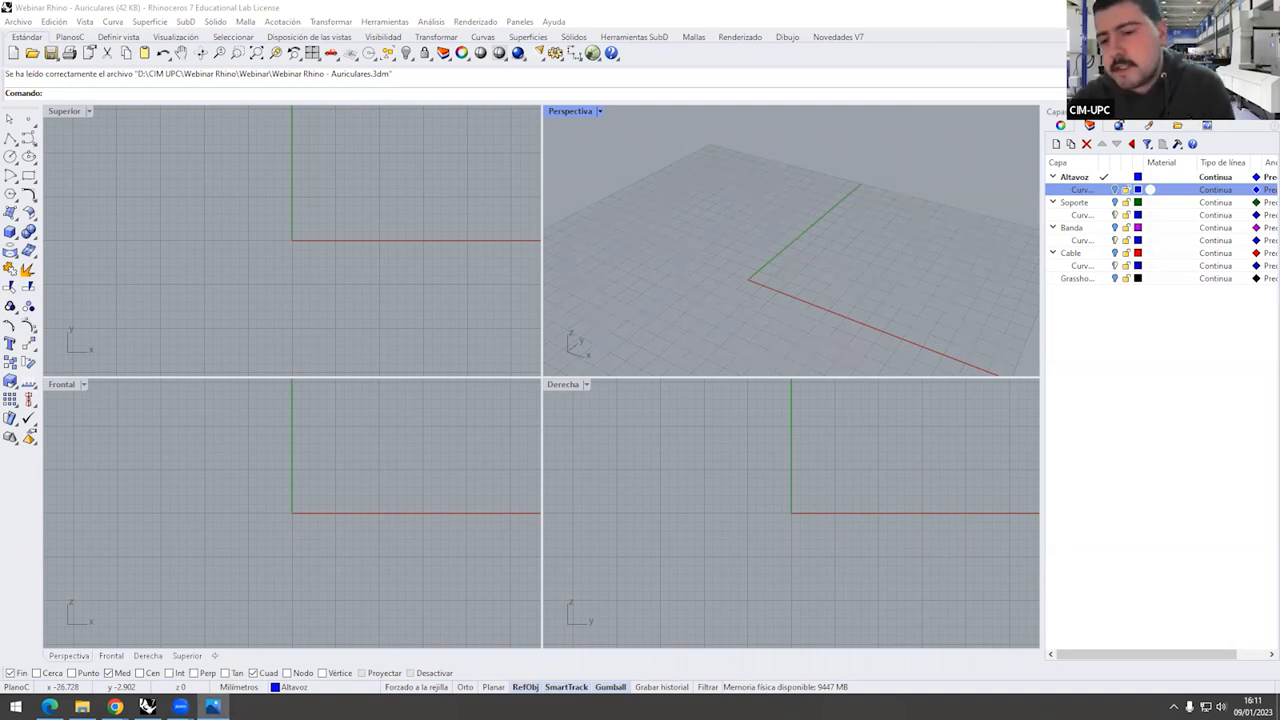
Examine the headphones in the reference image Webinar Rhino_Auriculars.png and return to the Rhino model
click(213, 706)
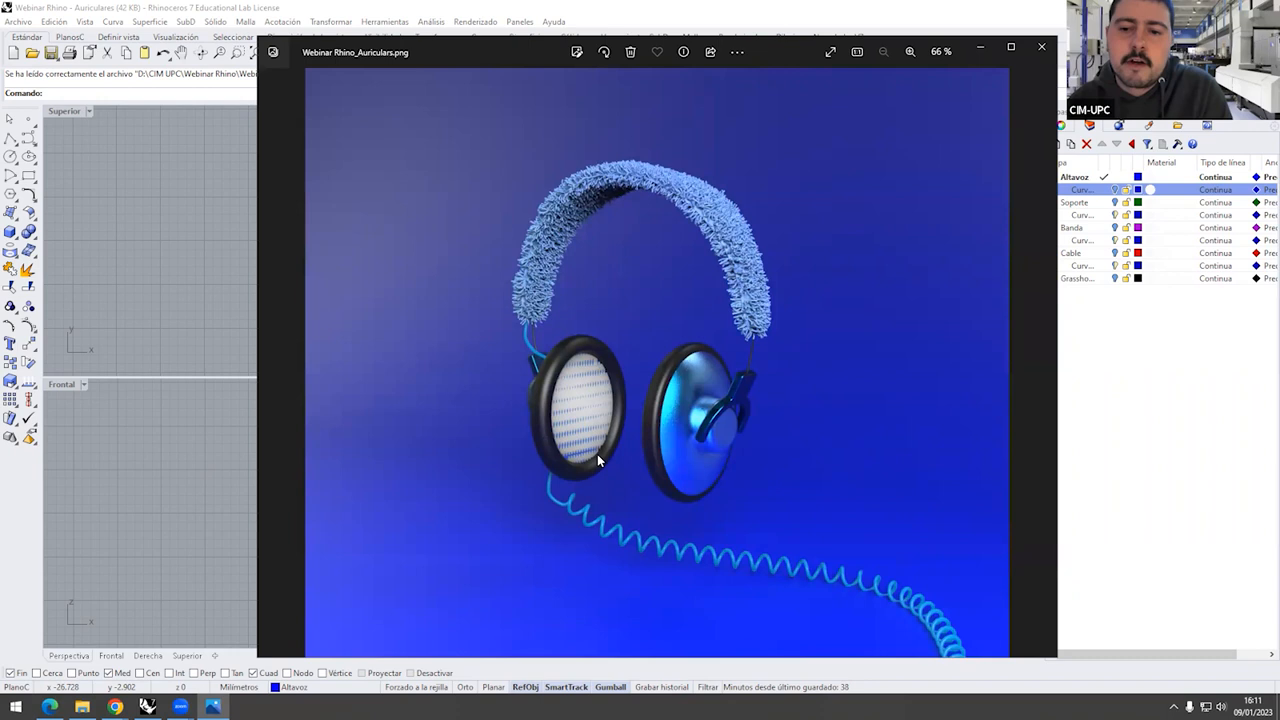
scroll(597, 454, up, 4)
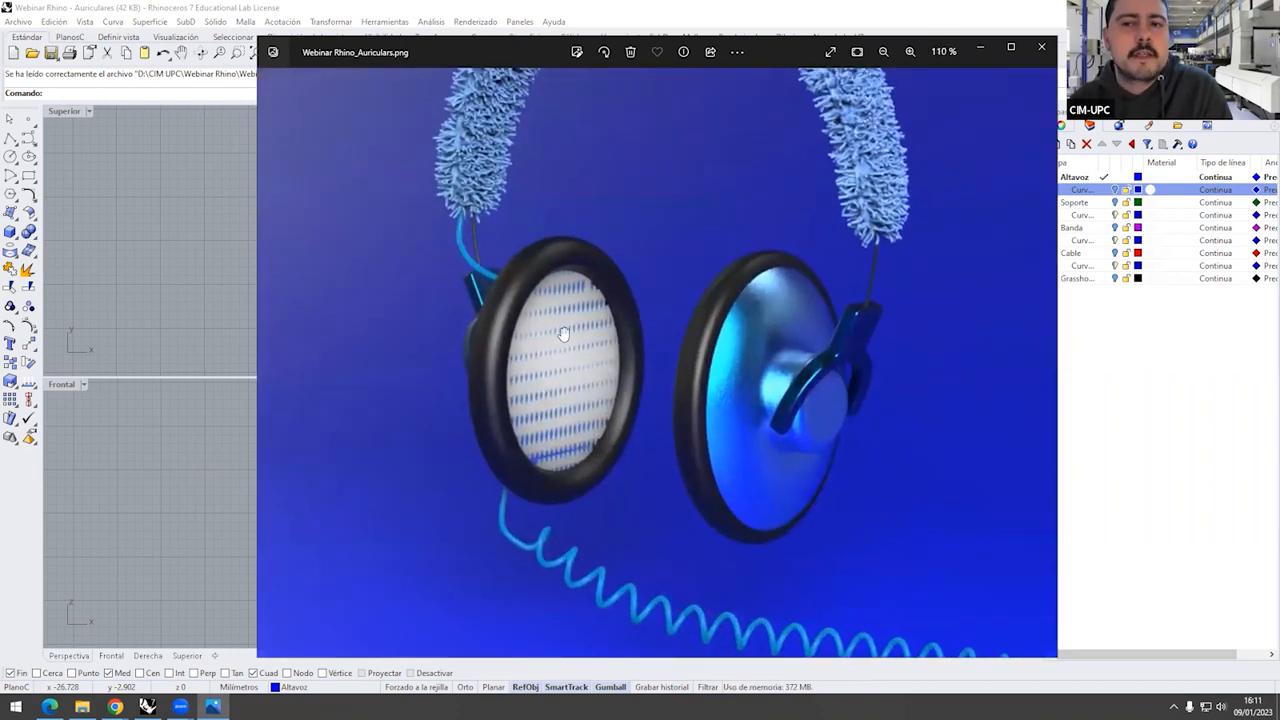
scroll(563, 333, down, 2)
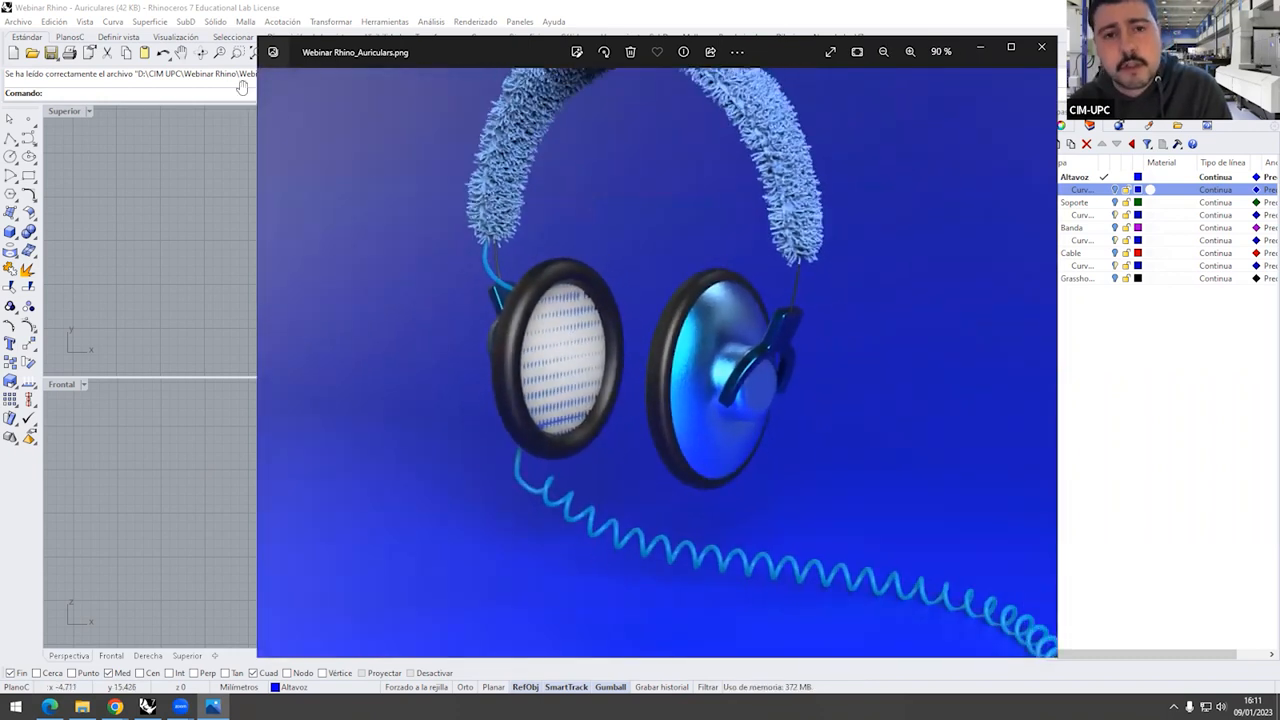
drag(367, 60, 362, 63)
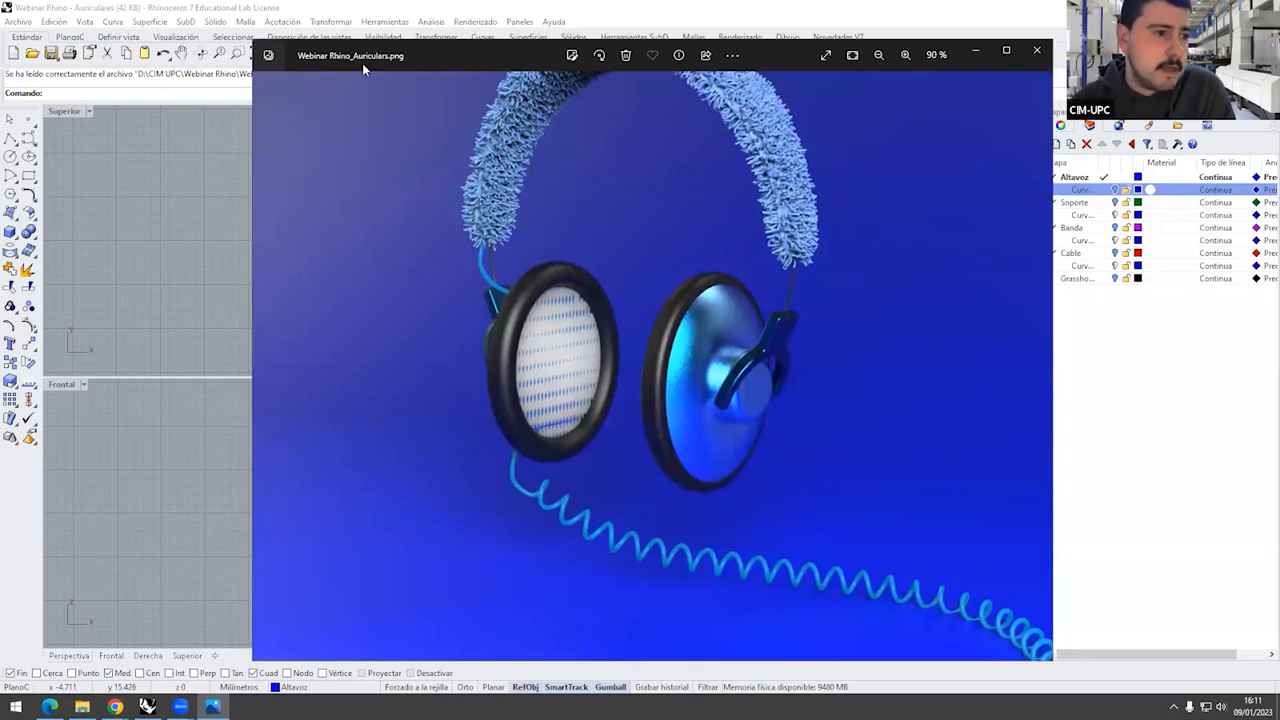
click(202, 320)
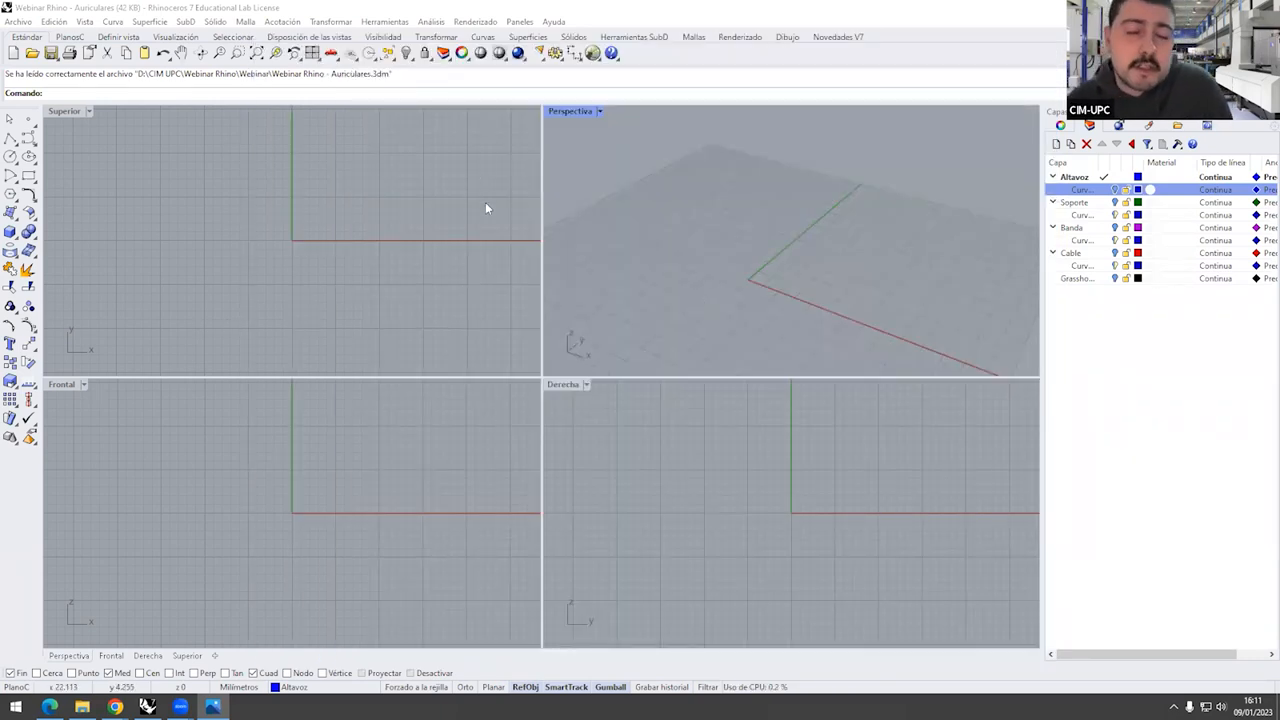
Show the curve sublayer of the Altavoz layer and maximize the perspective viewport
scroll(752, 285, down, 3)
scroll(752, 289, up, 4)
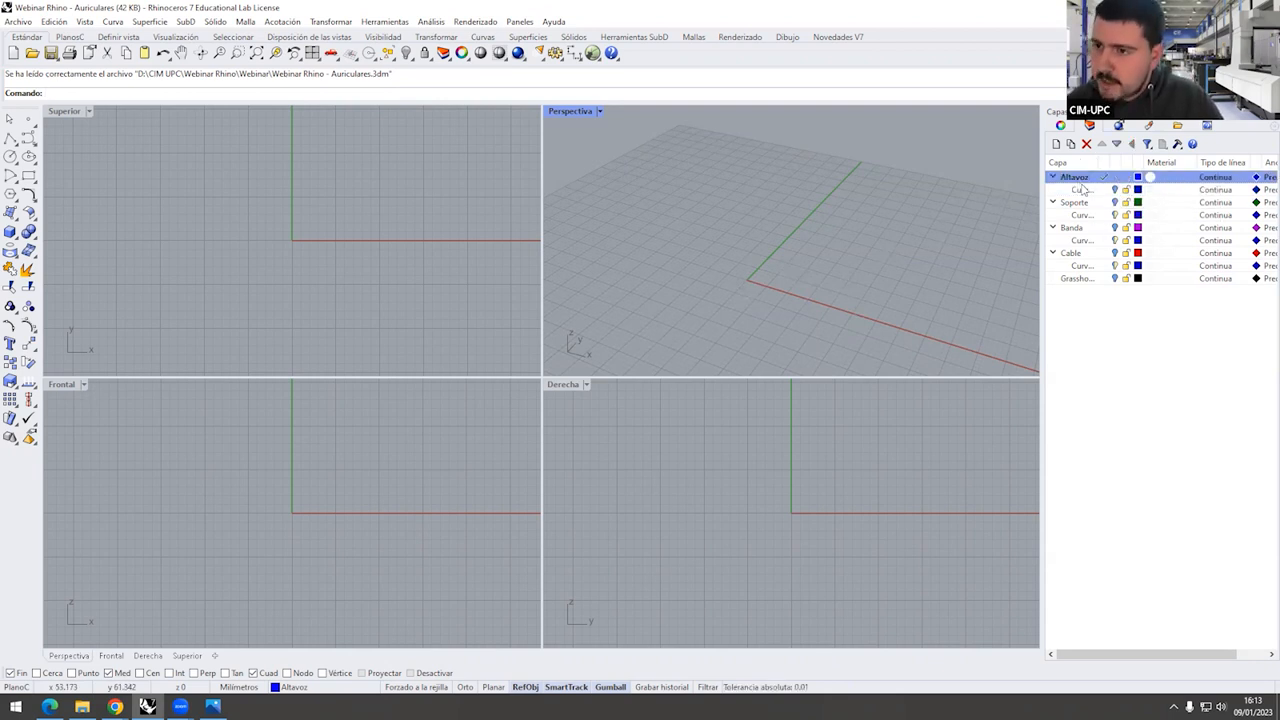
click(1115, 190)
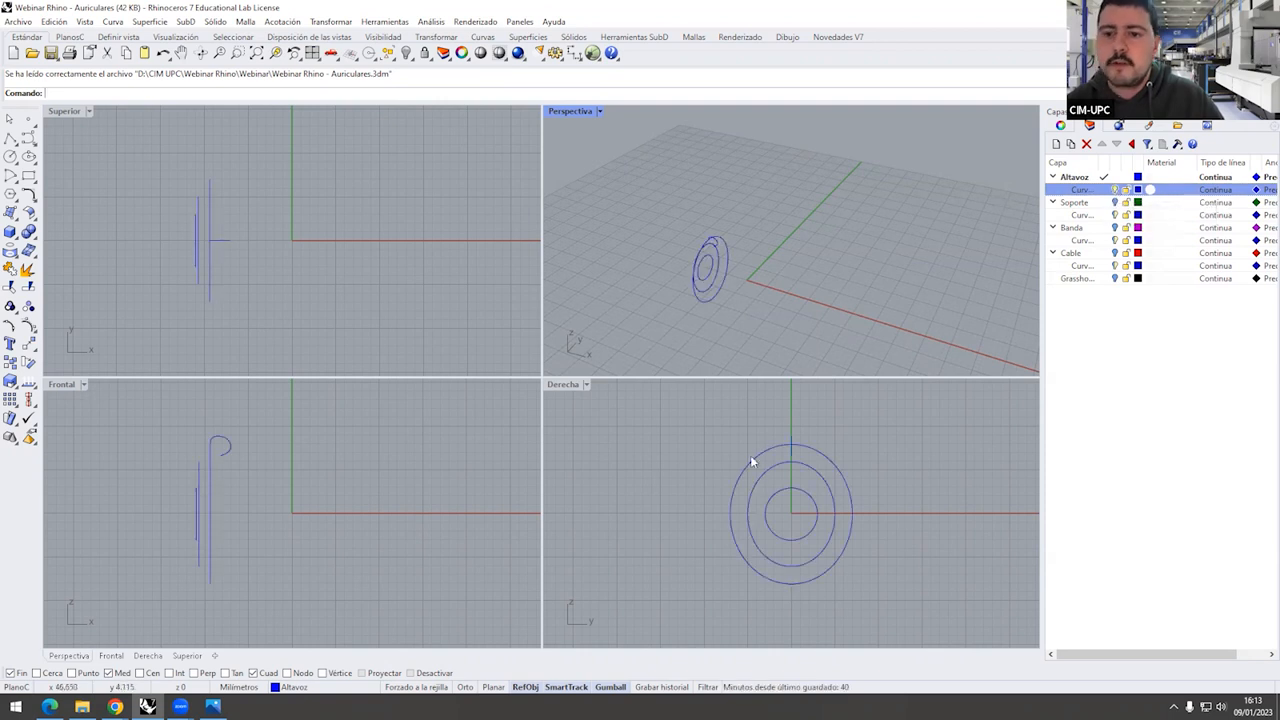
double_click(583, 112)
mouse_move(610, 352)
right_down()
mouse_move(518, 416)
mouse_move(537, 375)
mouse_move(591, 358)
right_up()
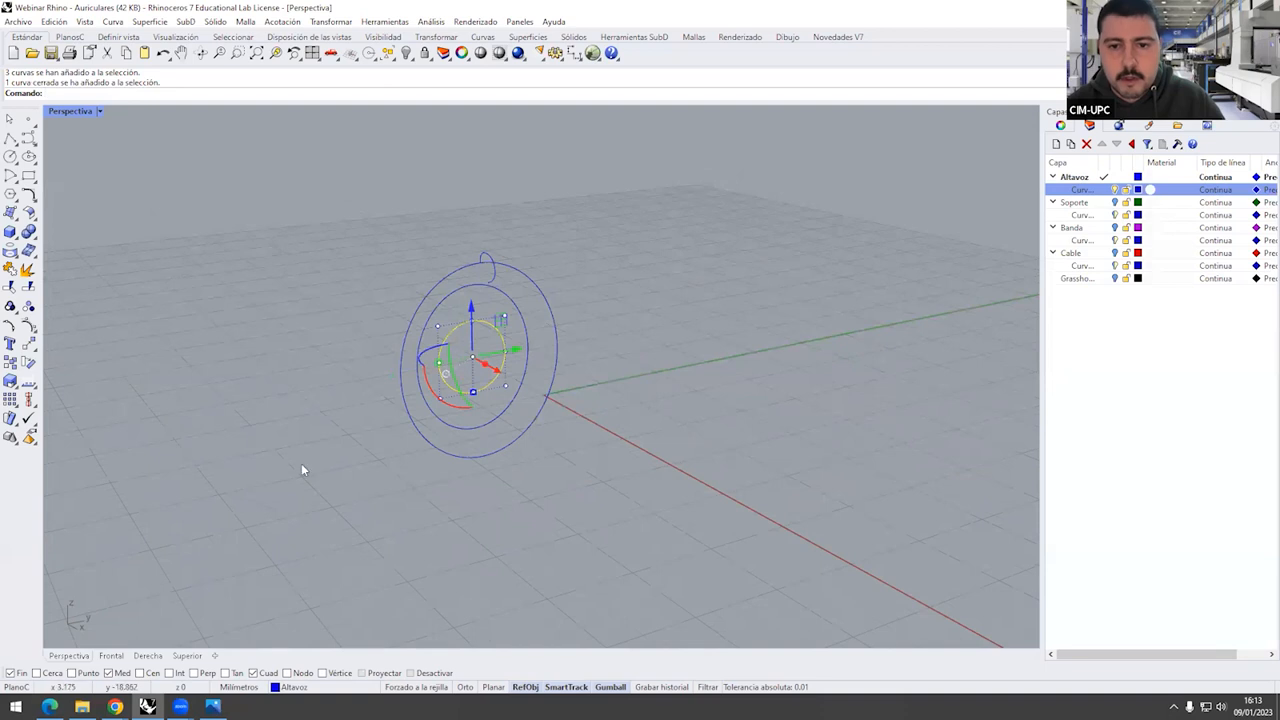
right_drag(302, 465, 400, 427)
key(Escape)
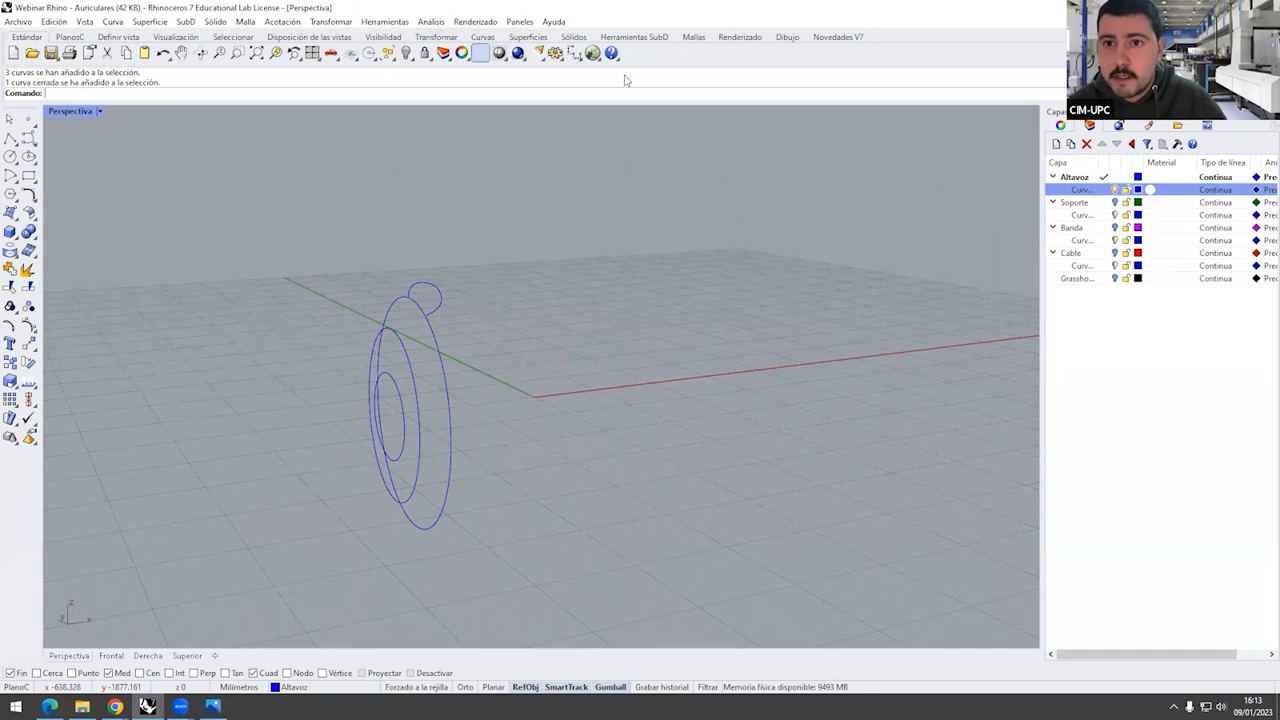
Loft a surface through the three concentric speaker curves using the Normal style and no simplification
click(383, 37)
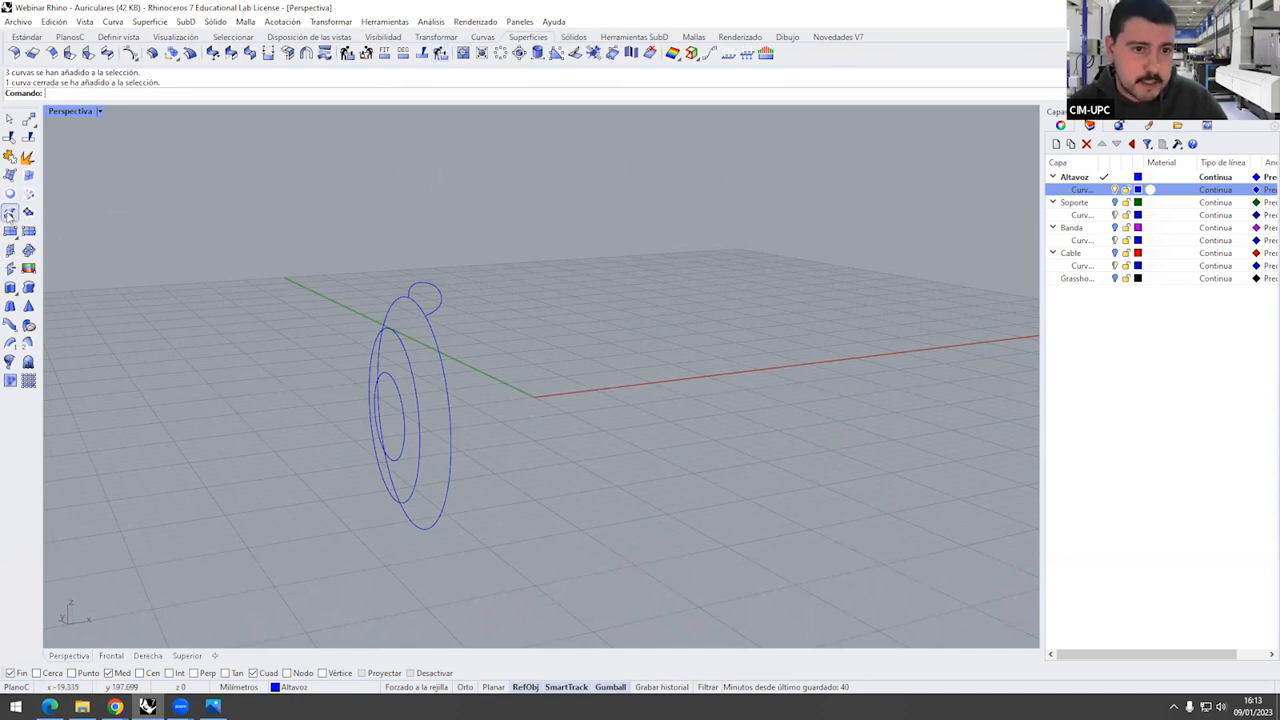
click(29, 174)
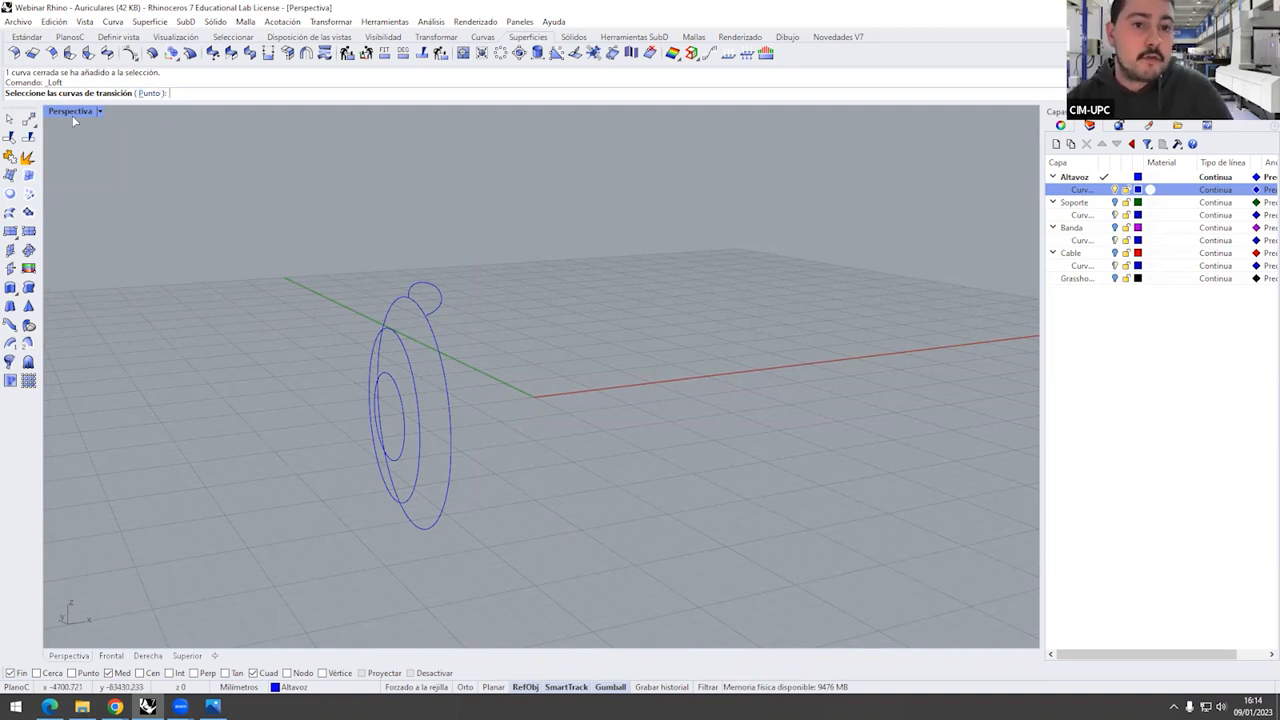
click(449, 399)
right_drag(449, 399, 430, 420)
click(440, 440)
click(418, 427)
key(Return)
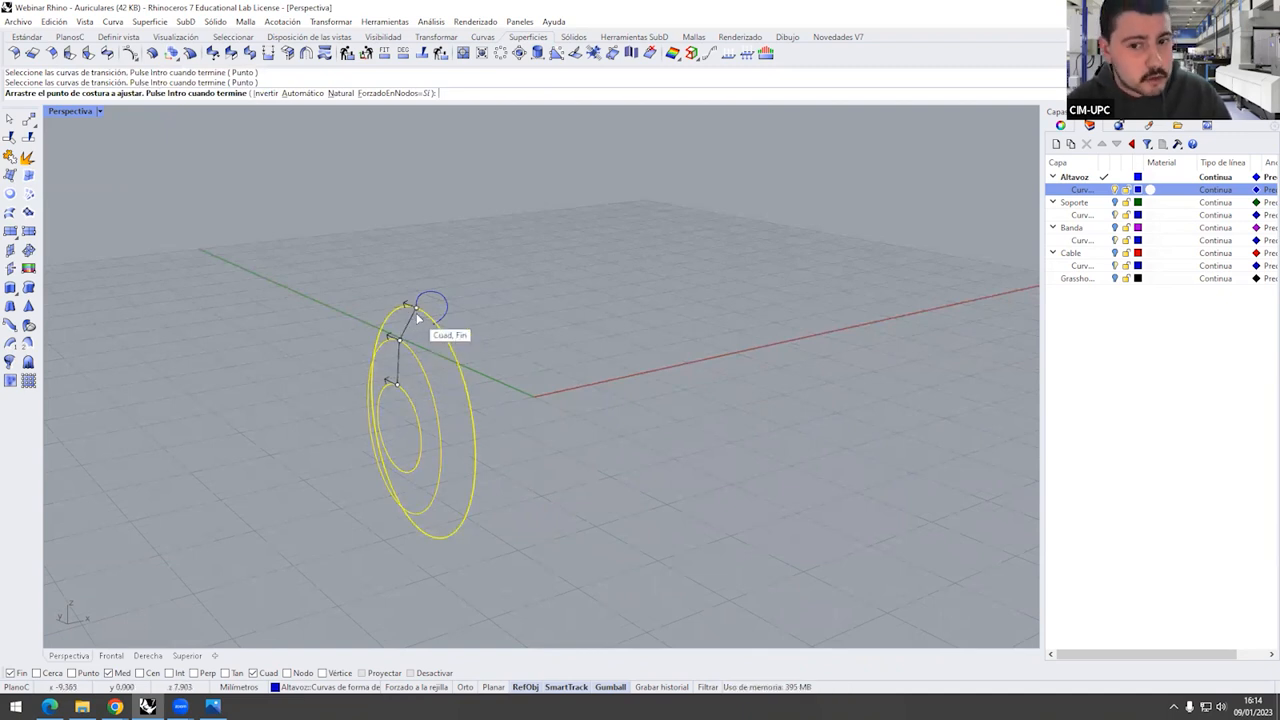
drag(417, 307, 418, 421)
right_drag(418, 421, 475, 410)
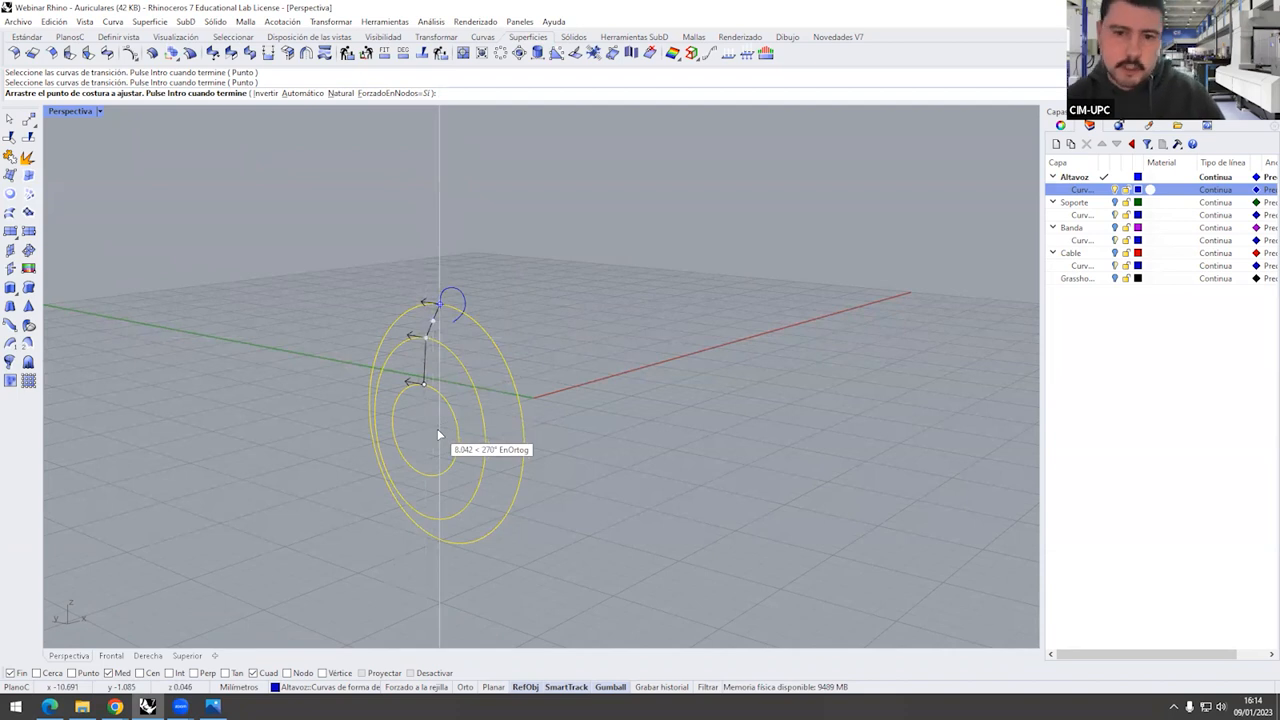
key(Return)
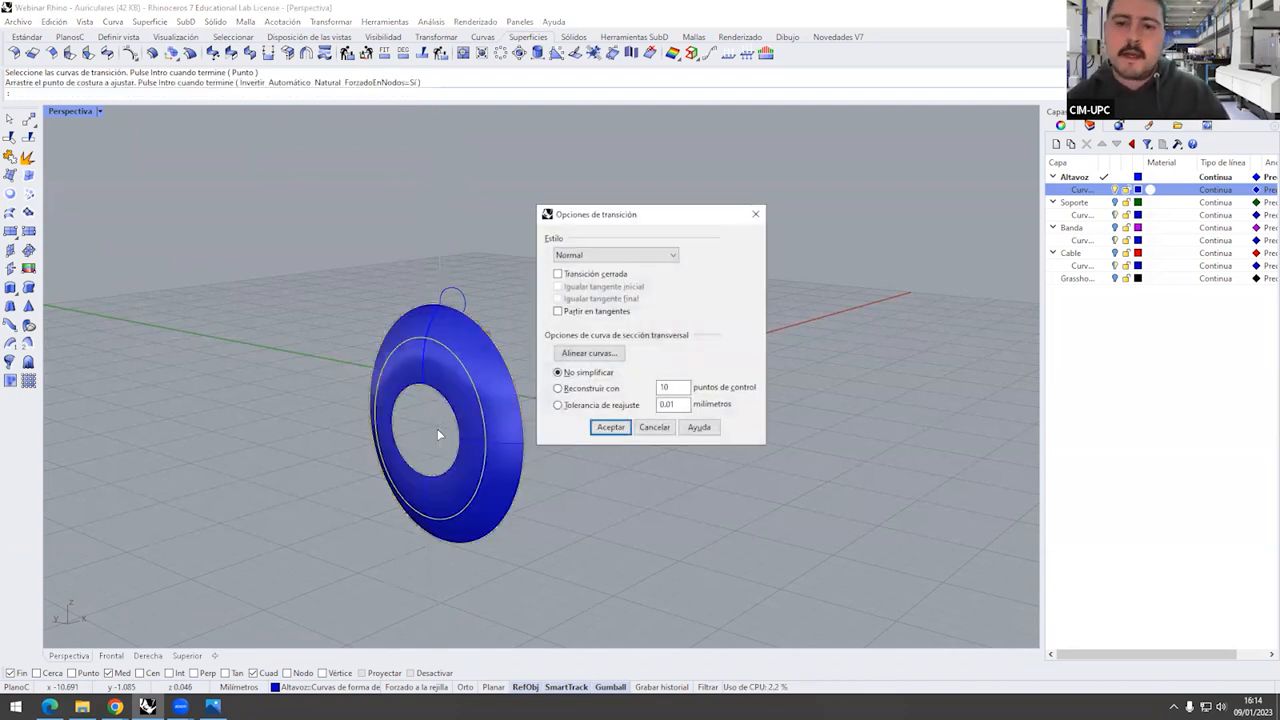
drag(622, 216, 693, 252)
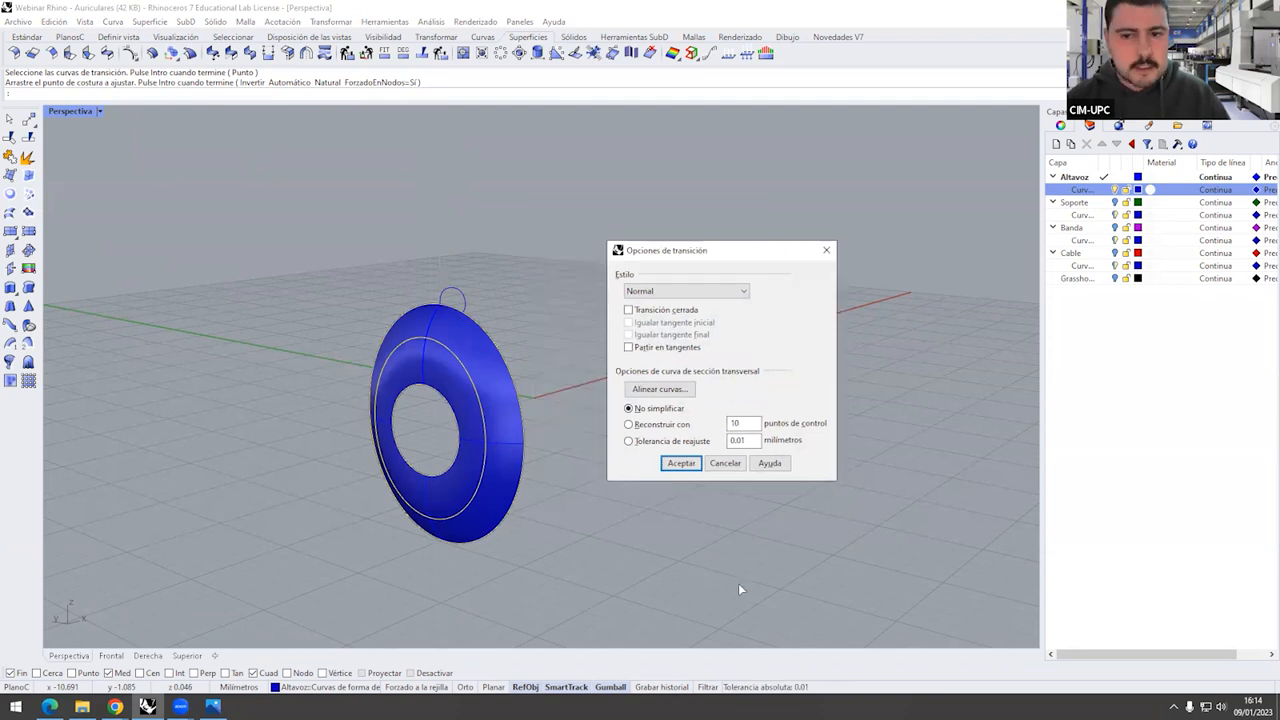
click(679, 466)
right_drag(520, 491, 335, 472)
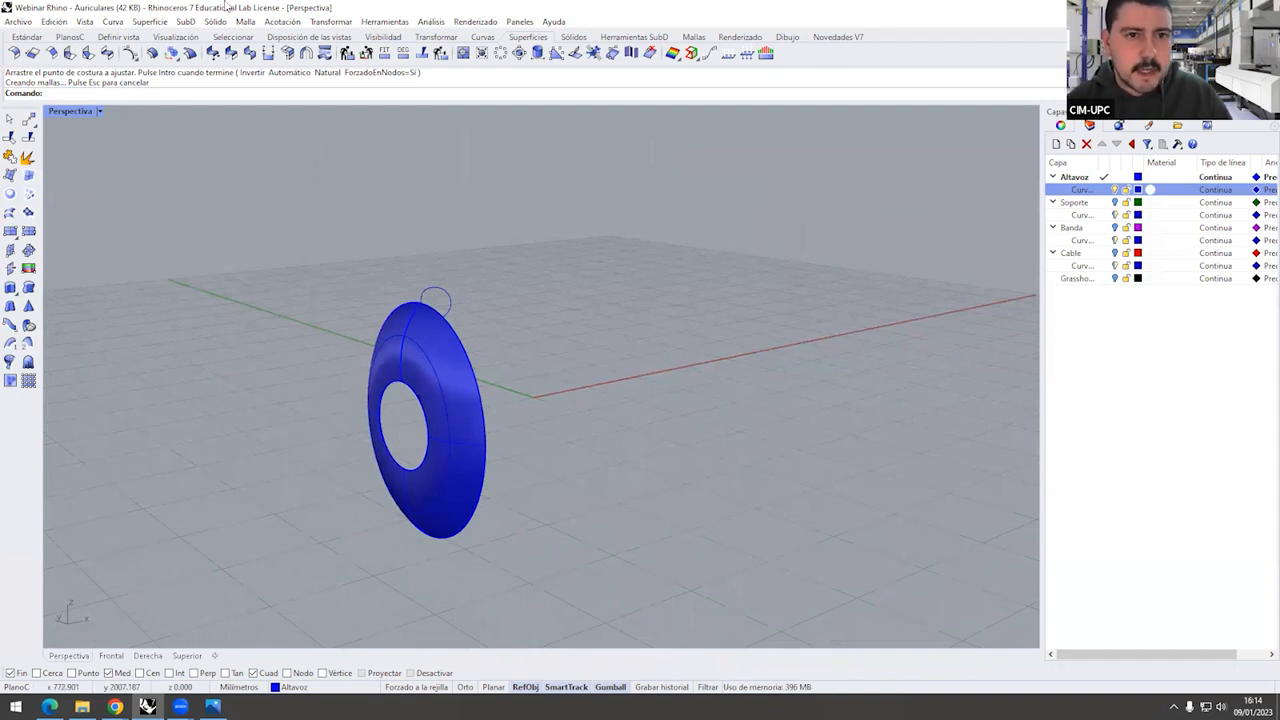
Extrude the smallest circular curve of the speaker 2 mm as an open surface, with the Solid option set to No
click(10, 288)
click(401, 425)
click(433, 457)
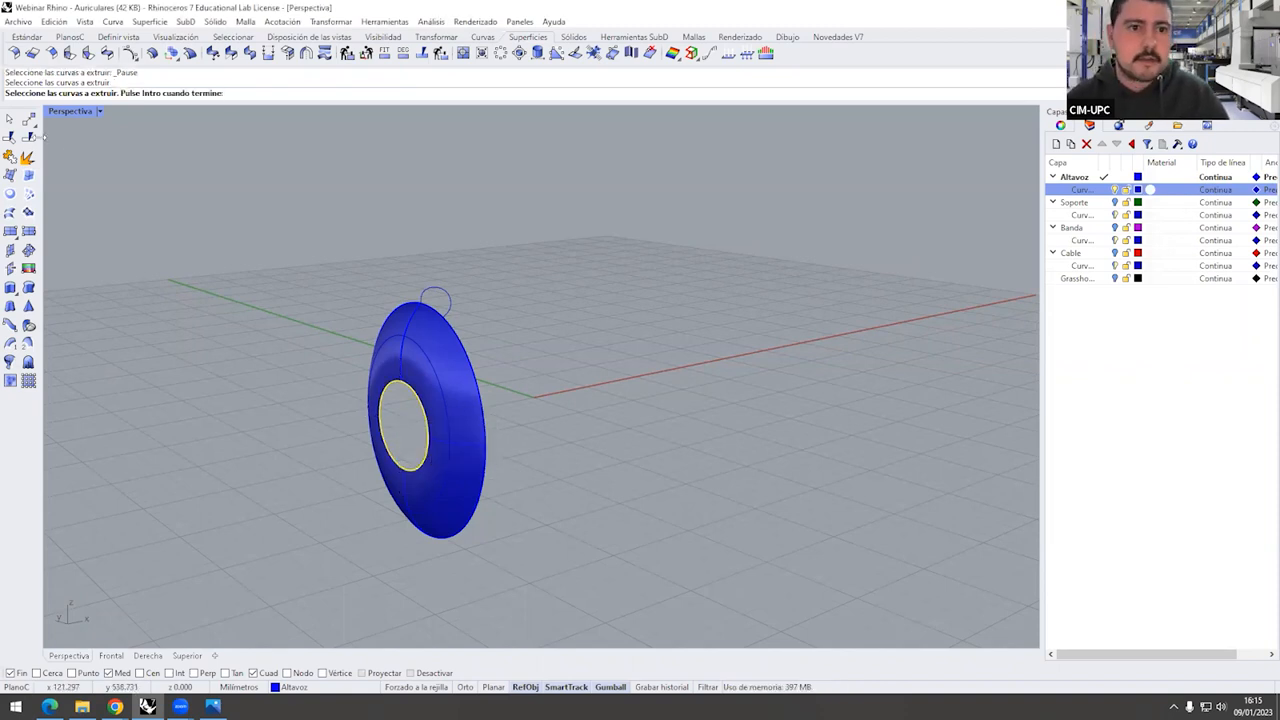
key(Return)
click(300, 93)
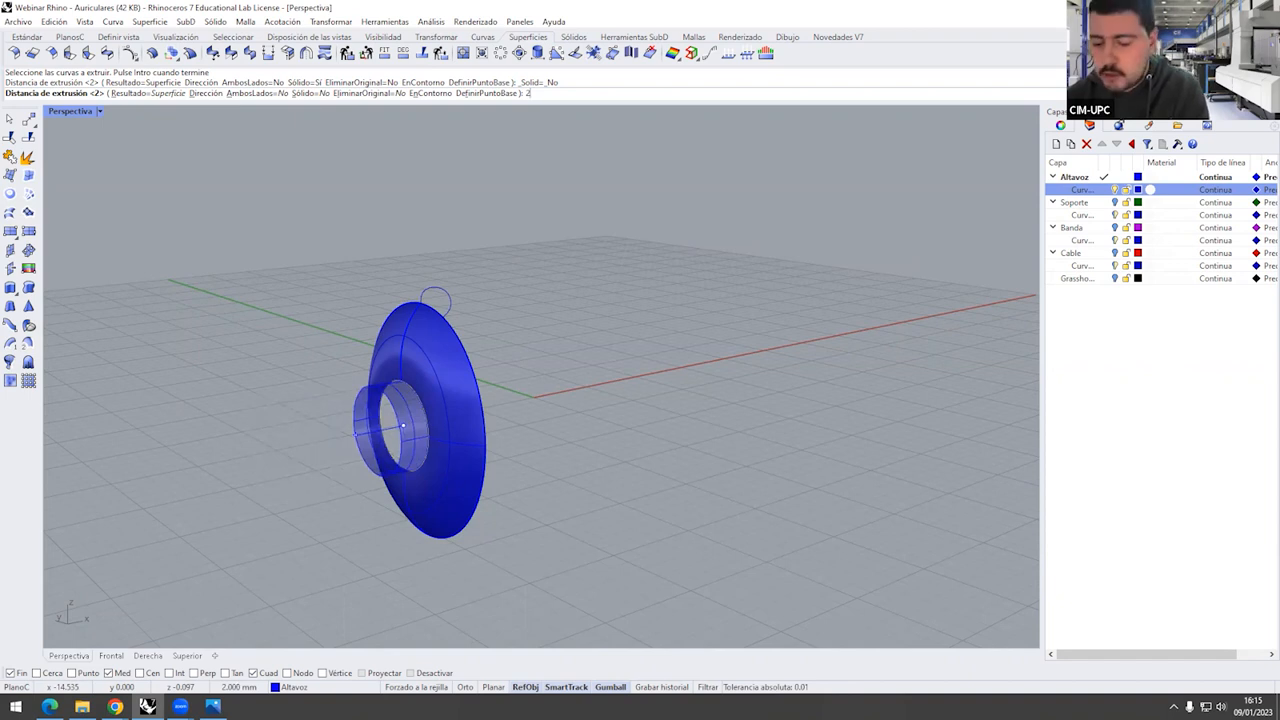
text(2)
key(Return)
right_drag(443, 486, 422, 428)
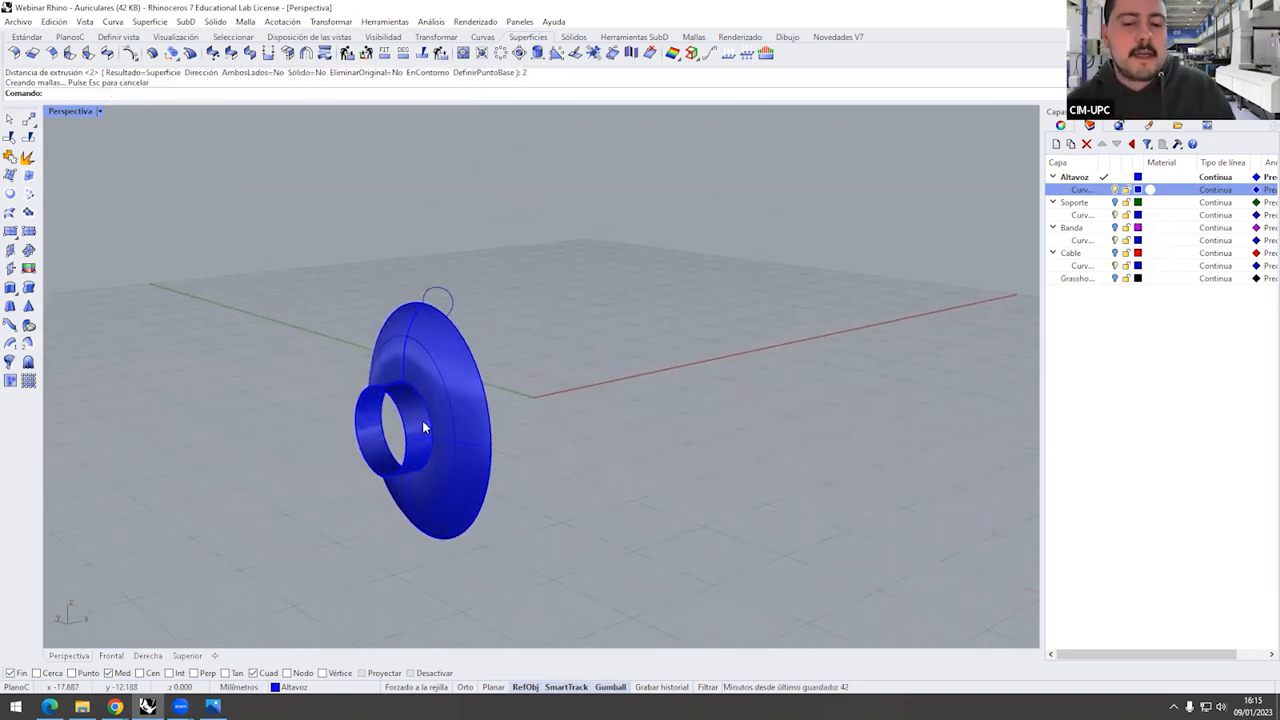
Try to fillet the extruded cylinder with the lofted speaker surface
click(422, 428)
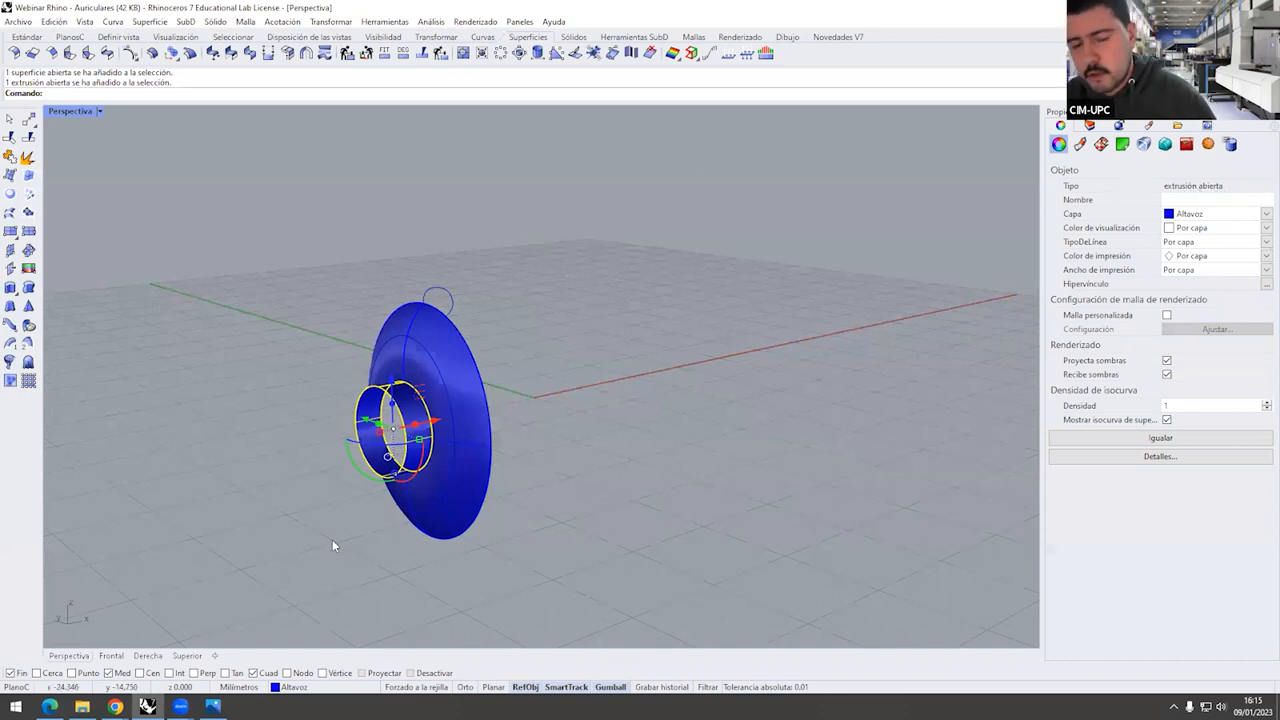
click(304, 538)
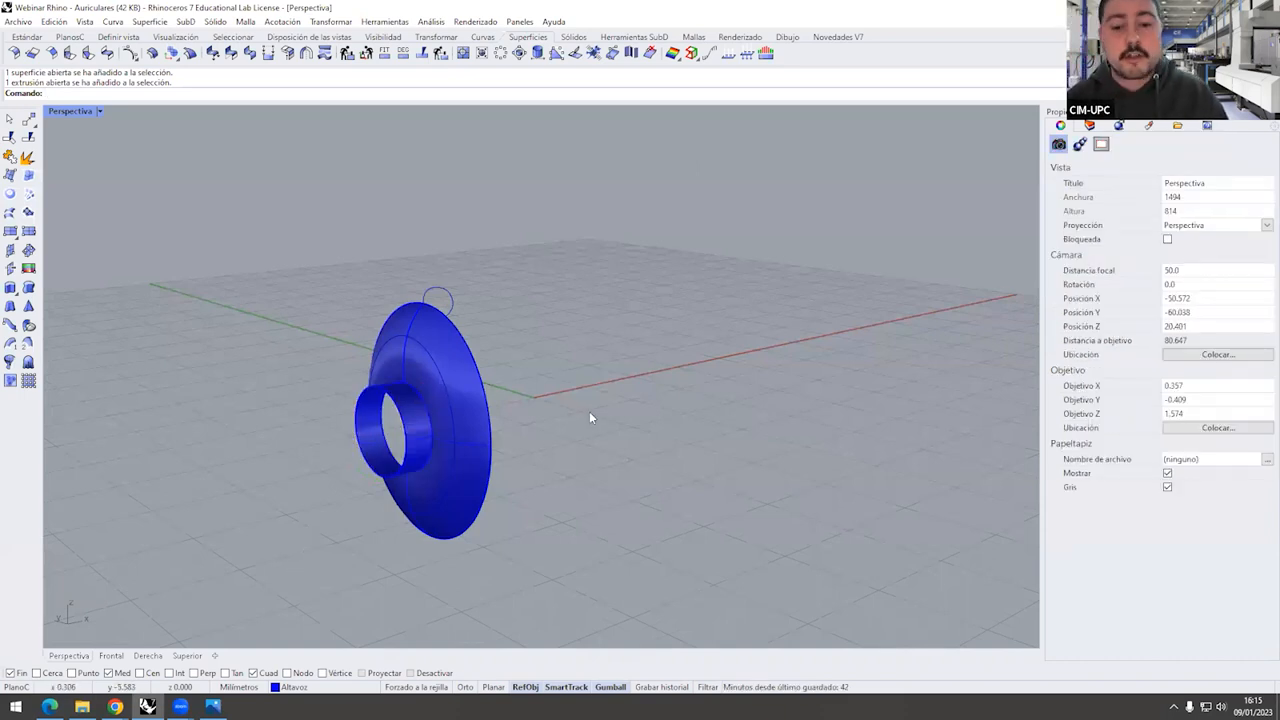
right_drag(609, 428, 285, 358)
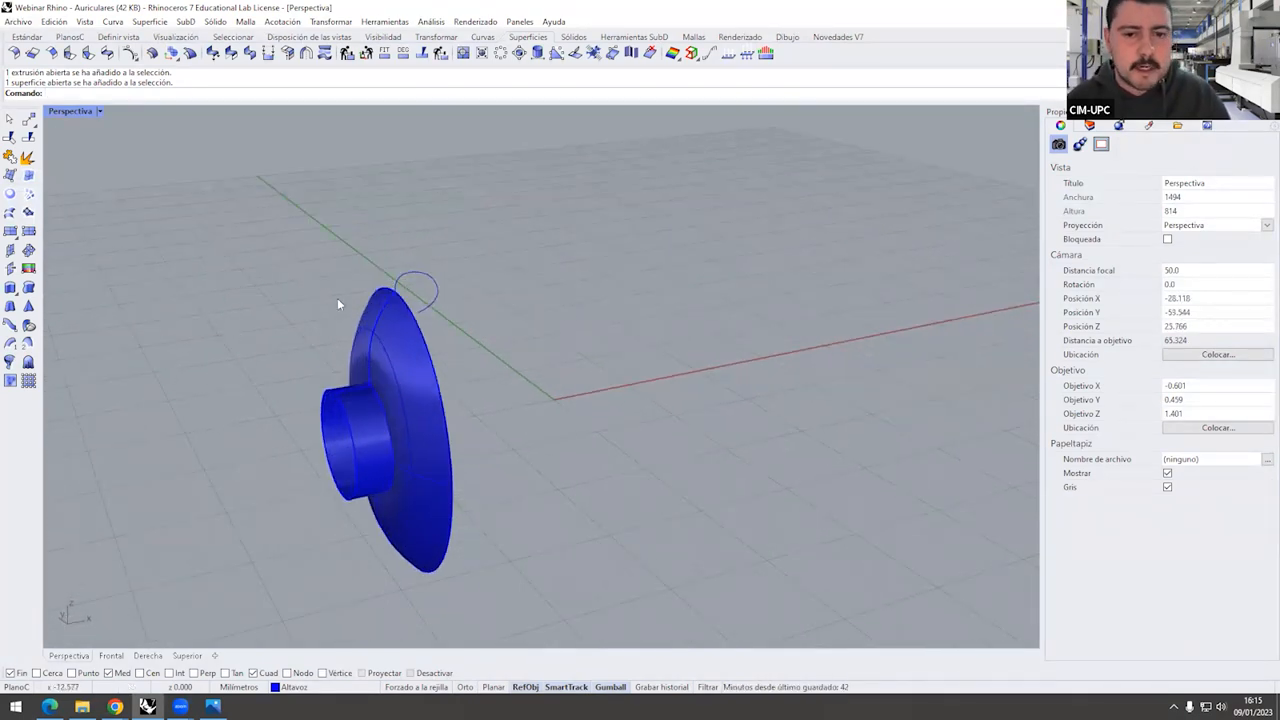
right_drag(394, 403, 394, 550)
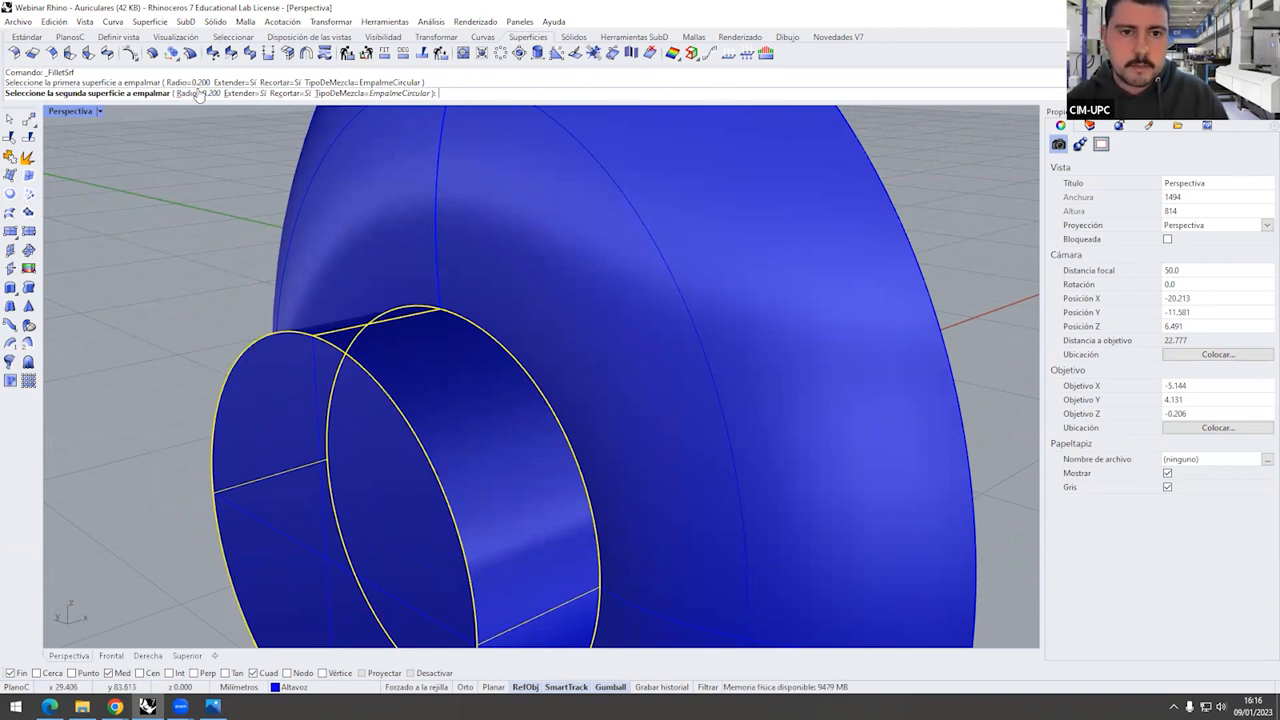
click(700, 380)
scroll(366, 477, down, 5)
right_drag(366, 477, 414, 423)
scroll(365, 487, up, 2)
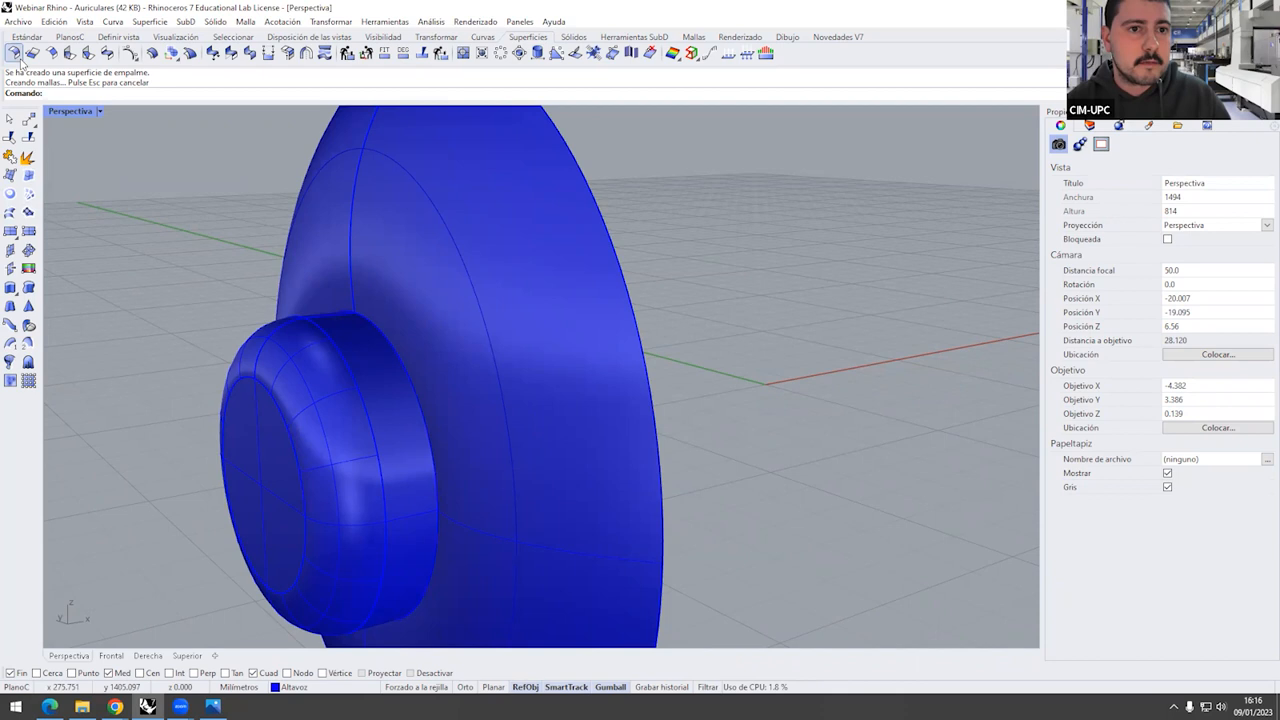
Fillet the joint between the cylinder and the lofted speaker surface with a radius of 0.1 mm
click(14, 52)
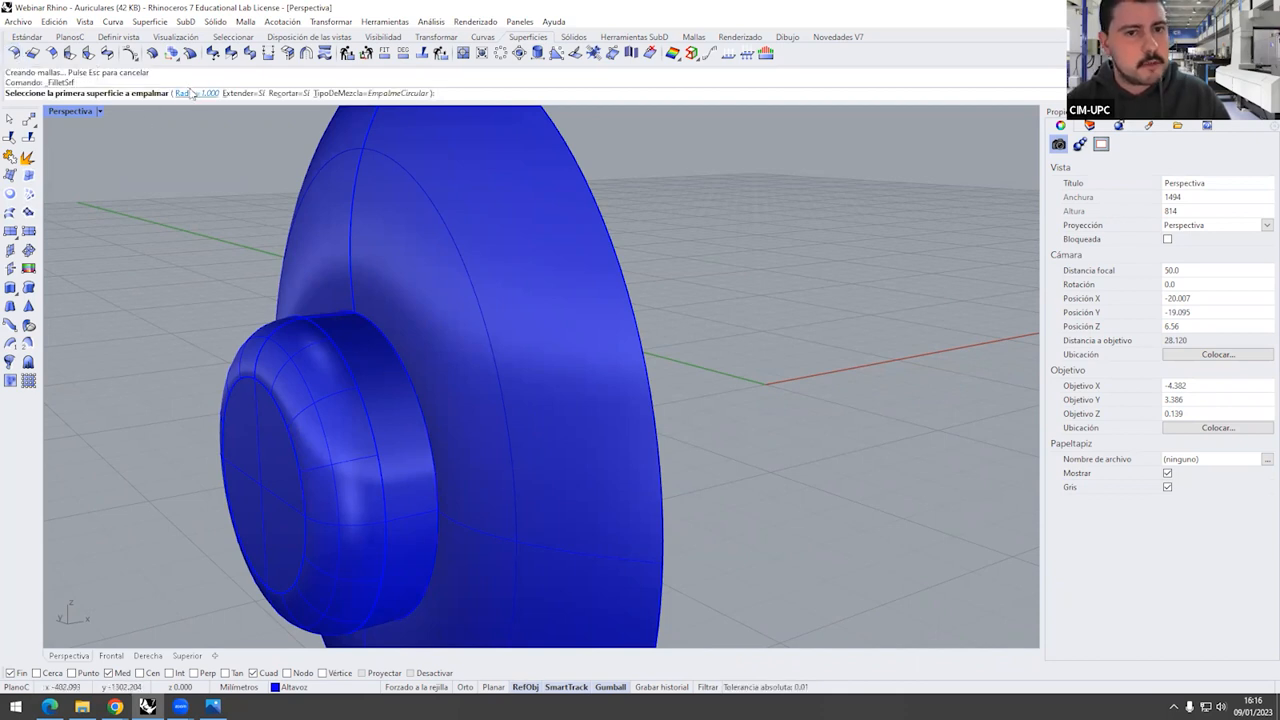
click(191, 92)
text(0.1)
key(Return)
click(411, 402)
click(457, 394)
right_drag(354, 378, 403, 337)
scroll(398, 384, down, 8)
scroll(266, 360, up, 5)
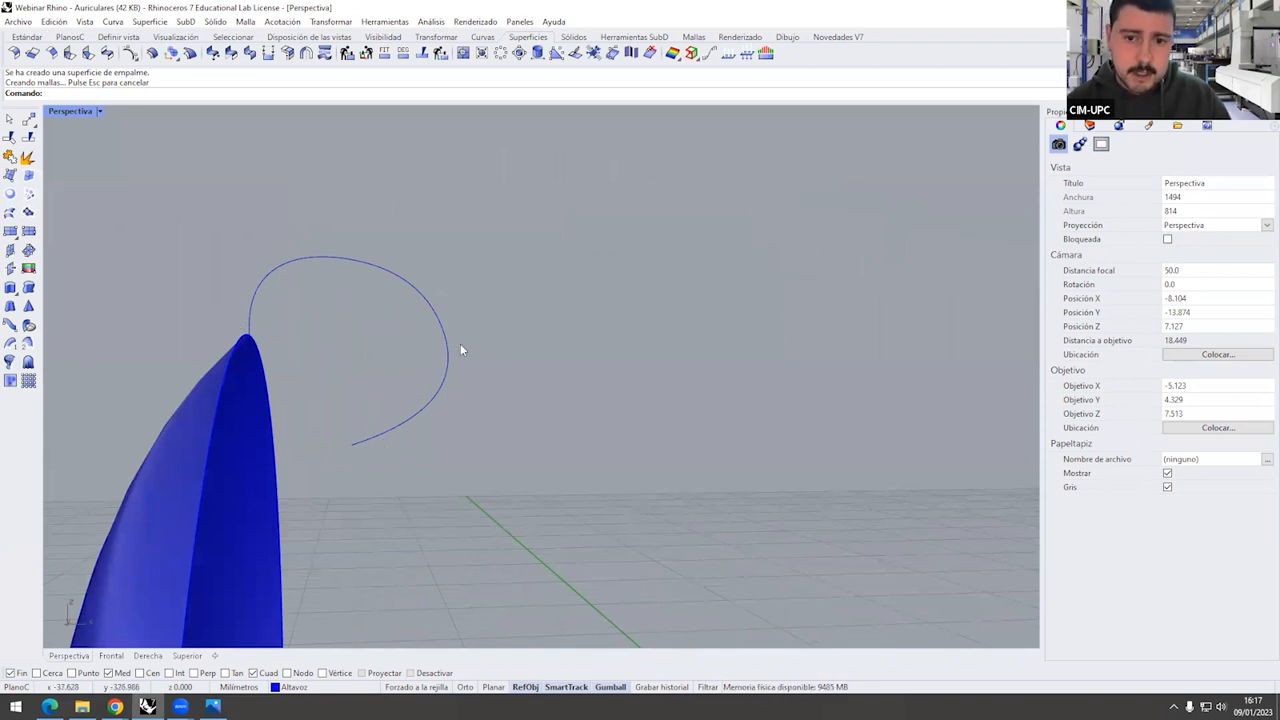
scroll(452, 455, down, 3)
right_drag(452, 455, 350, 467)
scroll(350, 467, down, 5)
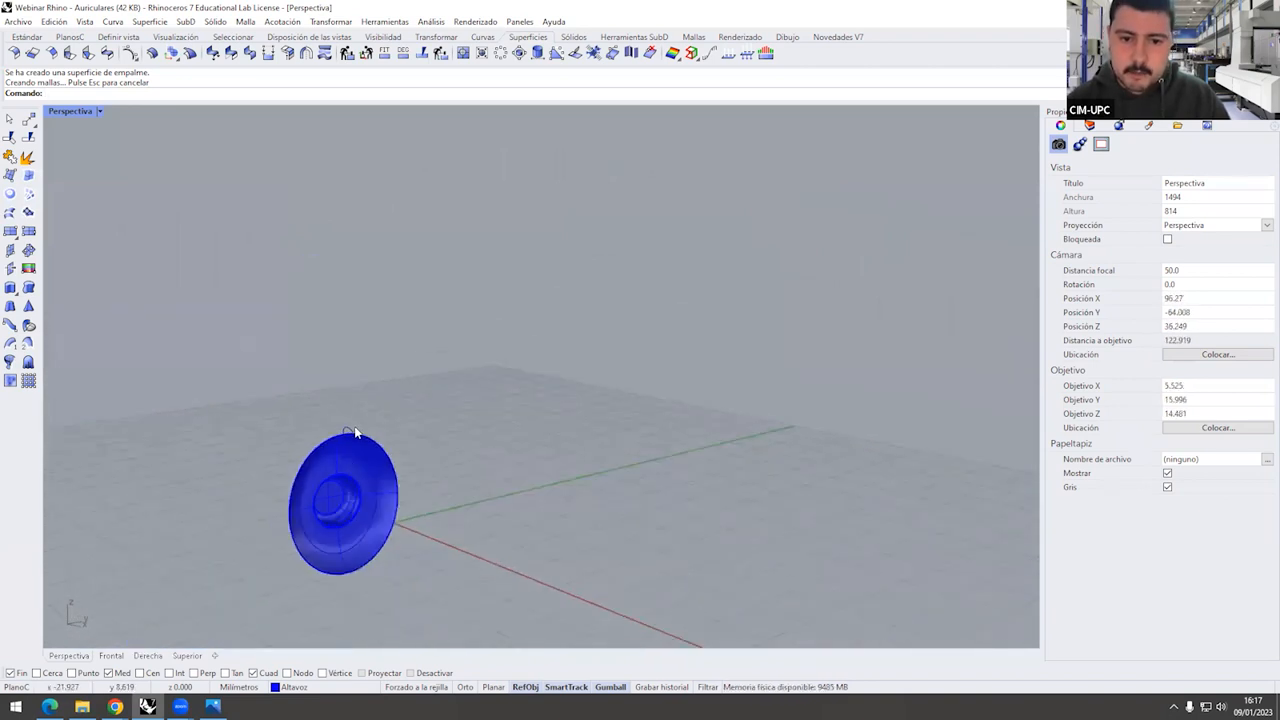
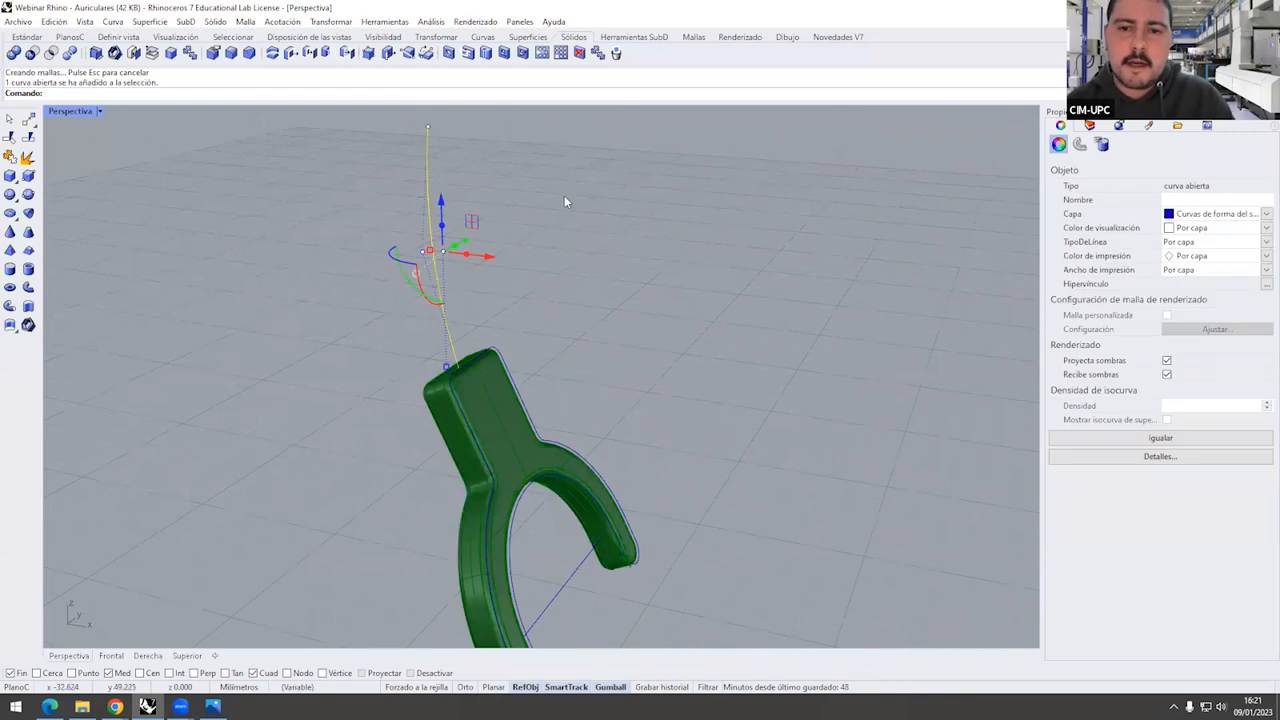
click(346, 270)
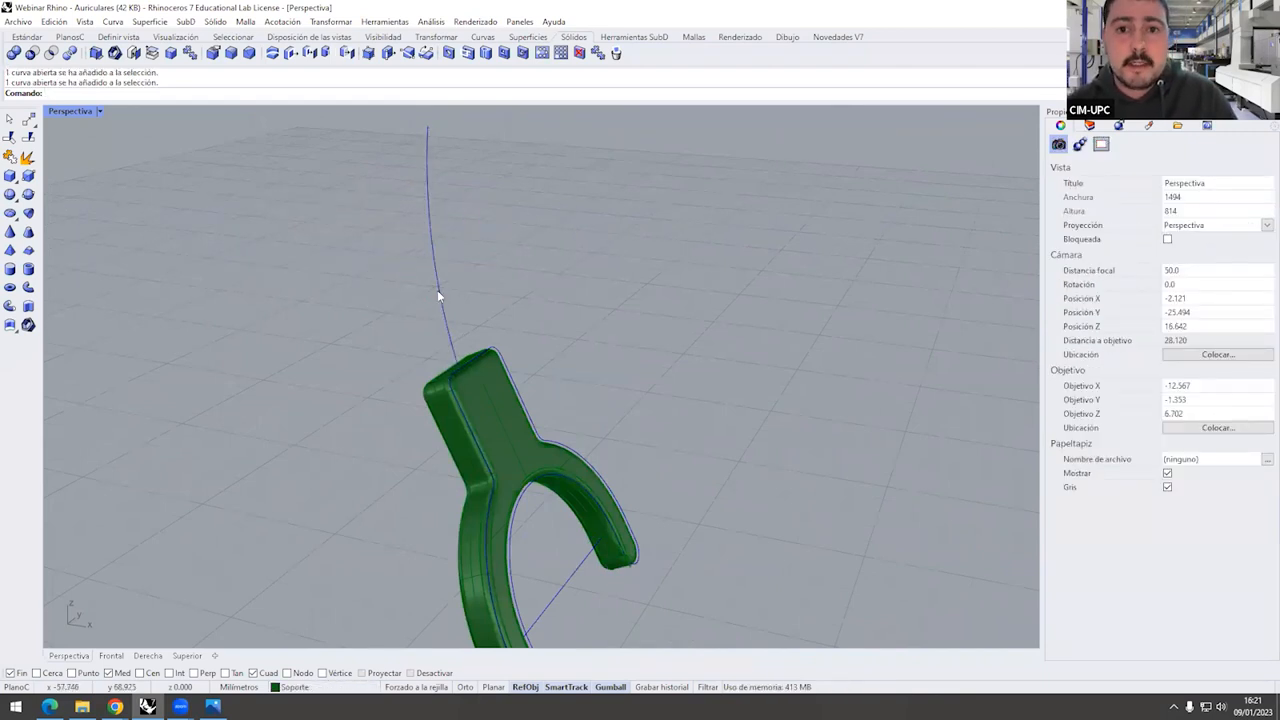
click(477, 396)
click(406, 168)
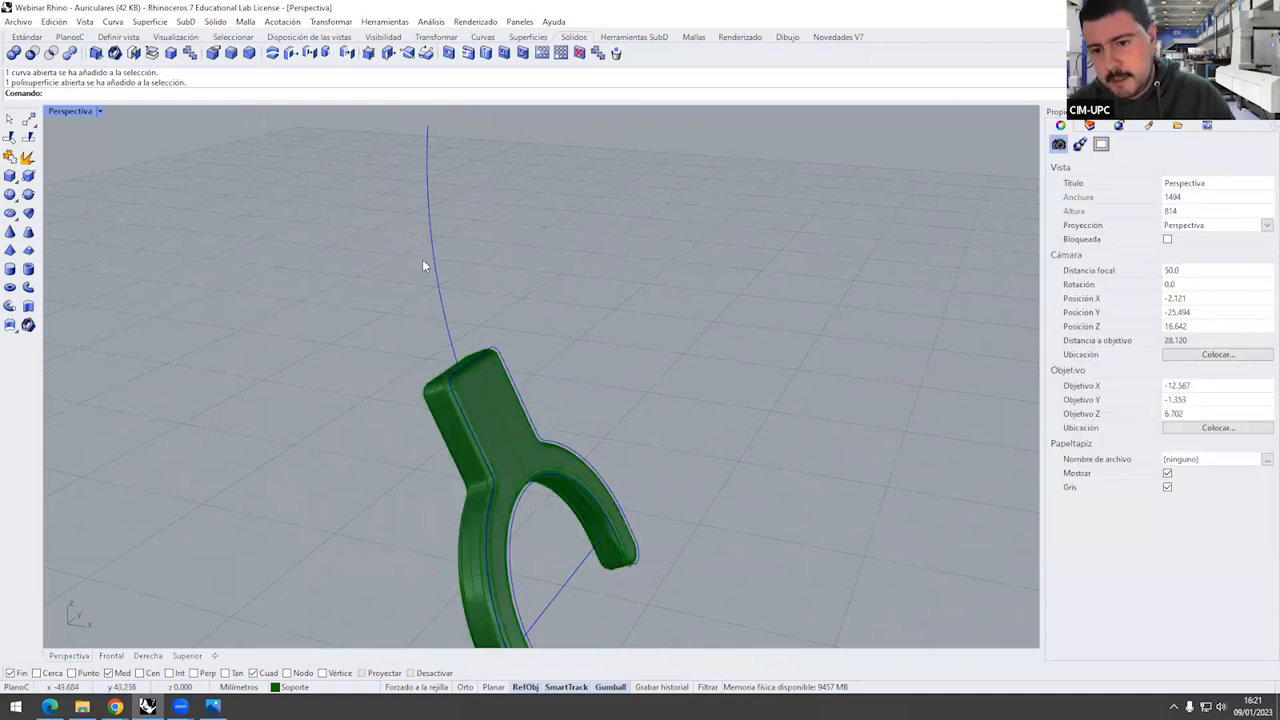
click(571, 579)
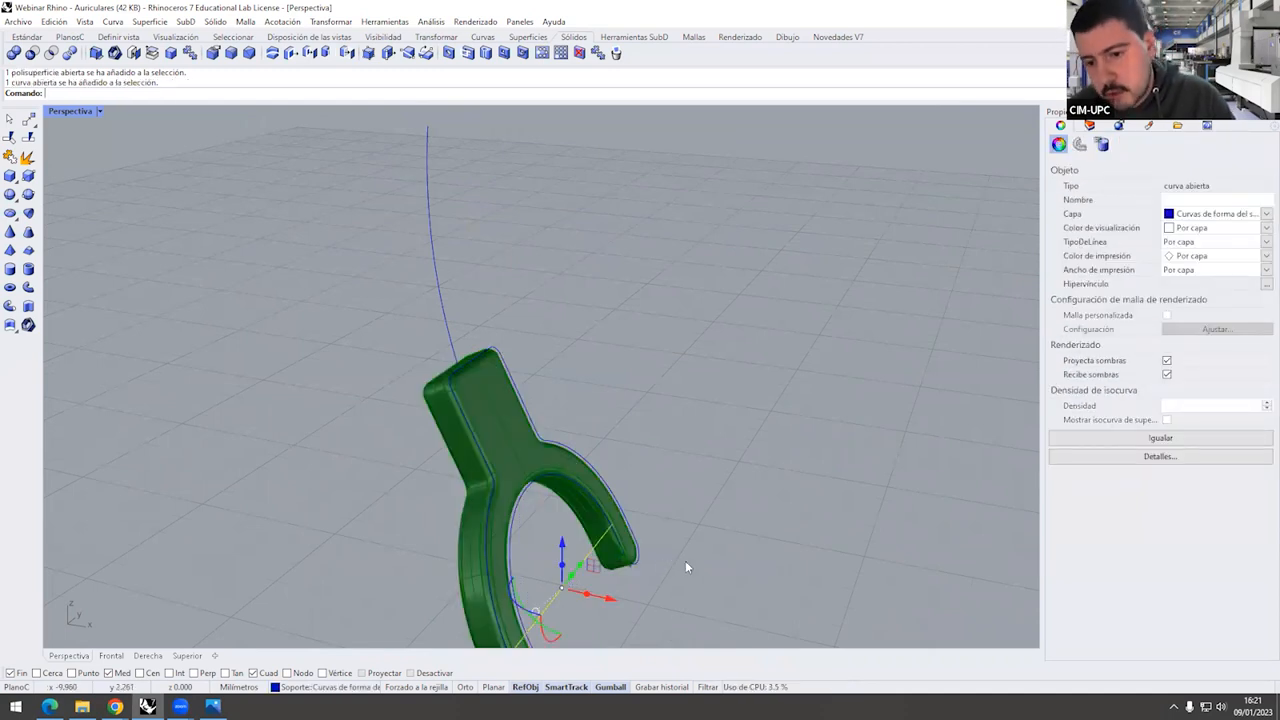
click(669, 517)
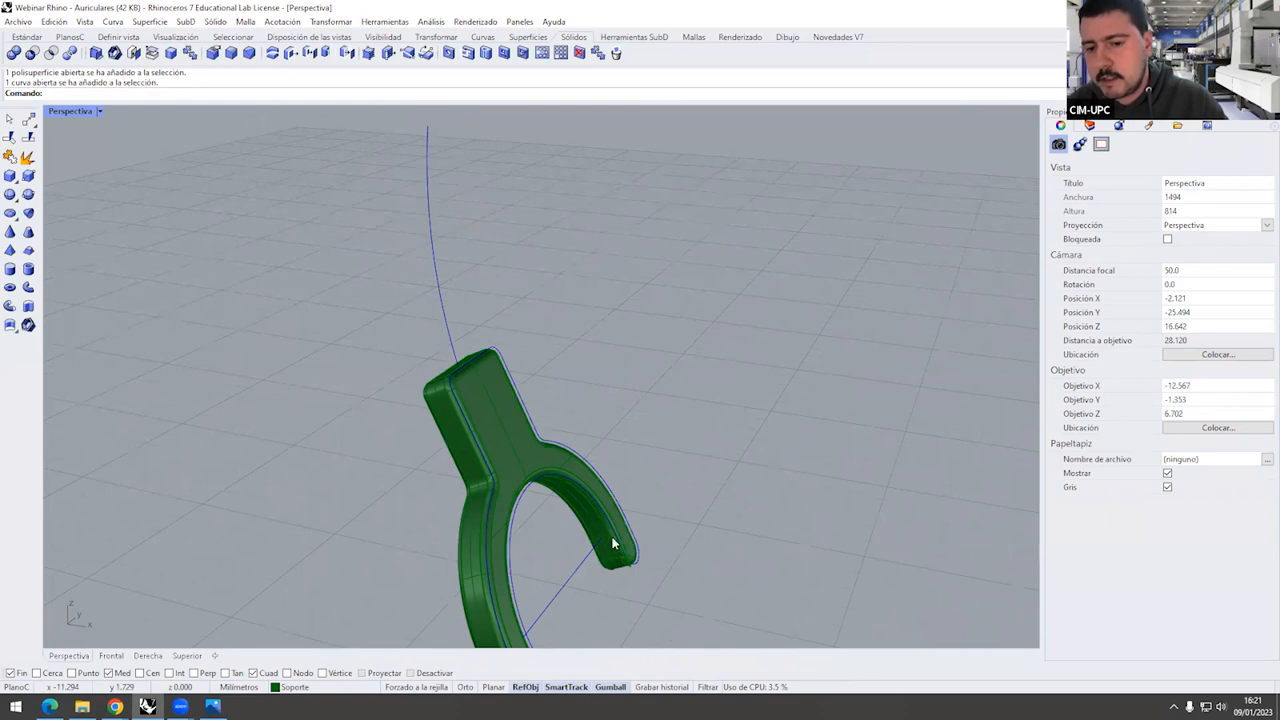
Create a flat-capped pipe with a 0.3 mm radius at both ends along the curve rising from the support
right_drag(573, 286, 600, 246)
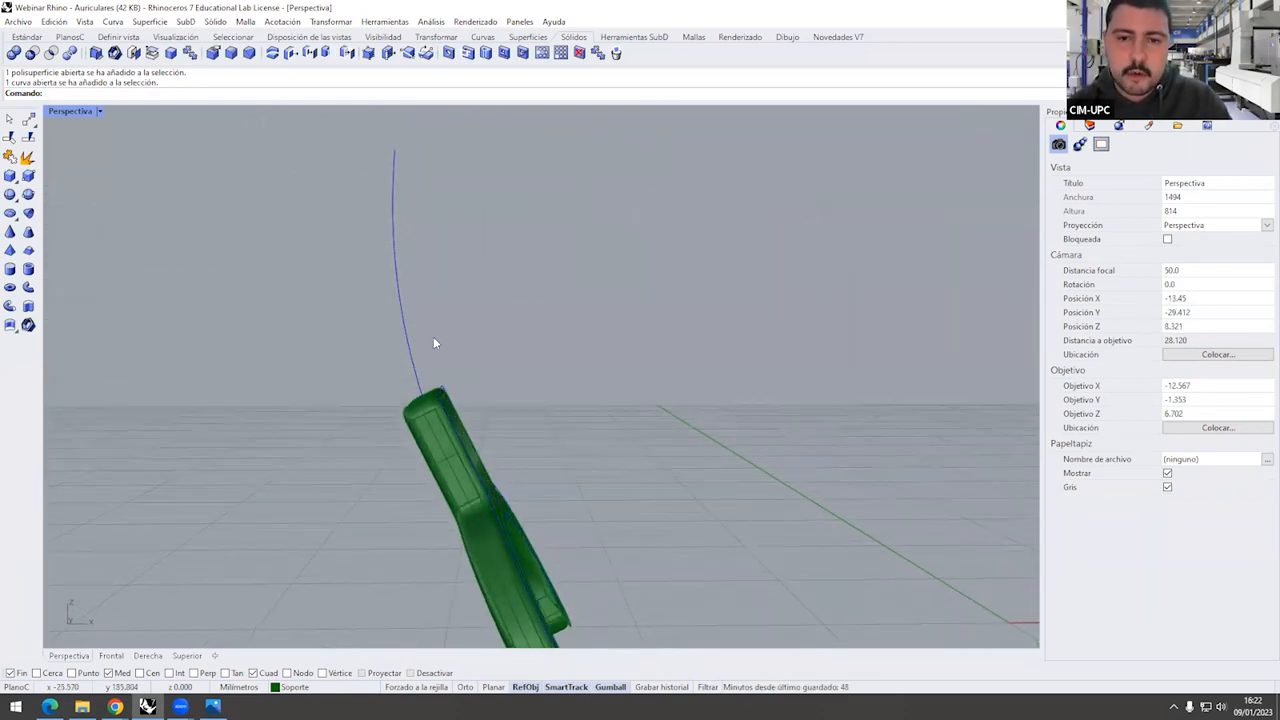
right_drag(407, 346, 520, 340)
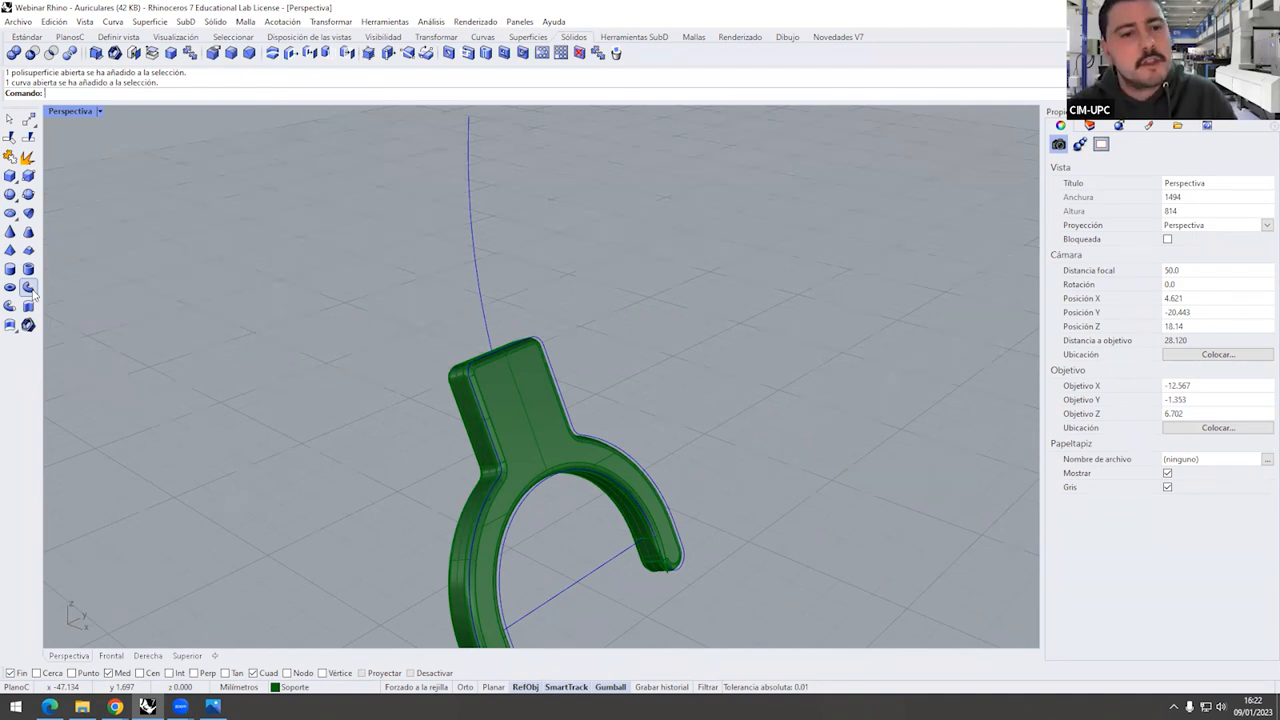
click(31, 290)
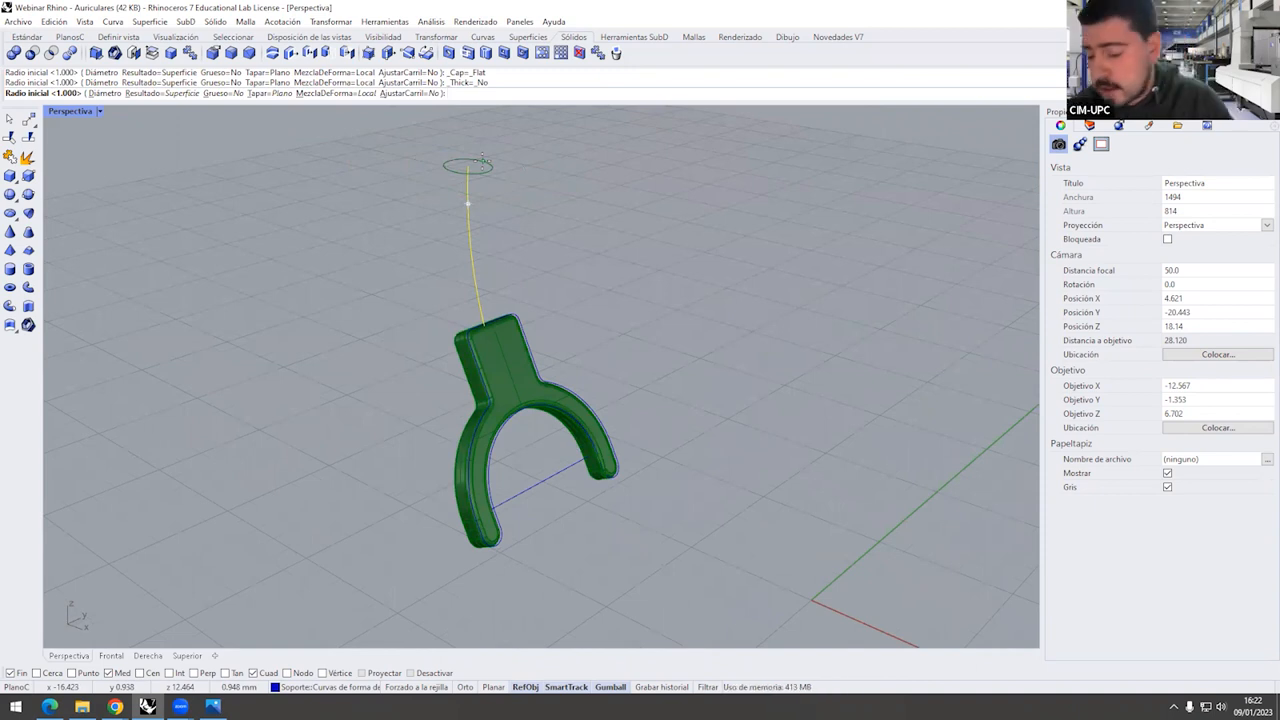
text(0.3)
key(Return)
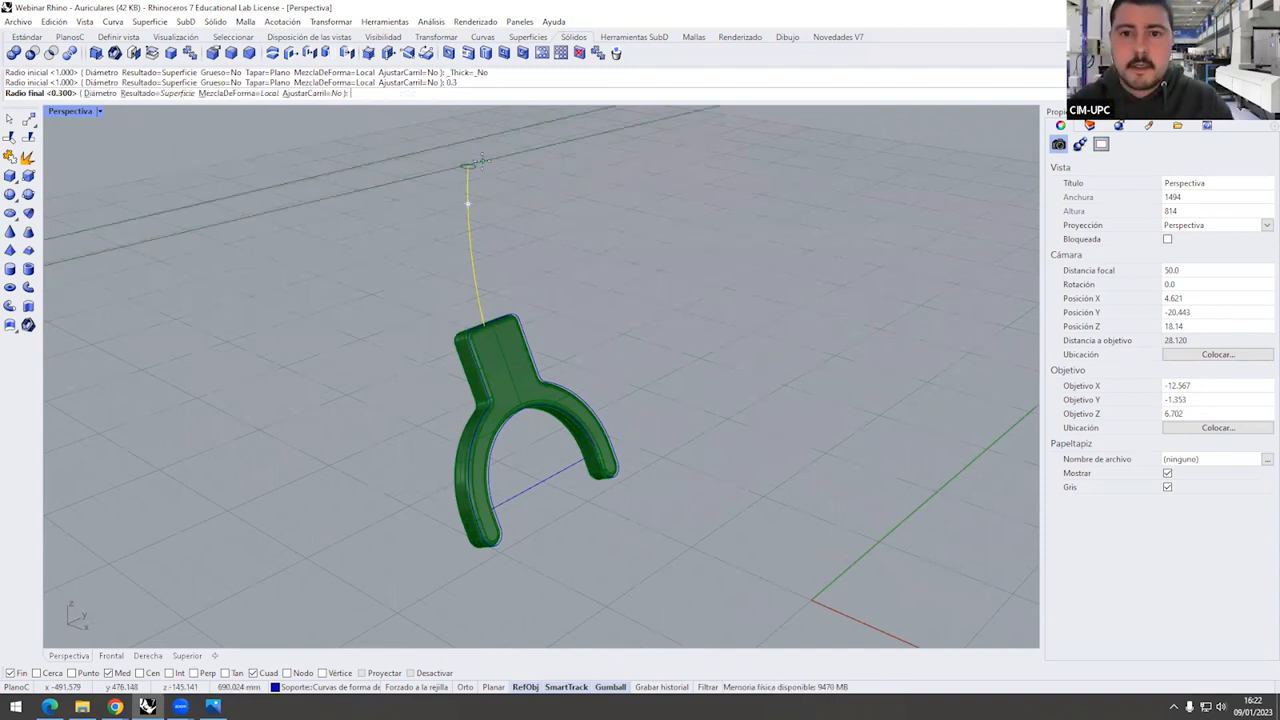
scroll(400, 420, up, 3)
key(Return)
Create a flat-capped pipe with a constant 0.2 mm radius along the straight line joining the support's two arms
right_drag(400, 426, 430, 350)
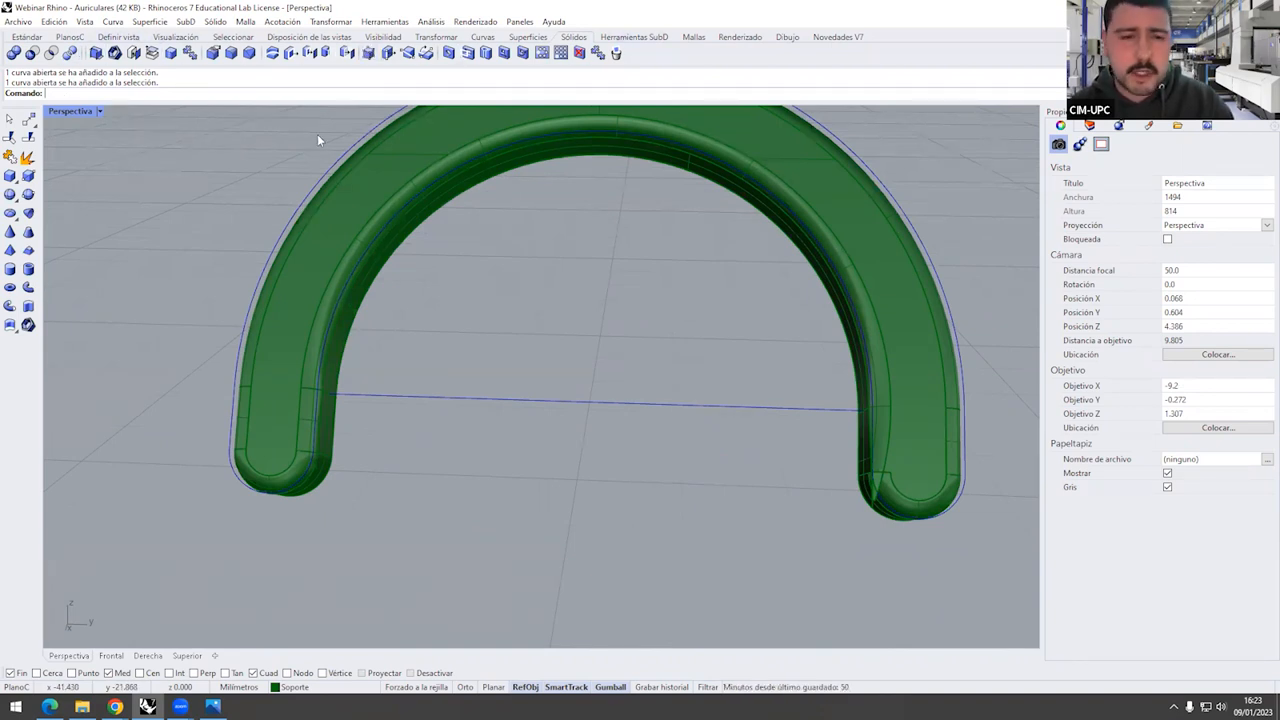
text(tu)
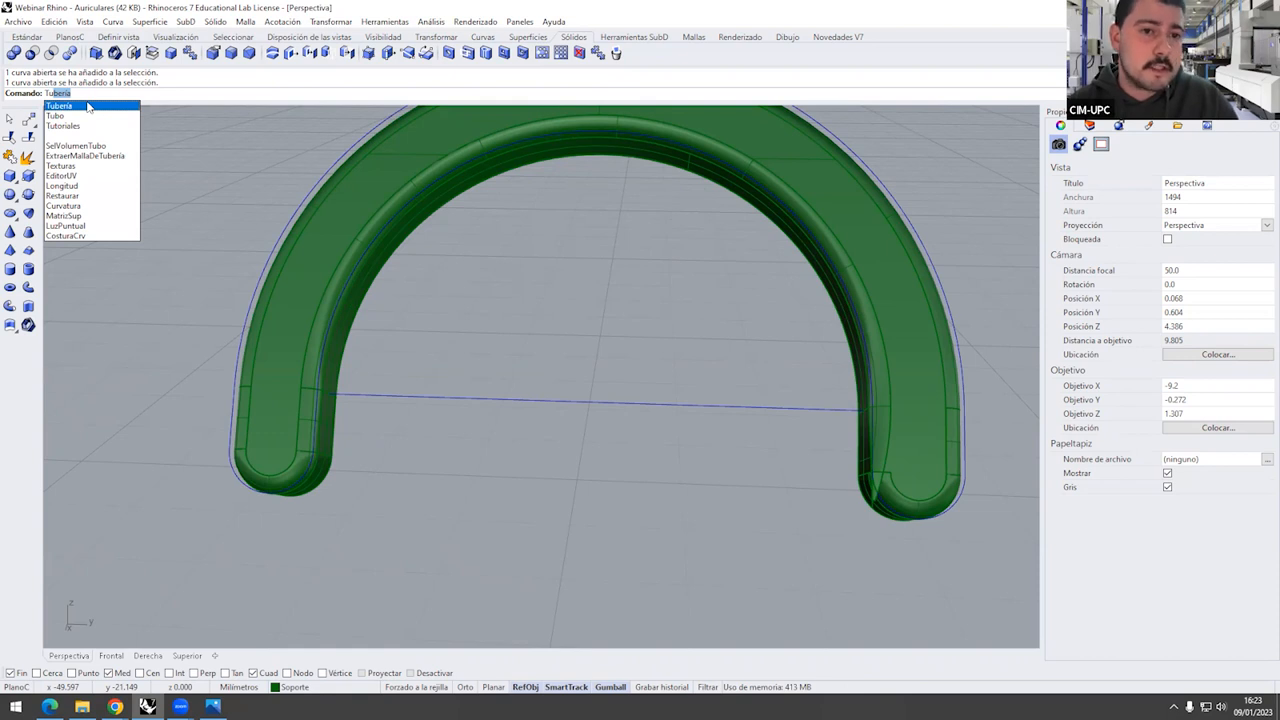
click(88, 106)
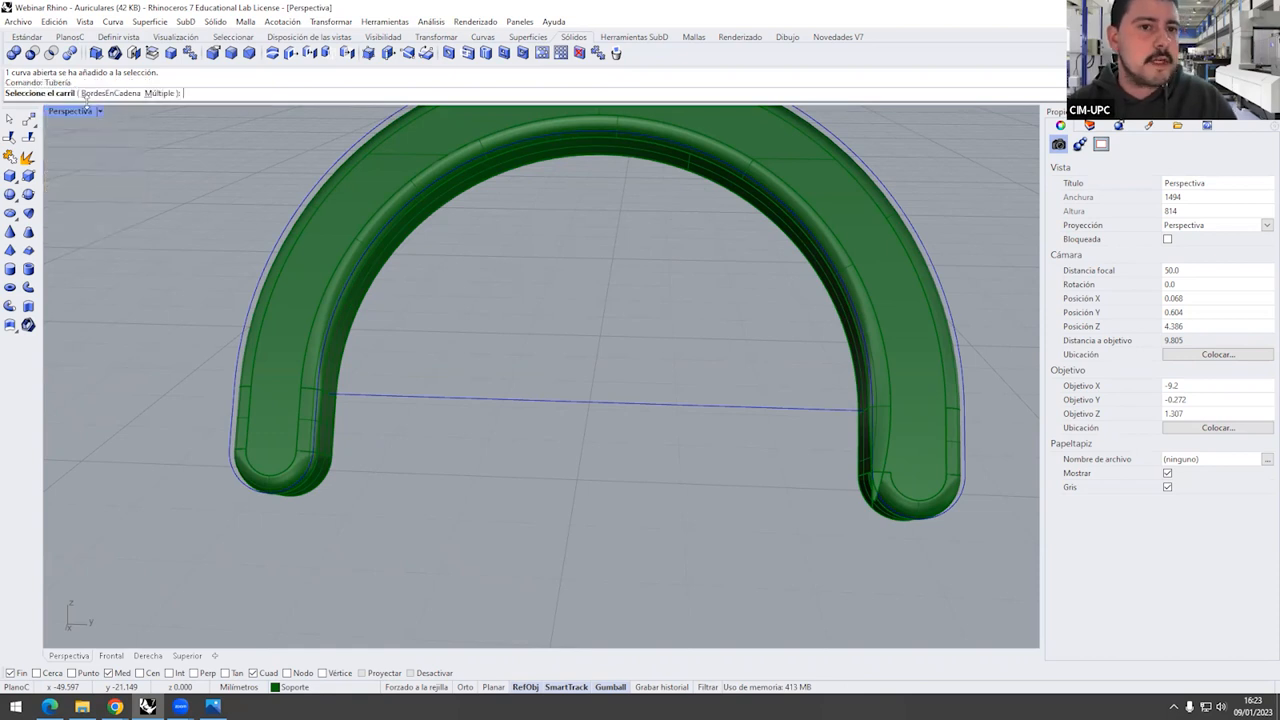
click(479, 398)
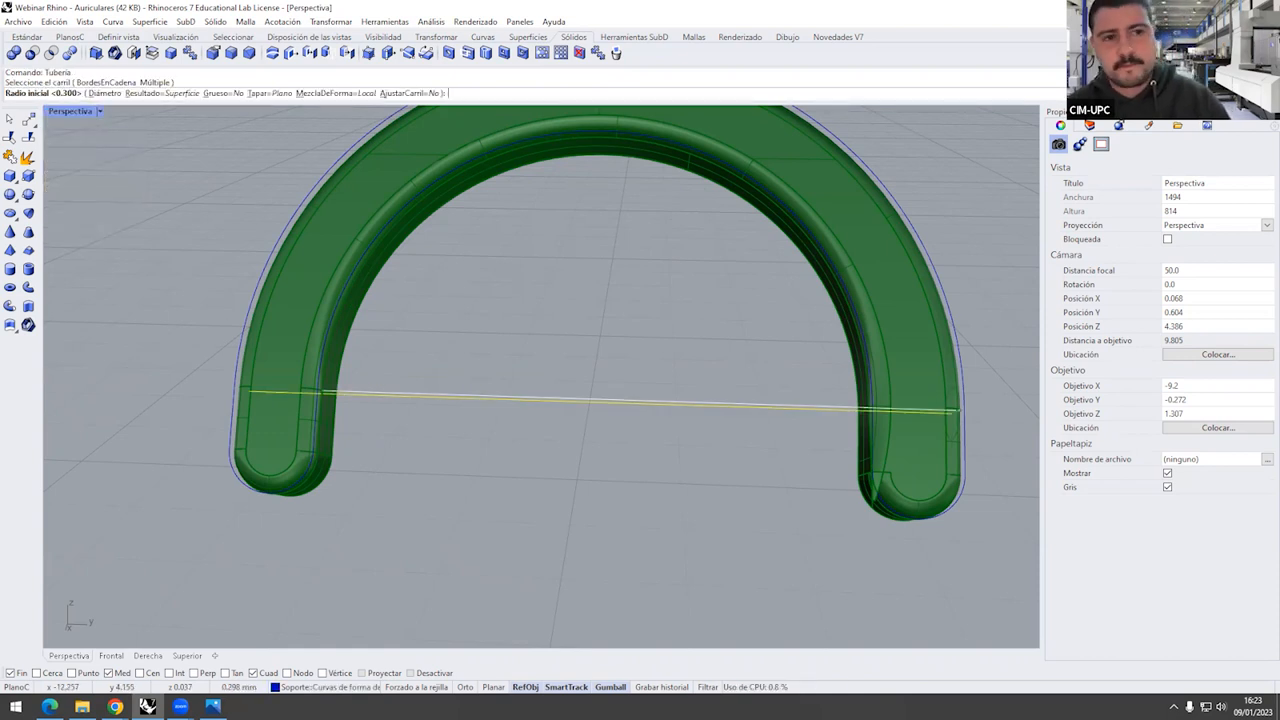
text(0.2)
key(Return)
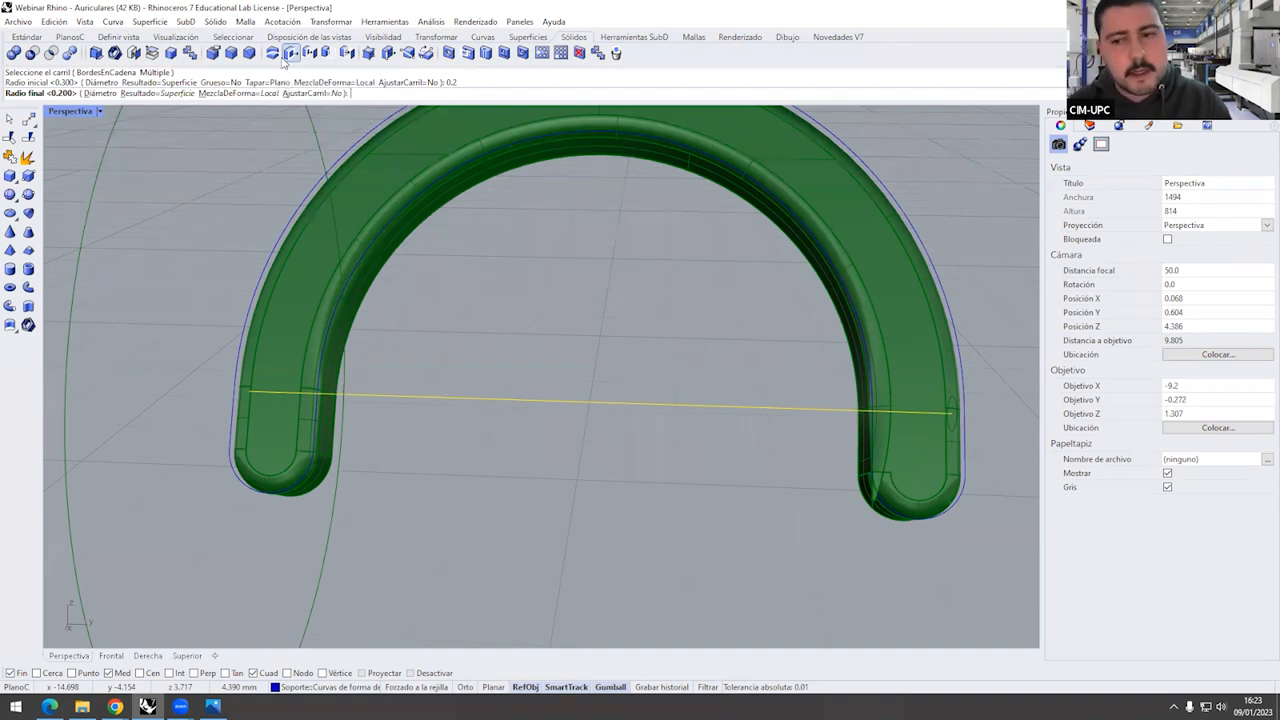
key(Return)
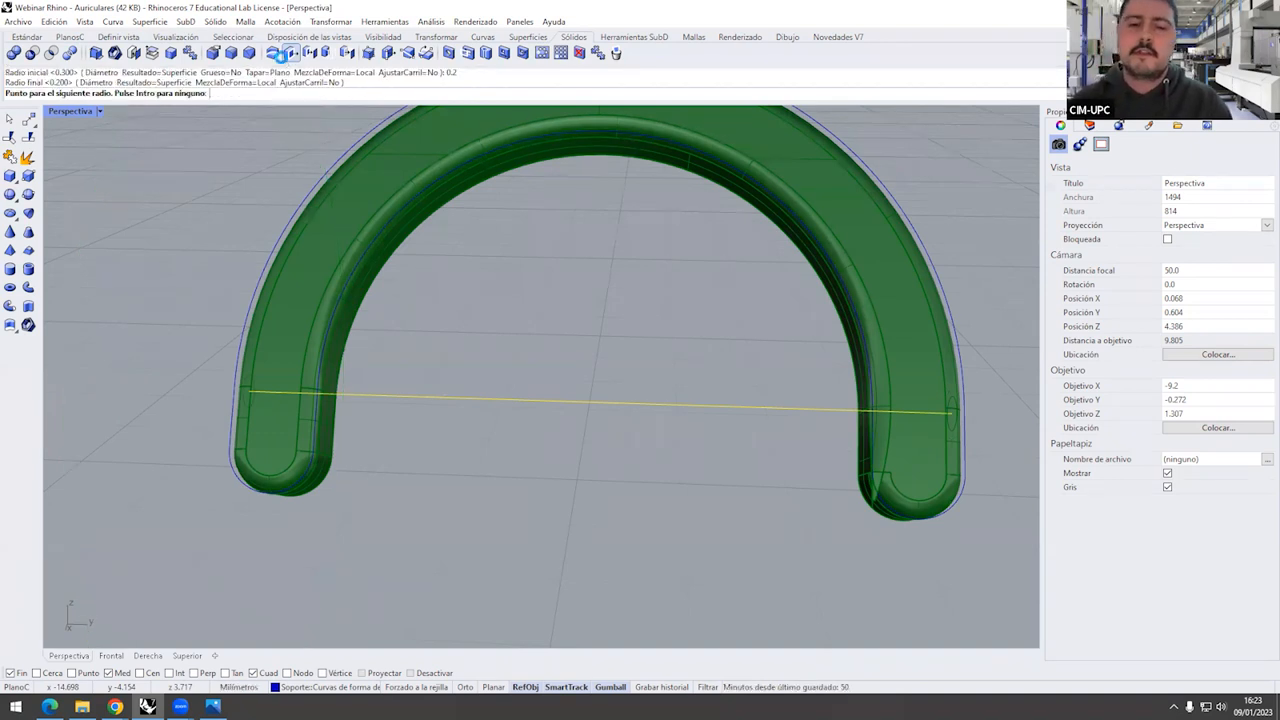
key(Return)
right_drag(654, 303, 745, 336)
scroll(745, 336, down, 5)
scroll(745, 336, up, 5)
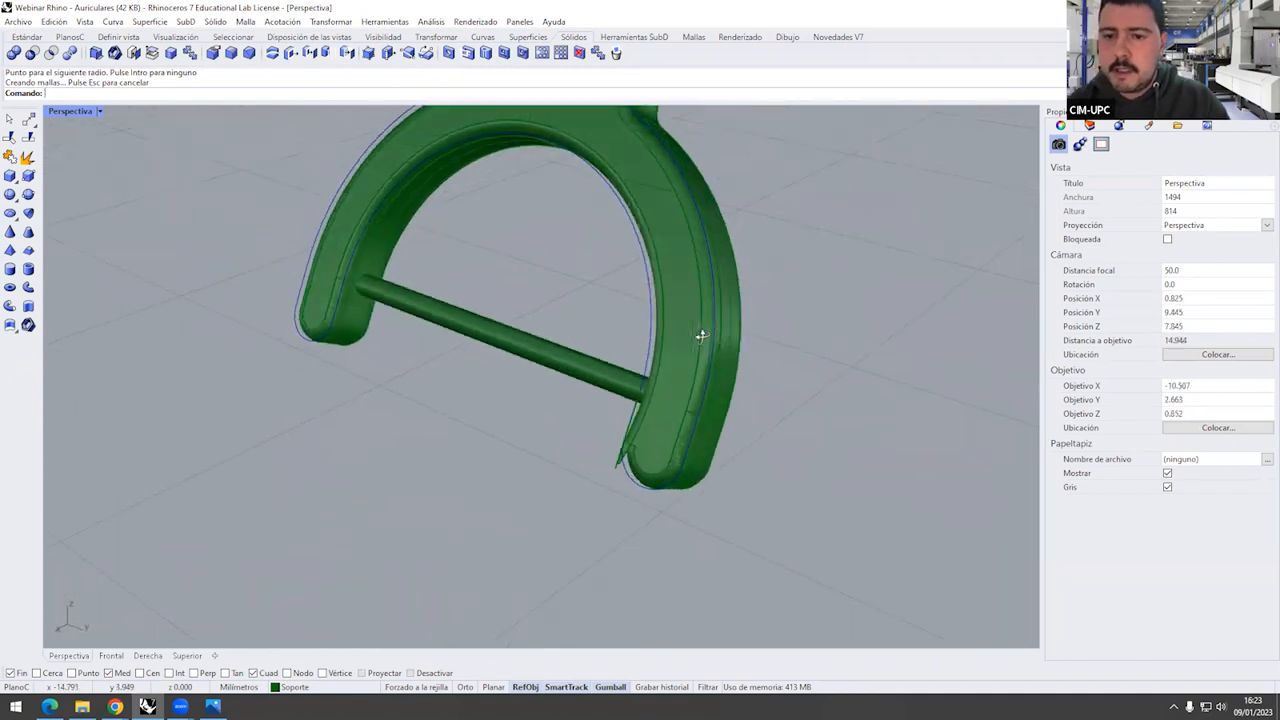
click(562, 343)
scroll(475, 400, down, 6)
mouse_move(475, 400)
right_down()
mouse_move(636, 419)
mouse_move(497, 411)
right_up()
key(Escape)
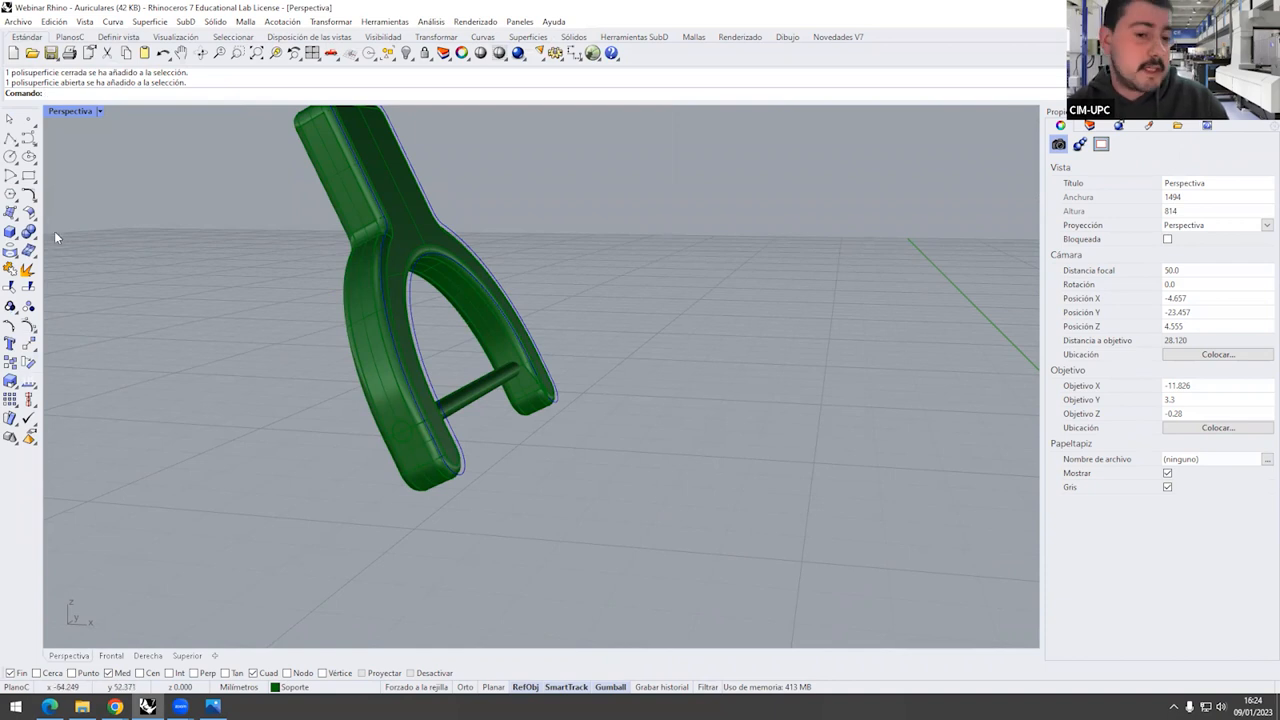
Group the crossbar pipe, the support body and the curved pipe, and select the group to check it
click(484, 387)
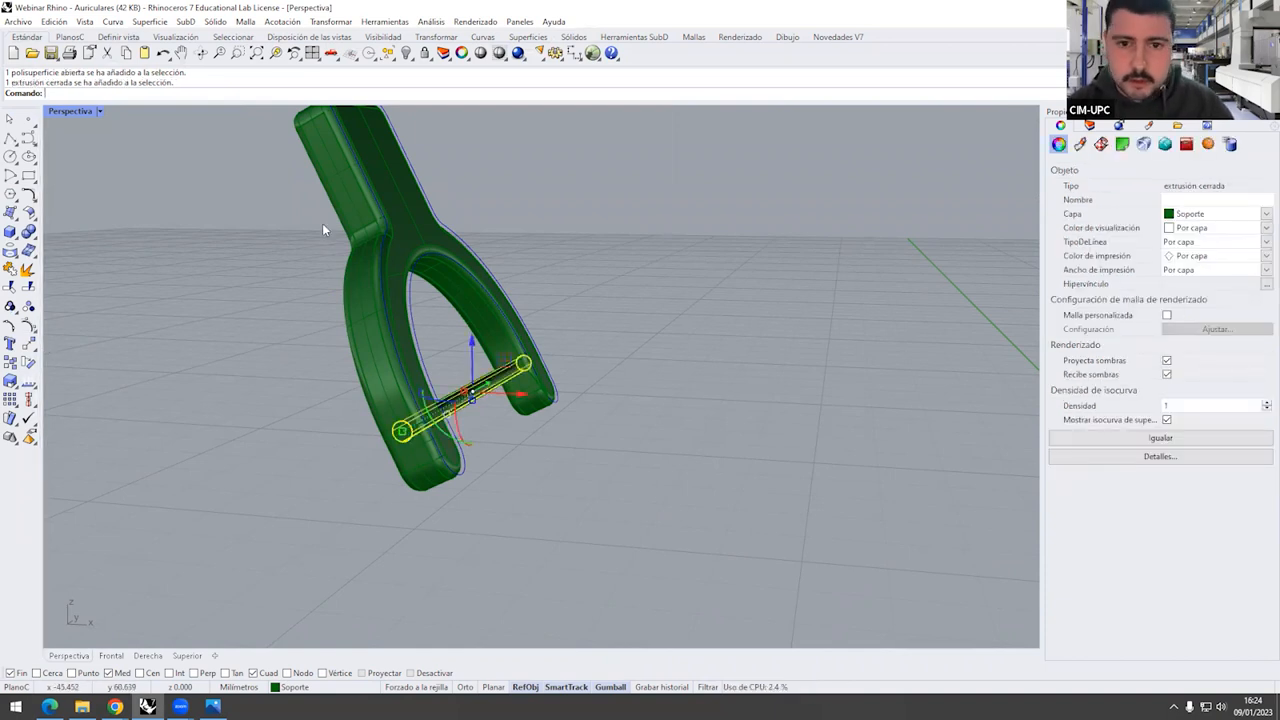
shift+click(348, 186)
scroll(338, 165, down, 5)
scroll(338, 165, up, 6)
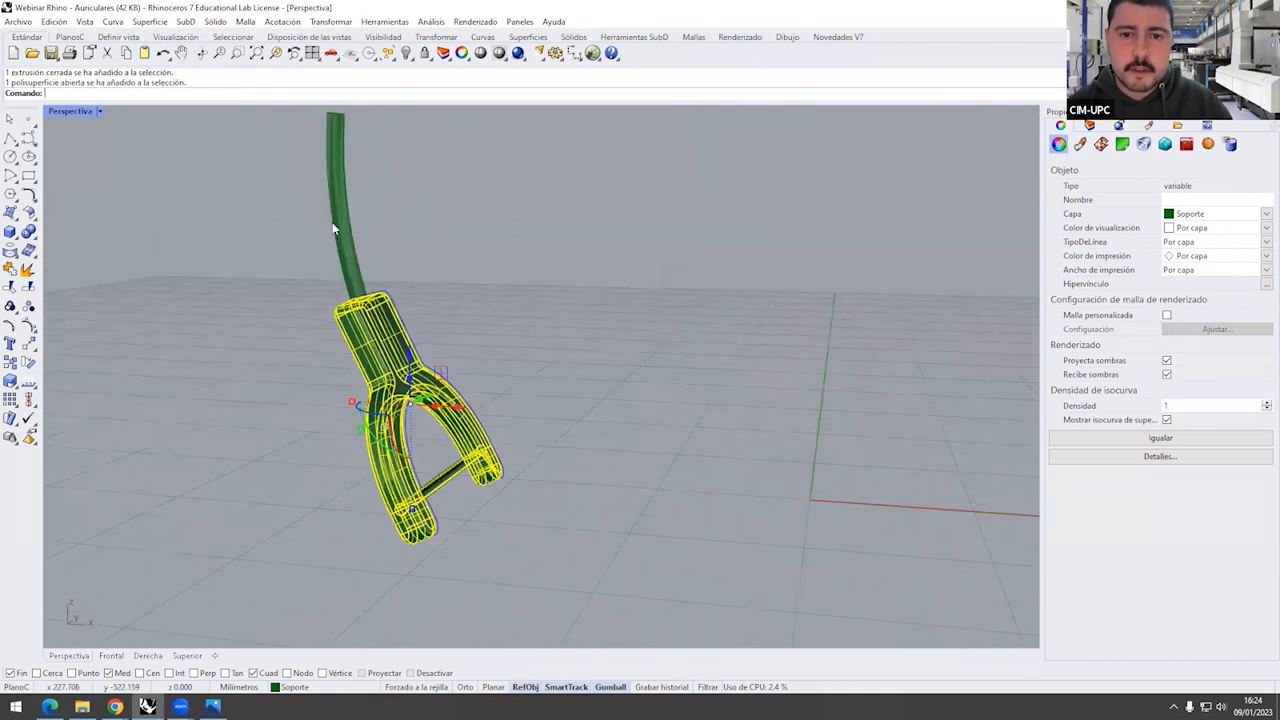
shift+click(345, 212)
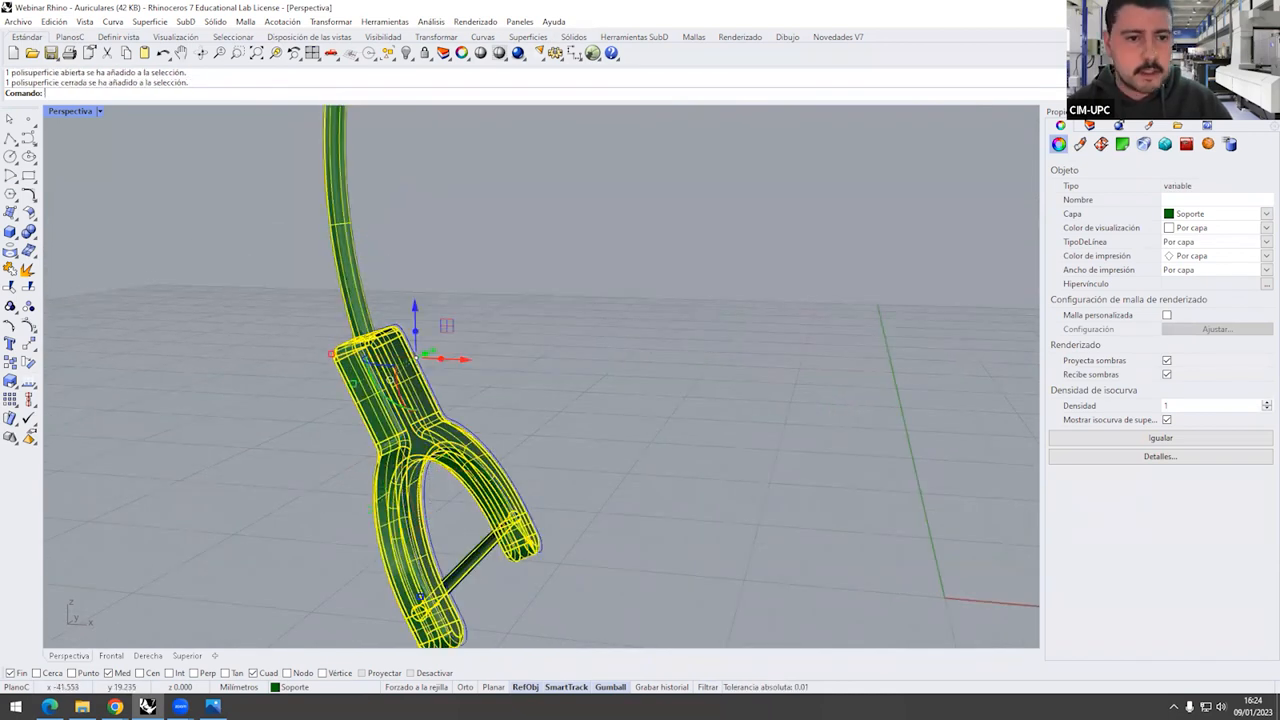
click(11, 307)
click(272, 419)
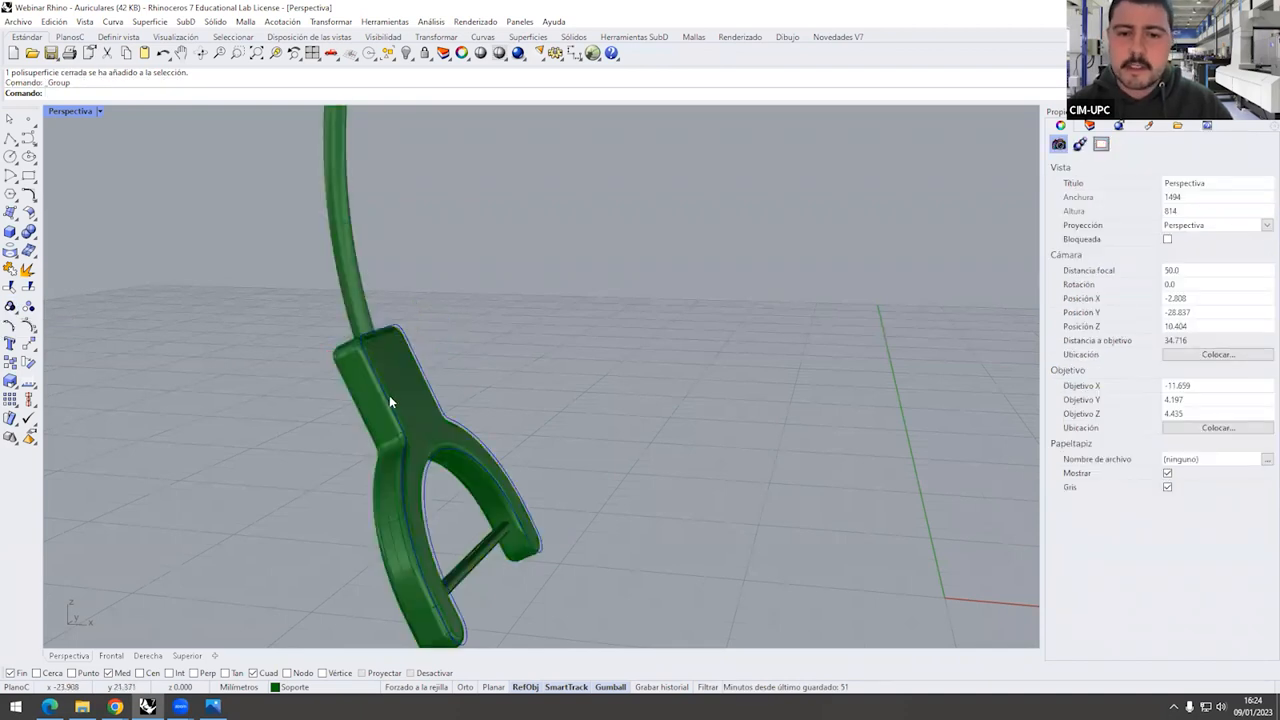
click(390, 400)
click(235, 199)
click(337, 208)
key(Escape)
Show the Altavoz layer and make Banda the current layer
scroll(566, 510, down, 2)
right_drag(566, 510, 731, 389)
click(1090, 125)
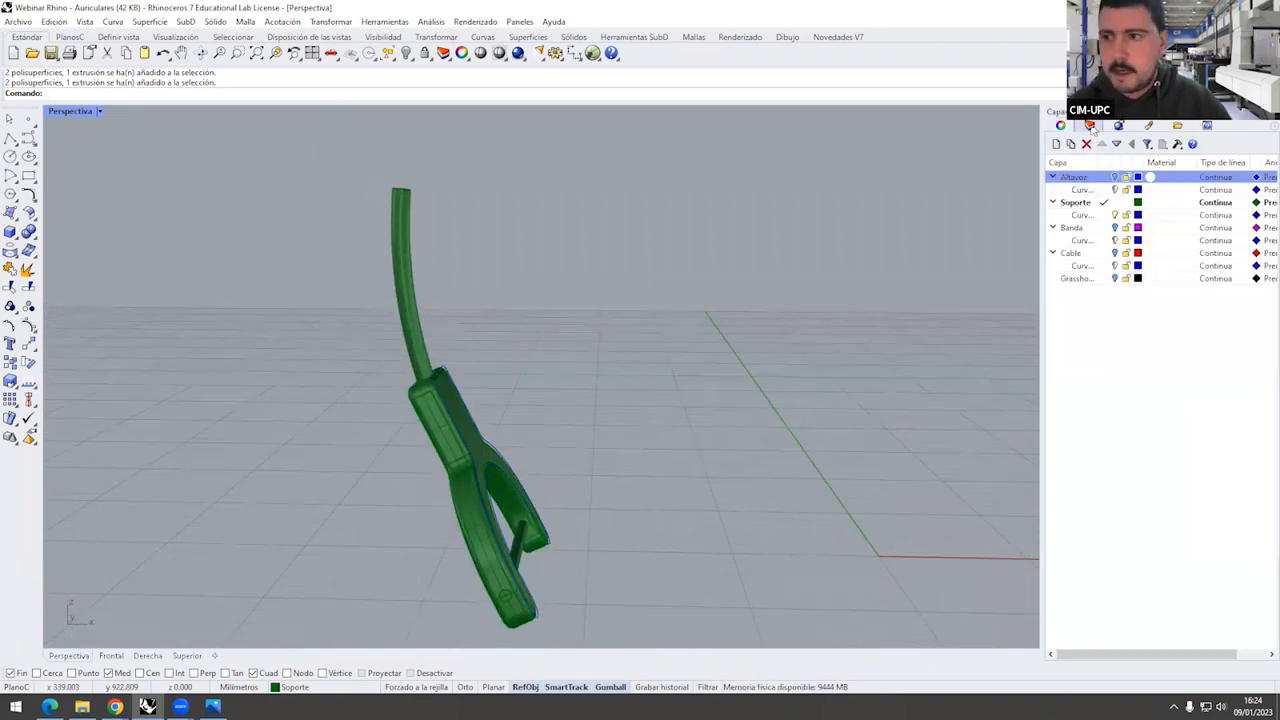
click(1115, 178)
double_click(1084, 230)
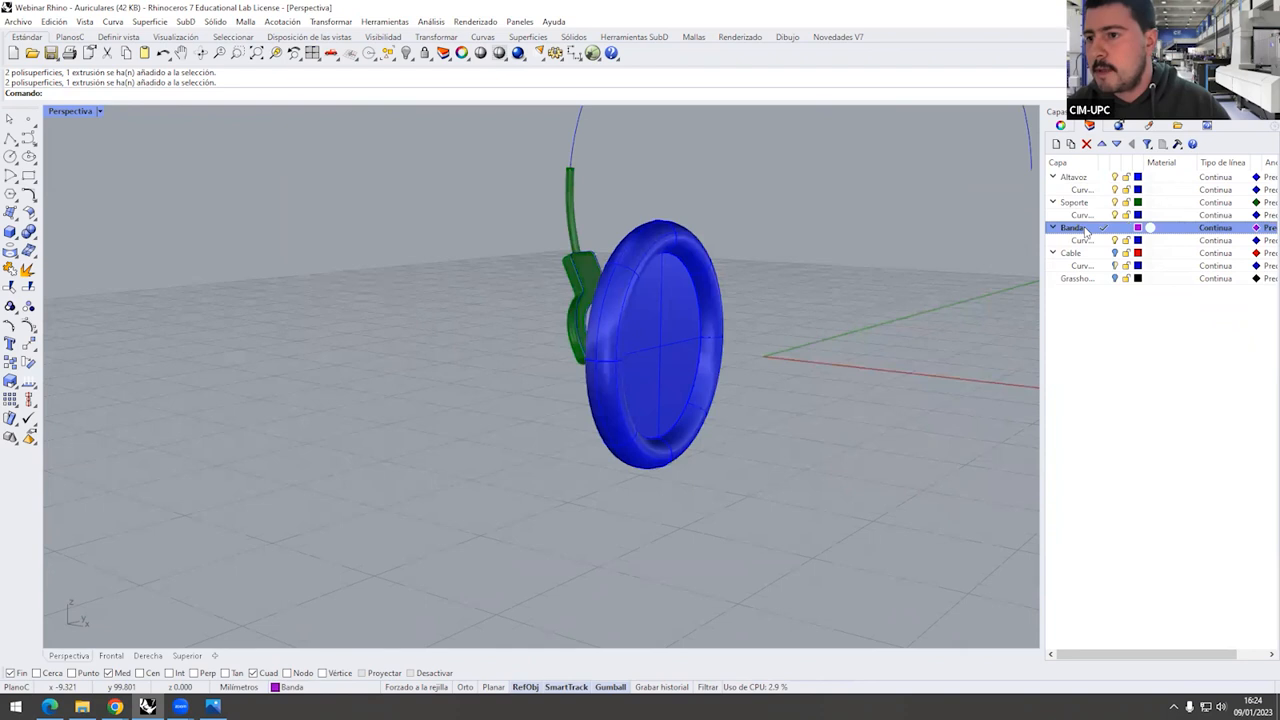
scroll(702, 360, down, 5)
right_drag(702, 360, 824, 259)
right_drag(614, 231, 658, 228)
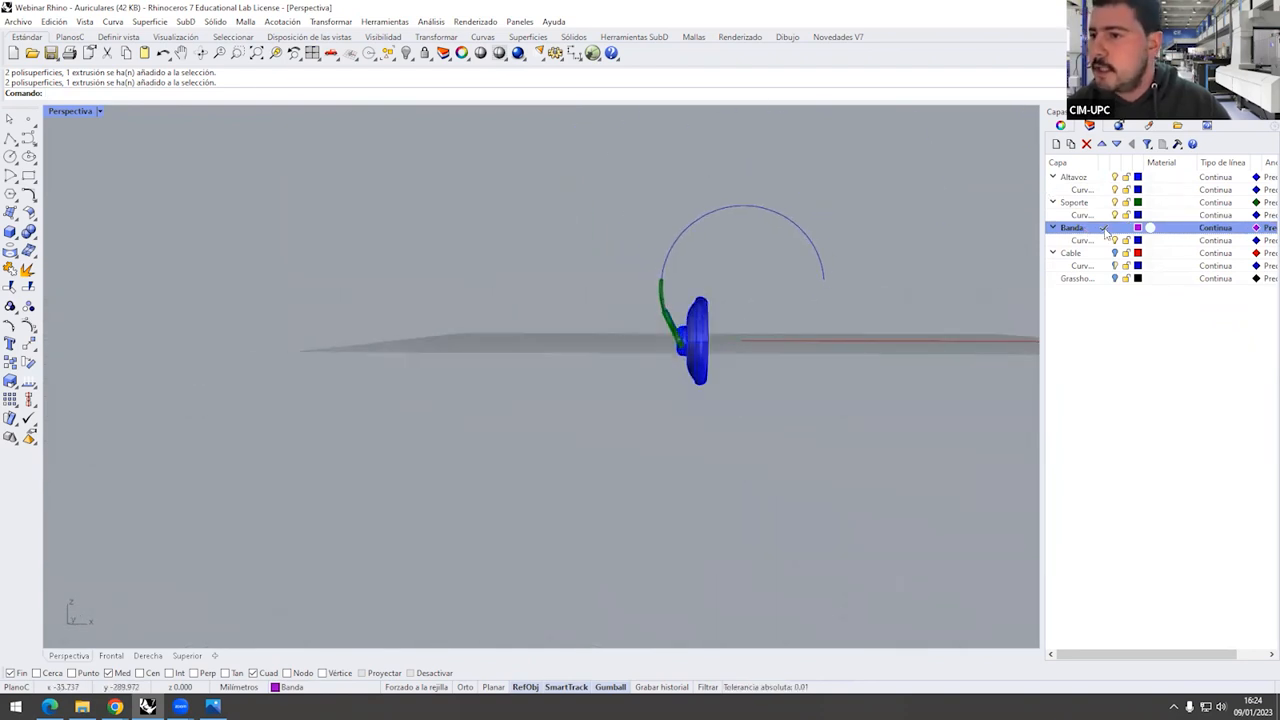
Hide the Soporte and Altavoz layers to isolate the headband curve
click(1115, 202)
click(1115, 177)
right_drag(800, 397, 938, 402)
key(ctrl+g)
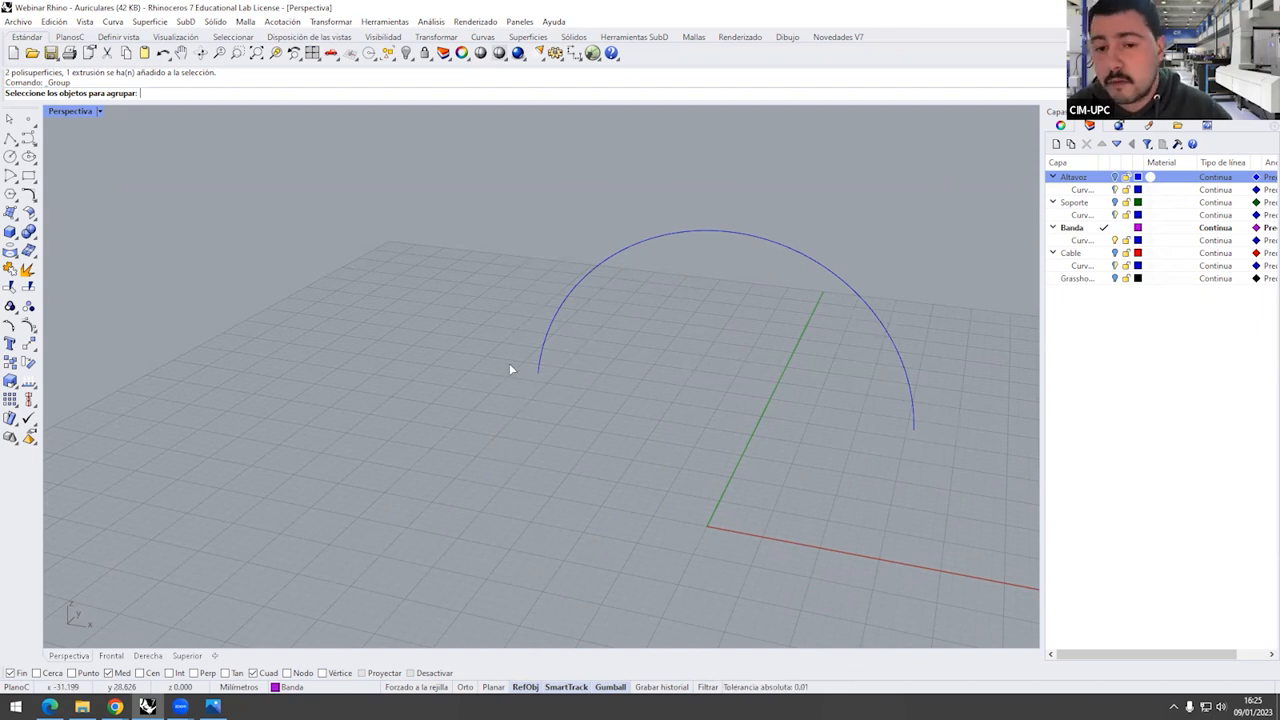
Draw an ellipse with the AlrededorDeCurva option, centred on the headband arc's end nearest the support, with the second semi-axis at 2 mm
right_drag(626, 351, 602, 392)
scroll(553, 378, up, 6)
click(483, 37)
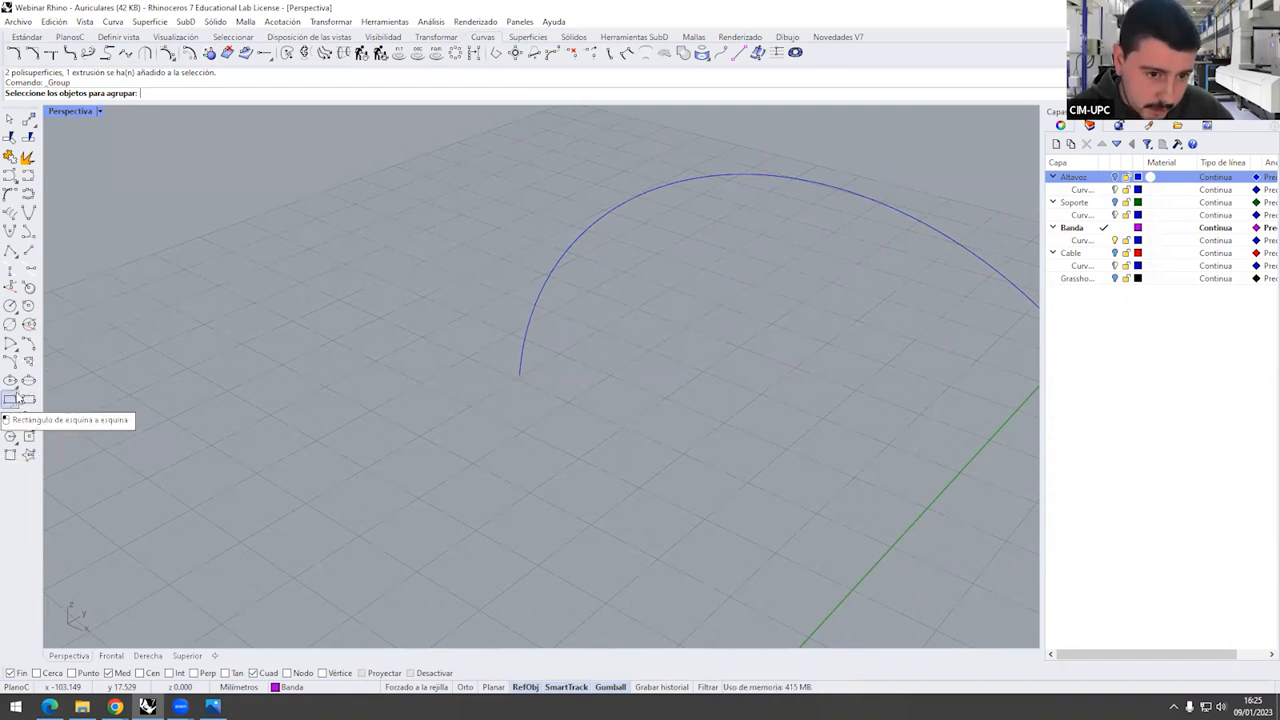
click(18, 390)
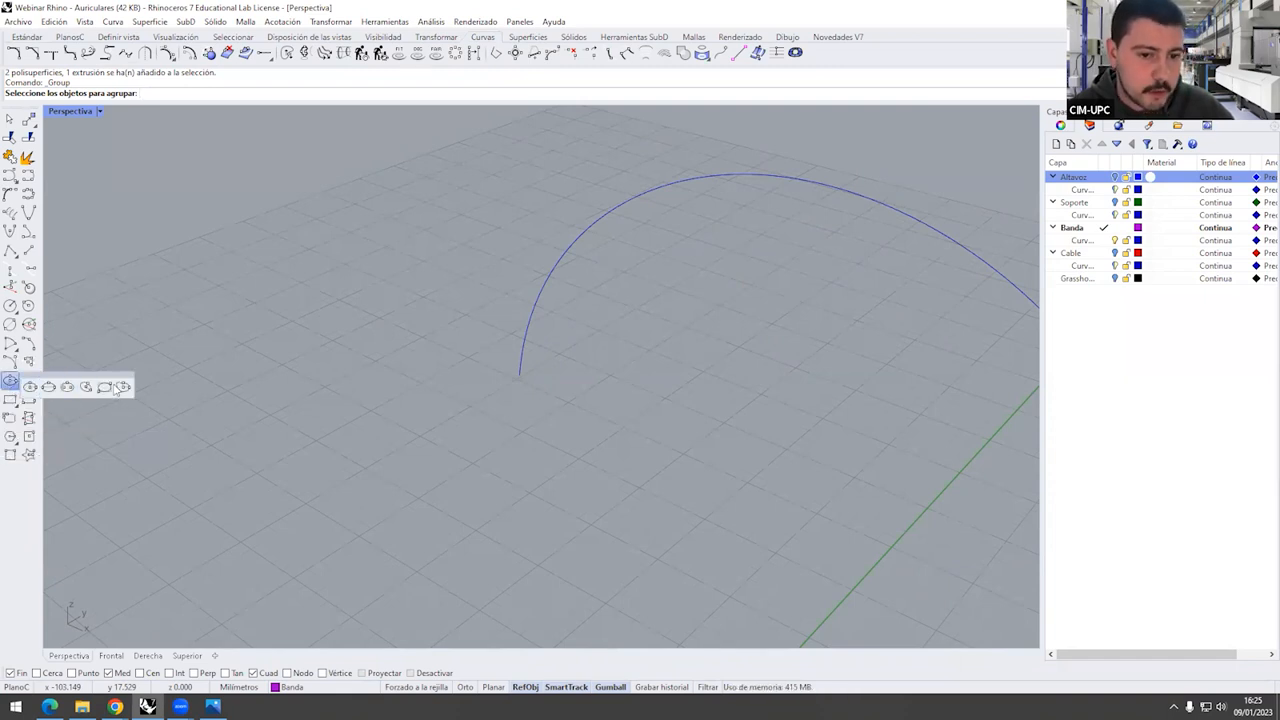
click(10, 384)
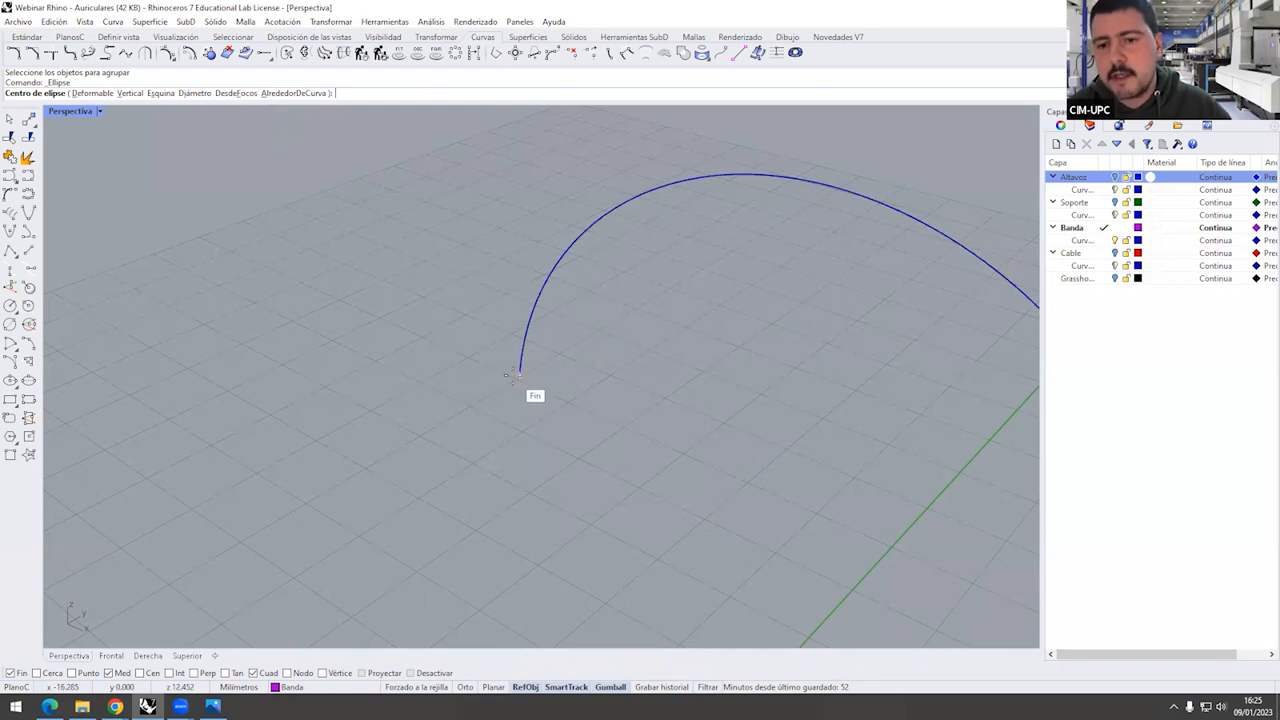
click(300, 94)
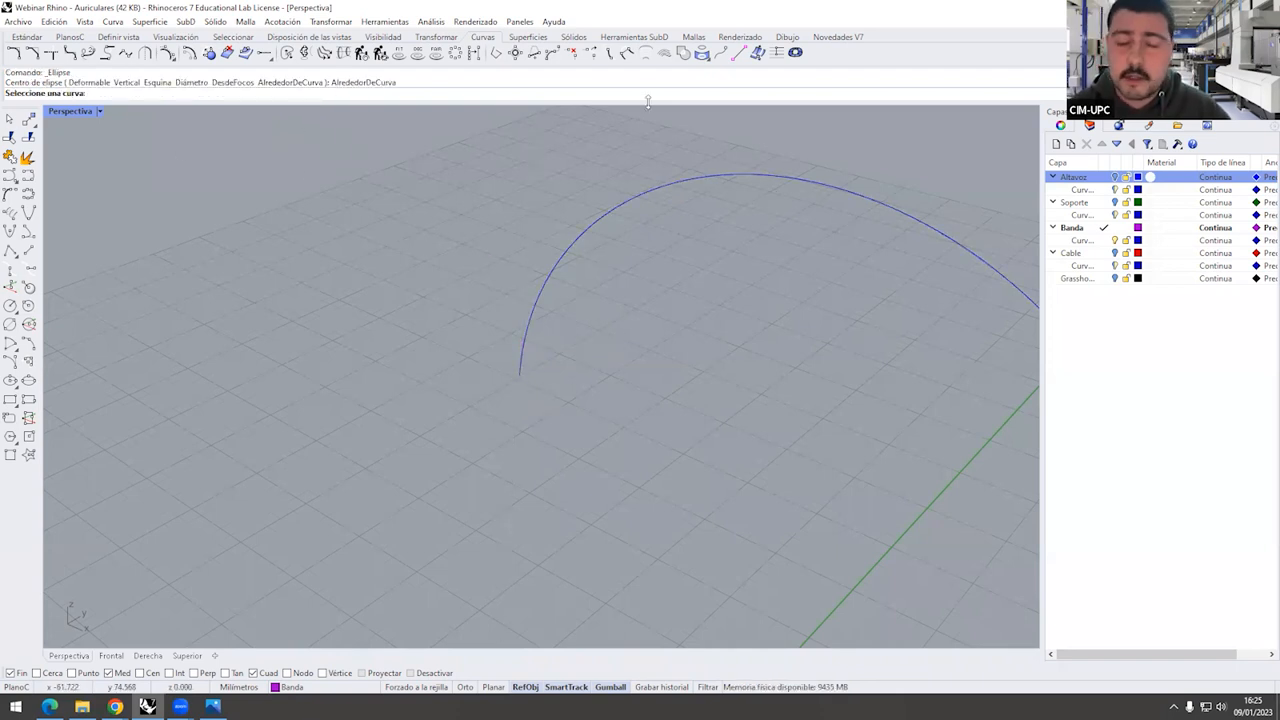
click(640, 193)
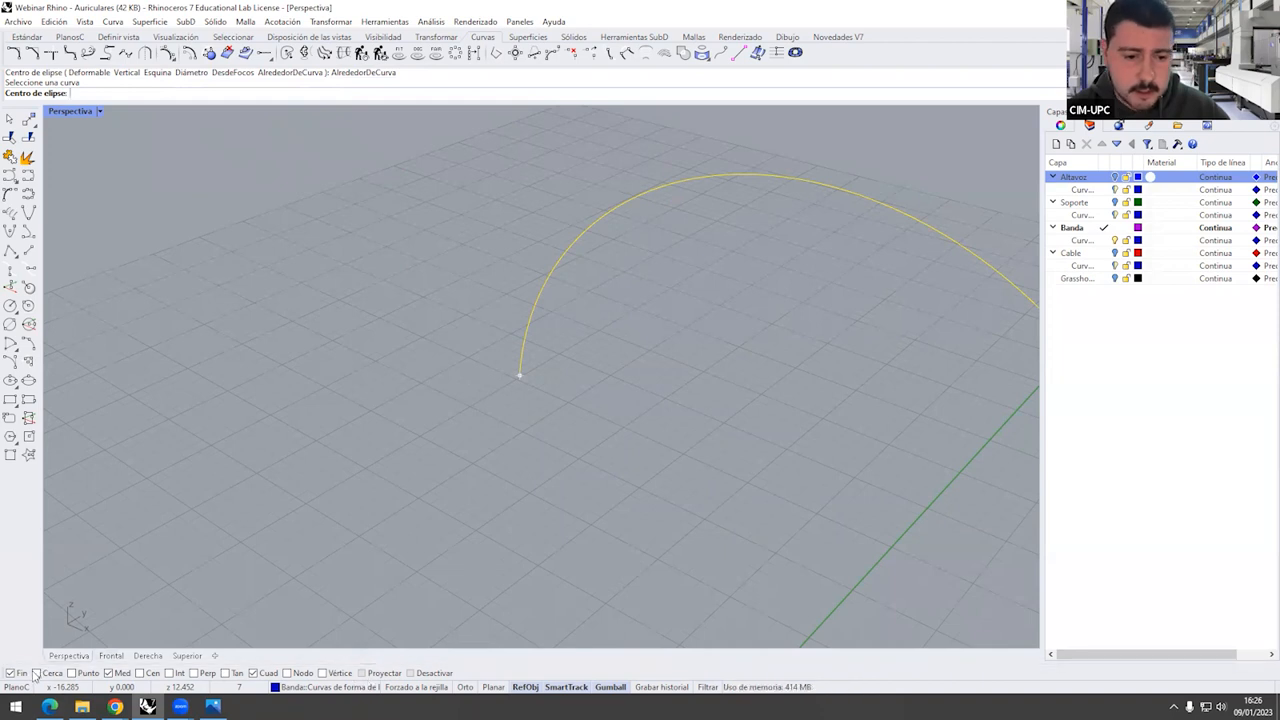
scroll(520, 379, up, 8)
click(519, 365)
click(490, 350)
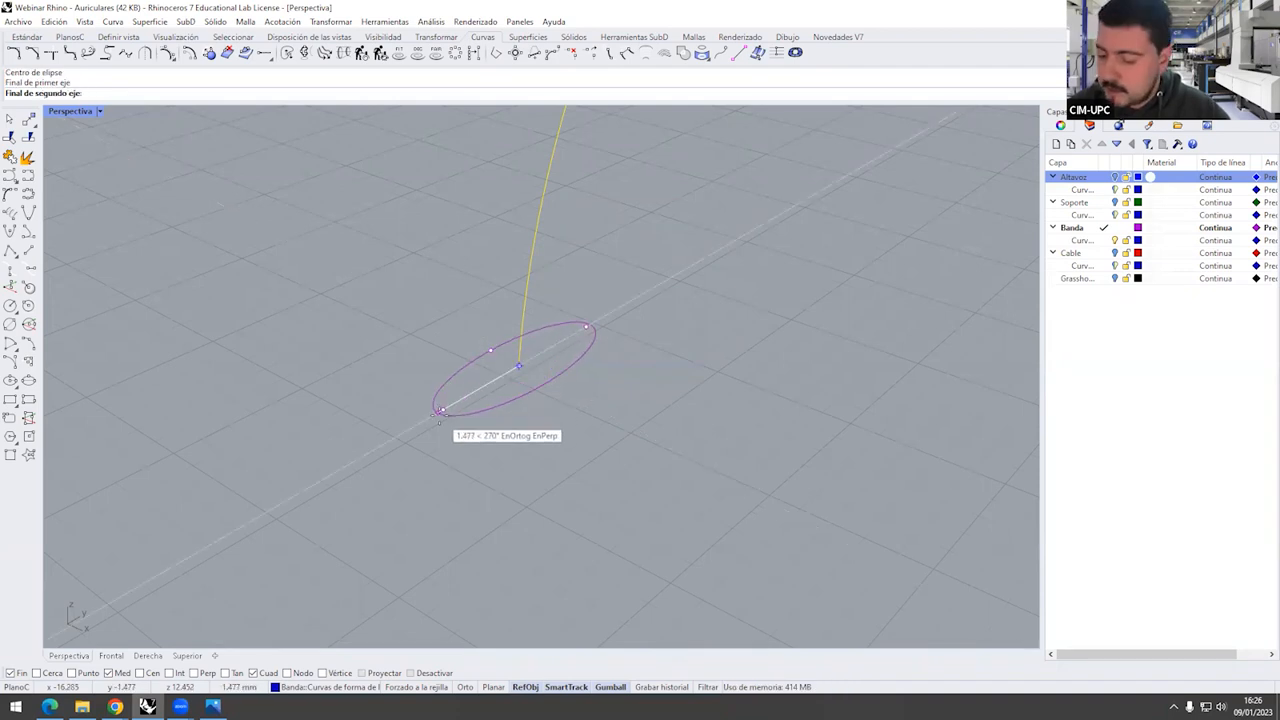
text(2)
key(Return)
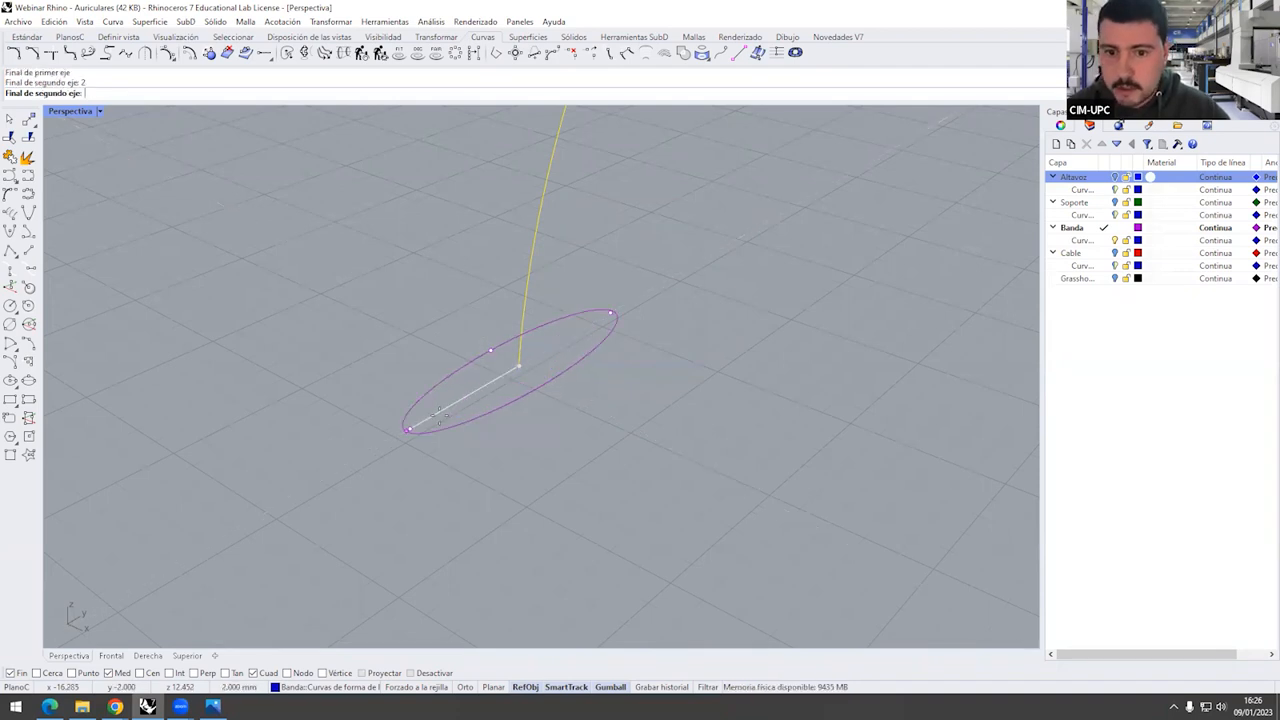
click(438, 414)
scroll(530, 368, down, 5)
scroll(506, 370, up, 3)
scroll(506, 370, down, 3)
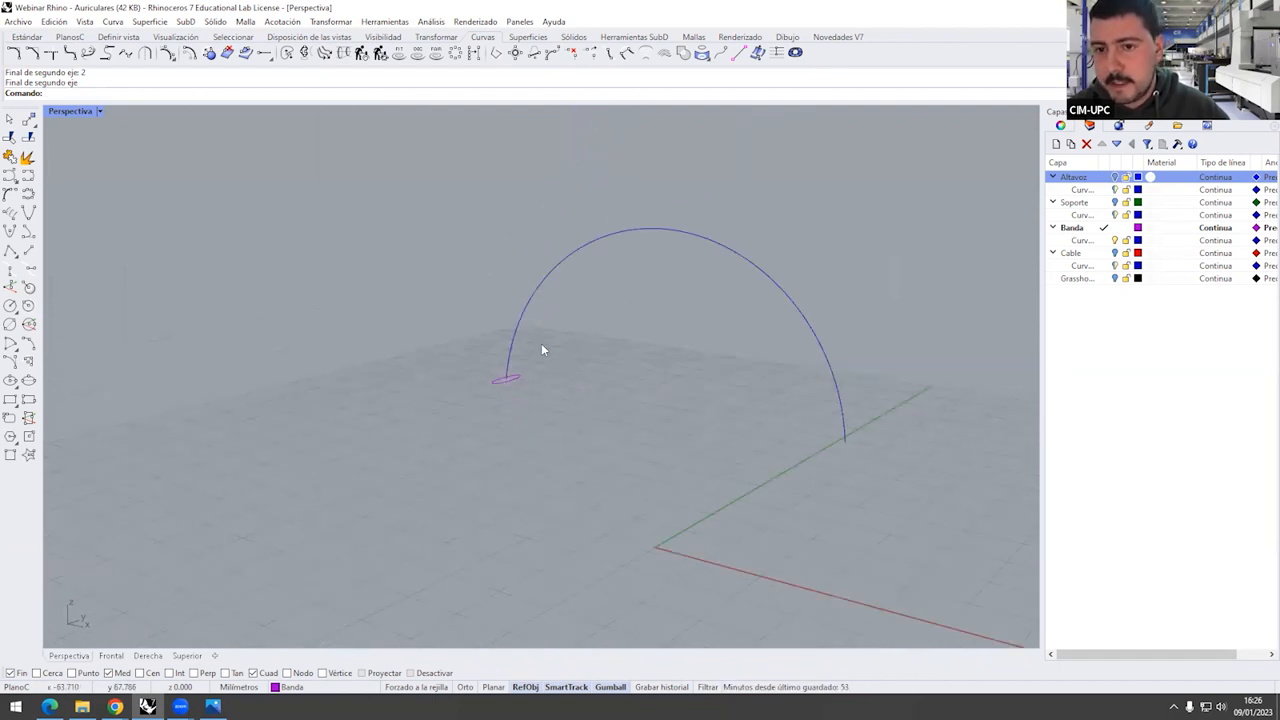
Array the ellipse along the headband arc with 3 elements and FormaLibre orientation, and check the resulting profiles
right_drag(503, 420, 912, 407)
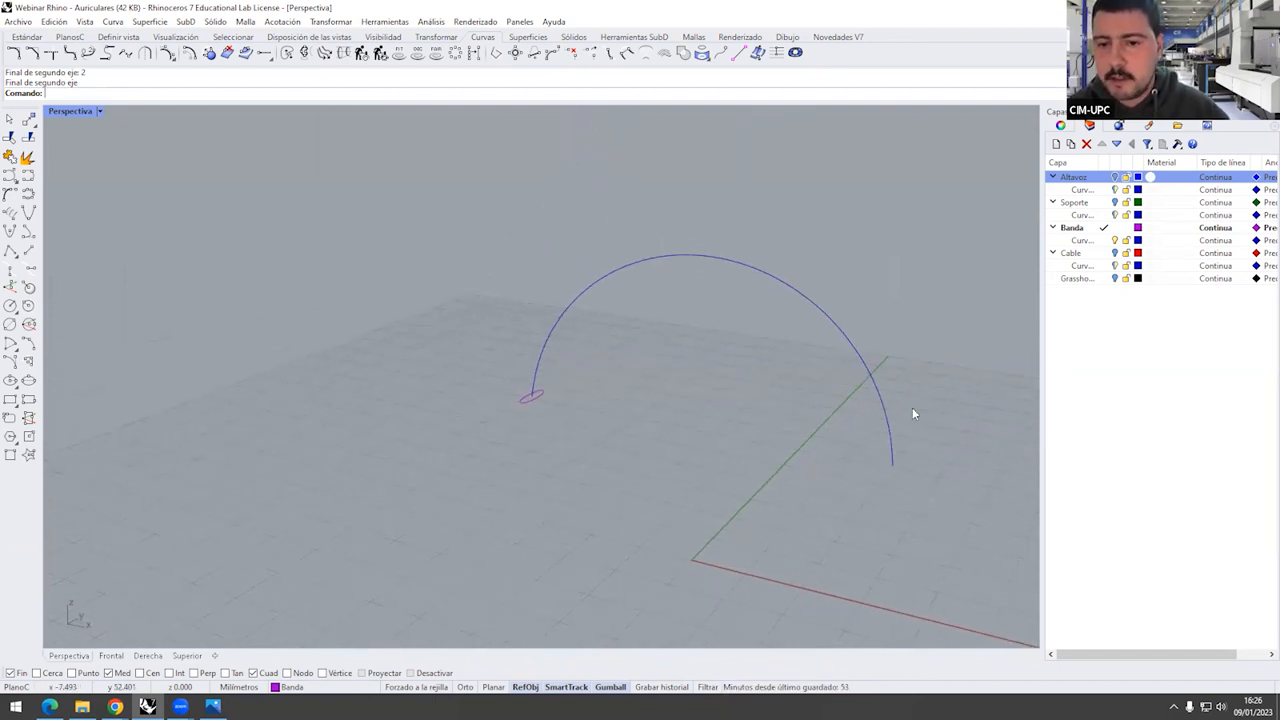
scroll(932, 426, up, 6)
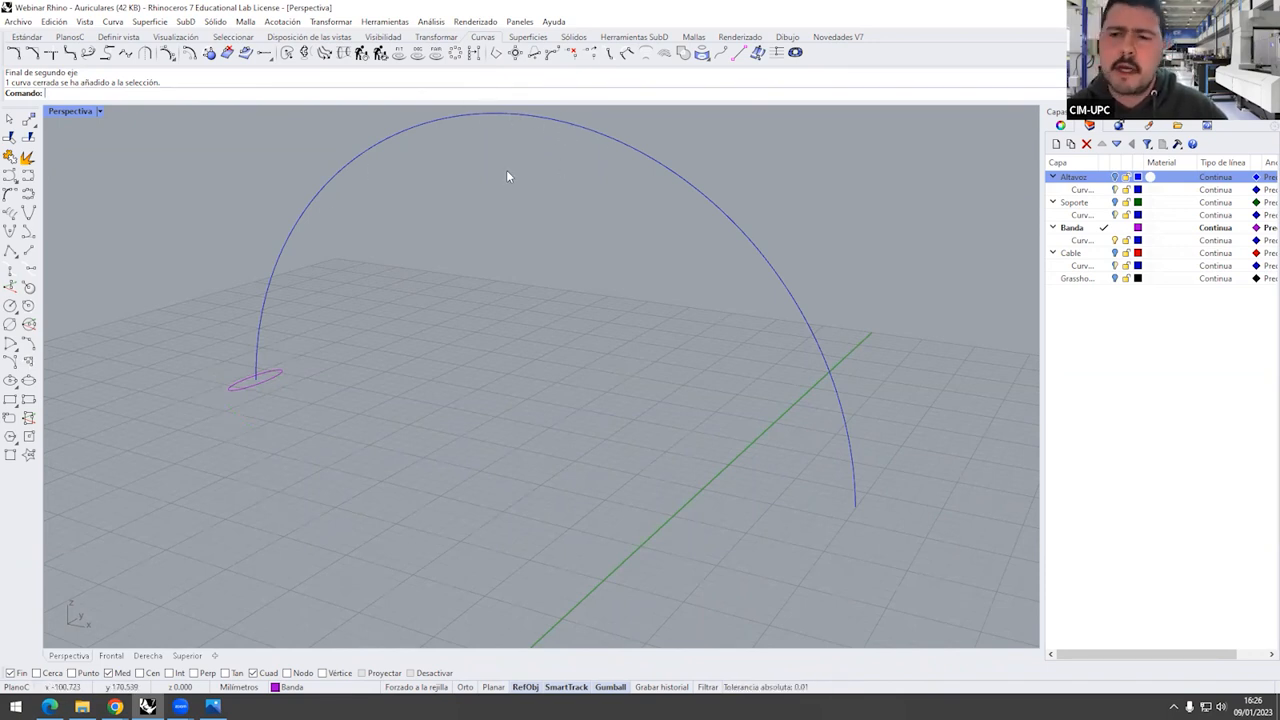
click(256, 380)
click(233, 37)
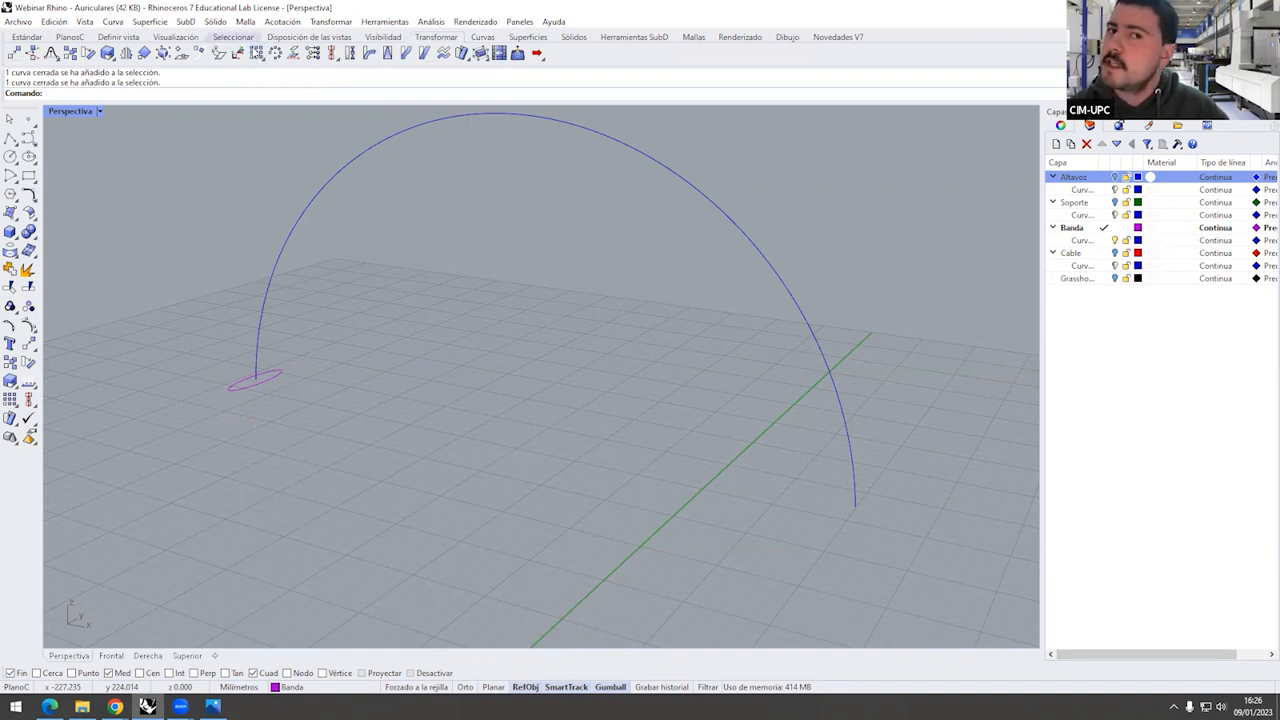
click(257, 55)
click(401, 129)
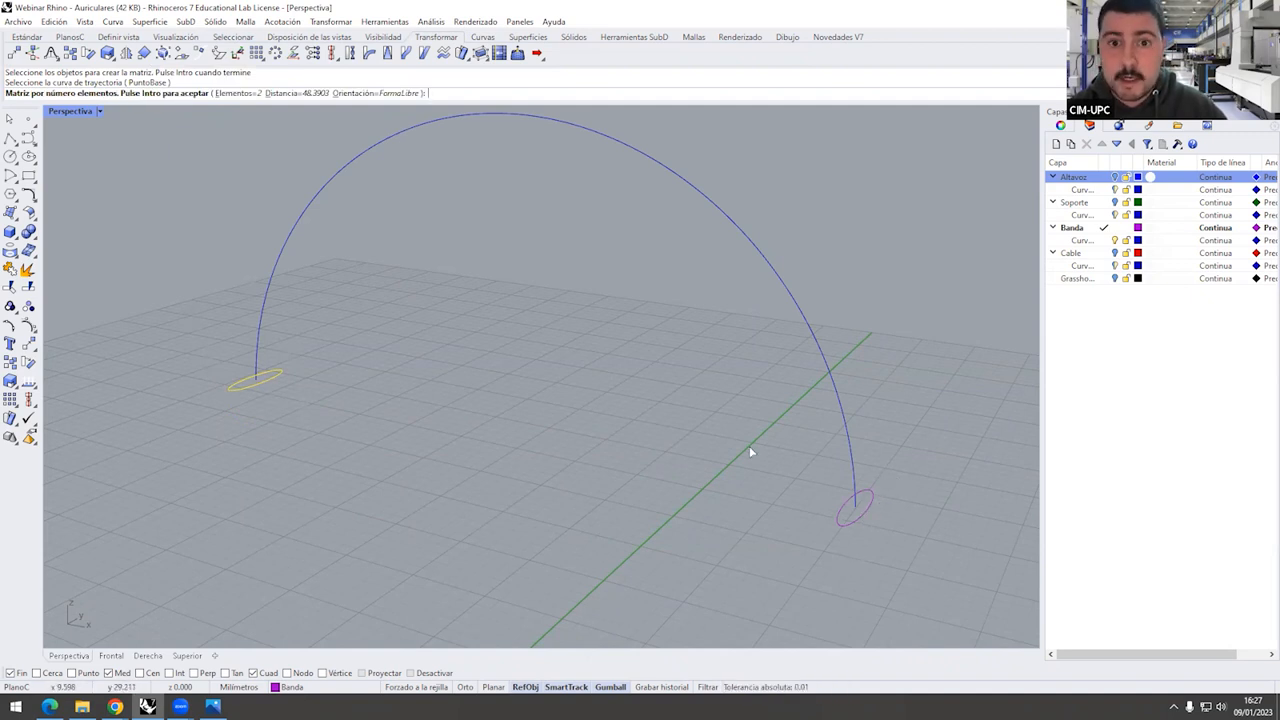
click(240, 93)
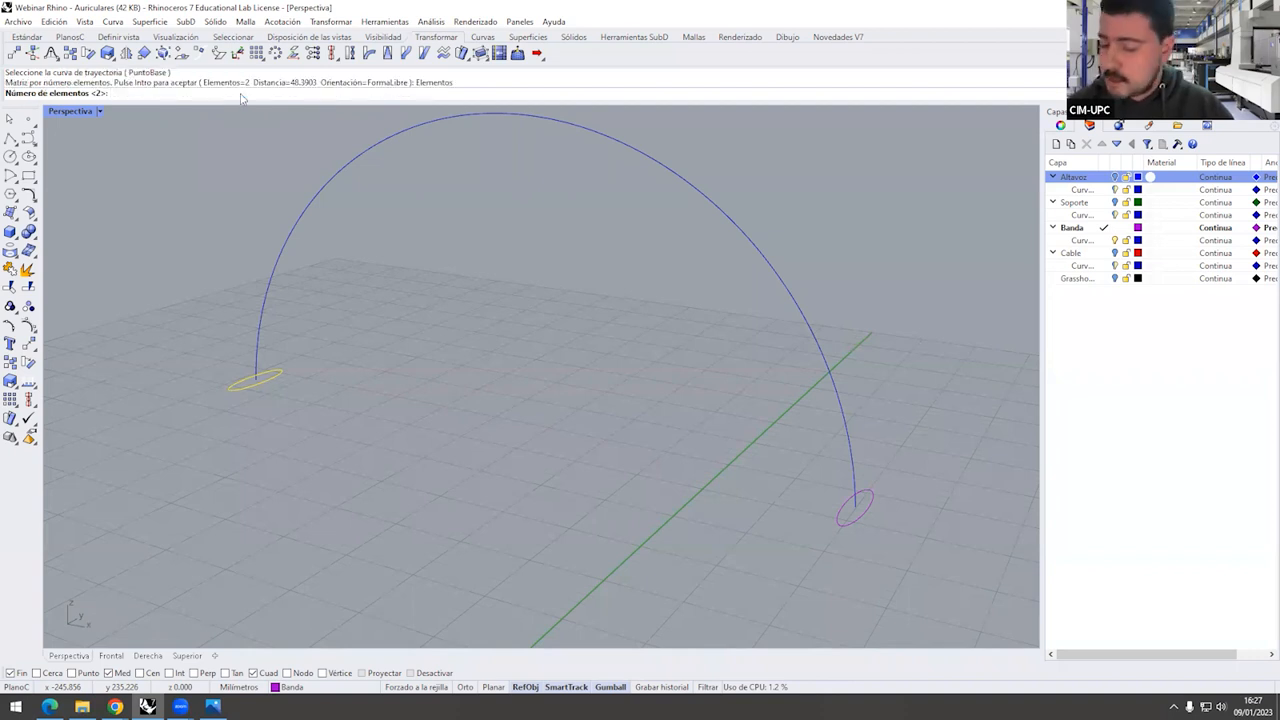
text(3)
key(Return)
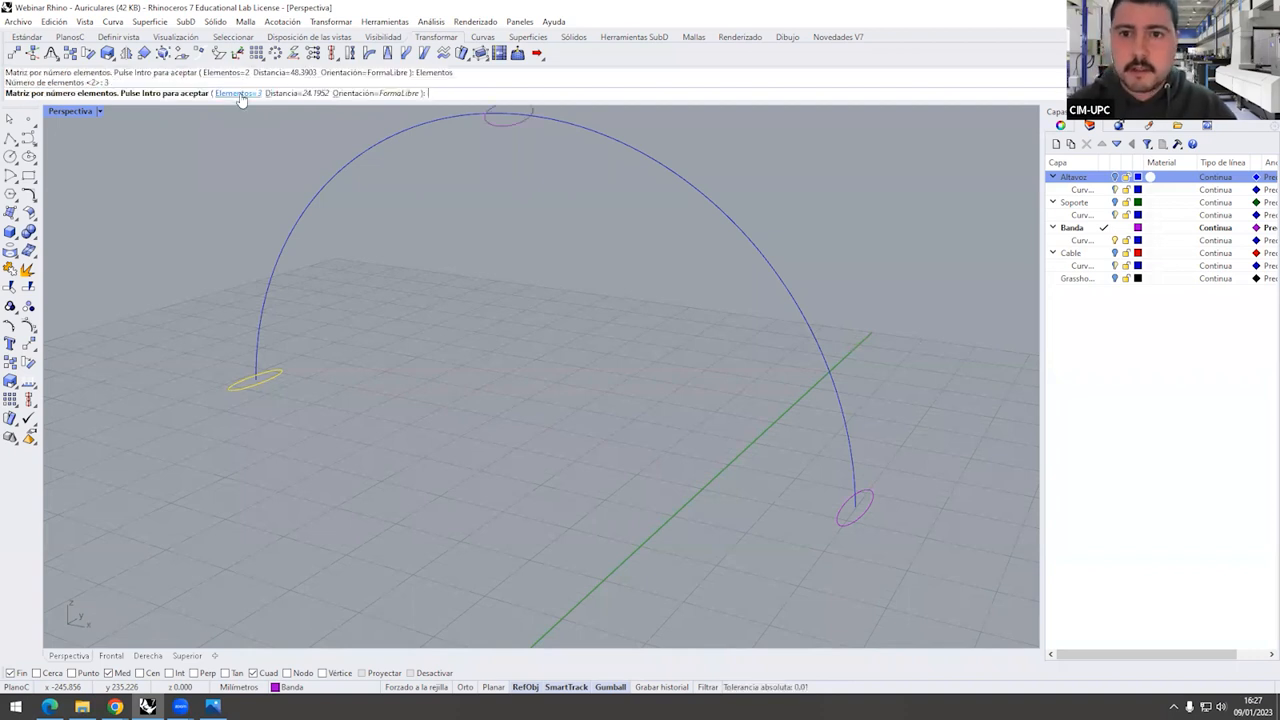
scroll(384, 232, down, 4)
key(Return)
right_drag(430, 300, 486, 500)
click(486, 500)
click(350, 290)
click(269, 399)
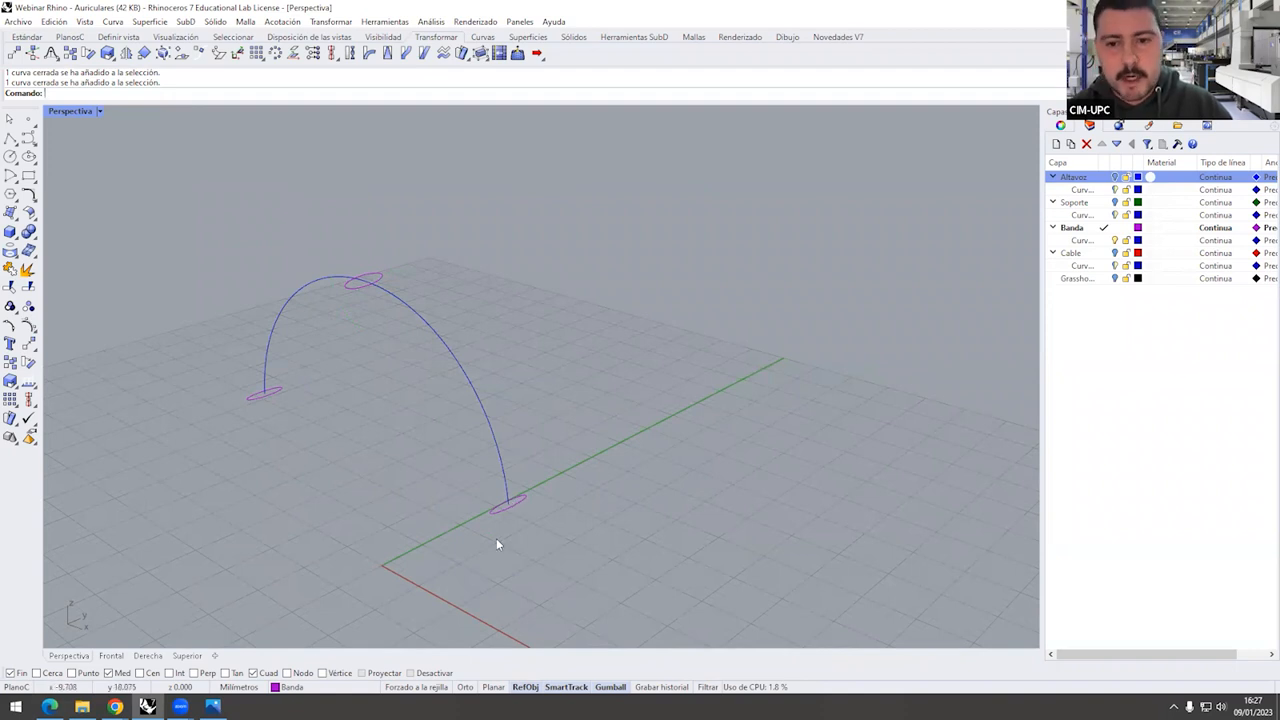
Examine the elliptical profiles arrayed along the headband arc, especially the one at its apex
right_drag(345, 313, 477, 411)
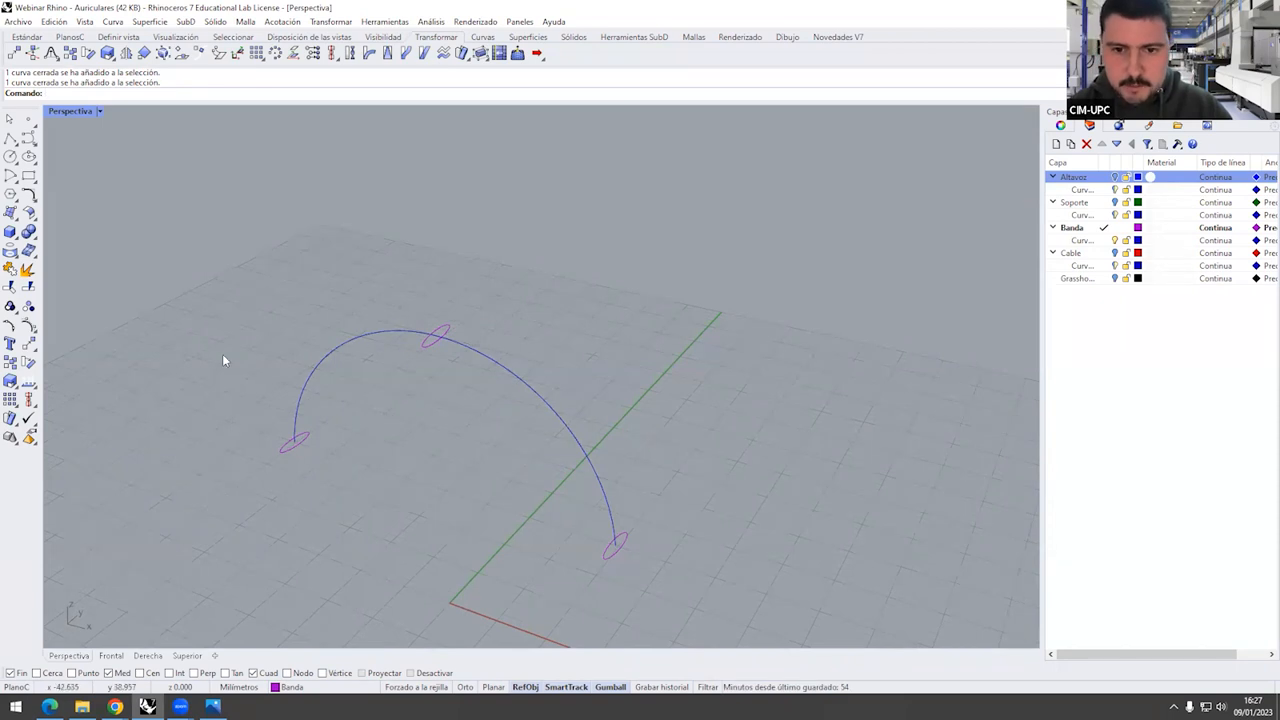
scroll(478, 364, up, 5)
scroll(390, 300, down, 6)
scroll(400, 275, up, 3)
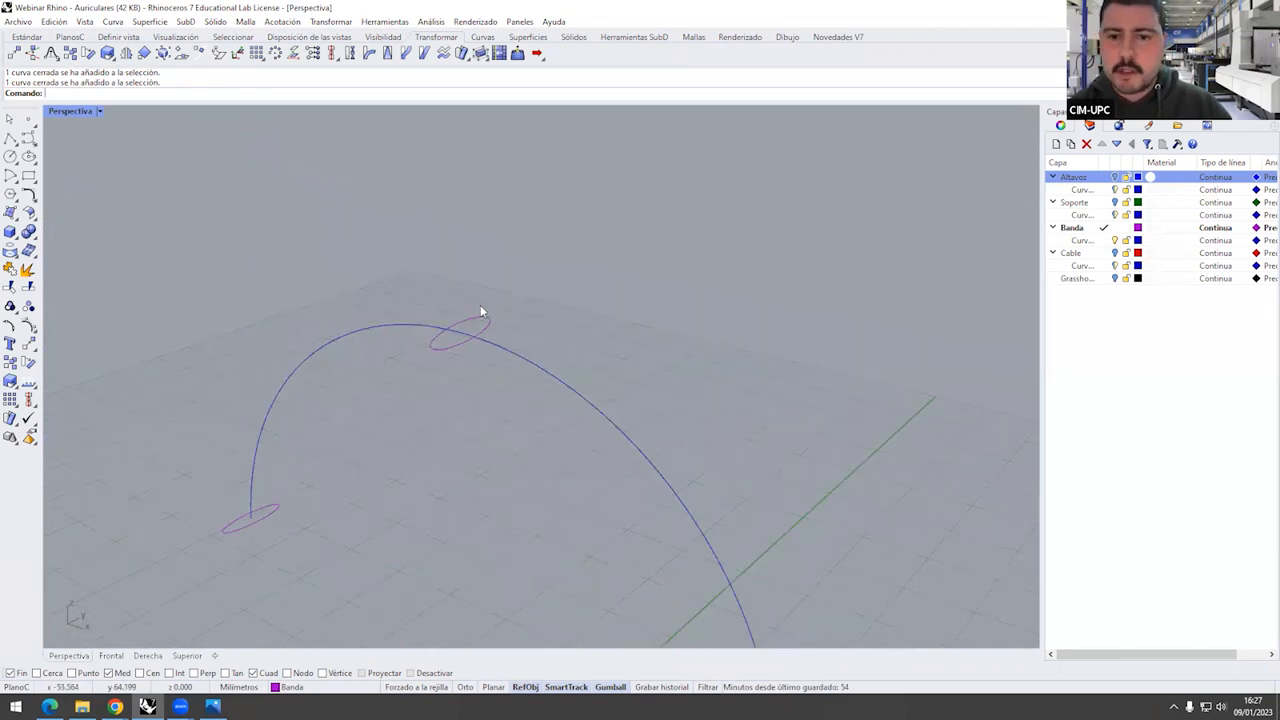
click(442, 348)
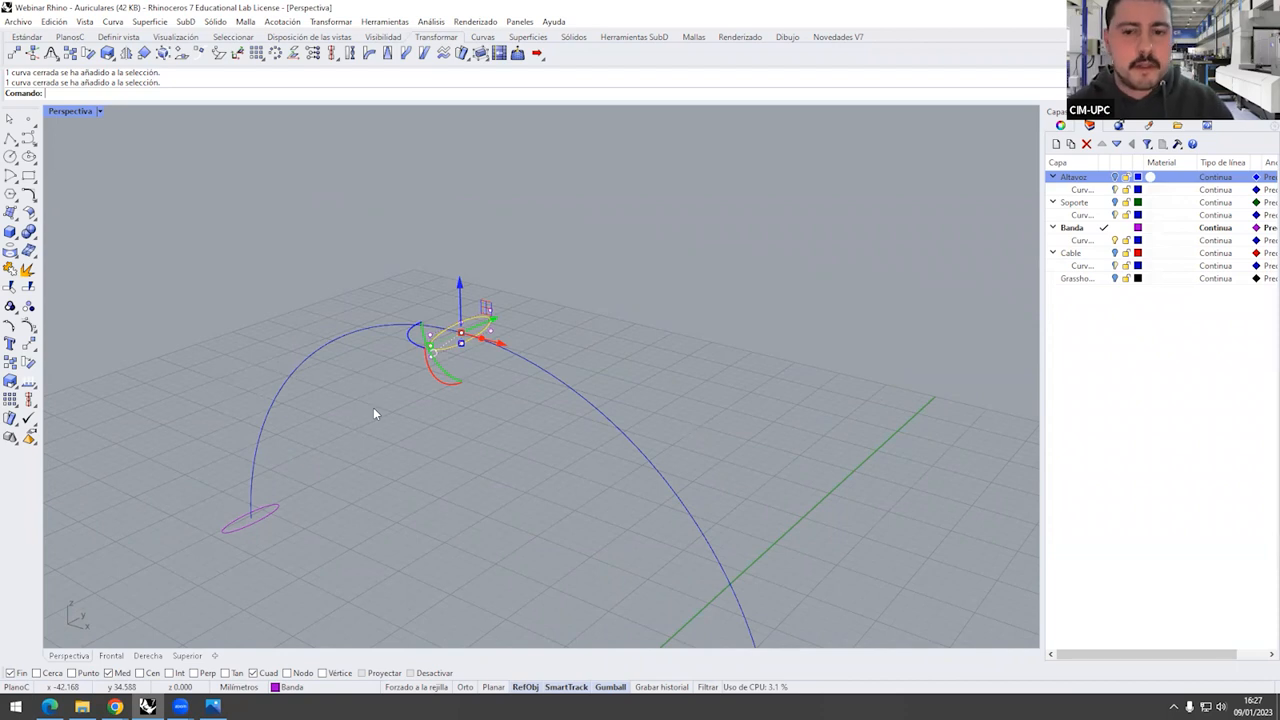
click(480, 455)
right_drag(437, 343, 417, 328)
scroll(400, 295, up, 5)
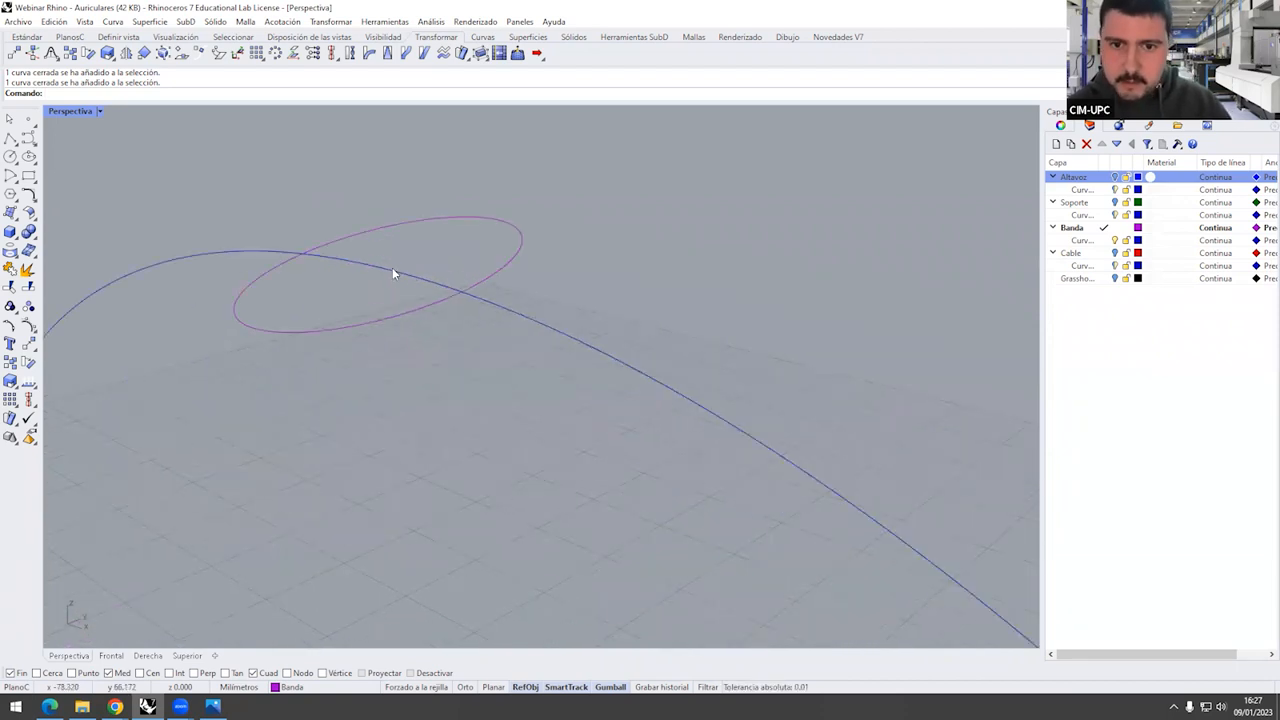
Try to scale the apex ellipse in one direction by a factor of 2 from its centre, along its long axis
click(377, 225)
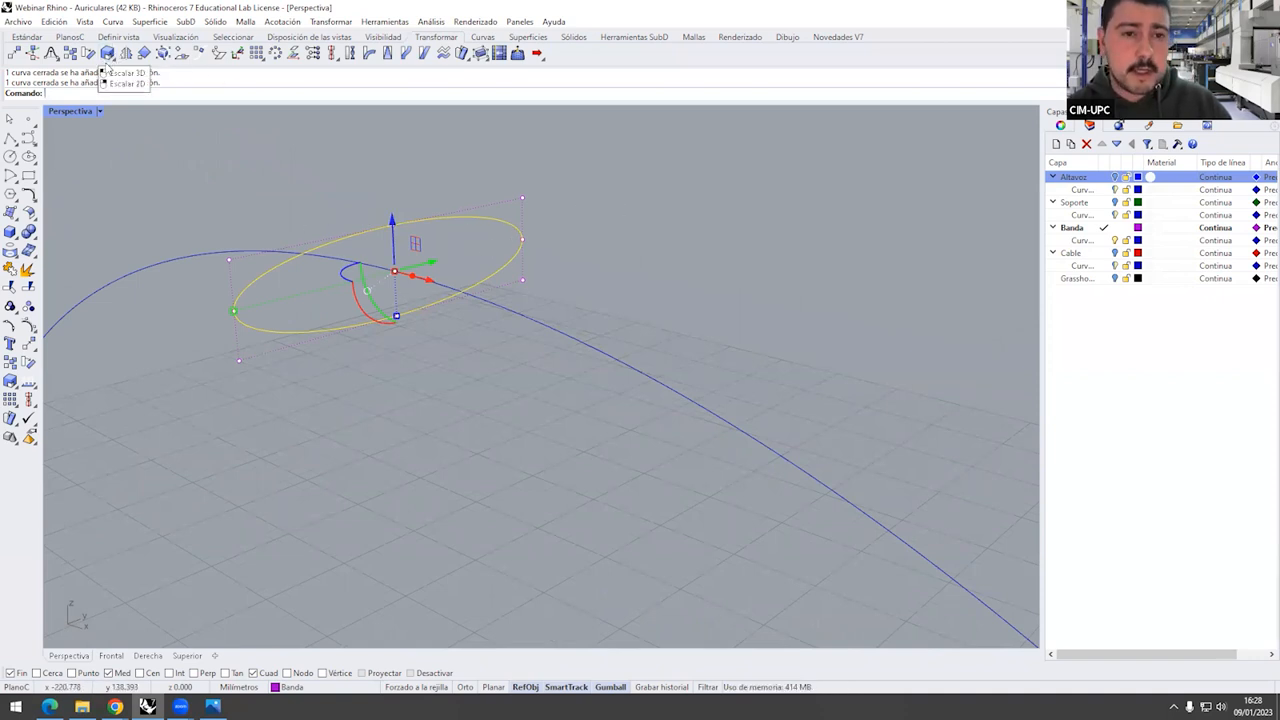
click(108, 55)
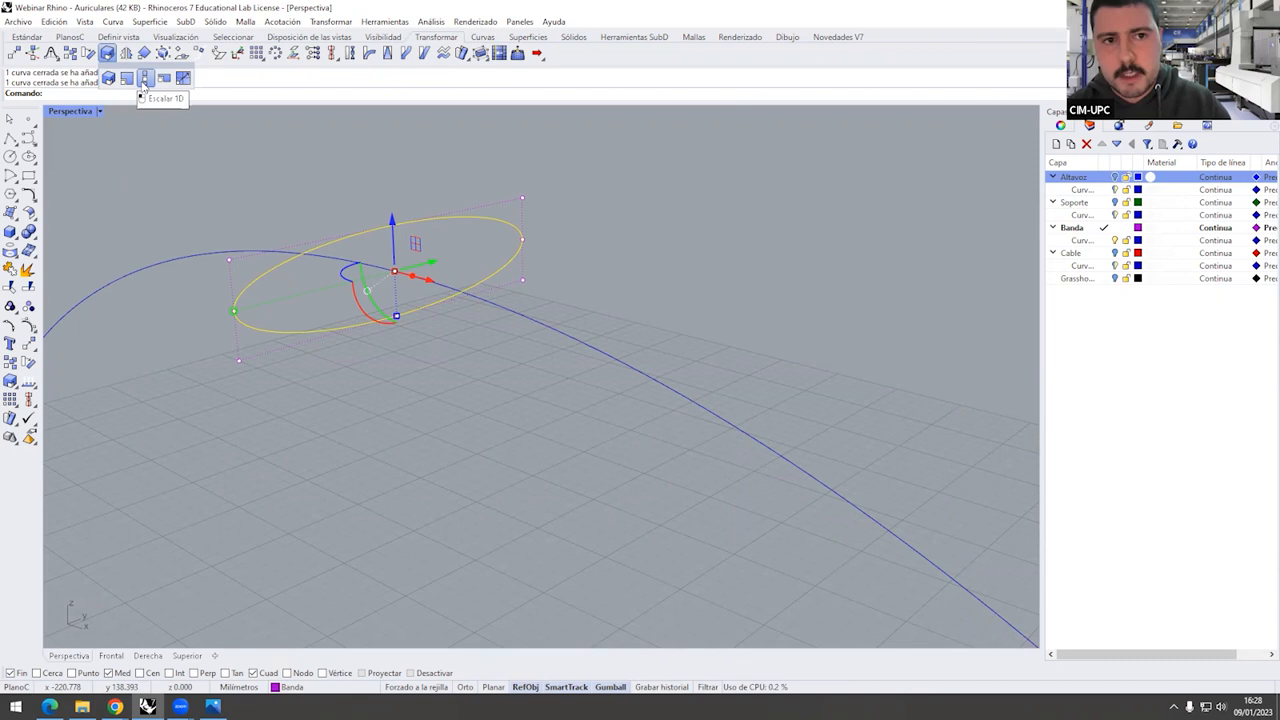
click(144, 80)
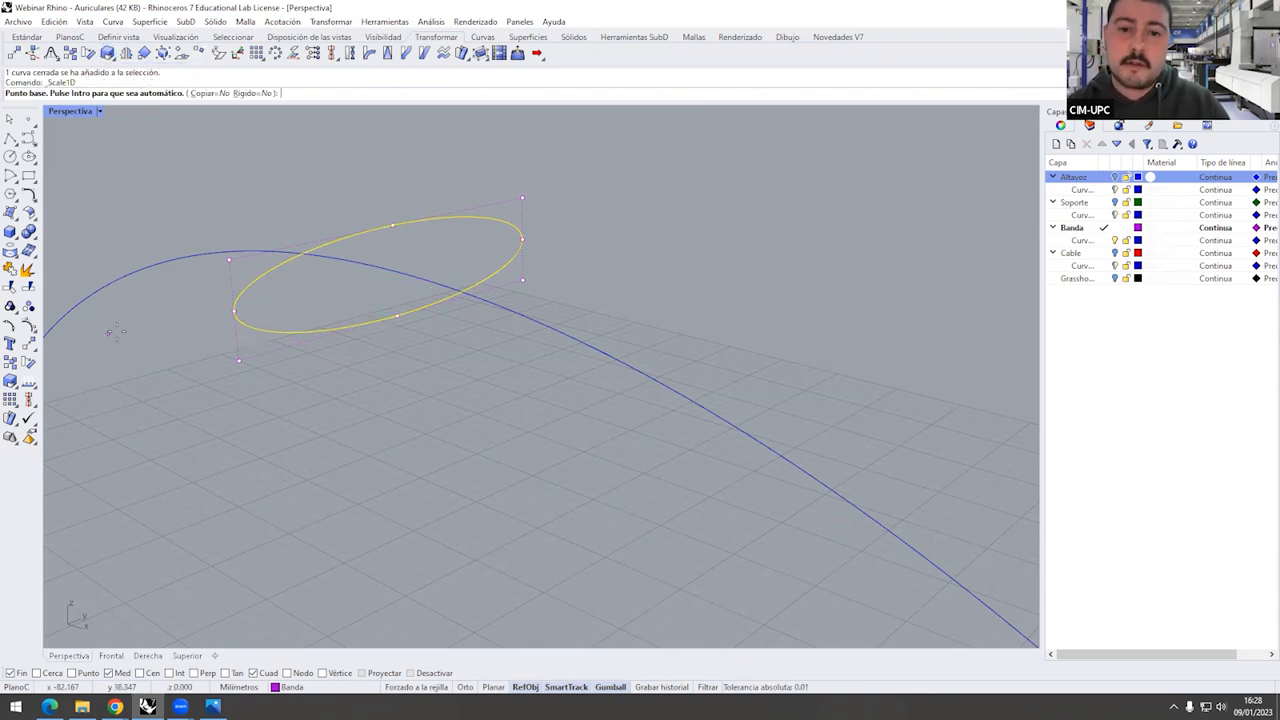
click(393, 270)
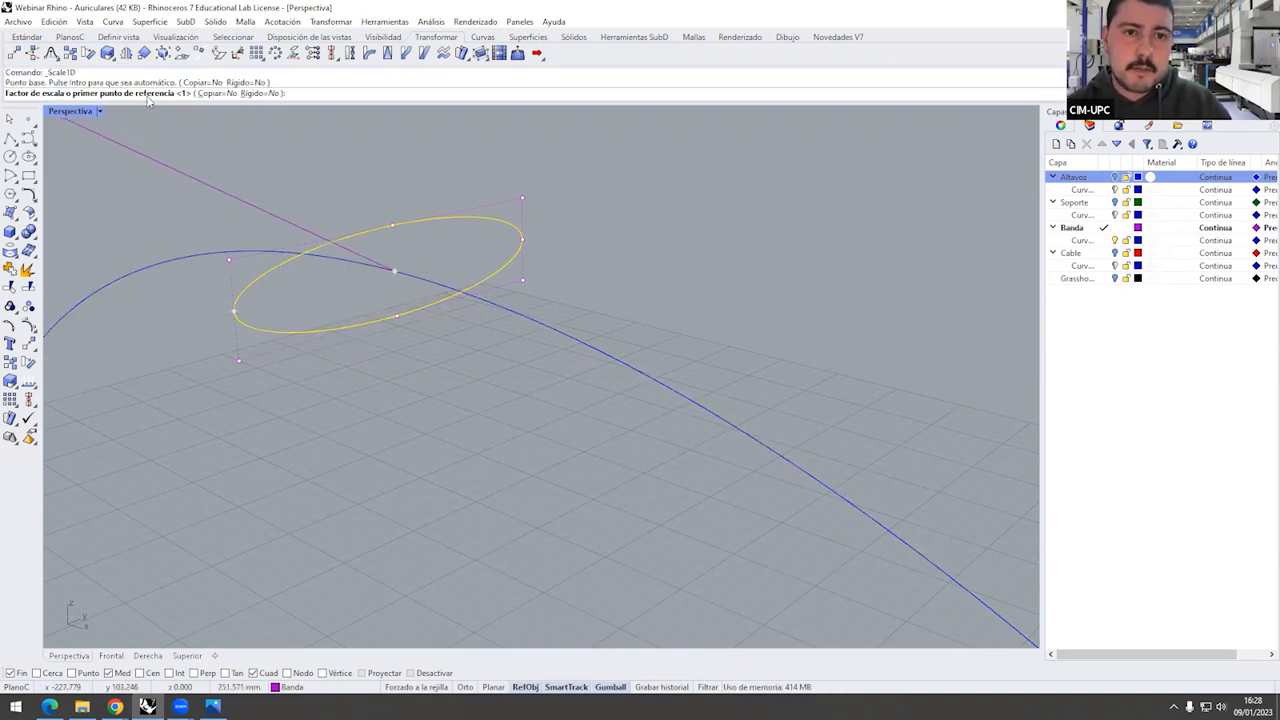
text(2)
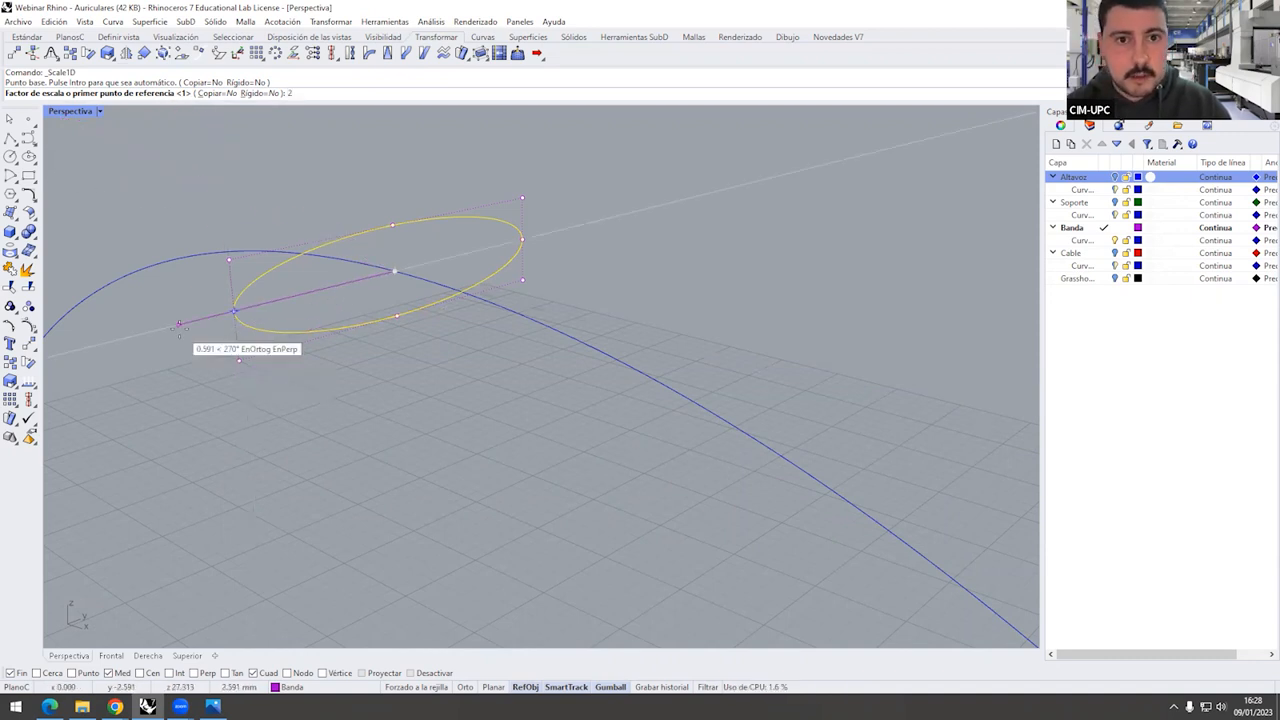
key(Return)
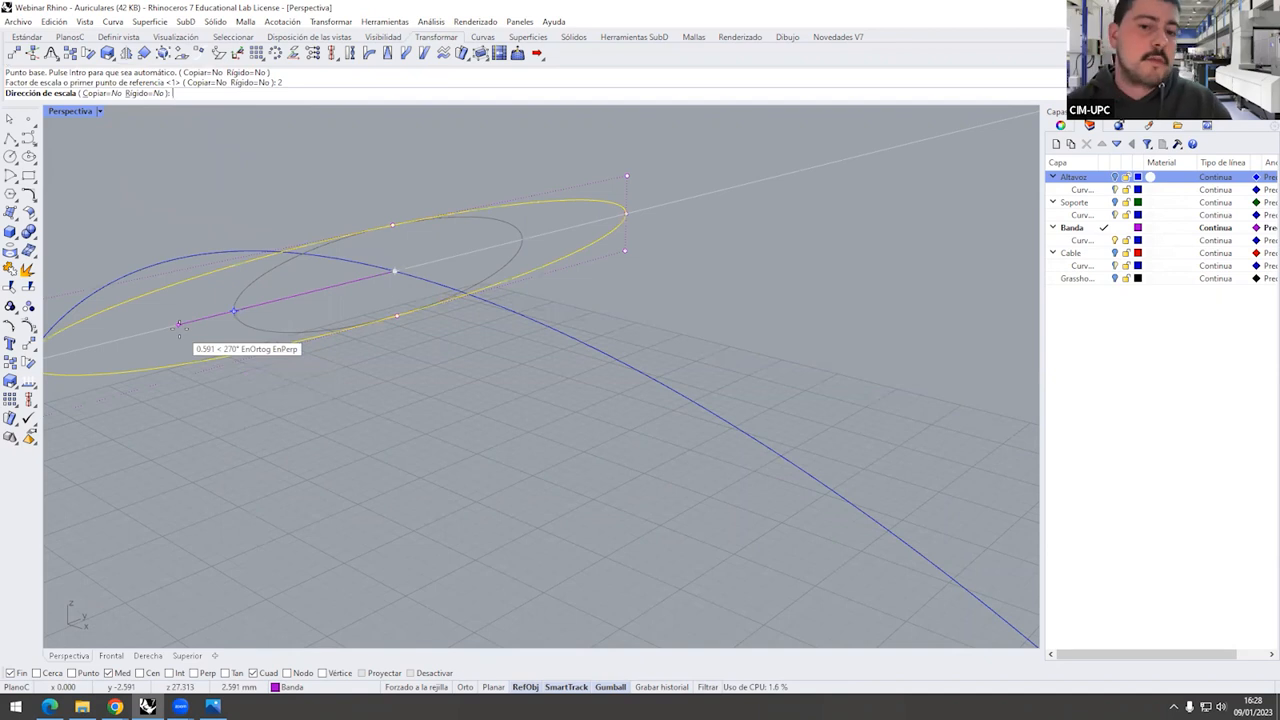
click(179, 327)
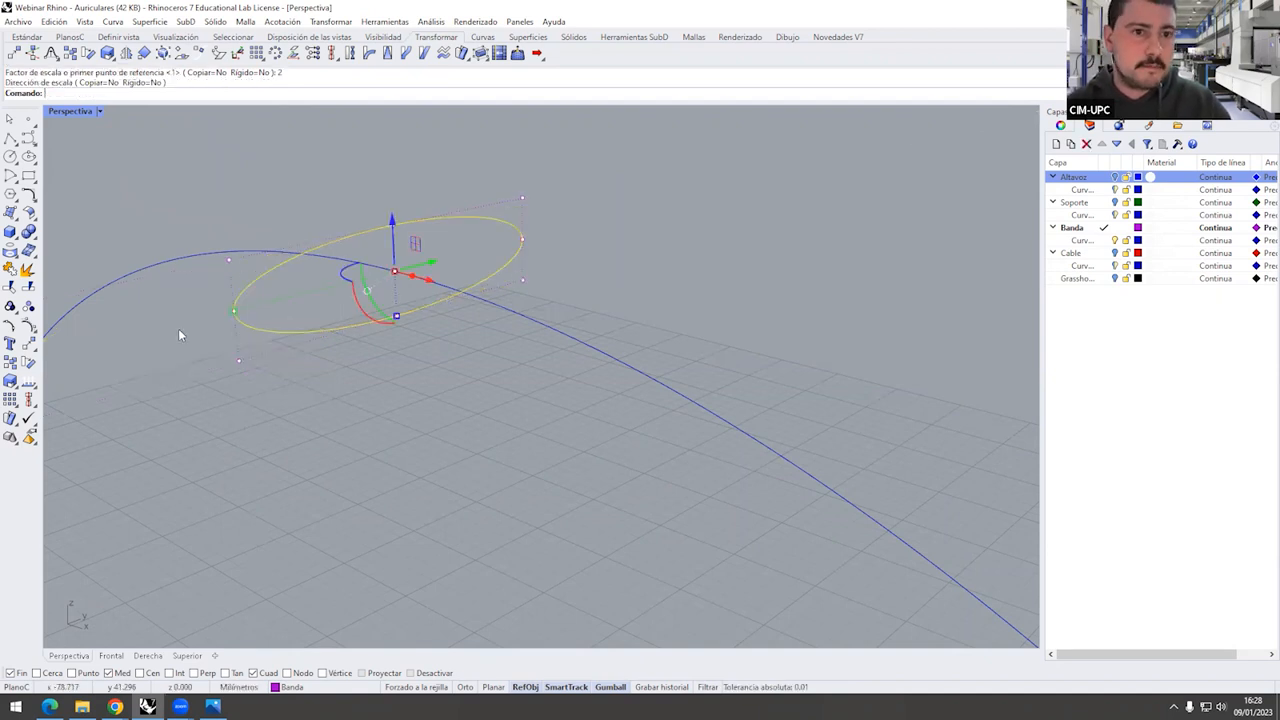
right_click(178, 328)
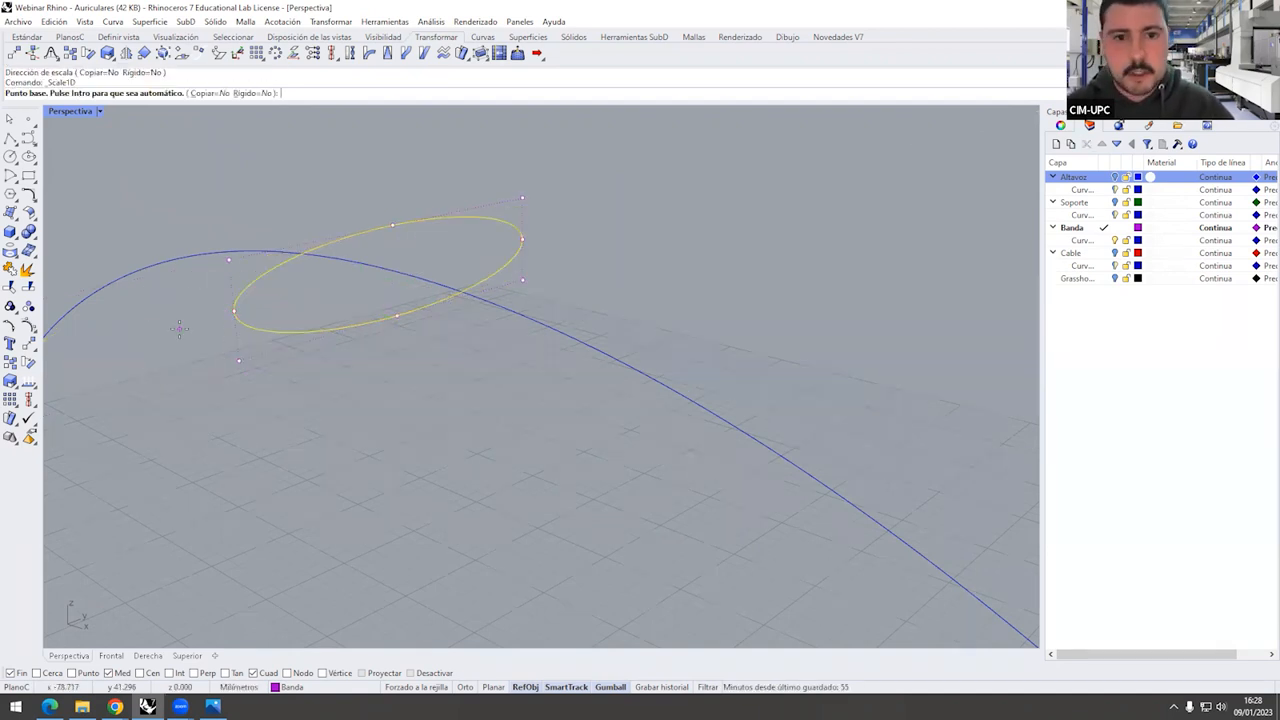
key(Escape)
Scale the apex ellipse with Scale1D from its centre by a factor of 2 along its long axis
right_click(373, 243)
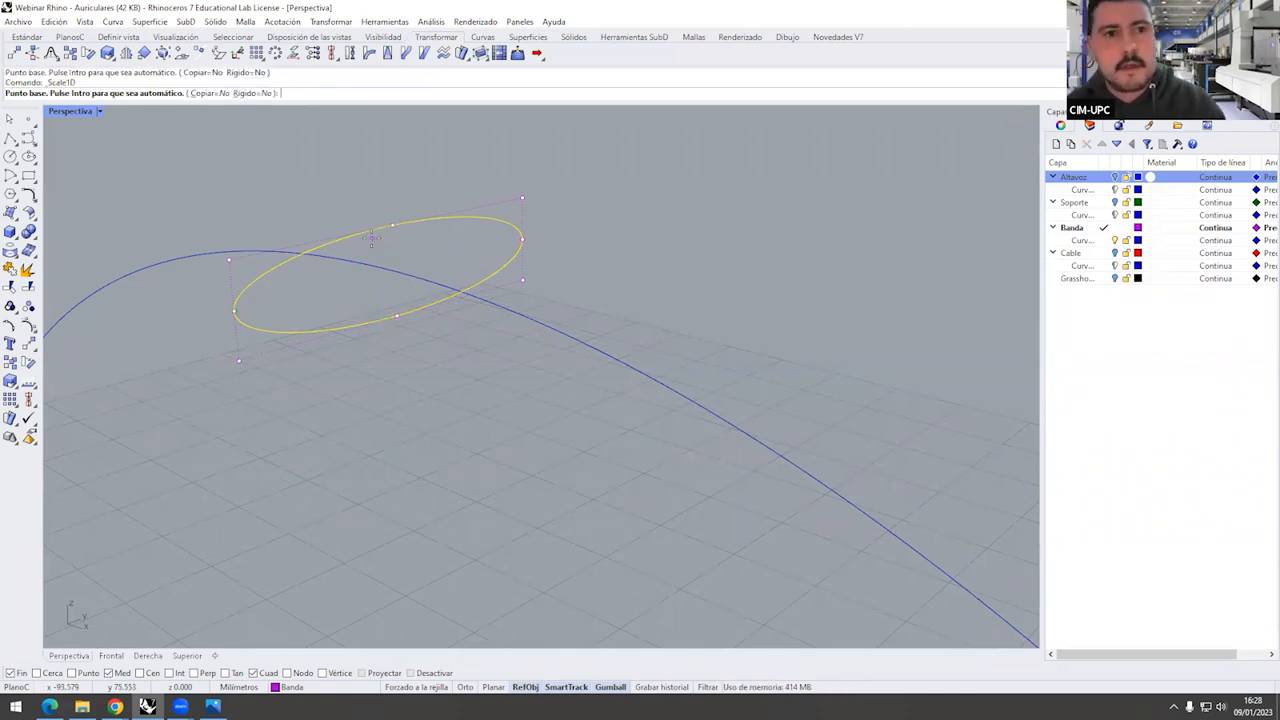
click(394, 270)
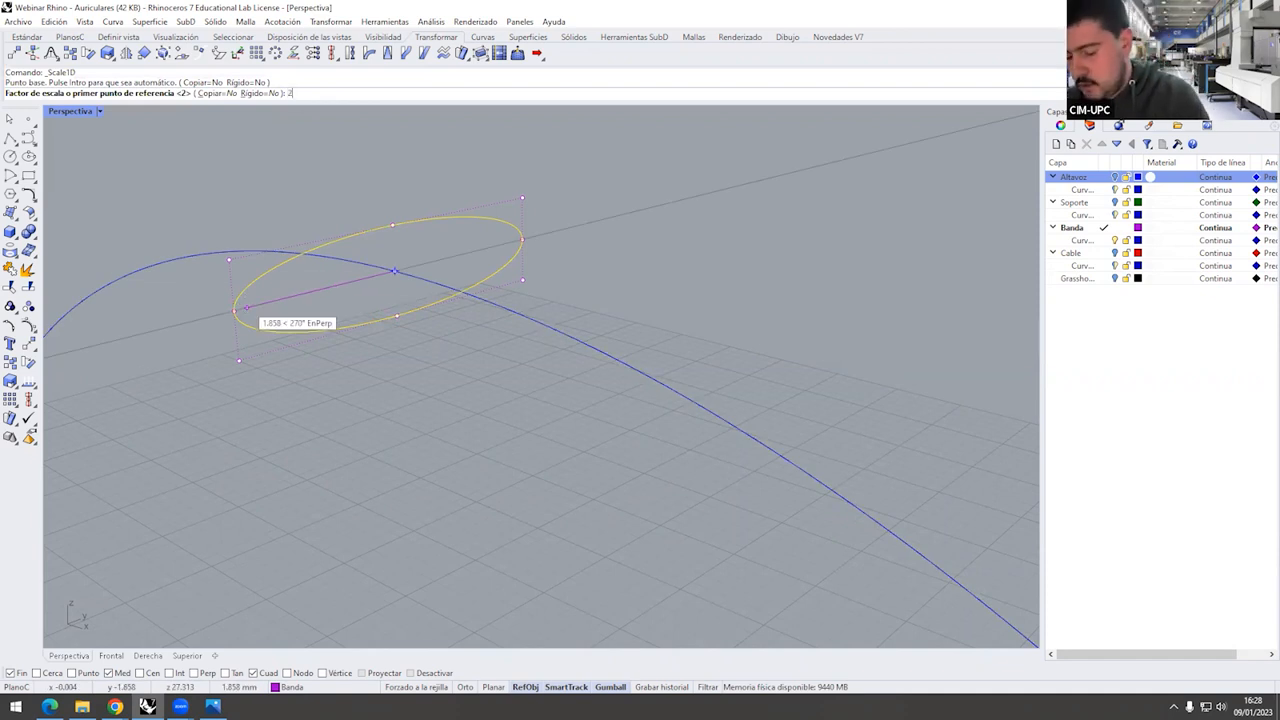
text(2)
key(Return)
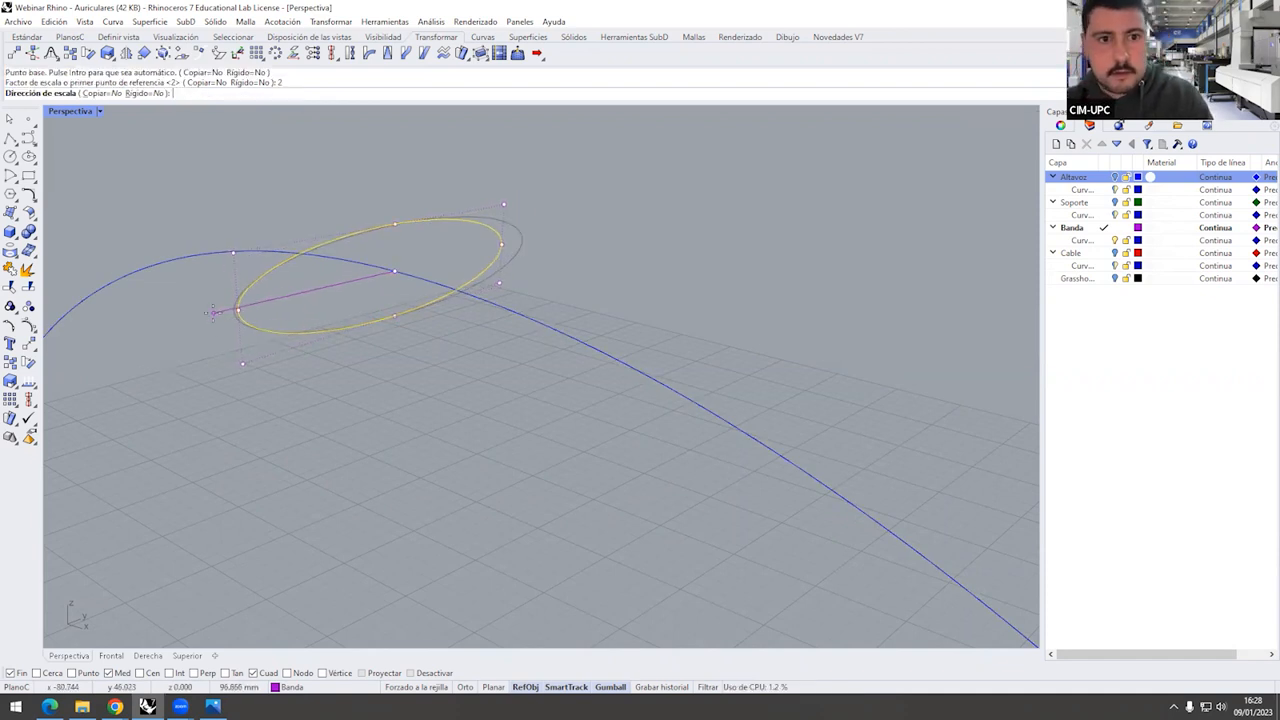
click(253, 327)
scroll(253, 327, down, 5)
click(437, 337)
right_drag(437, 337, 400, 345)
Move the three elliptical profiles to the layer Curvas de forma de la banda
click(320, 305)
shift+click(487, 518)
shift+click(205, 440)
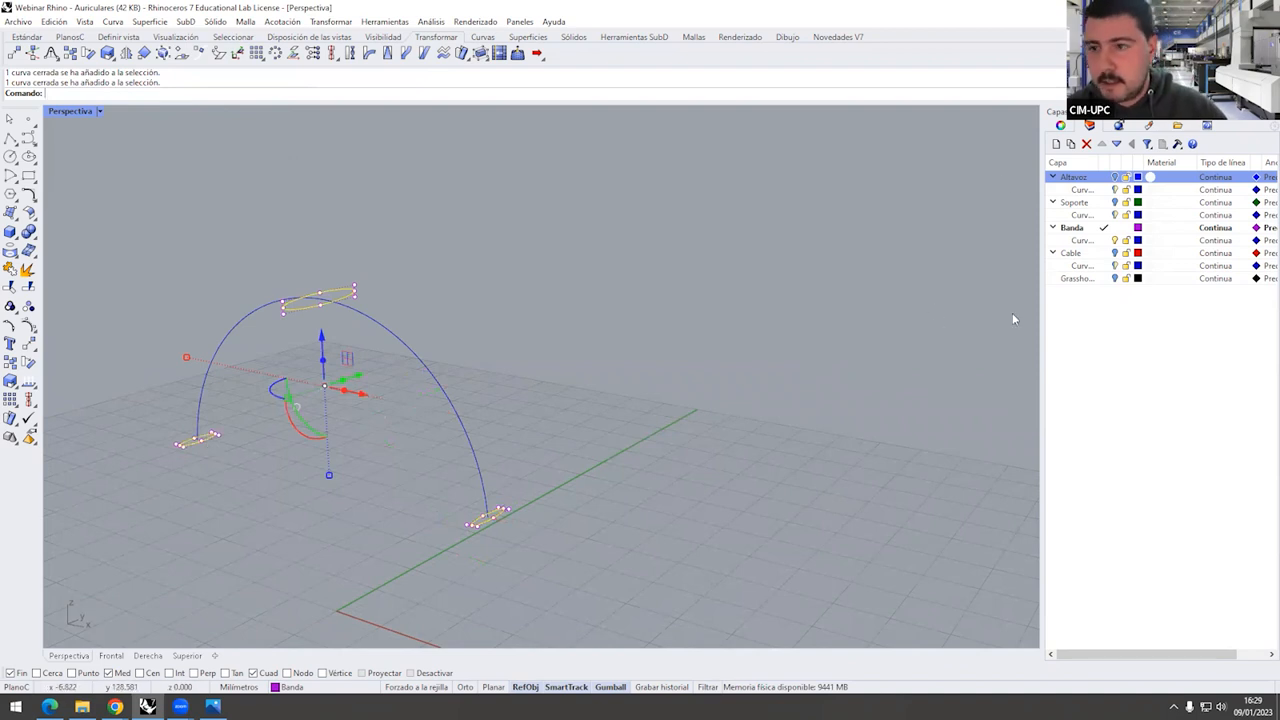
click(1092, 229)
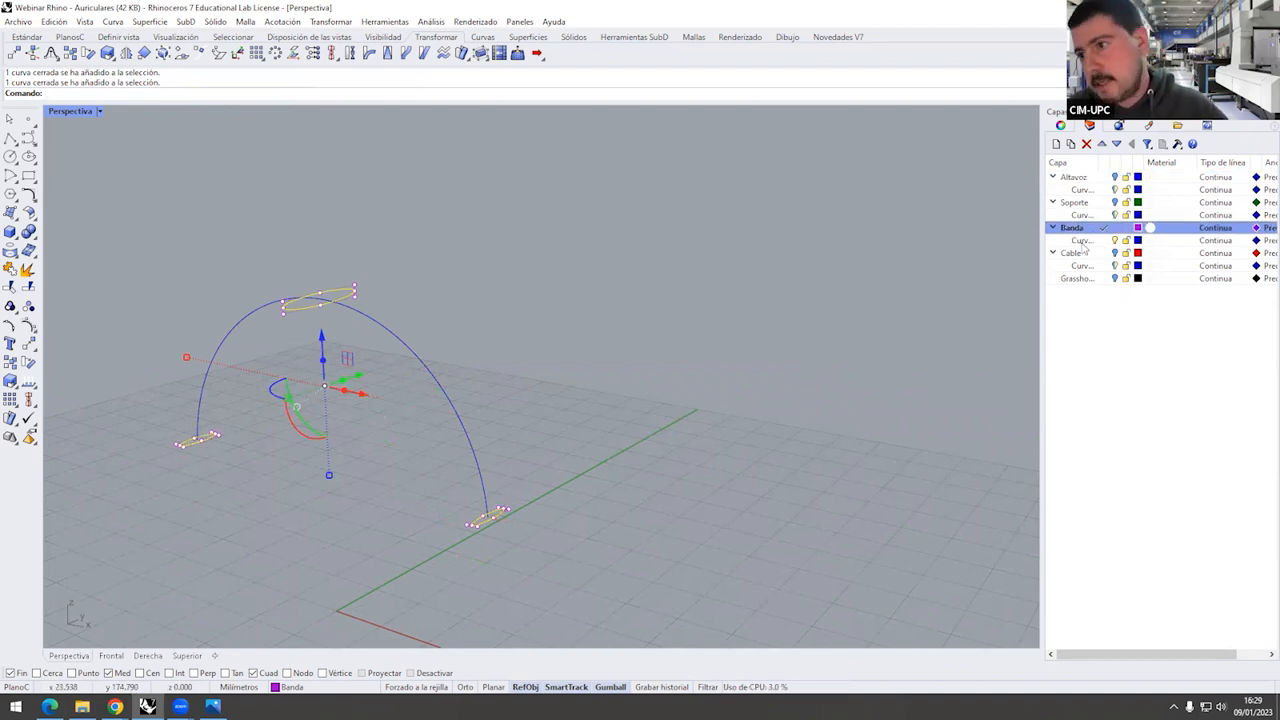
mouse_move(1108, 162)
mouse_down()
mouse_move(1172, 160)
mouse_move(1110, 162)
mouse_move(1123, 162)
mouse_up()
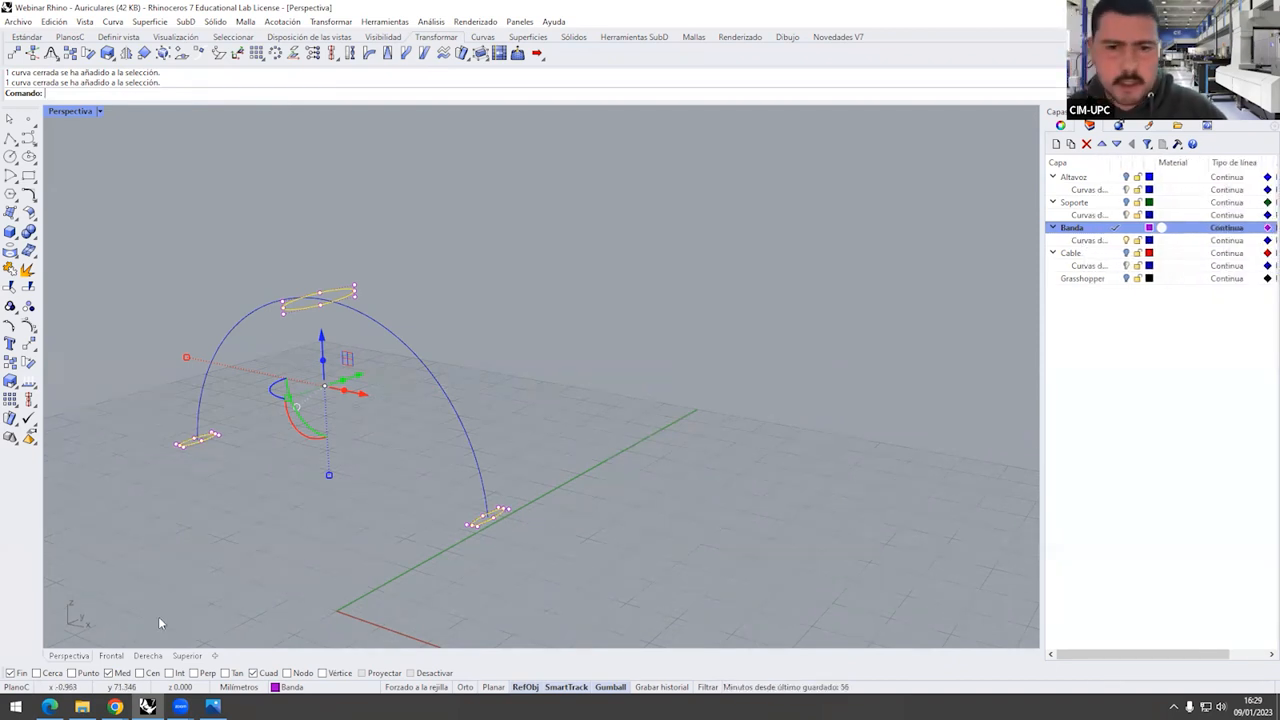
click(1060, 125)
drag(1043, 300, 1016, 300)
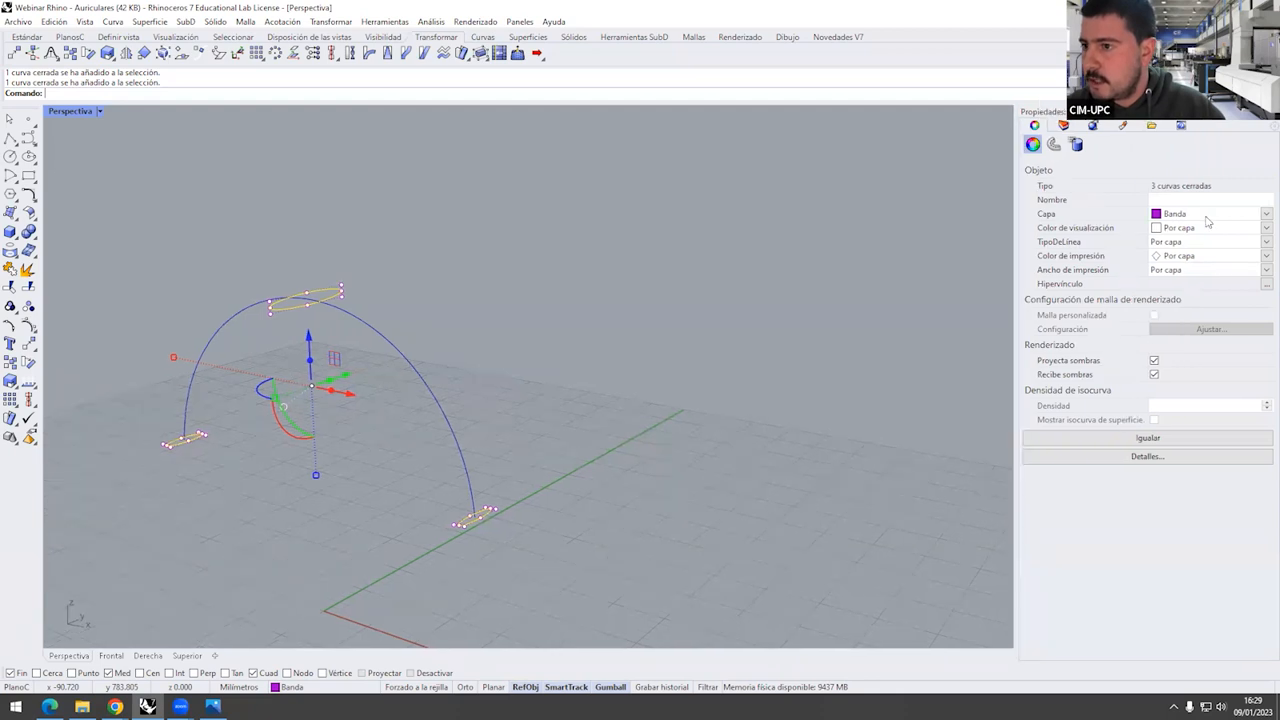
click(1183, 215)
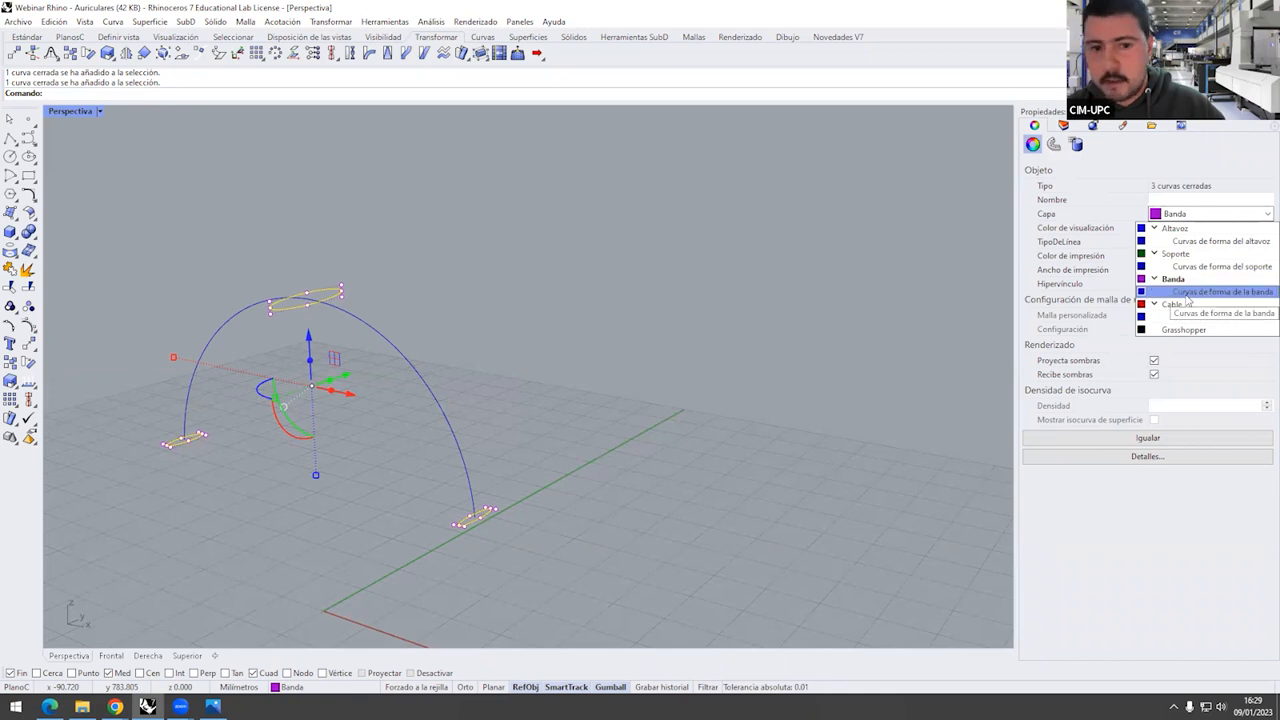
click(1187, 302)
click(466, 350)
click(320, 297)
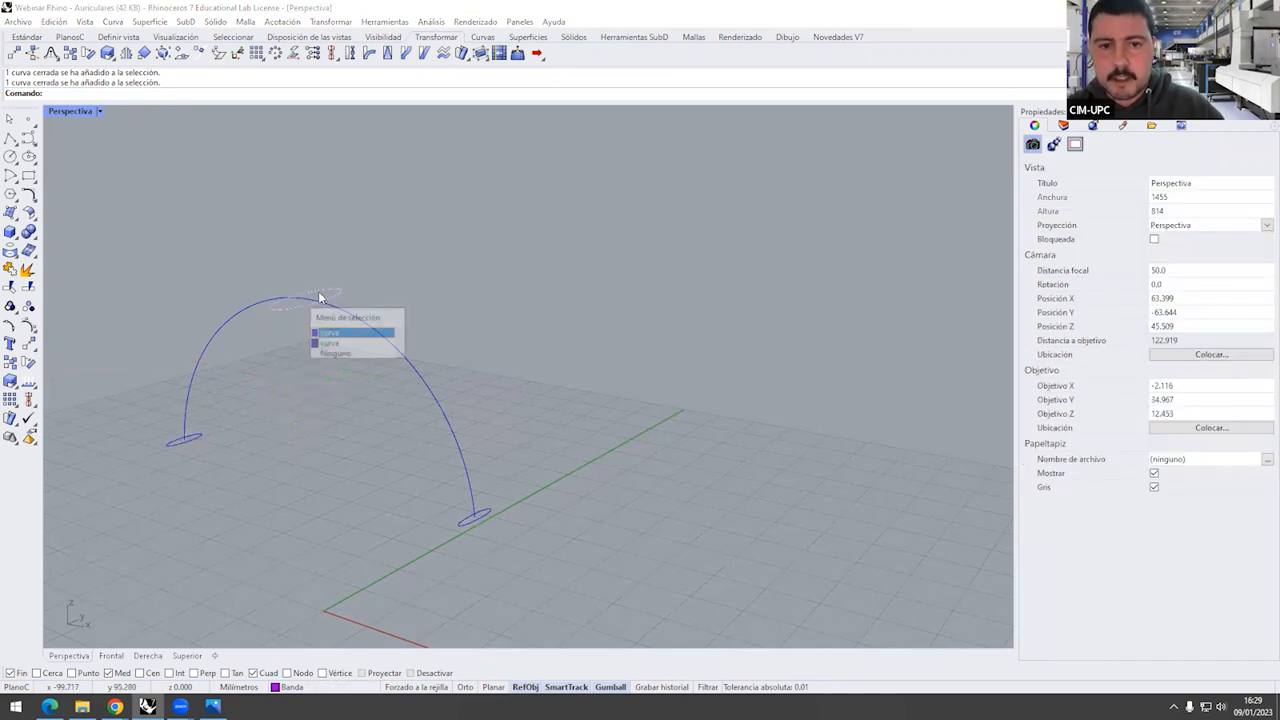
click(281, 265)
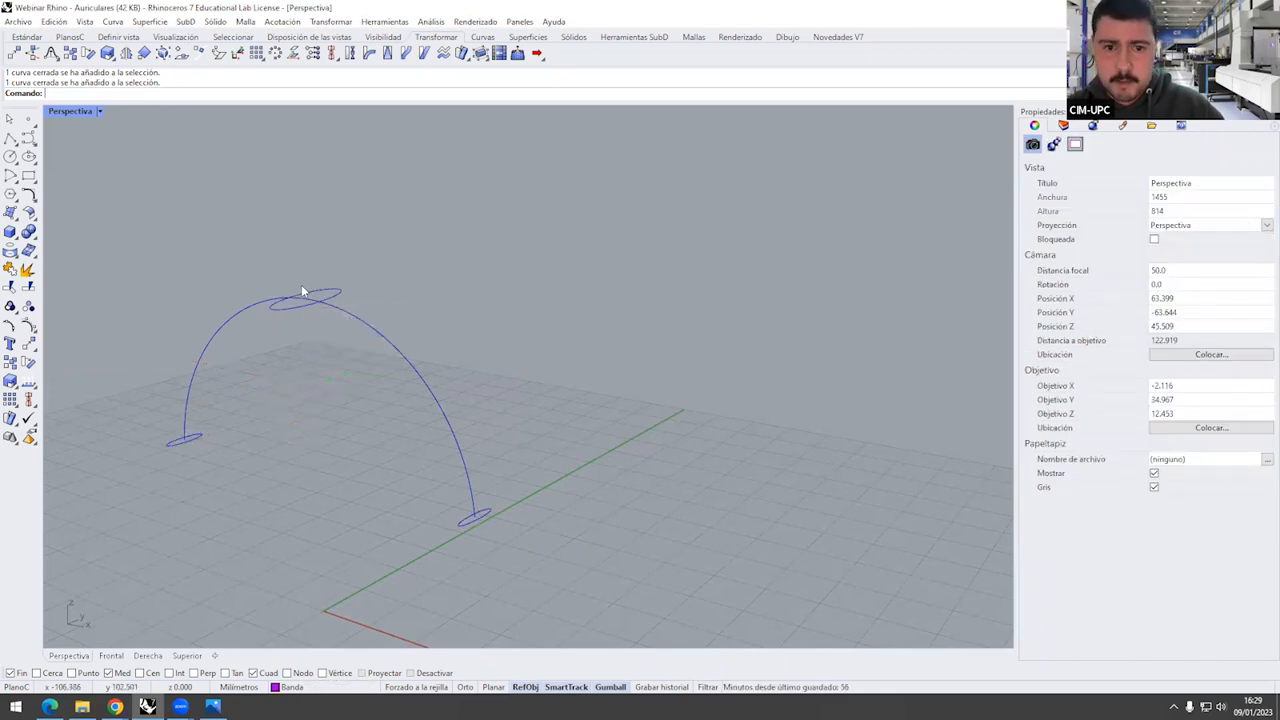
click(1062, 125)
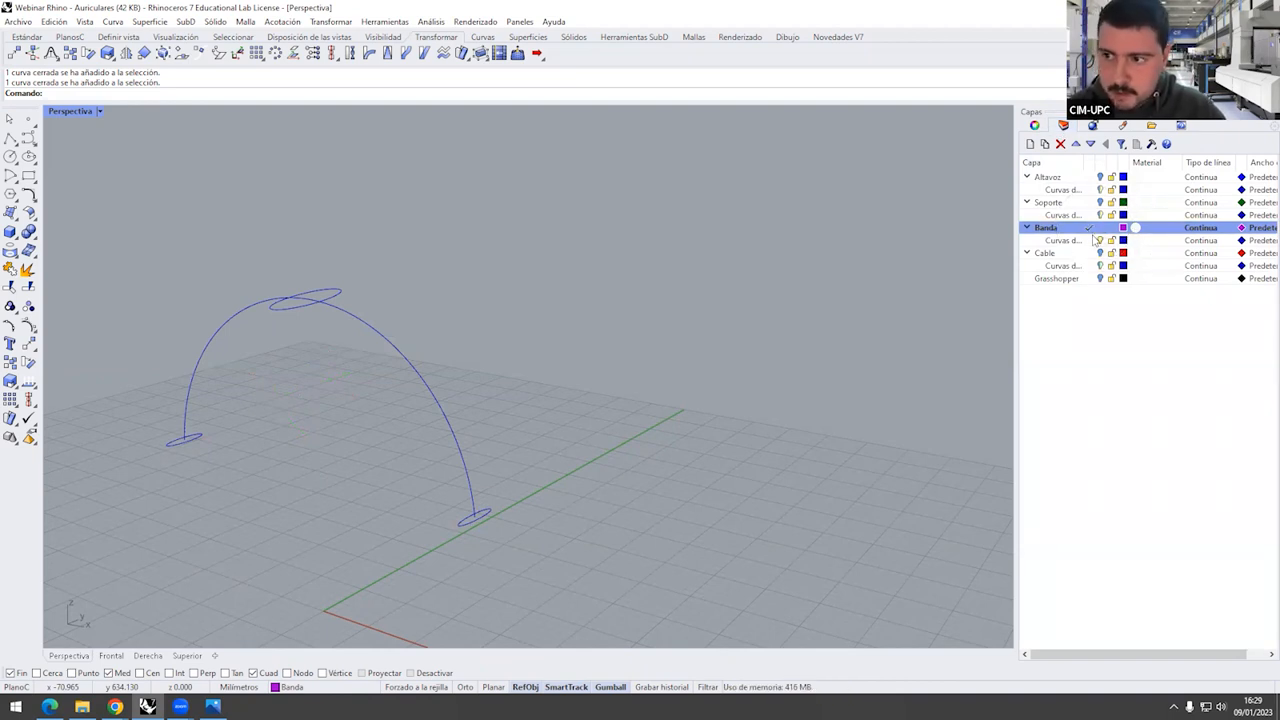
Start a one-rail sweep with the headband arc as the rail and the three ellipses as cross-sections, in order along the arc
right_drag(797, 343, 470, 380)
scroll(470, 380, up, 4)
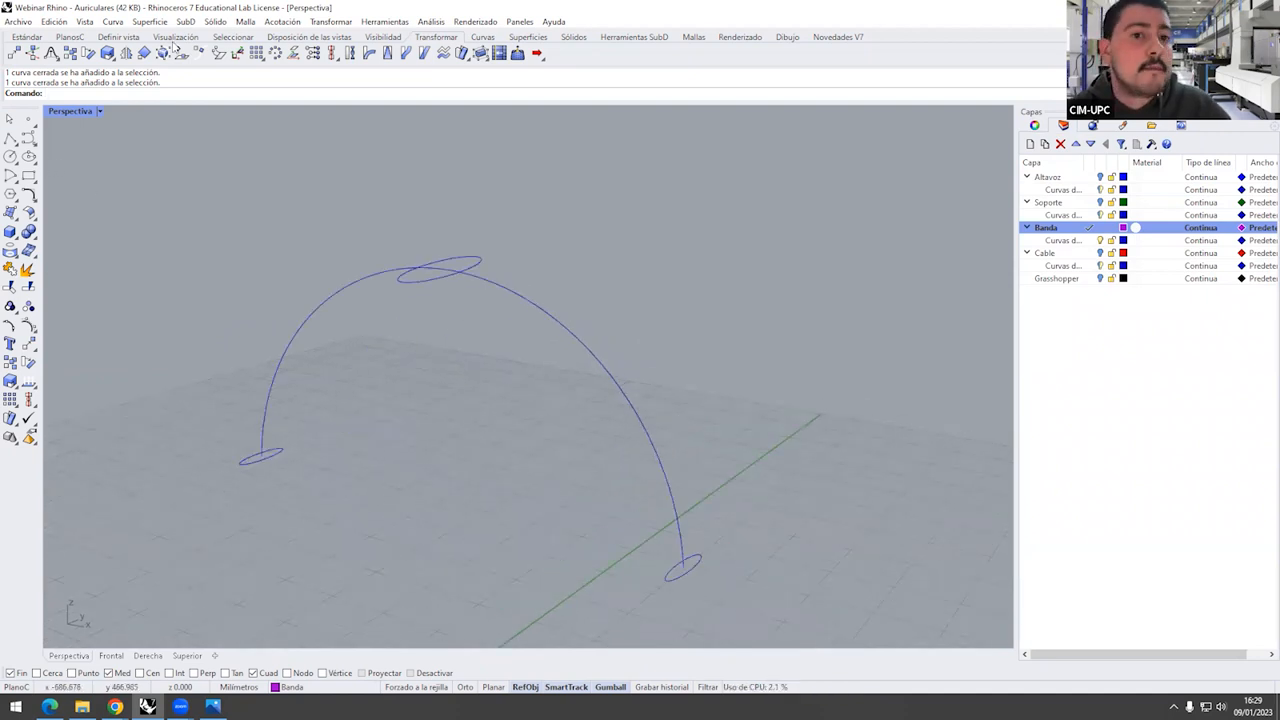
click(540, 37)
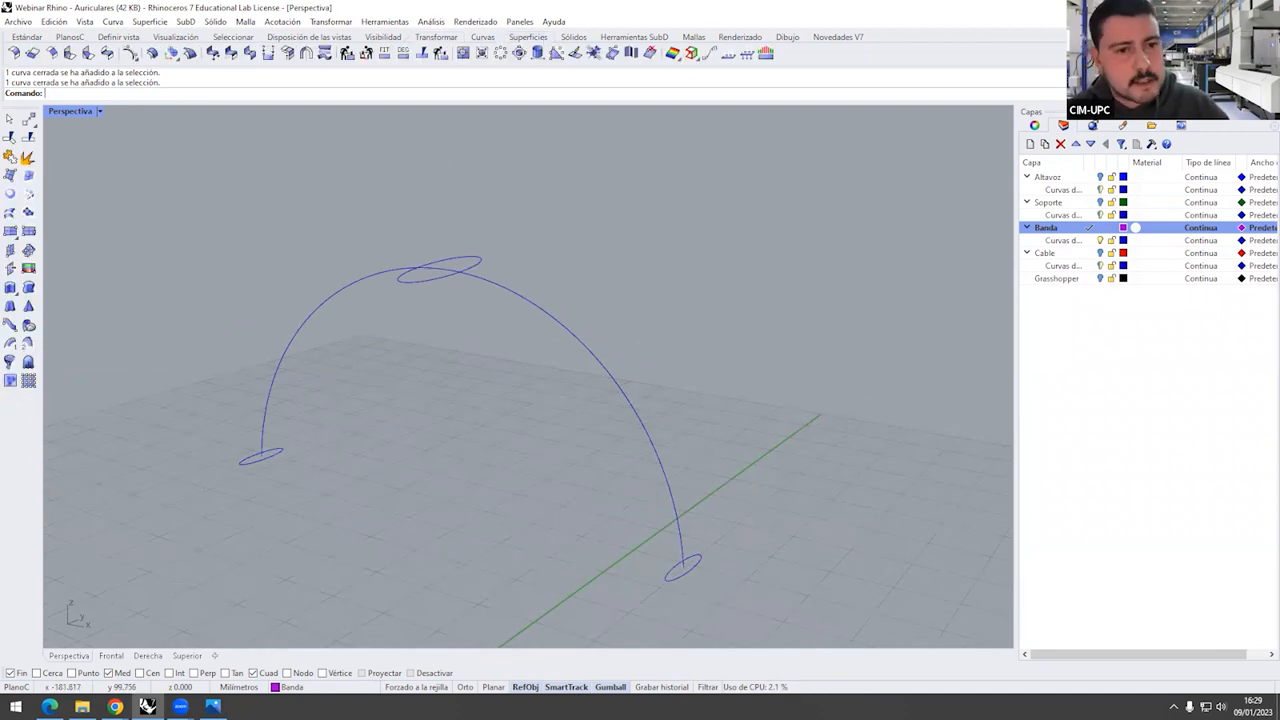
click(12, 345)
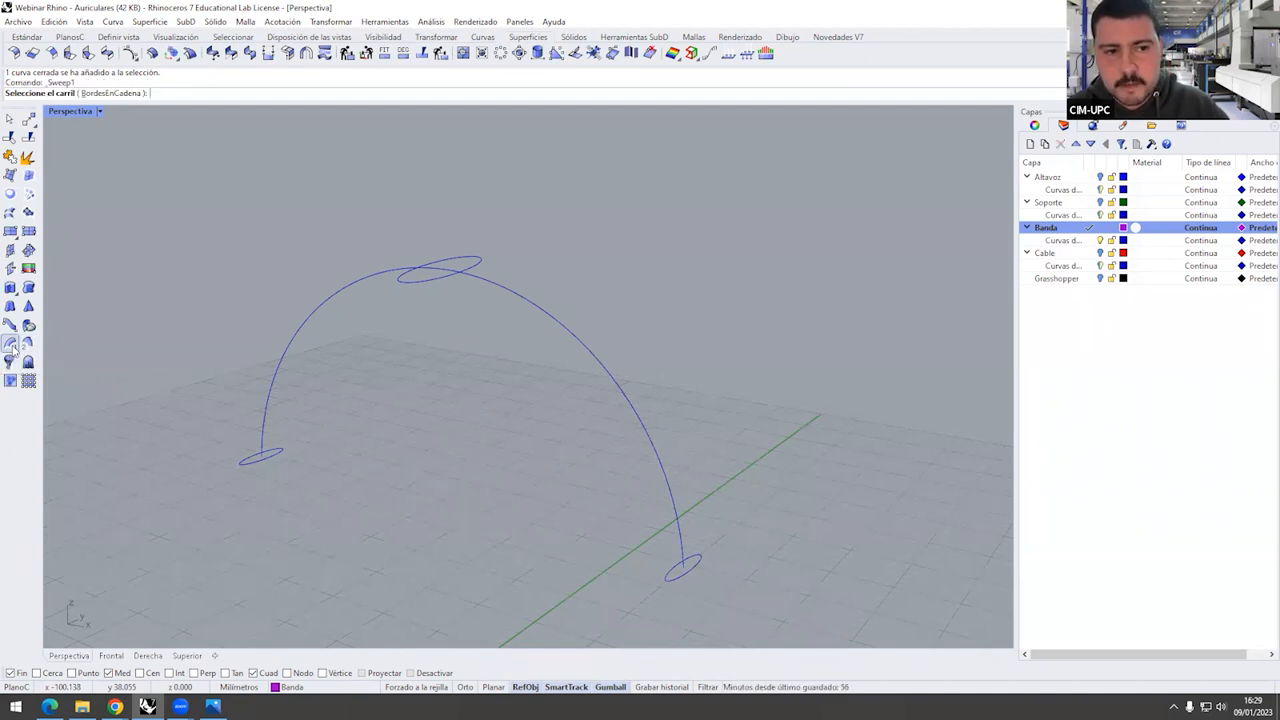
click(379, 274)
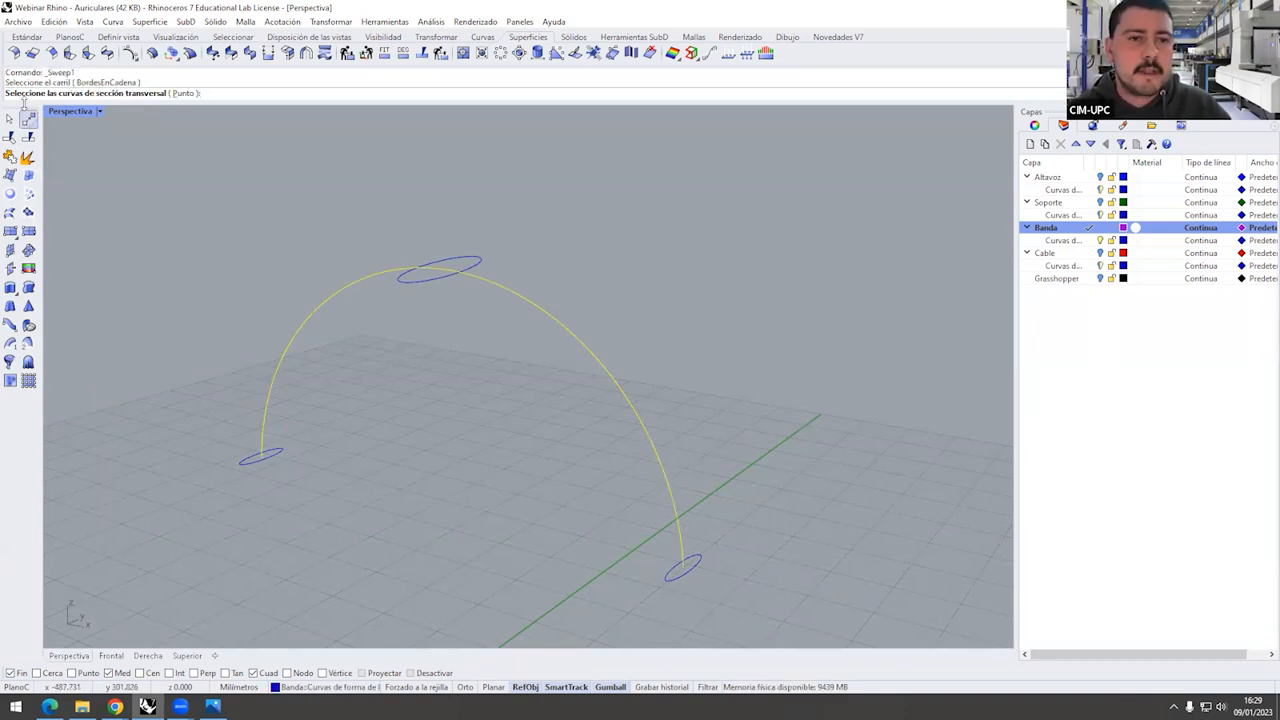
click(246, 462)
click(404, 279)
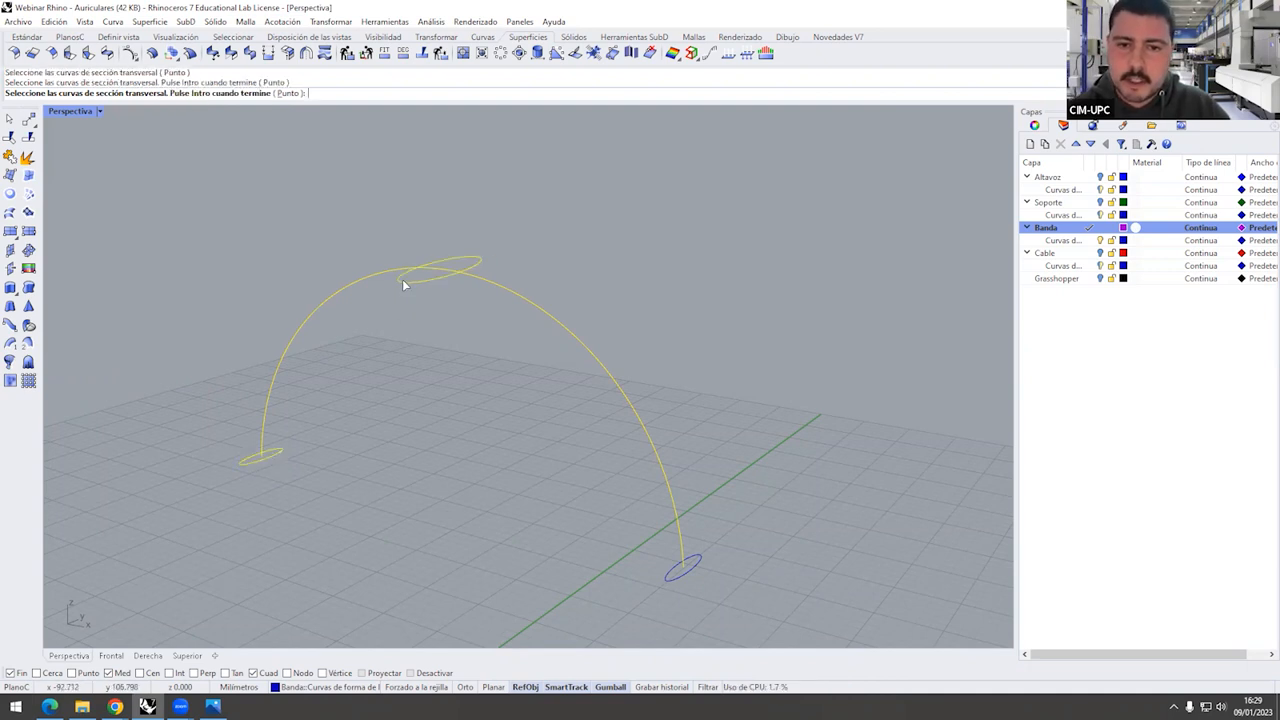
click(670, 581)
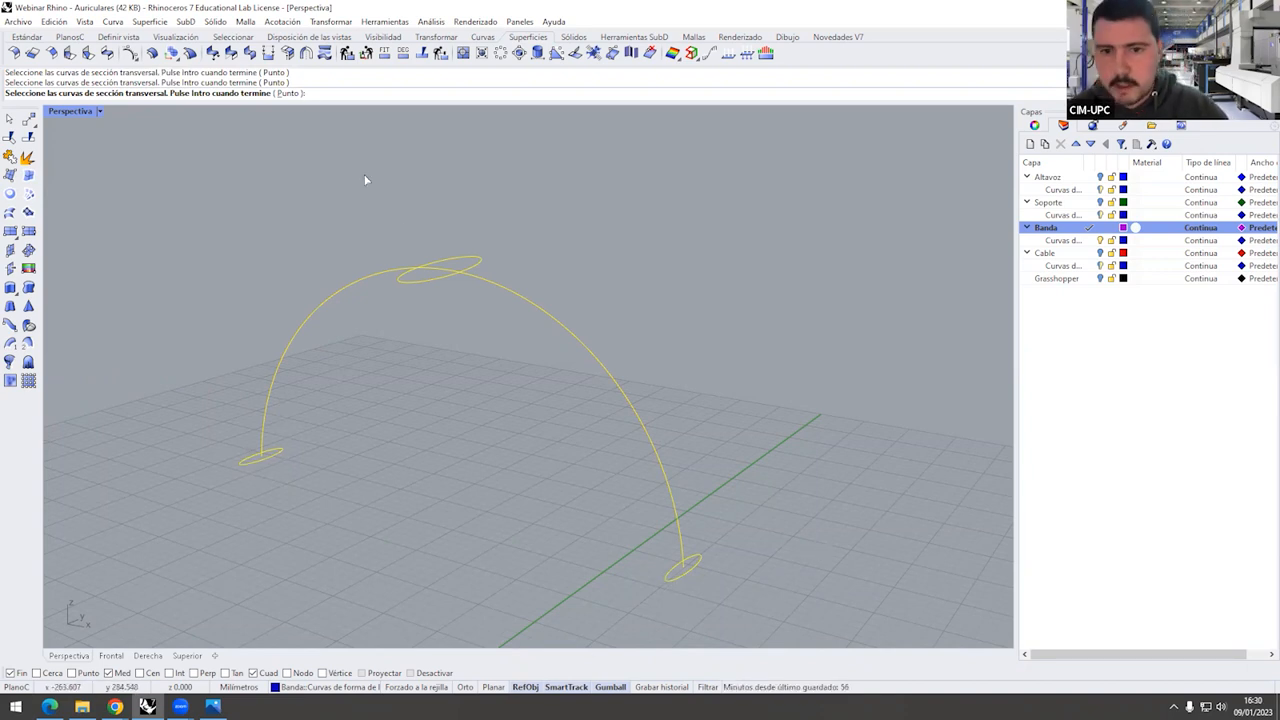
Accept the seam points and create the headband sweep with Forma libre frame style and No cambiar secciones transversales
key(Return)
key(Return)
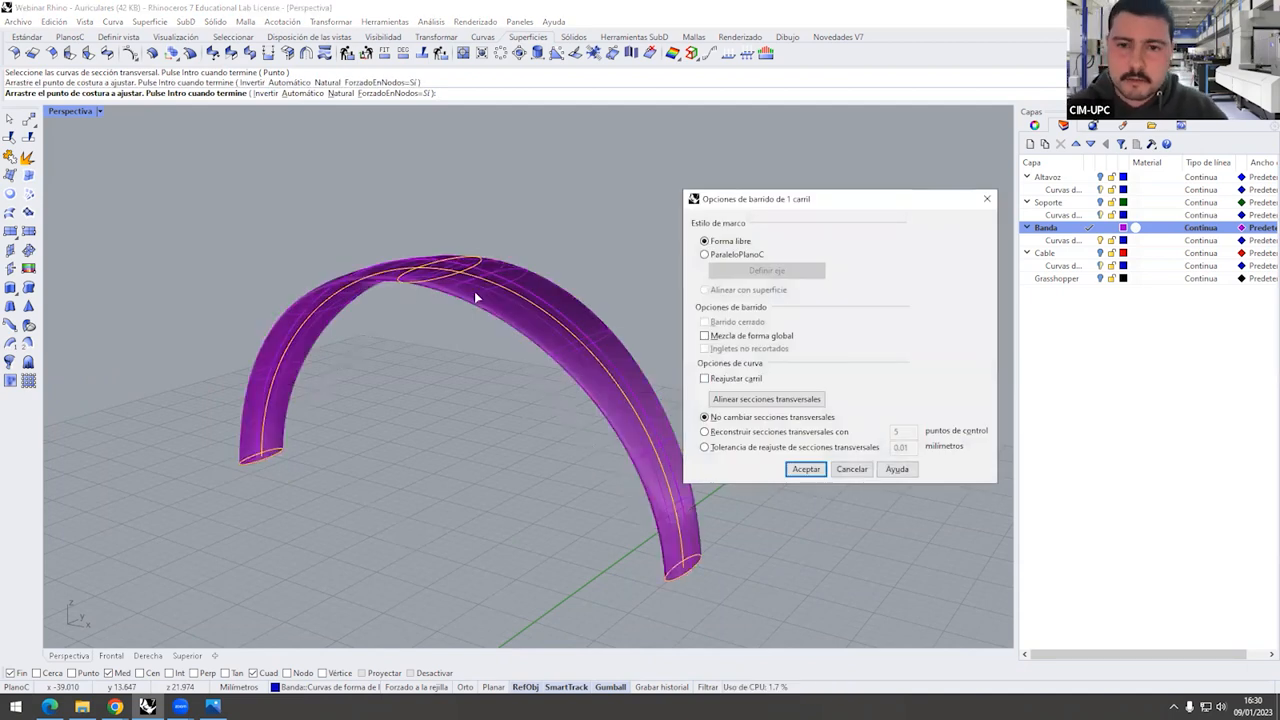
right_drag(480, 263, 470, 350)
scroll(470, 350, down, 4)
right_drag(717, 401, 736, 254)
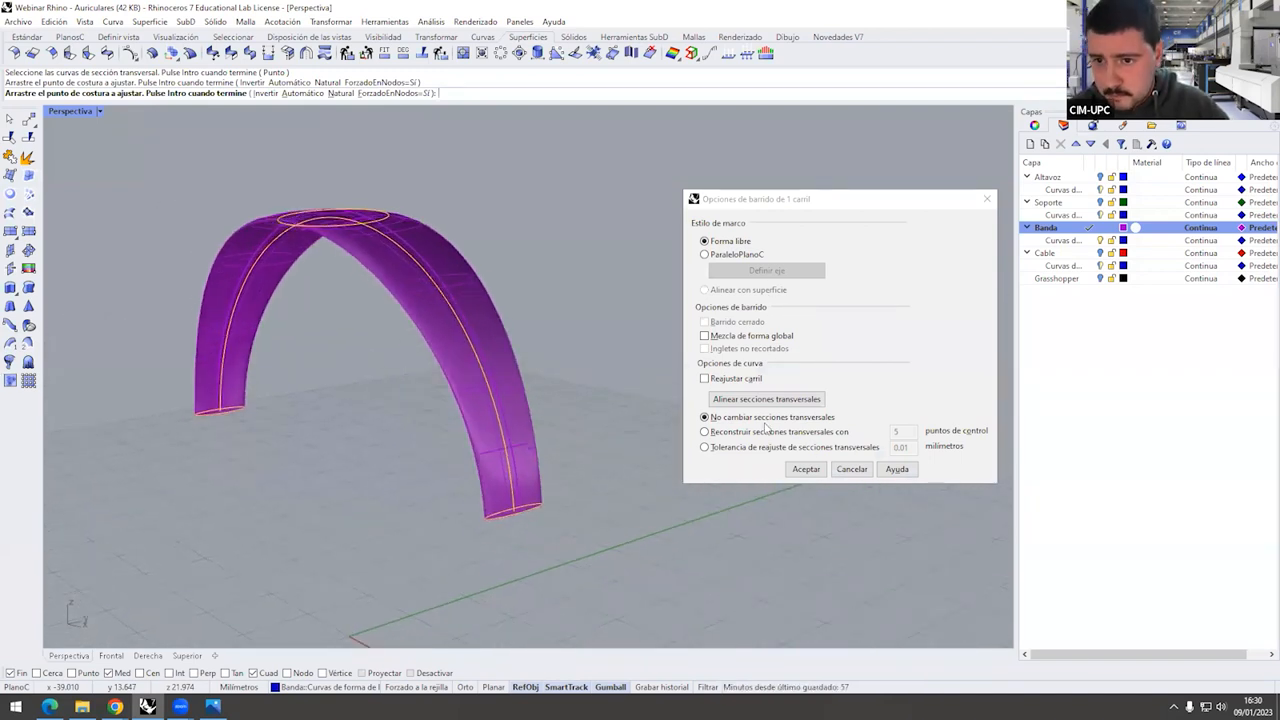
click(806, 470)
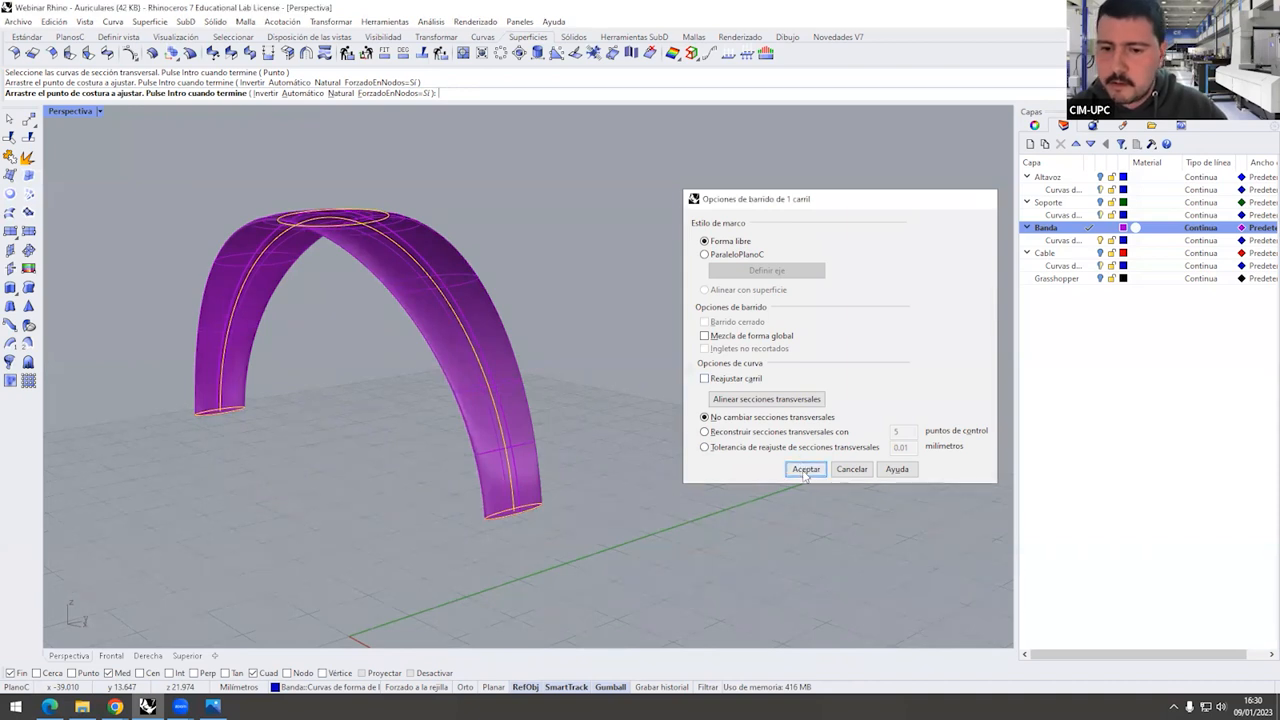
Inspect the open end of the swept headband surface and open the object properties
right_drag(472, 599, 500, 243)
scroll(548, 437, up, 5)
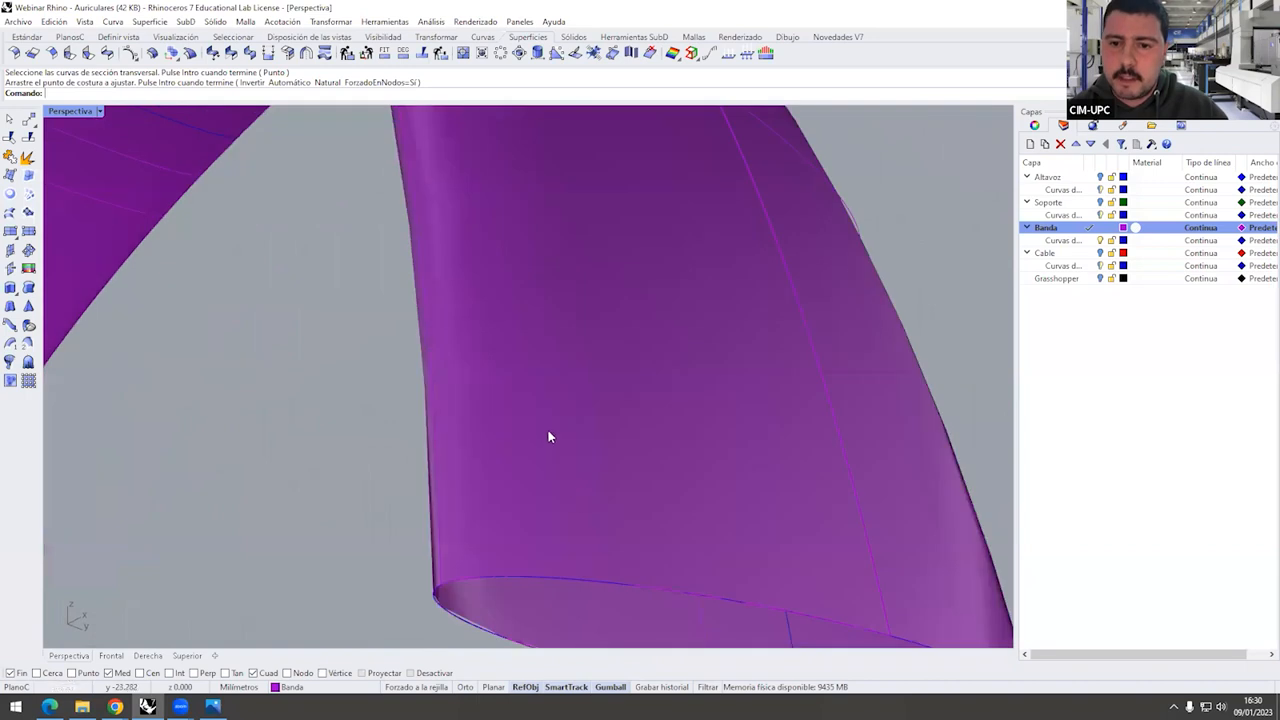
scroll(548, 437, down, 5)
click(545, 289)
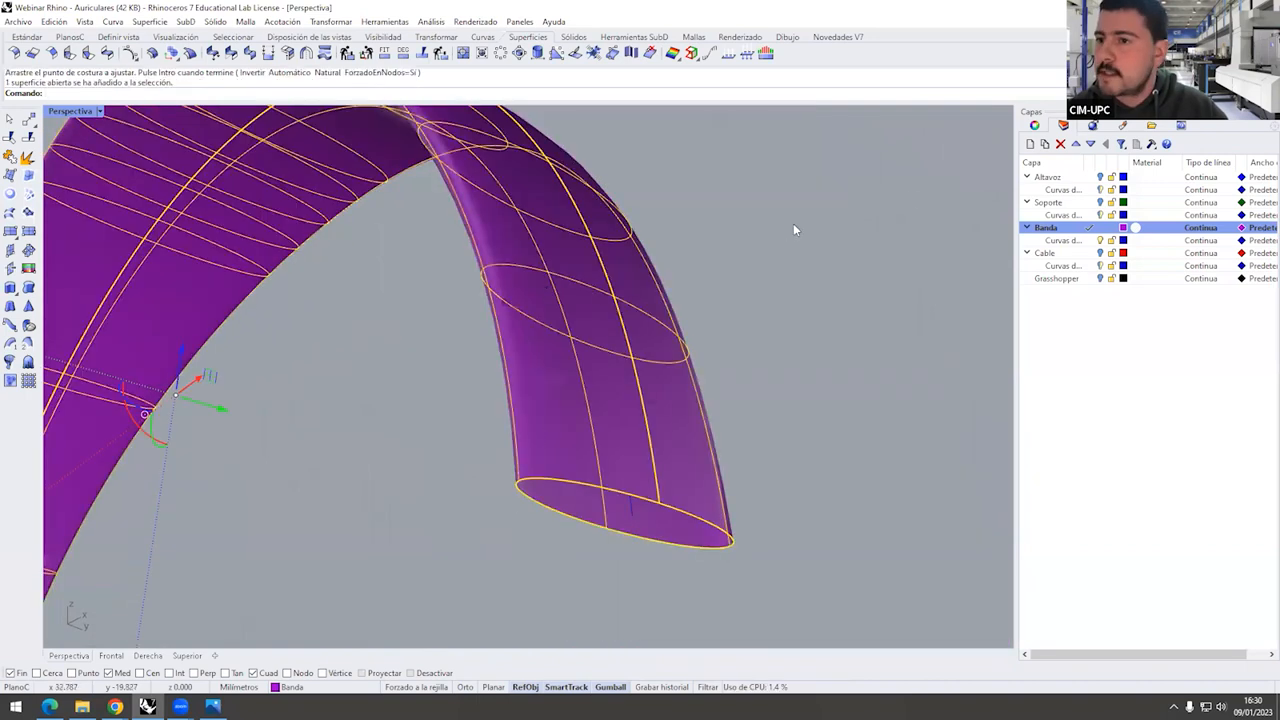
click(1034, 125)
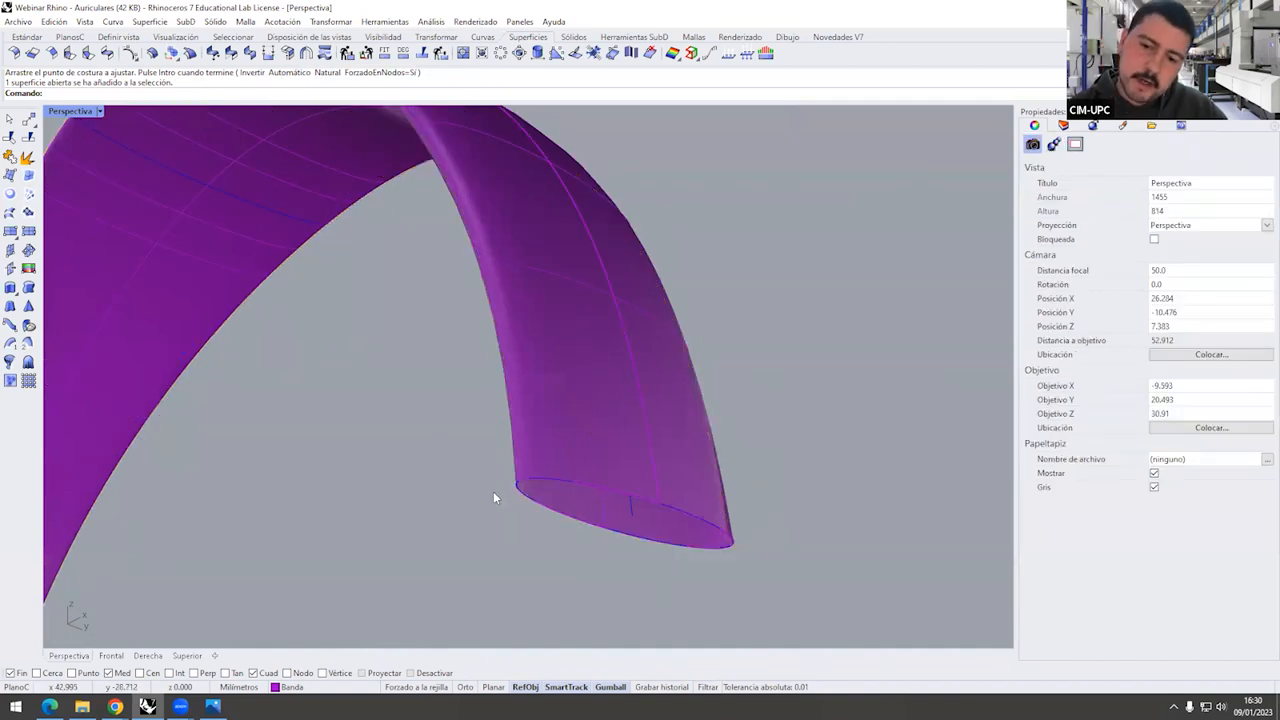
Examine the headband's open end and its closed elliptical profile curve
right_drag(414, 570, 369, 286)
scroll(397, 519, down, 5)
scroll(367, 280, up, 3)
right_drag(434, 323, 530, 451)
scroll(447, 382, up, 4)
click(474, 376)
click(510, 416)
scroll(449, 402, down, 5)
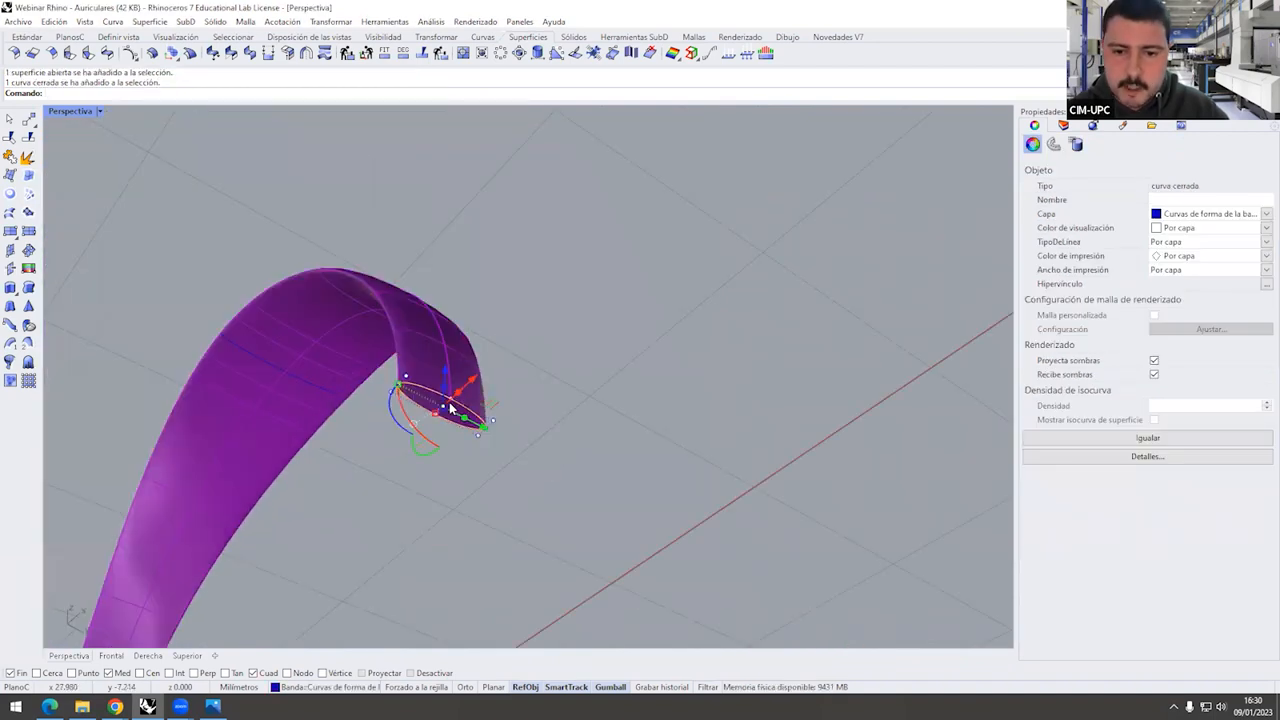
scroll(452, 406, up, 2)
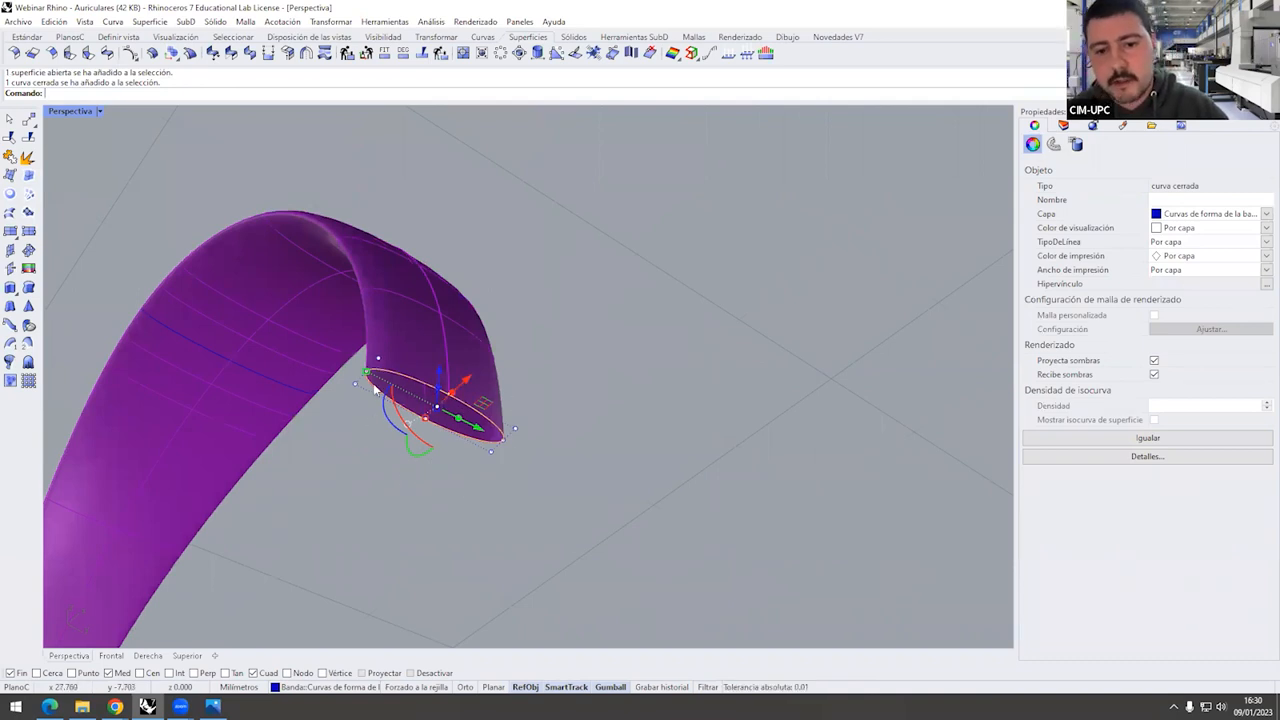
scroll(492, 434, up, 5)
scroll(577, 495, down, 4)
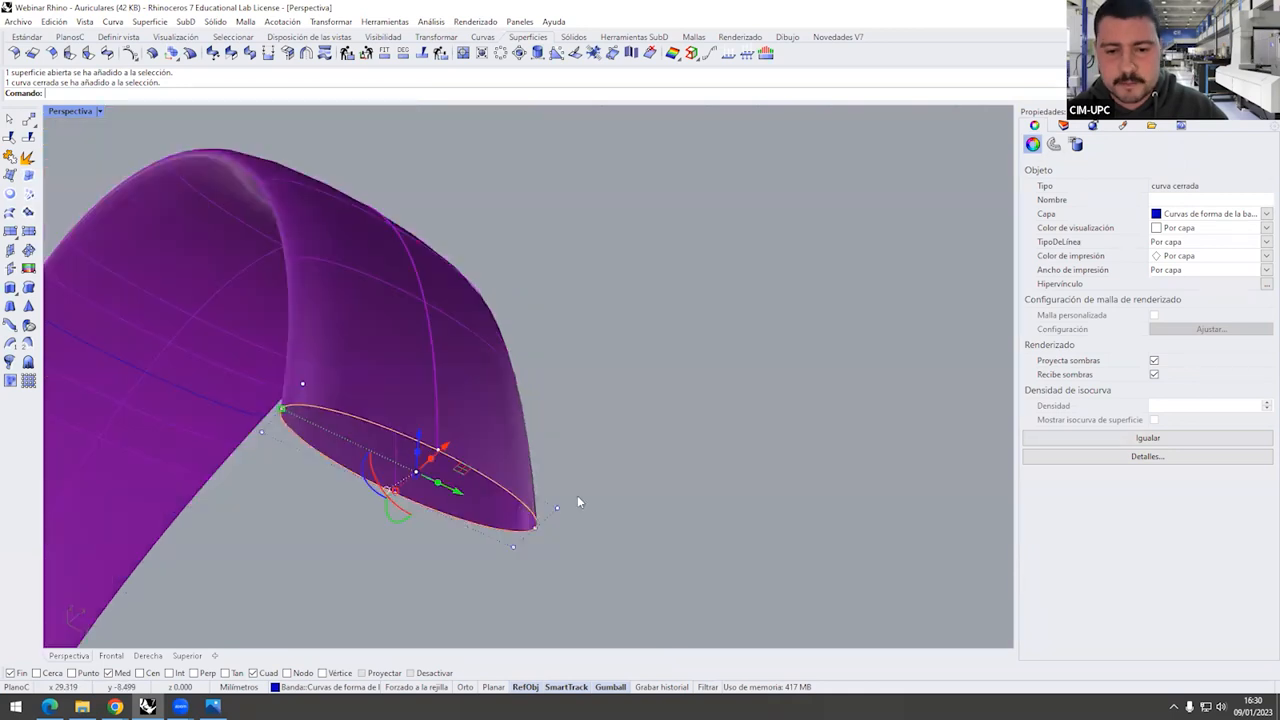
click(573, 323)
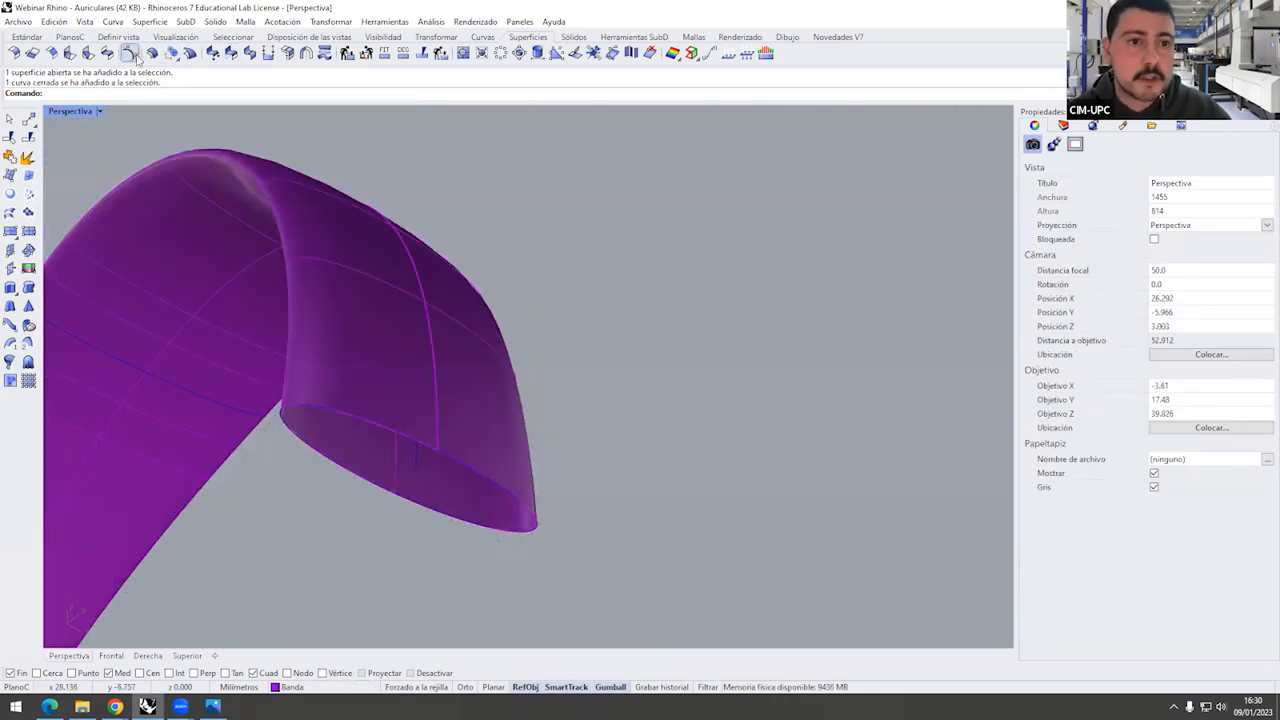
Draw a line across the open end's ellipse, joining the midpoints of its two long sides
click(483, 37)
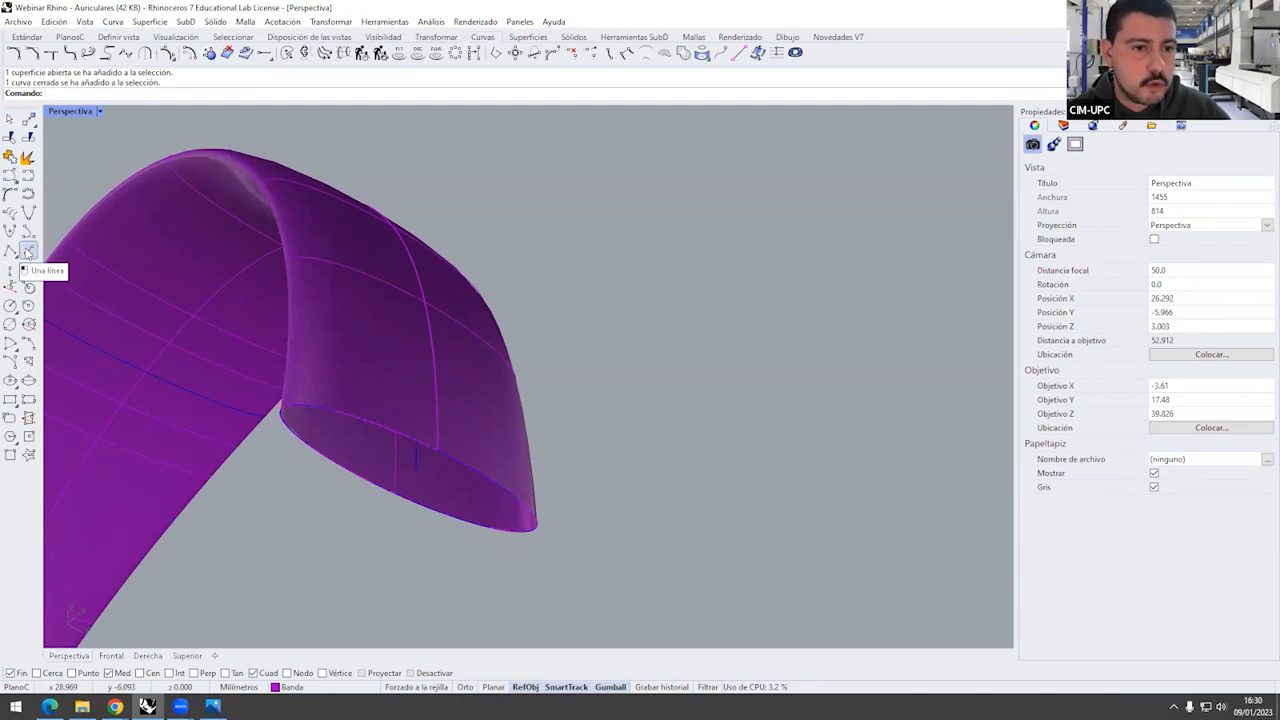
click(28, 251)
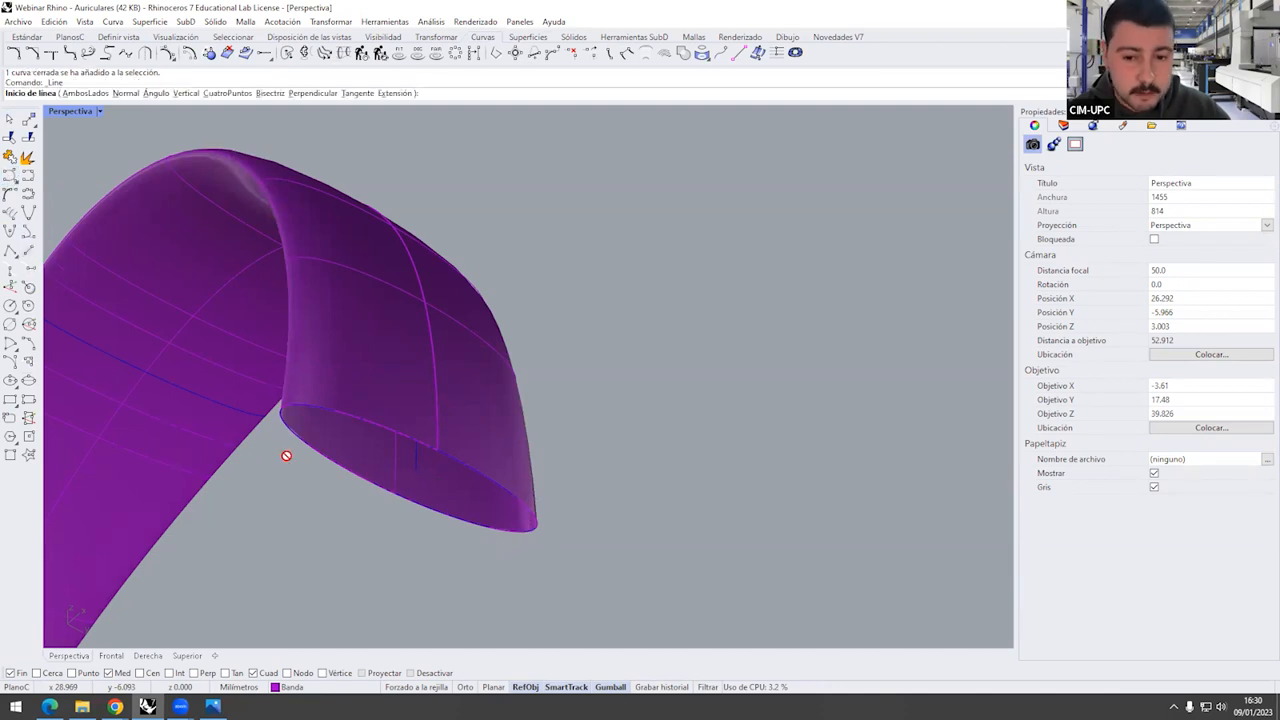
click(437, 449)
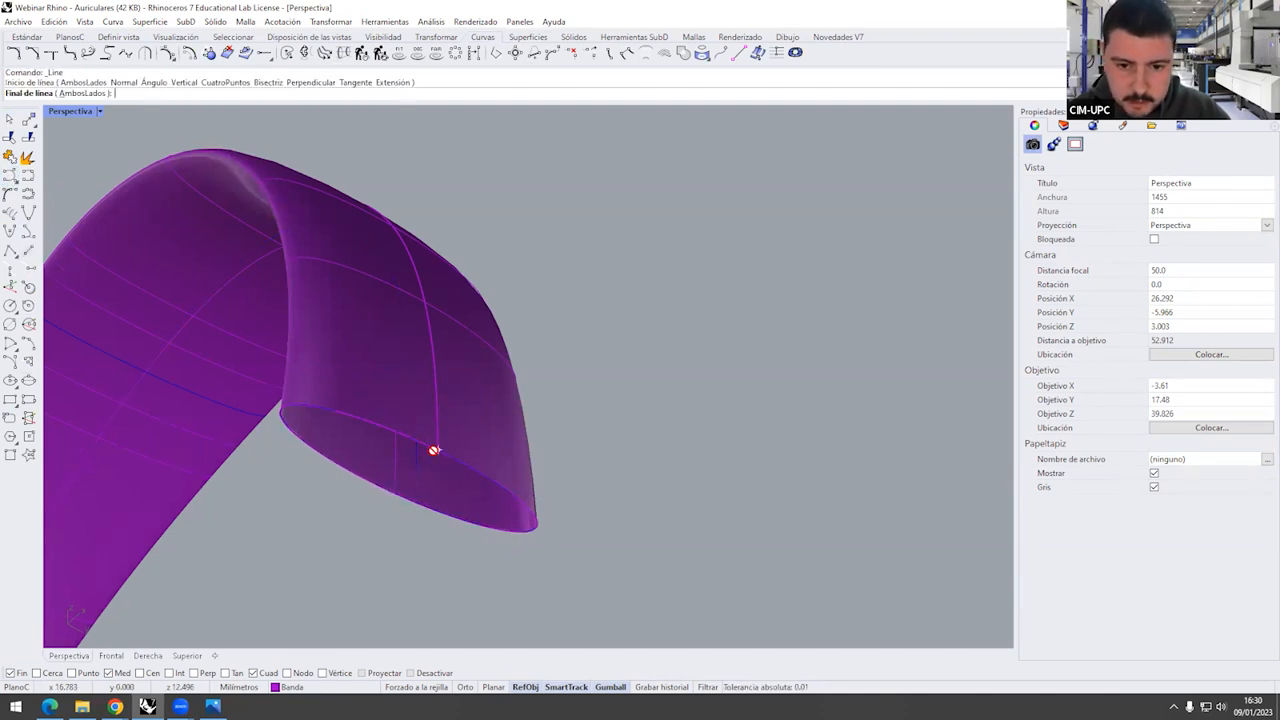
click(394, 493)
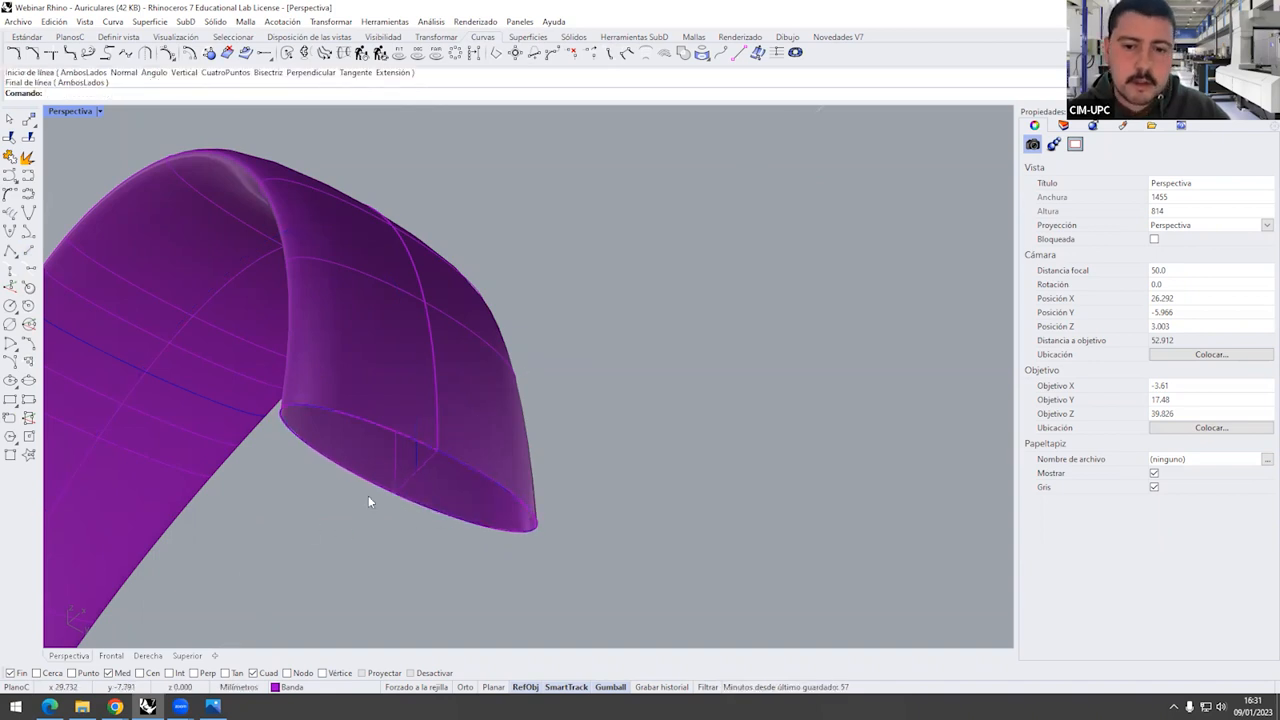
Split the ellipse at the headband's open end using the line across its middle as the cutting object
scroll(368, 495, up, 5)
scroll(368, 495, down, 3)
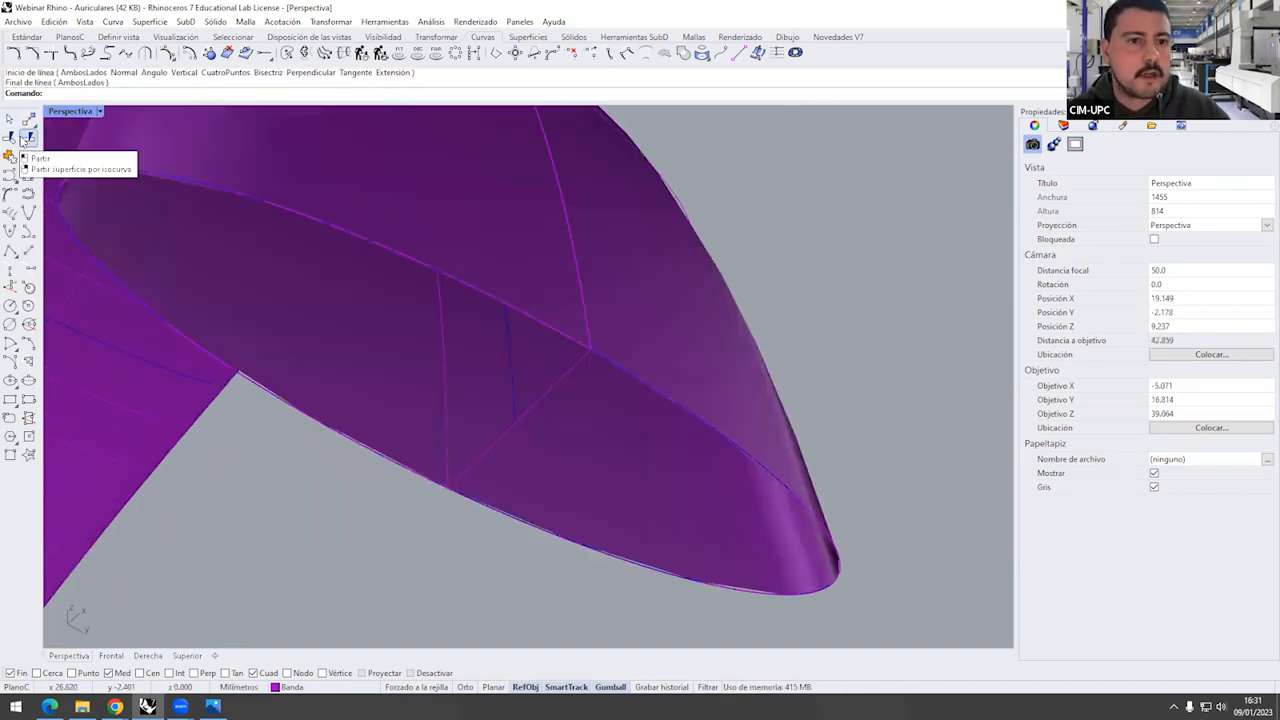
click(24, 138)
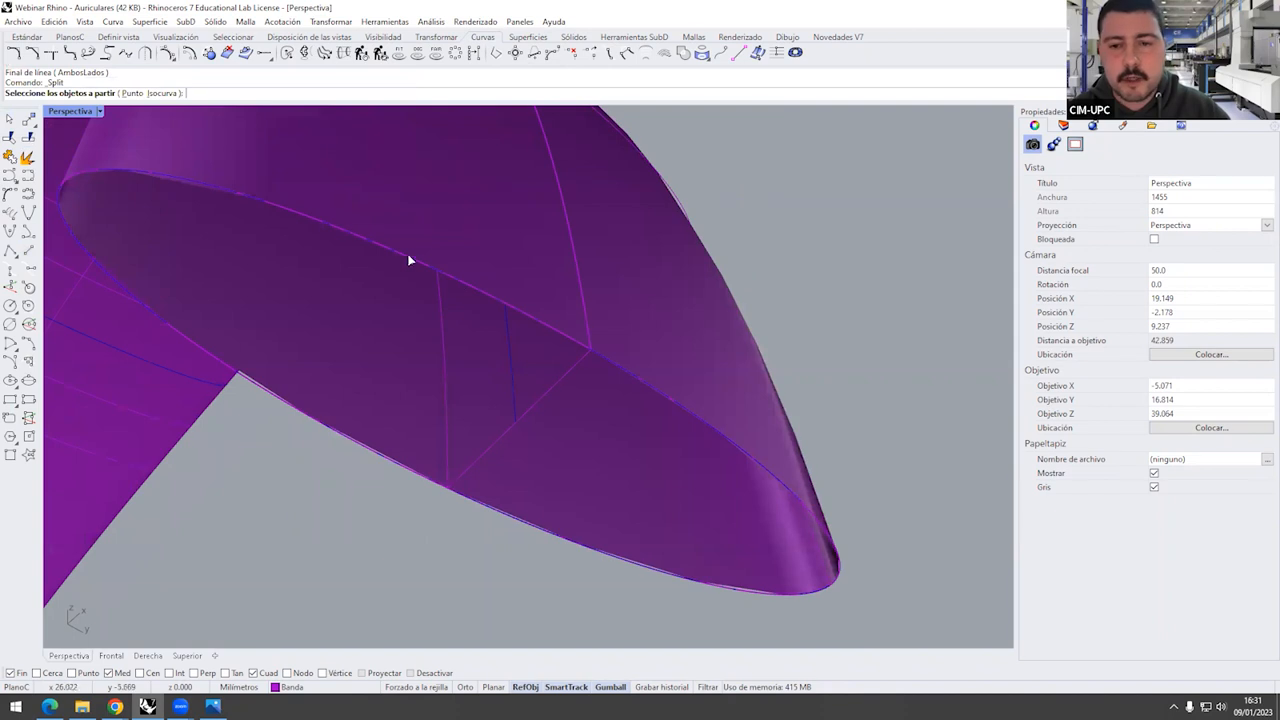
click(520, 312)
click(543, 337)
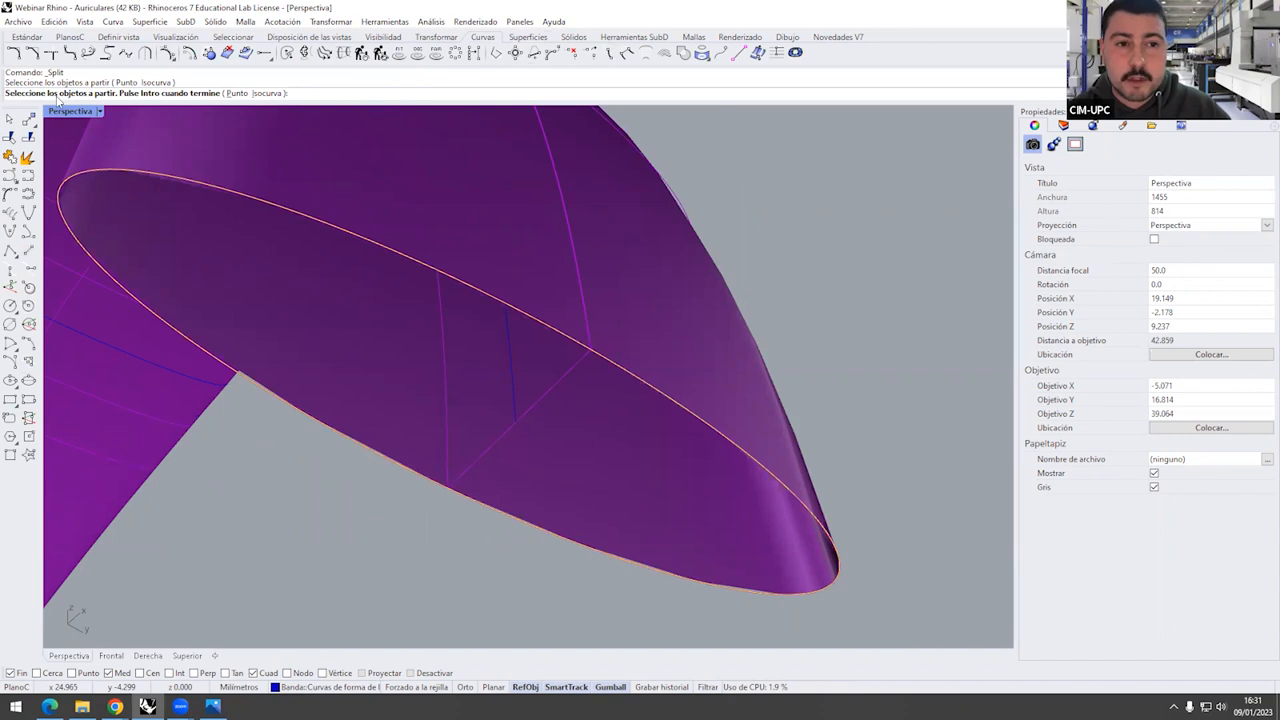
key(Return)
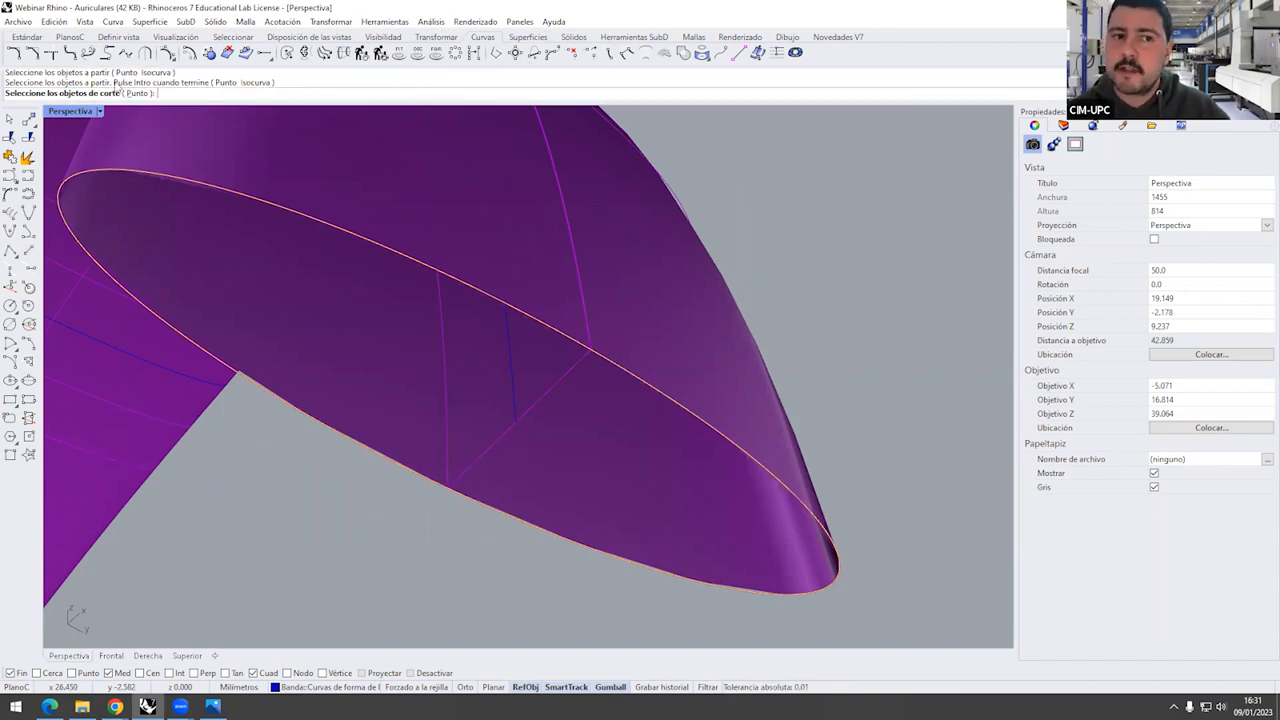
click(565, 371)
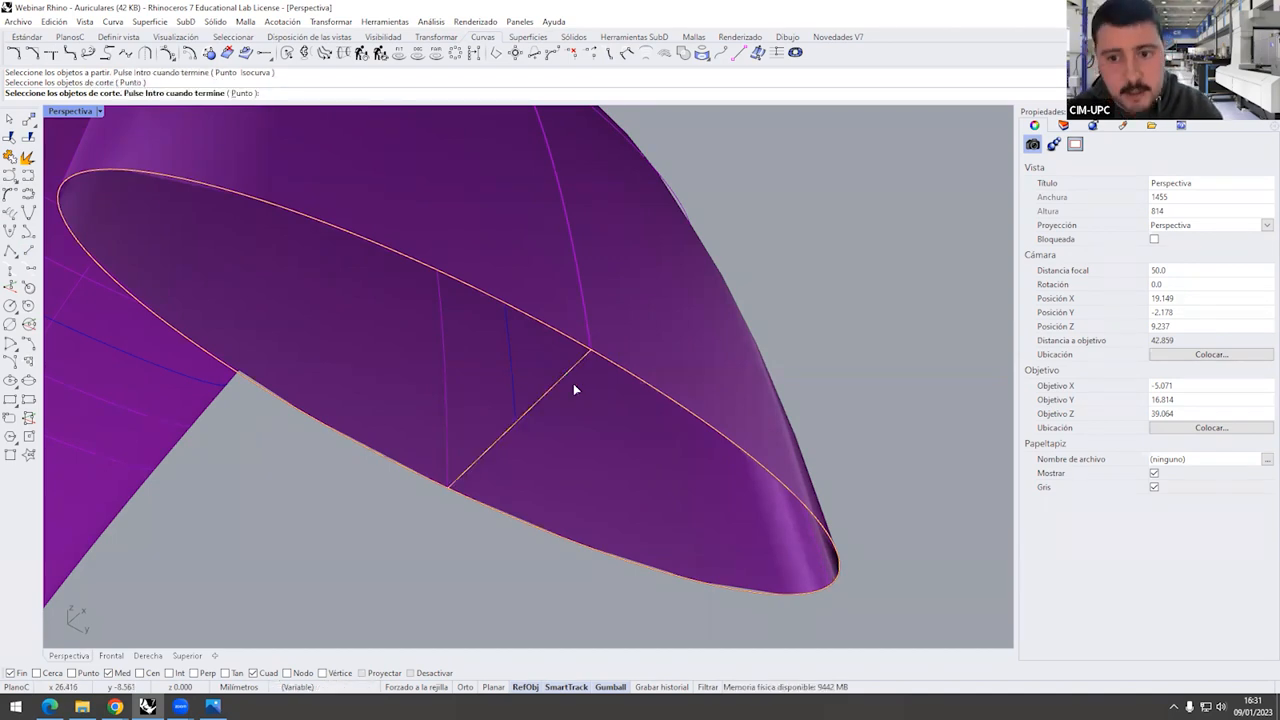
key(Return)
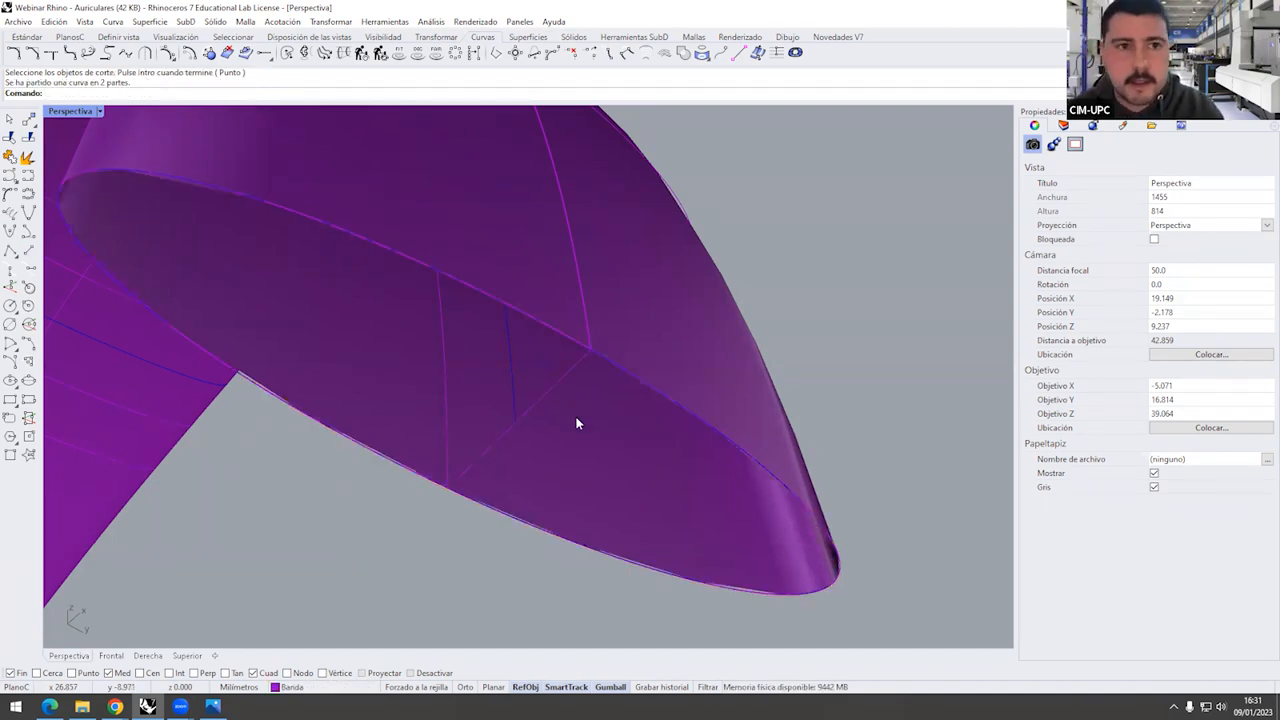
Delete one half of the split ellipse, keeping the half nearest the headband's inner edge
click(566, 340)
click(583, 346)
click(622, 370)
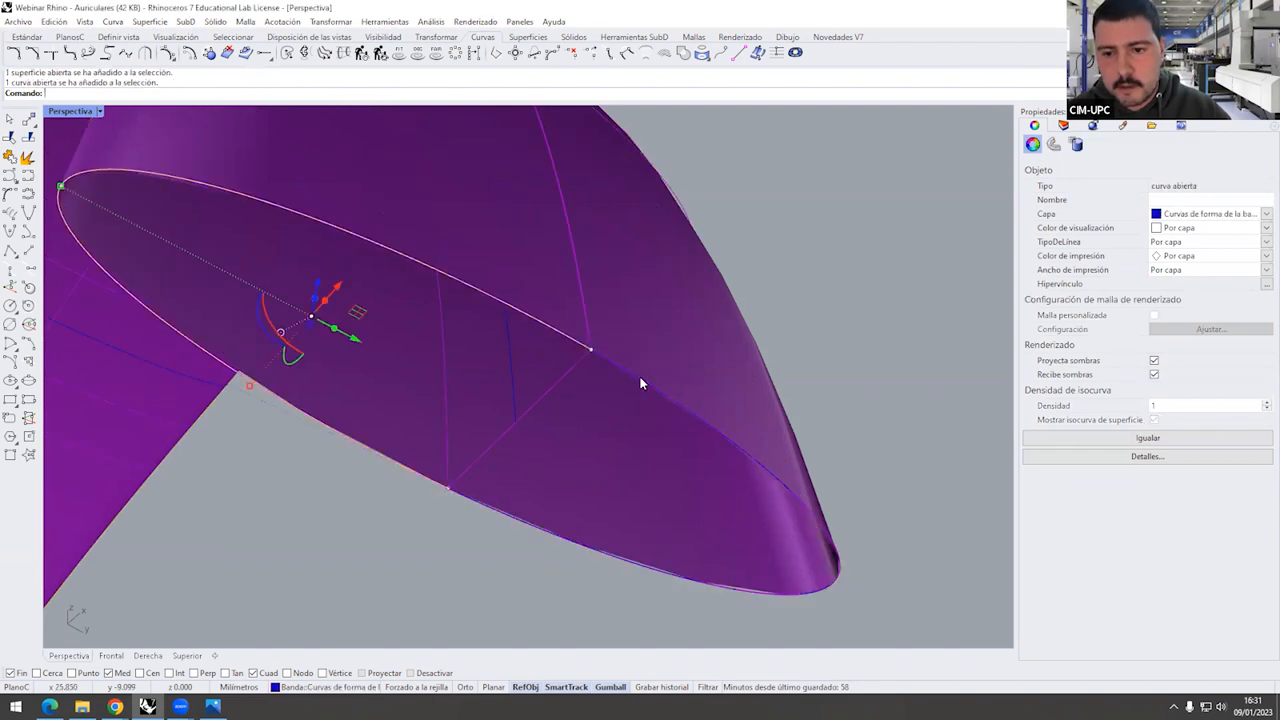
click(660, 389)
click(723, 415)
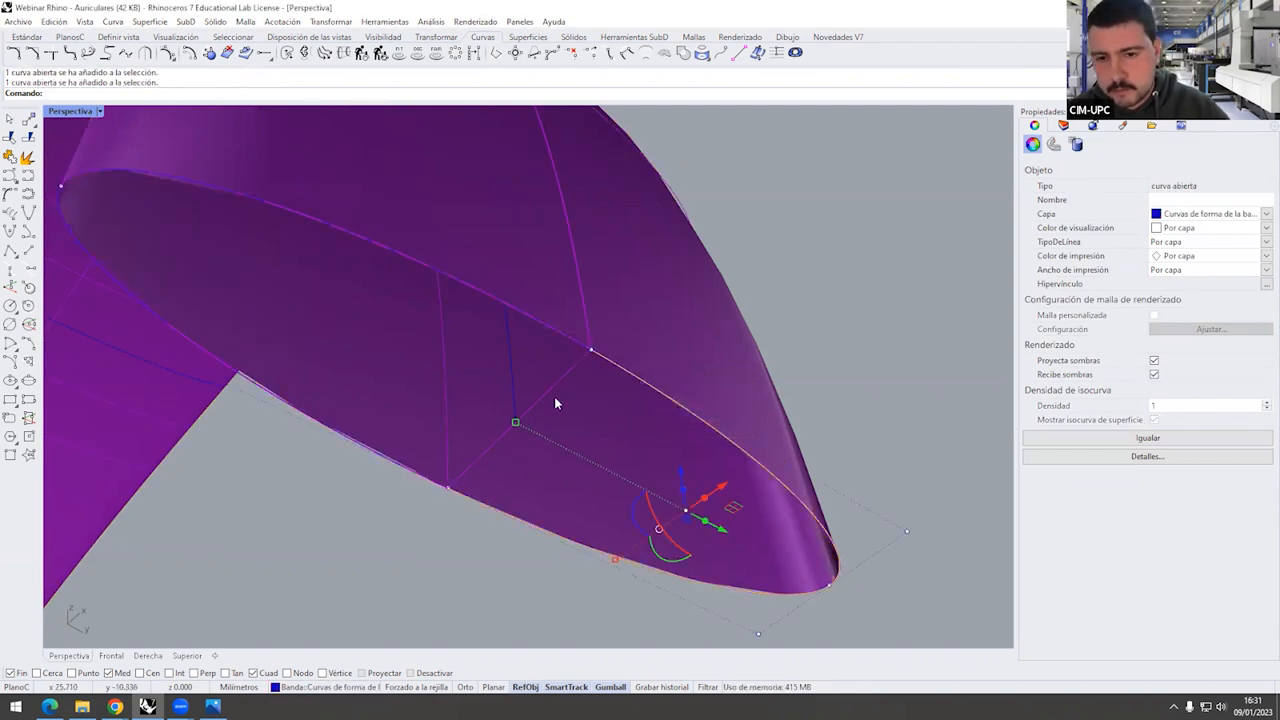
key(Delete)
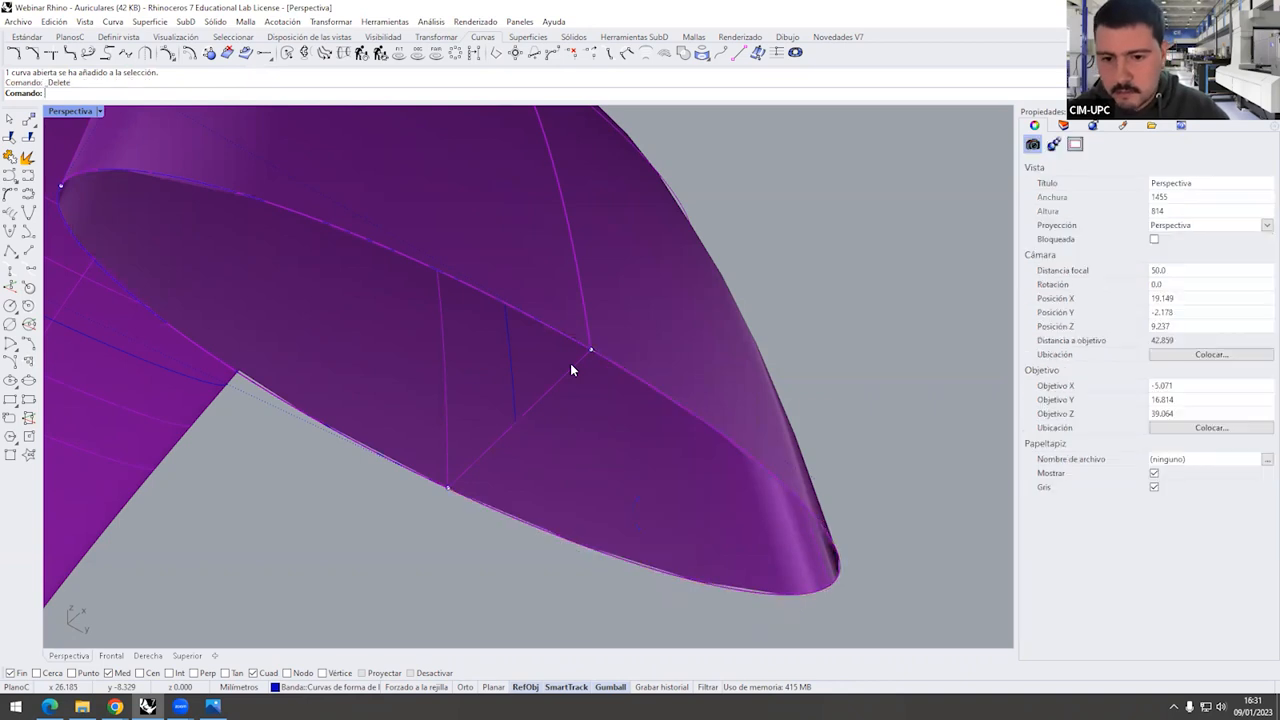
click(560, 338)
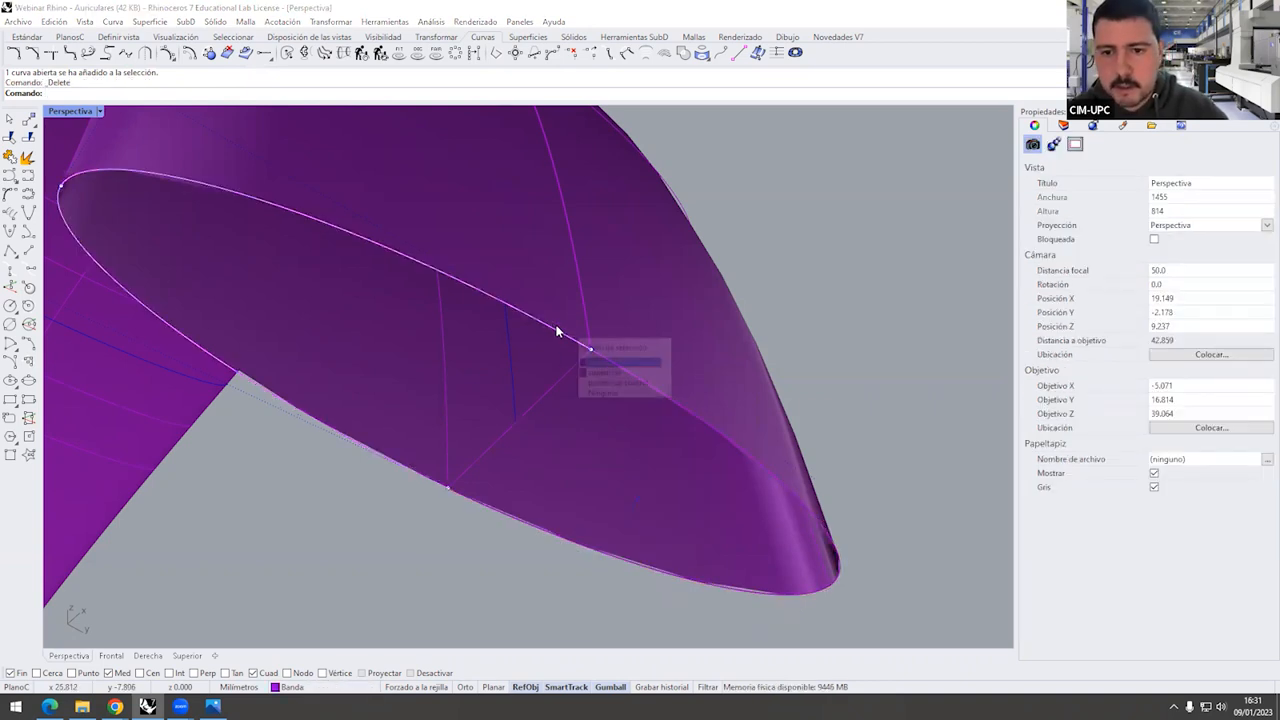
click(604, 363)
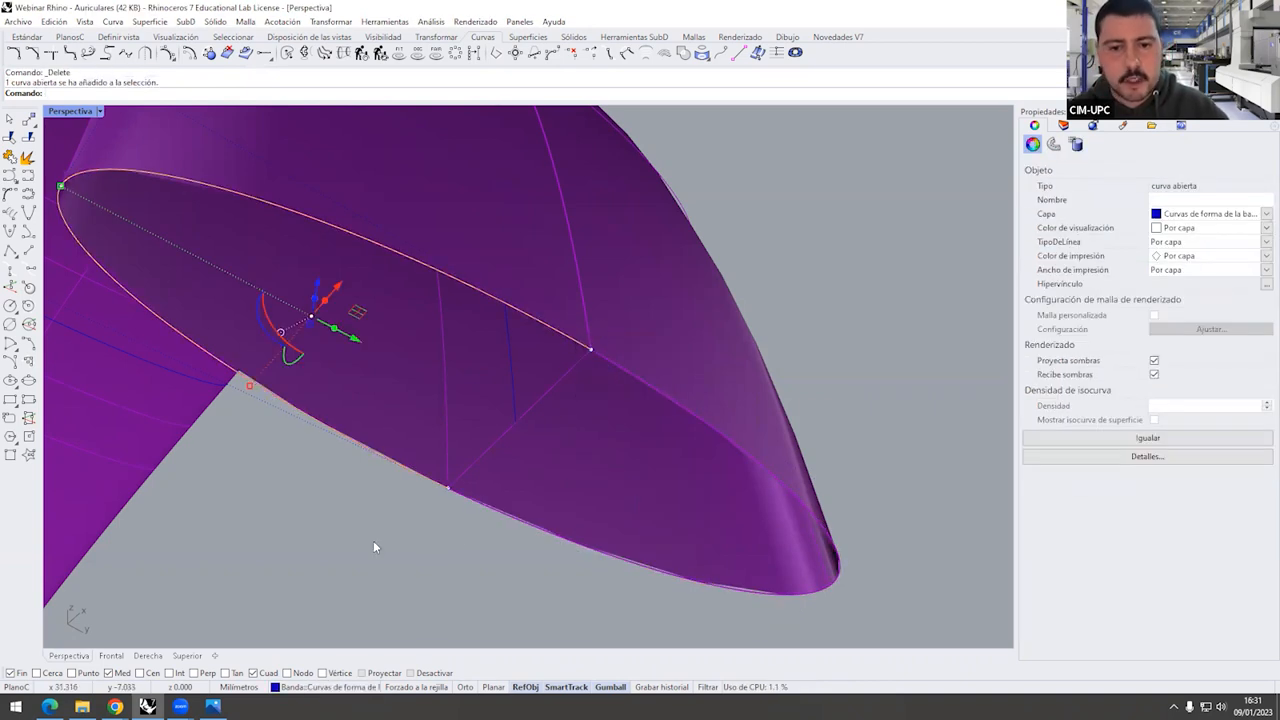
key(Escape)
Set up a Revolve of the remaining half-ellipse curve, with the axis running between its two endpoints
click(528, 36)
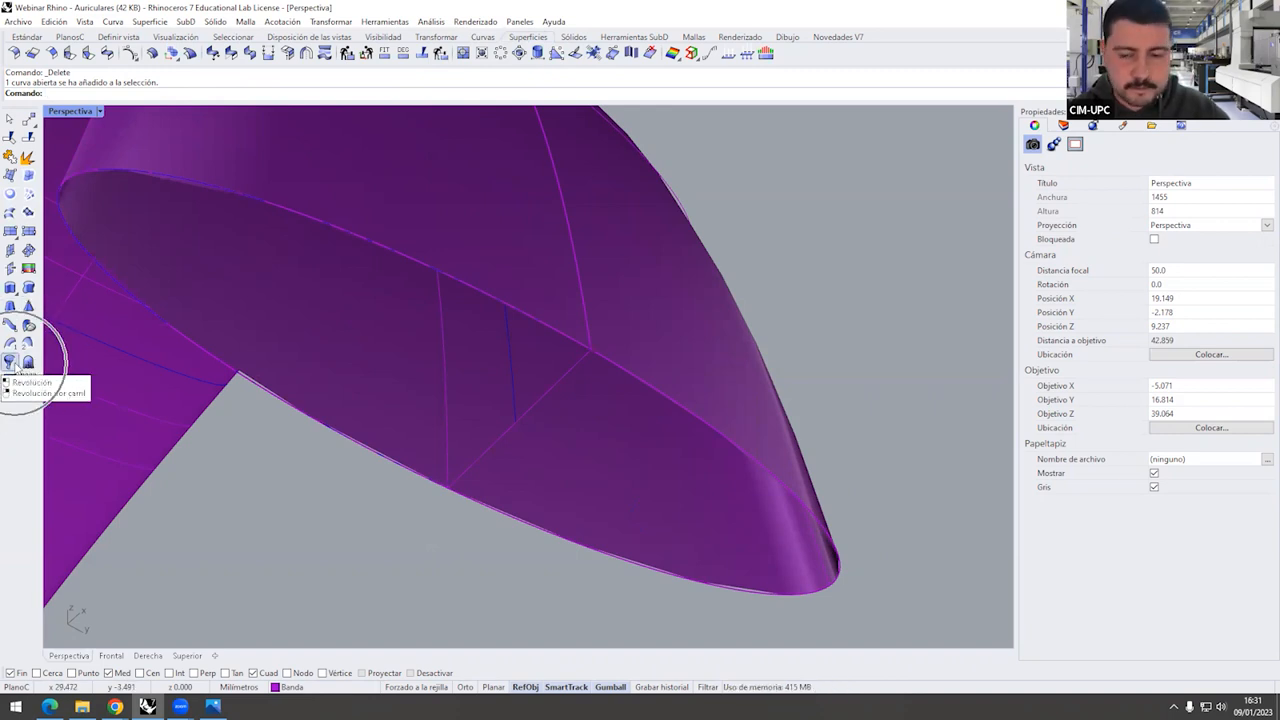
click(9, 326)
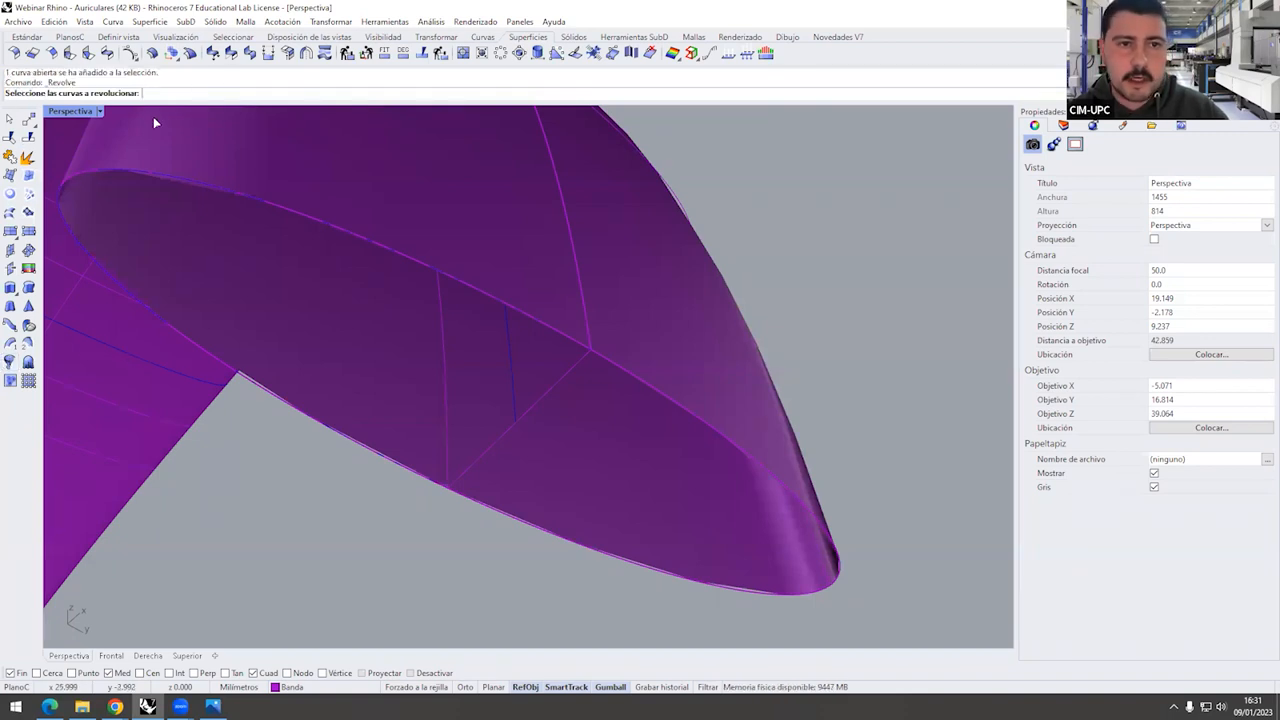
click(177, 178)
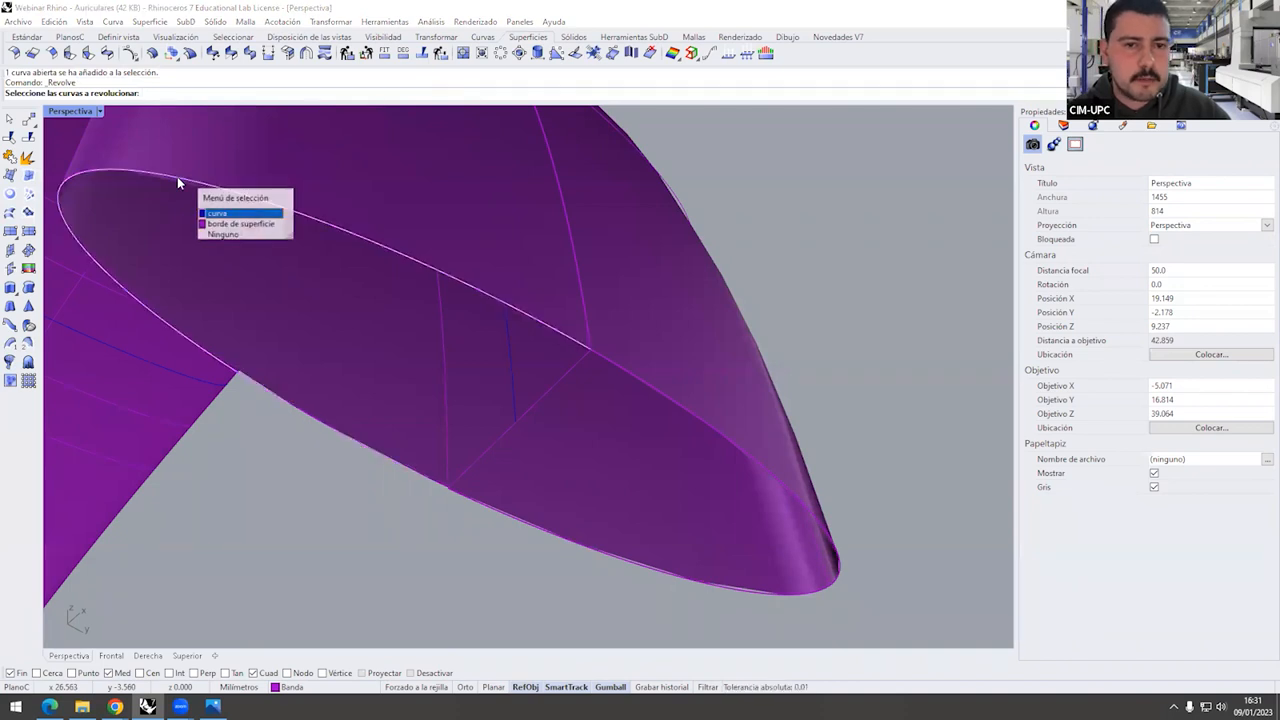
click(216, 215)
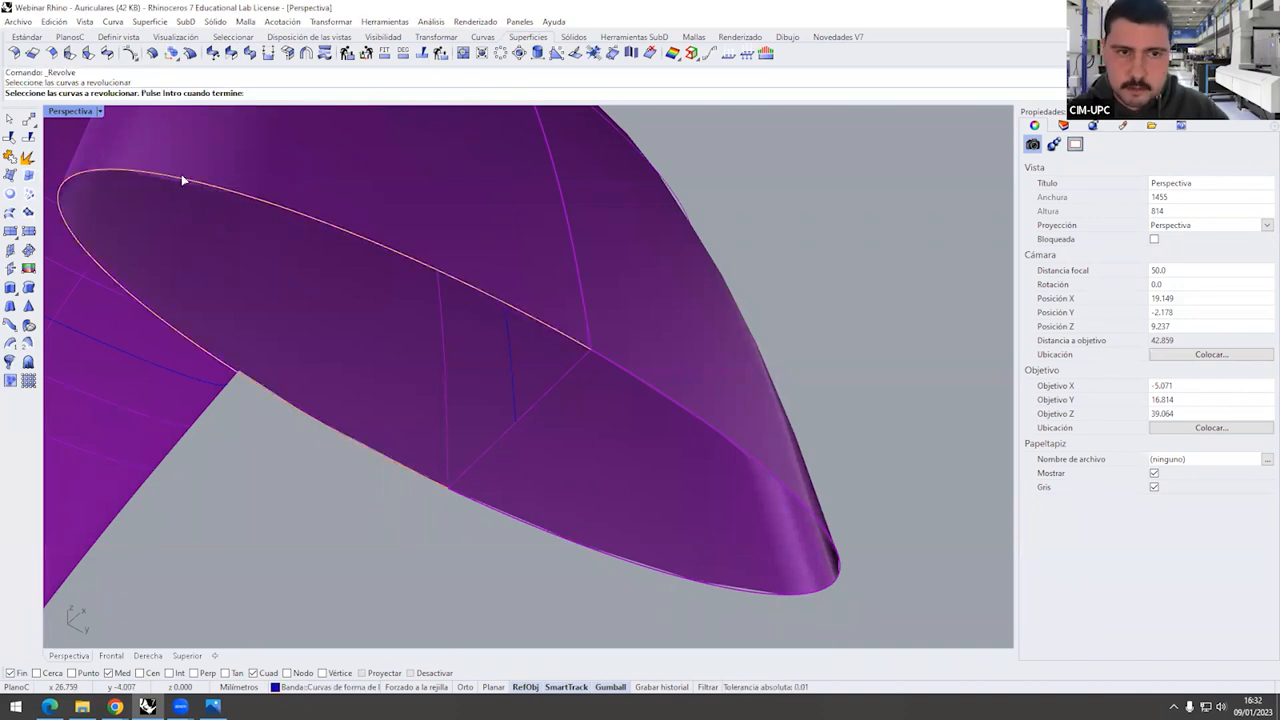
key(Return)
click(590, 348)
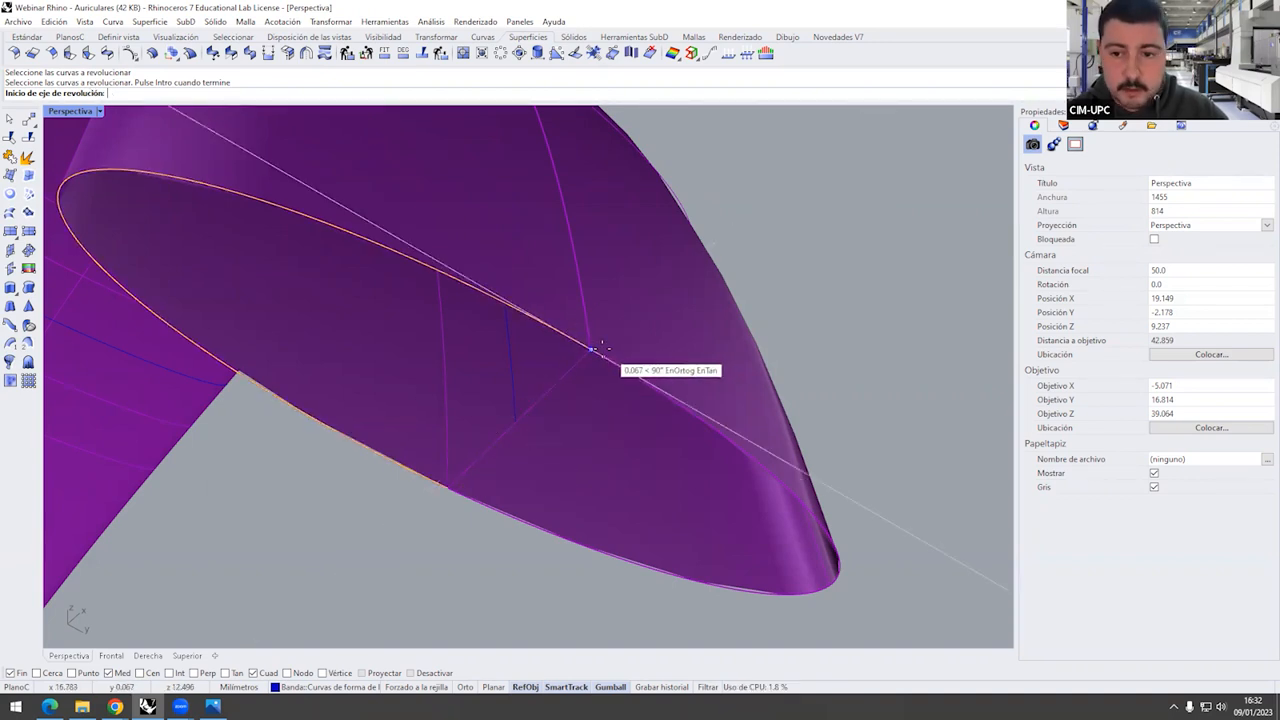
click(592, 347)
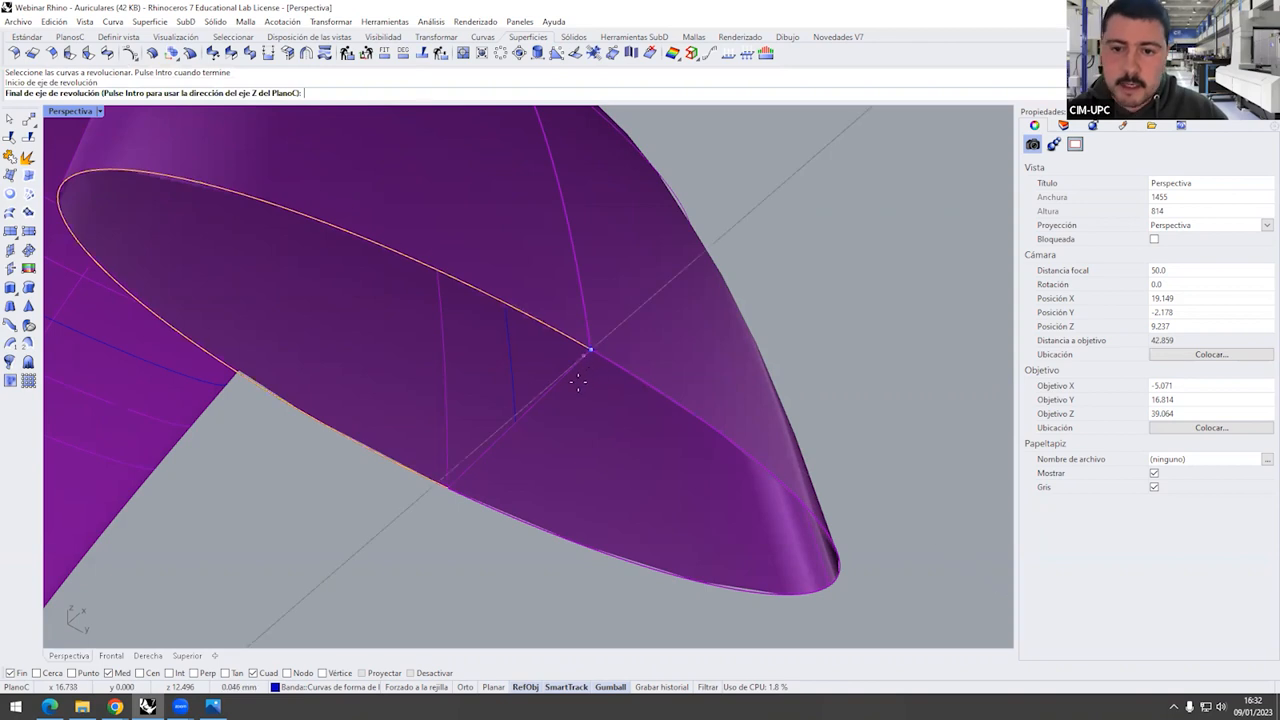
click(450, 487)
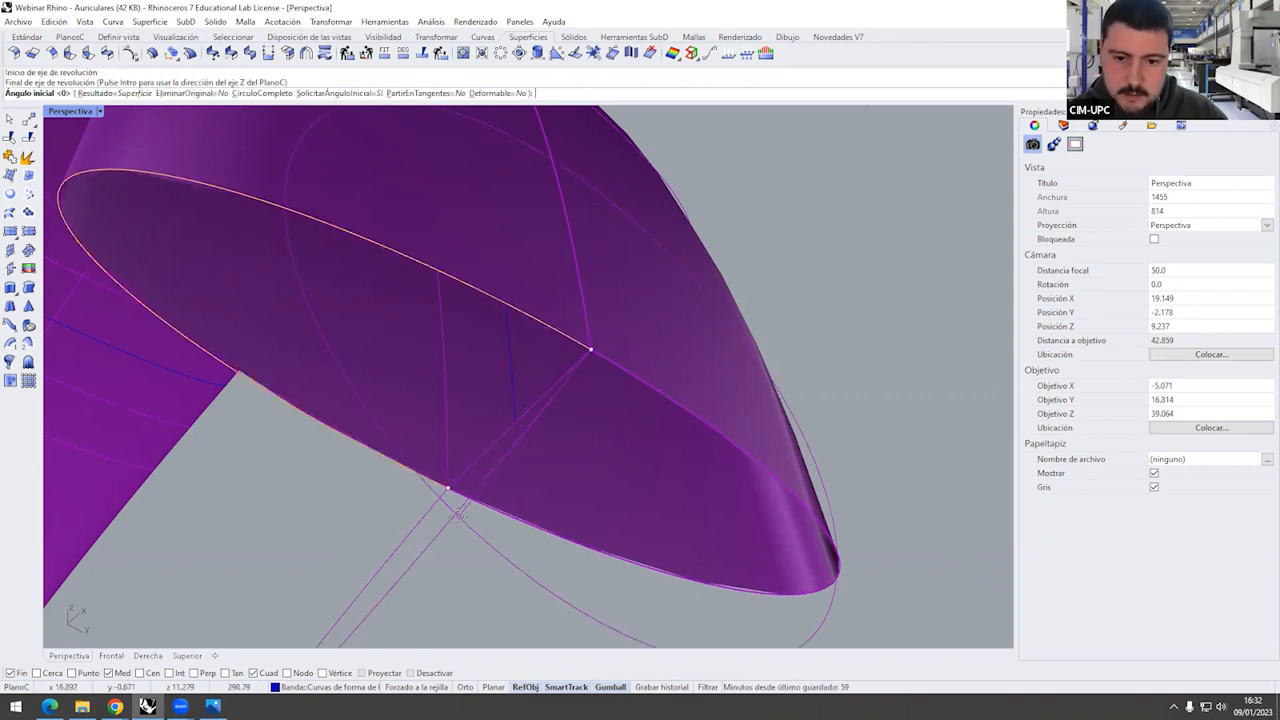
Sweep the revolution from the half-ellipse's tip to the opposite tip of the band edge, closing the end with a rounded surface
scroll(455, 500, down, 5)
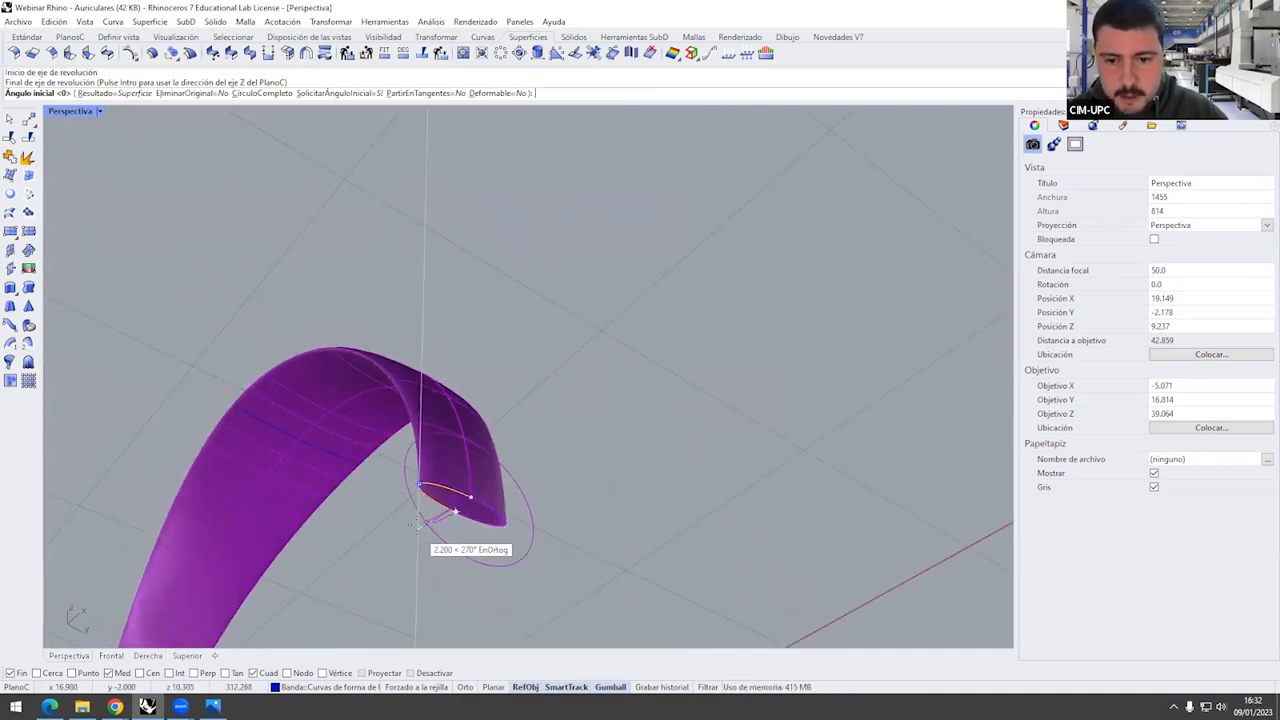
scroll(418, 488, up, 2)
scroll(418, 488, up, 4)
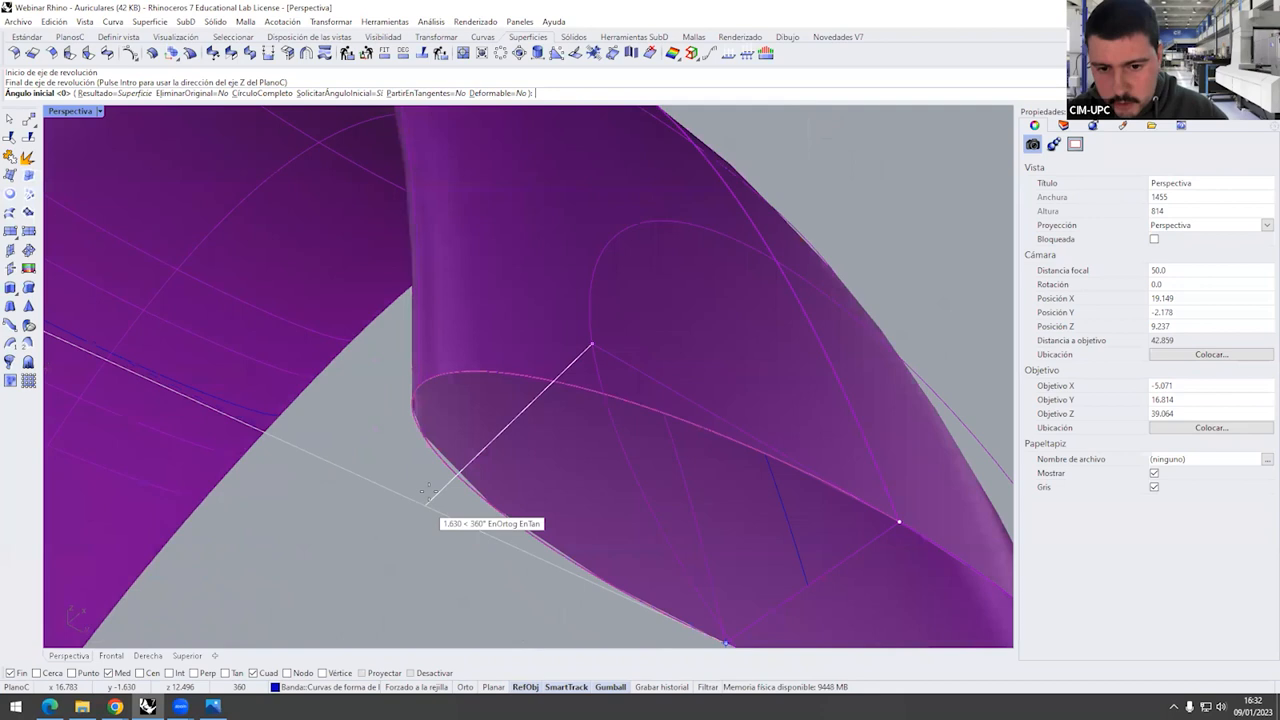
click(418, 383)
scroll(432, 410, down, 5)
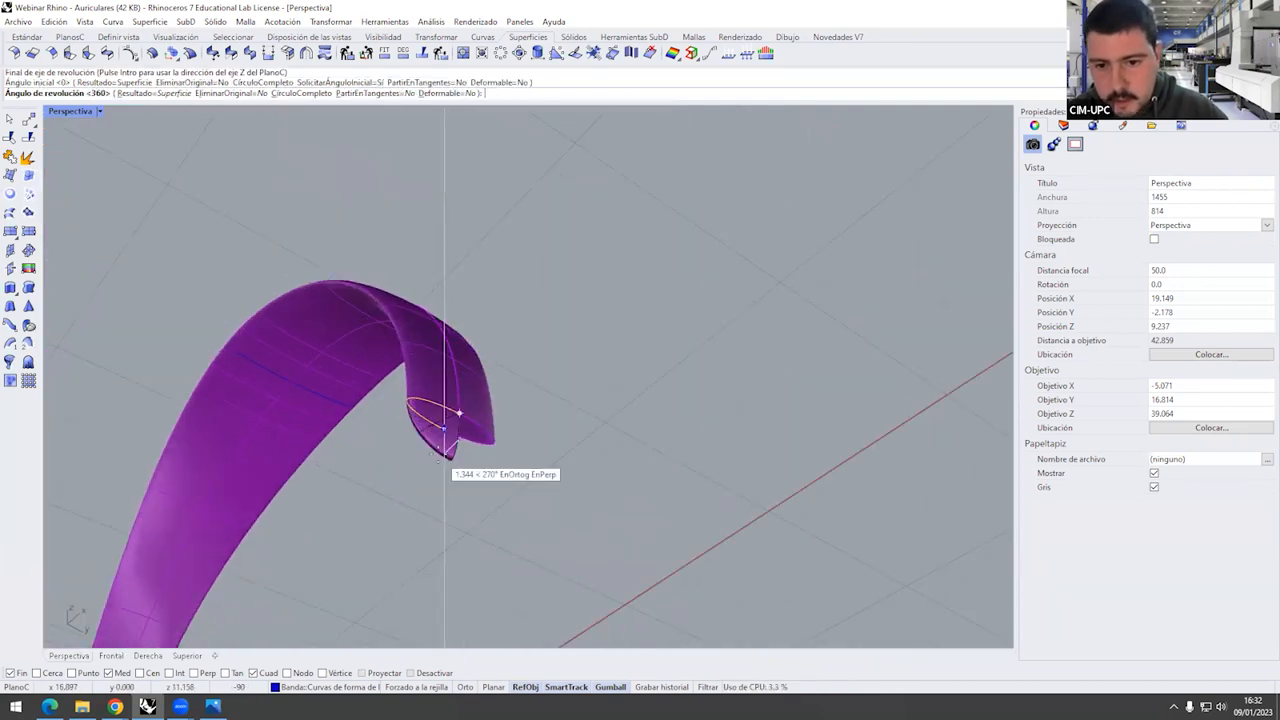
scroll(444, 455, up, 5)
scroll(806, 385, down, 4)
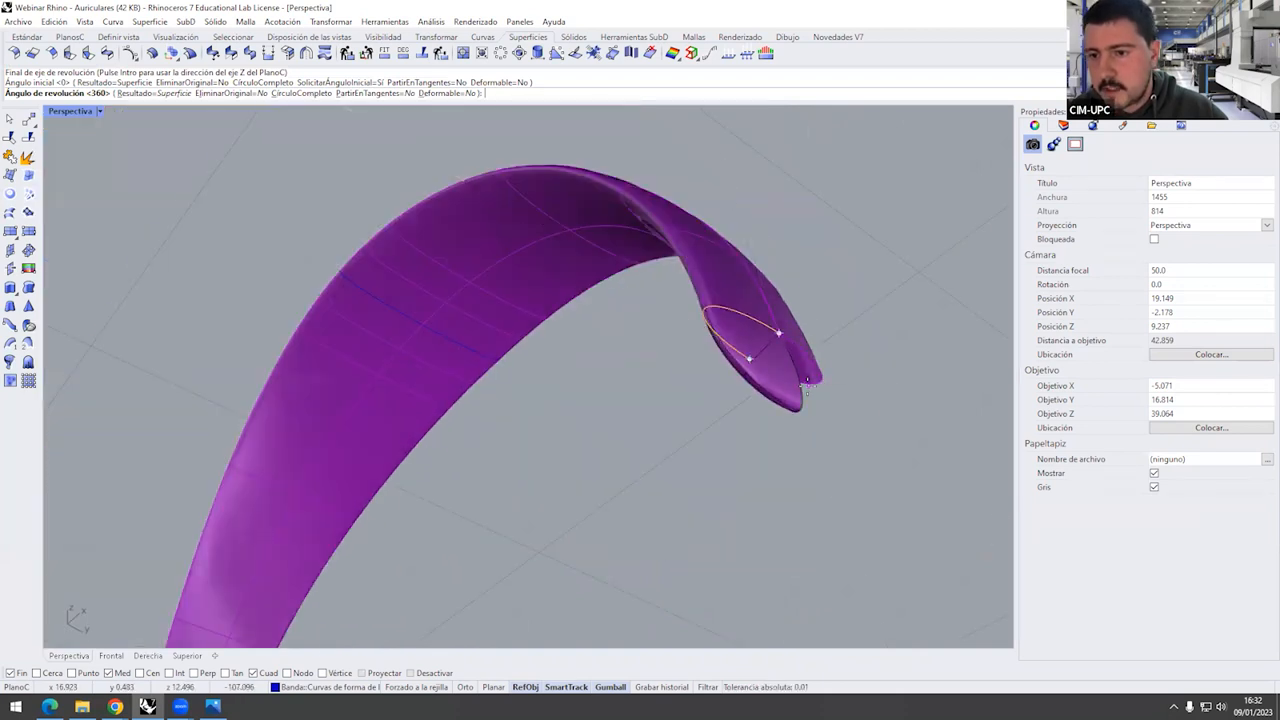
click(818, 380)
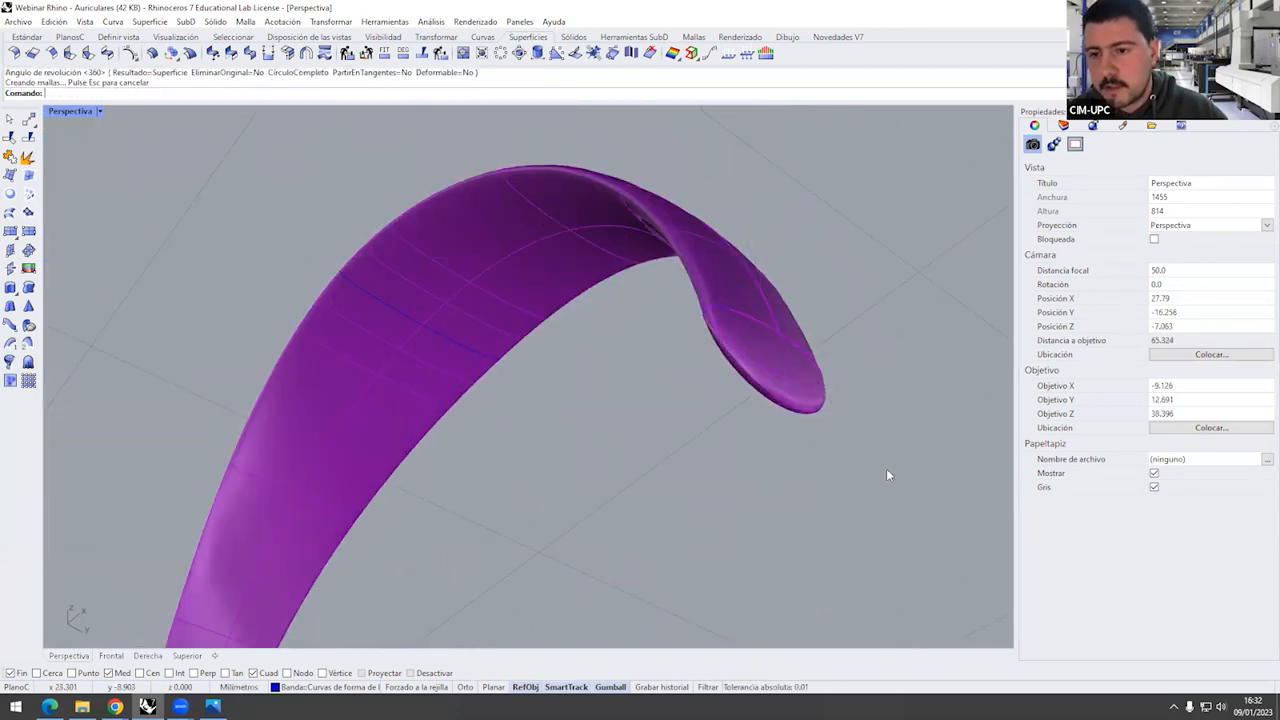
Examine how the revolved rounded cap meets the end of the headband
right_drag(833, 396, 665, 476)
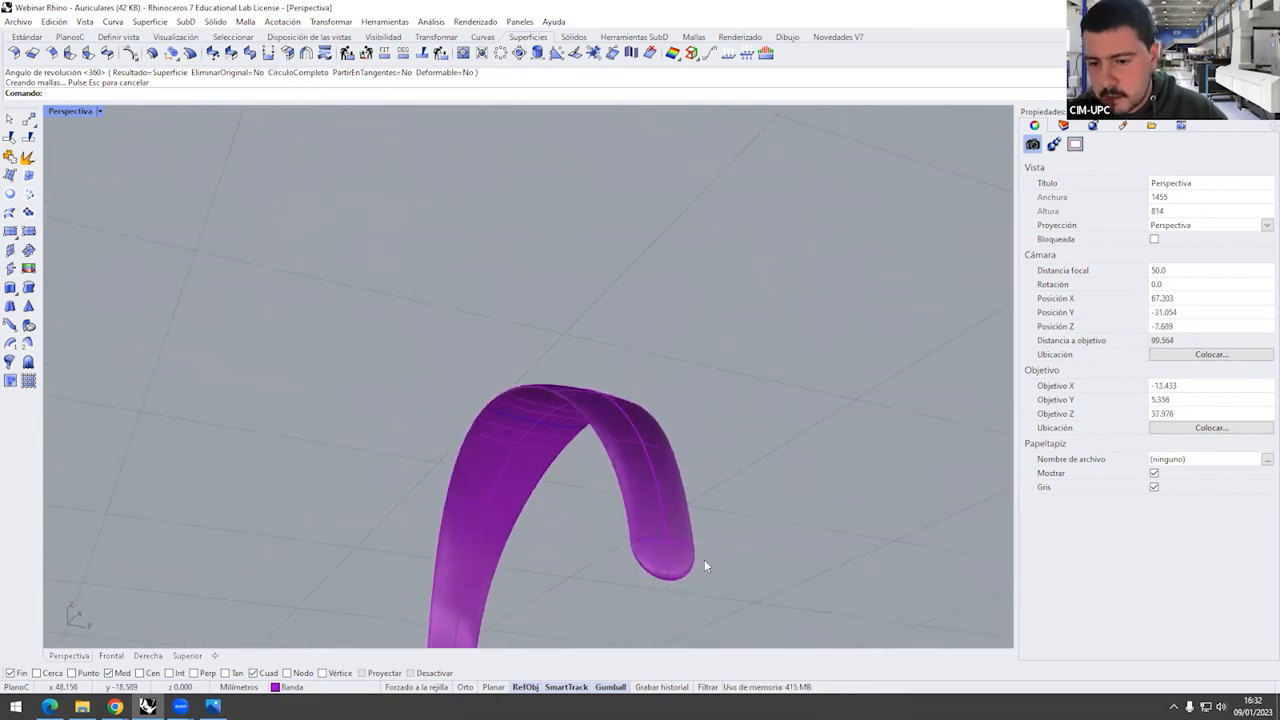
scroll(550, 502, down, 6)
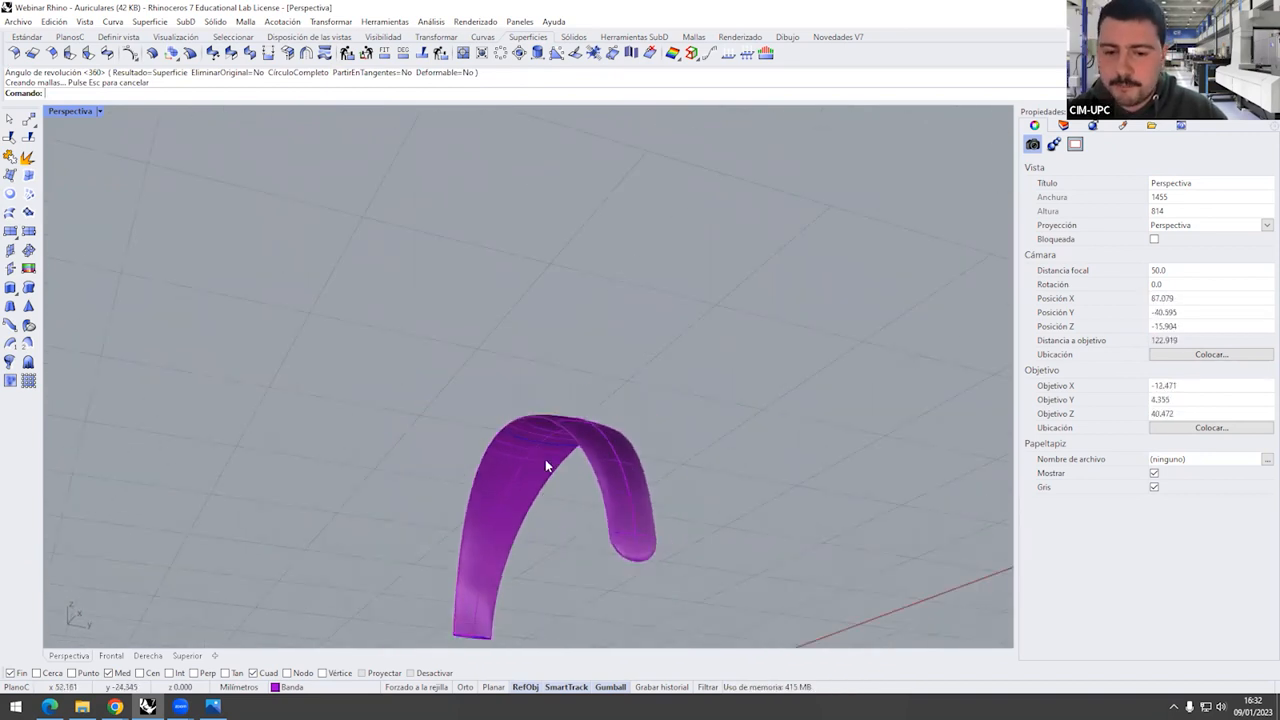
scroll(528, 586, up, 11)
scroll(433, 555, down, 3)
scroll(428, 543, up, 3)
scroll(431, 563, up, 1)
scroll(431, 569, down, 6)
scroll(446, 577, up, 1)
Select the closed ellipse curve at the headband's remaining open end and frame it closely
right_drag(528, 591, 606, 597)
scroll(580, 591, up, 8)
right_drag(573, 537, 579, 477)
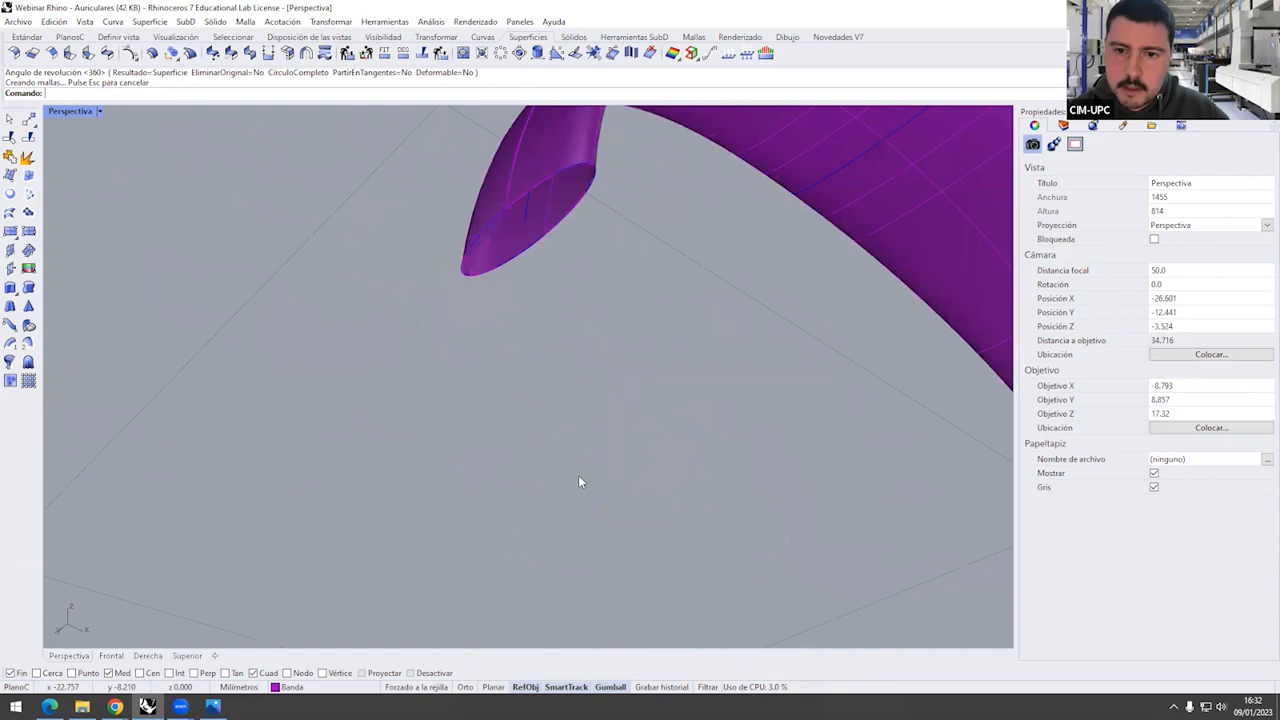
scroll(577, 470, down, 8)
scroll(519, 357, up, 6)
click(585, 358)
click(618, 432)
click(581, 397)
click(586, 392)
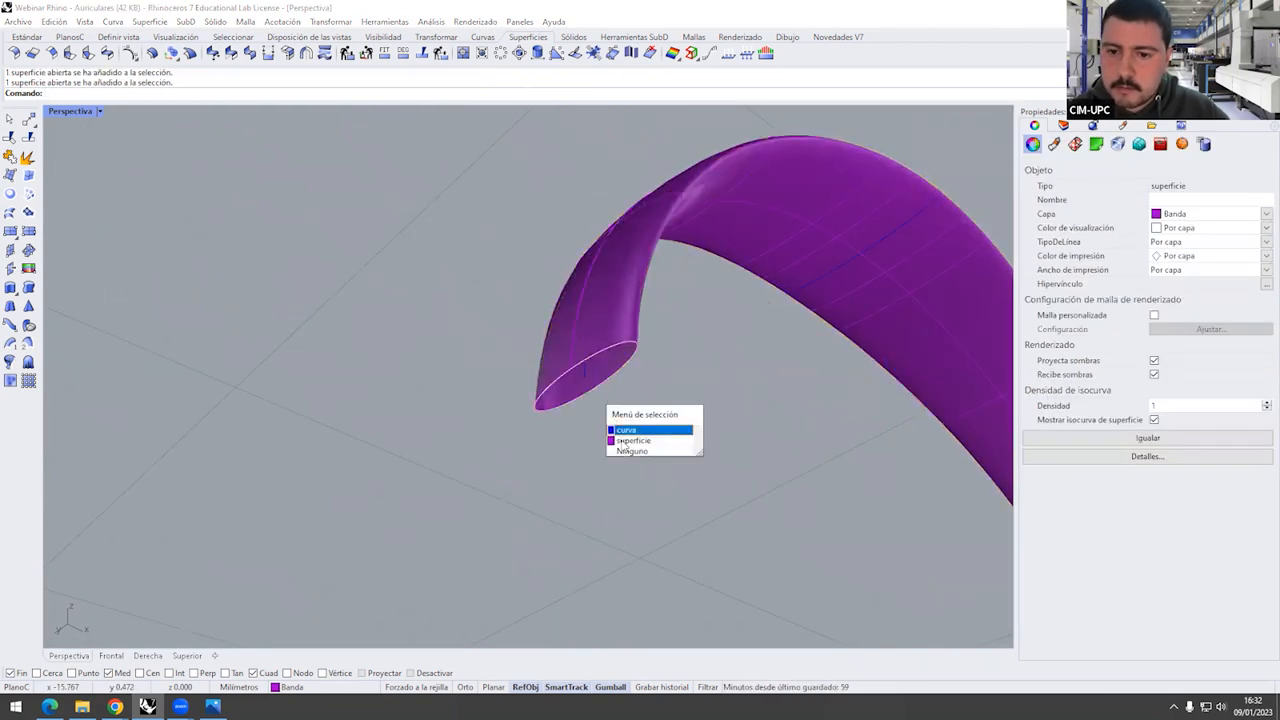
click(650, 429)
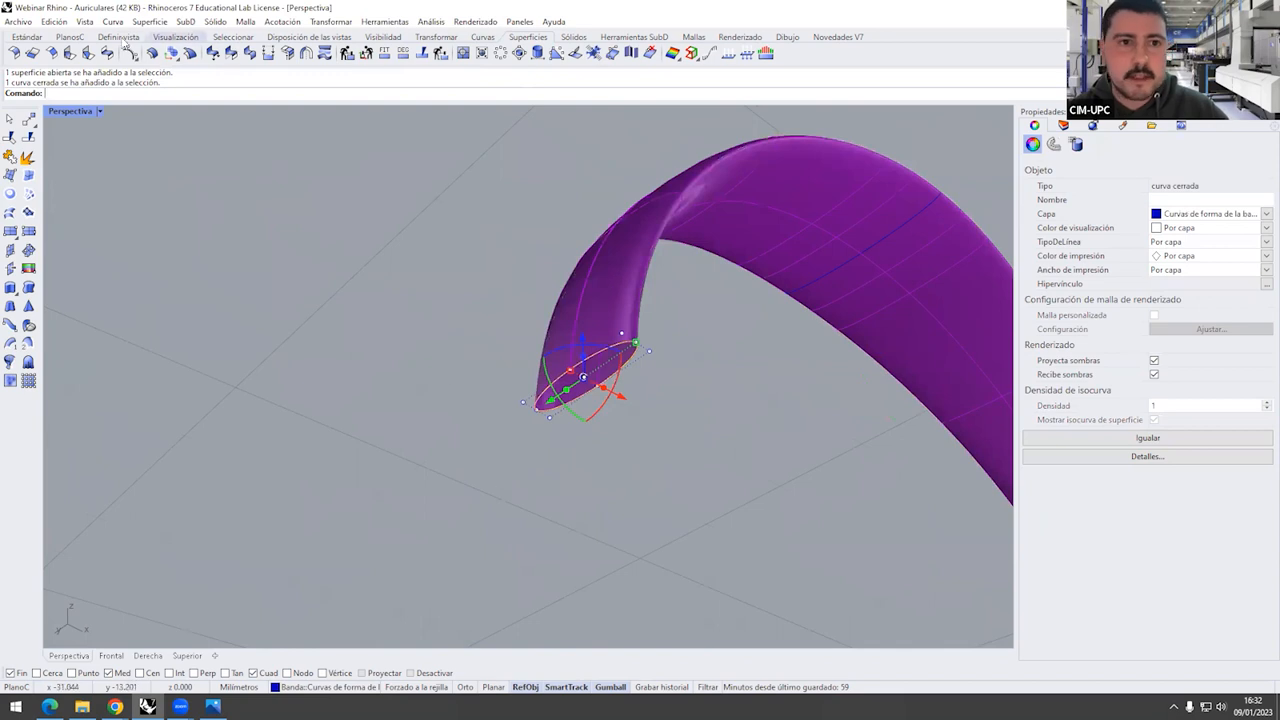
click(38, 38)
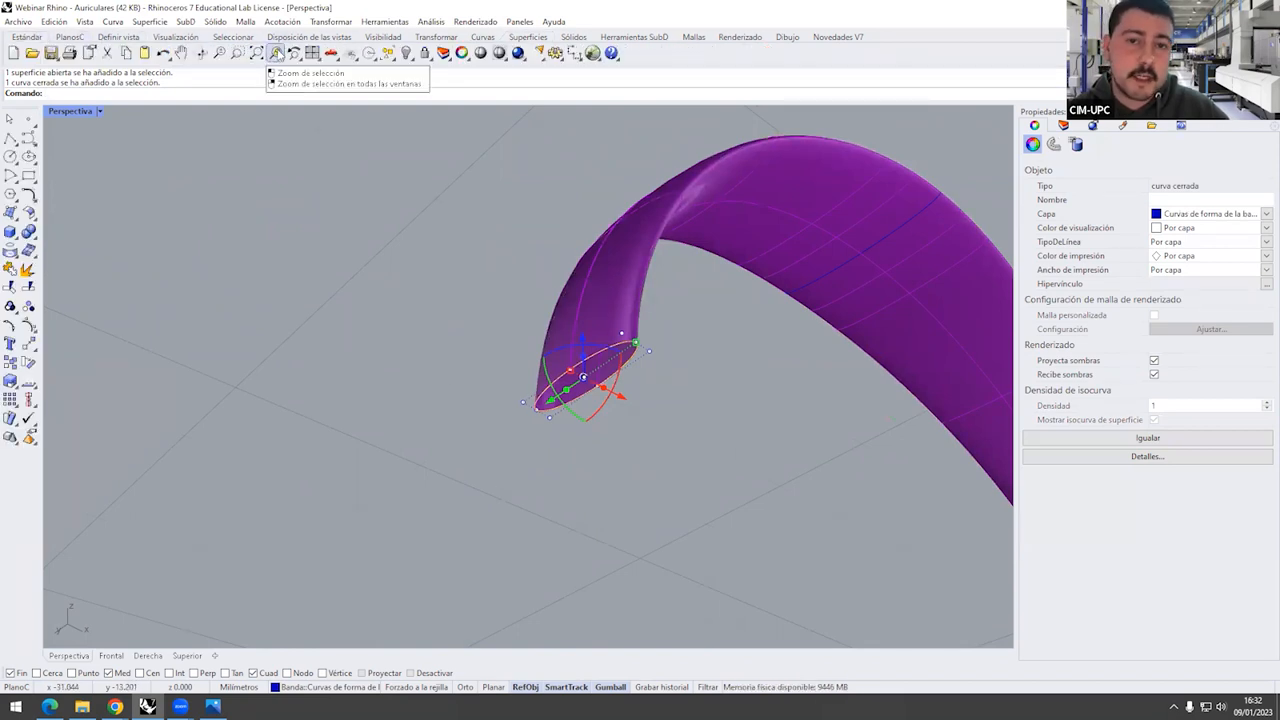
click(276, 53)
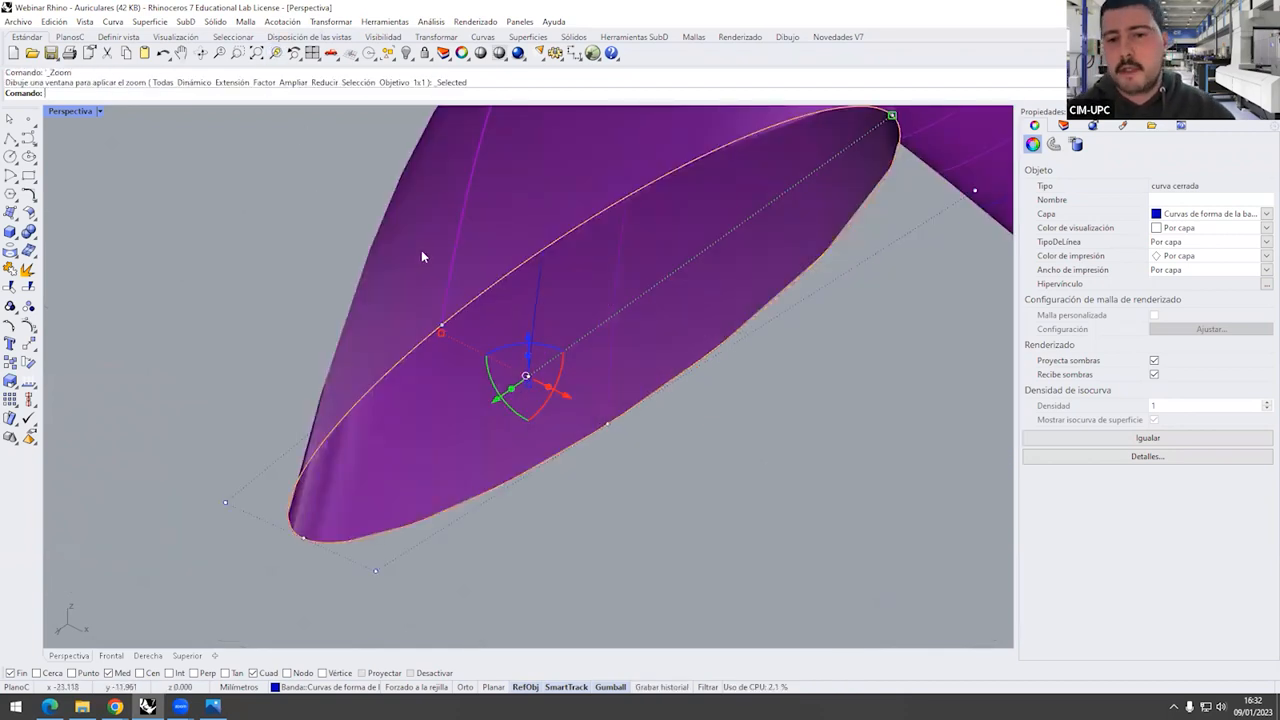
right_drag(497, 259, 58, 298)
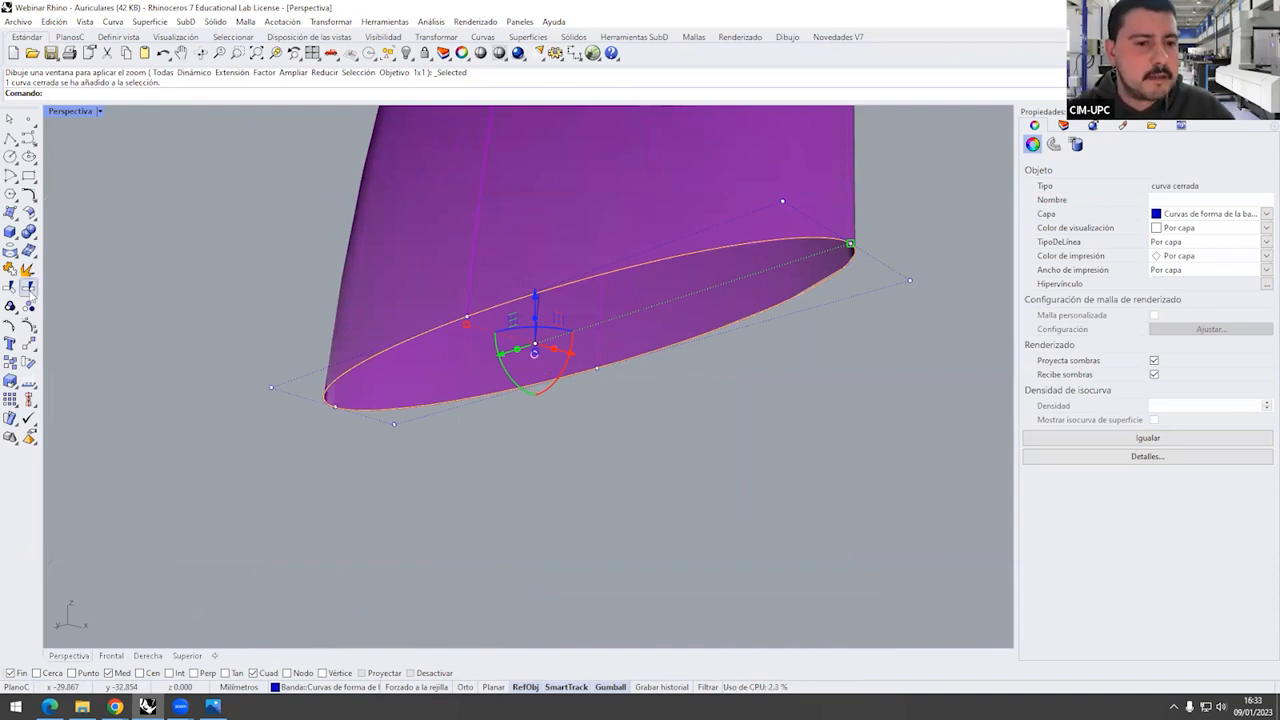
Split the ellipse at points, cutting at the two opposite quadrant points on its long sides
click(29, 288)
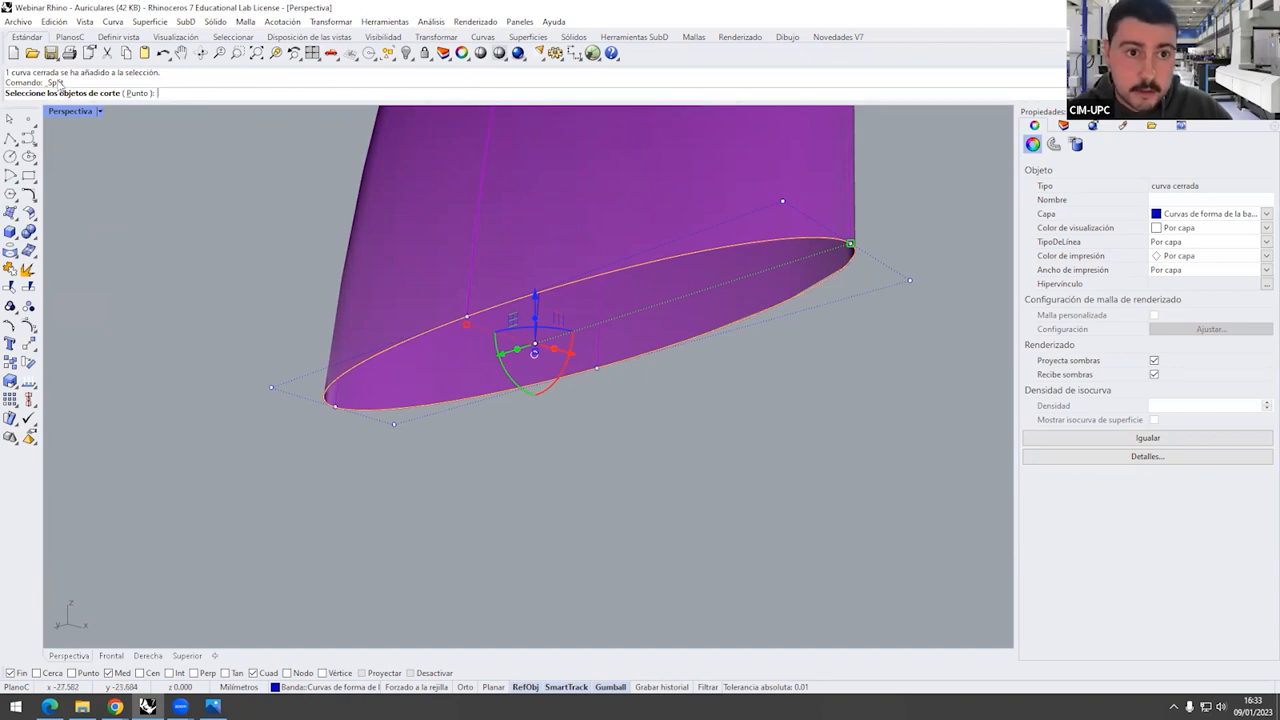
key(Escape)
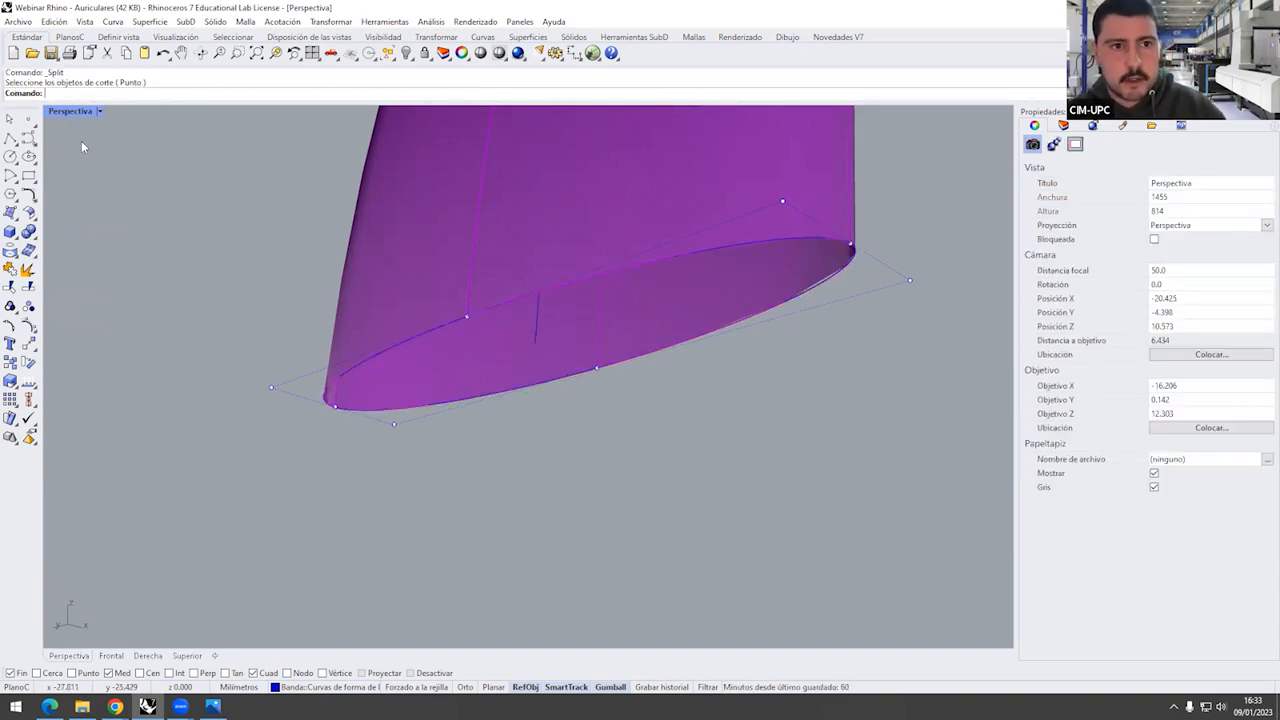
key(Return)
click(600, 345)
key(Return)
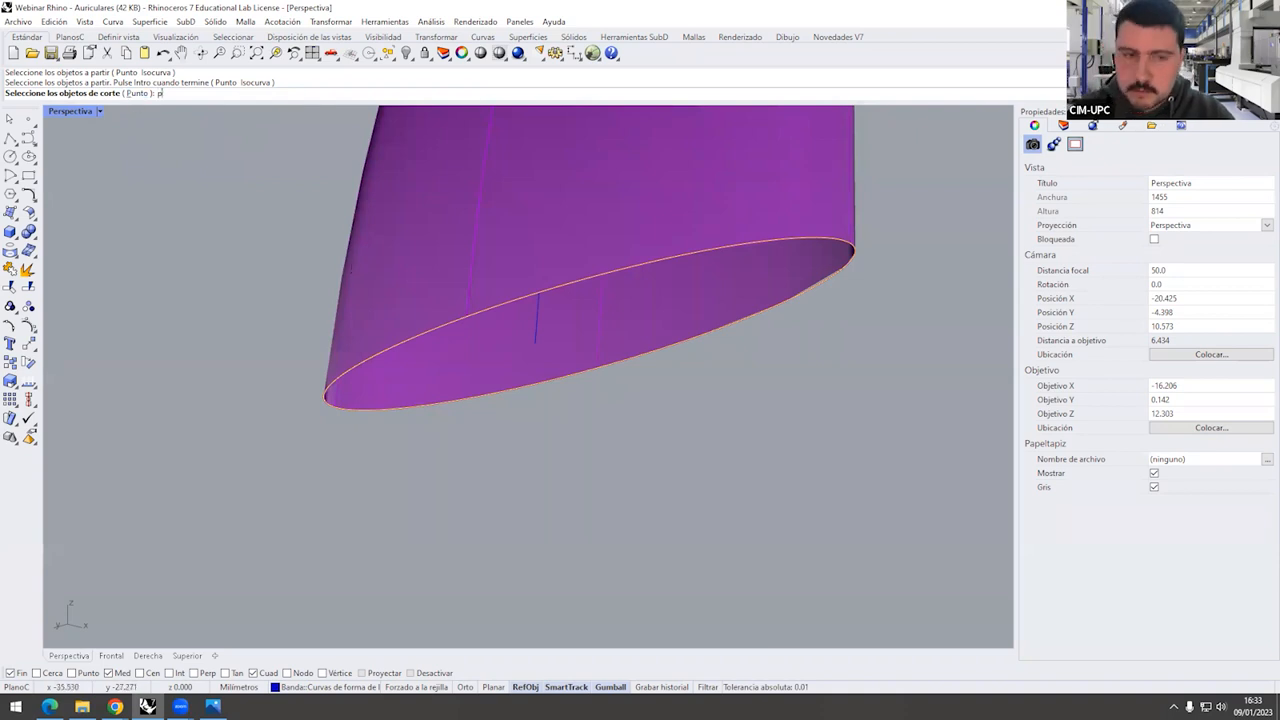
key(Return)
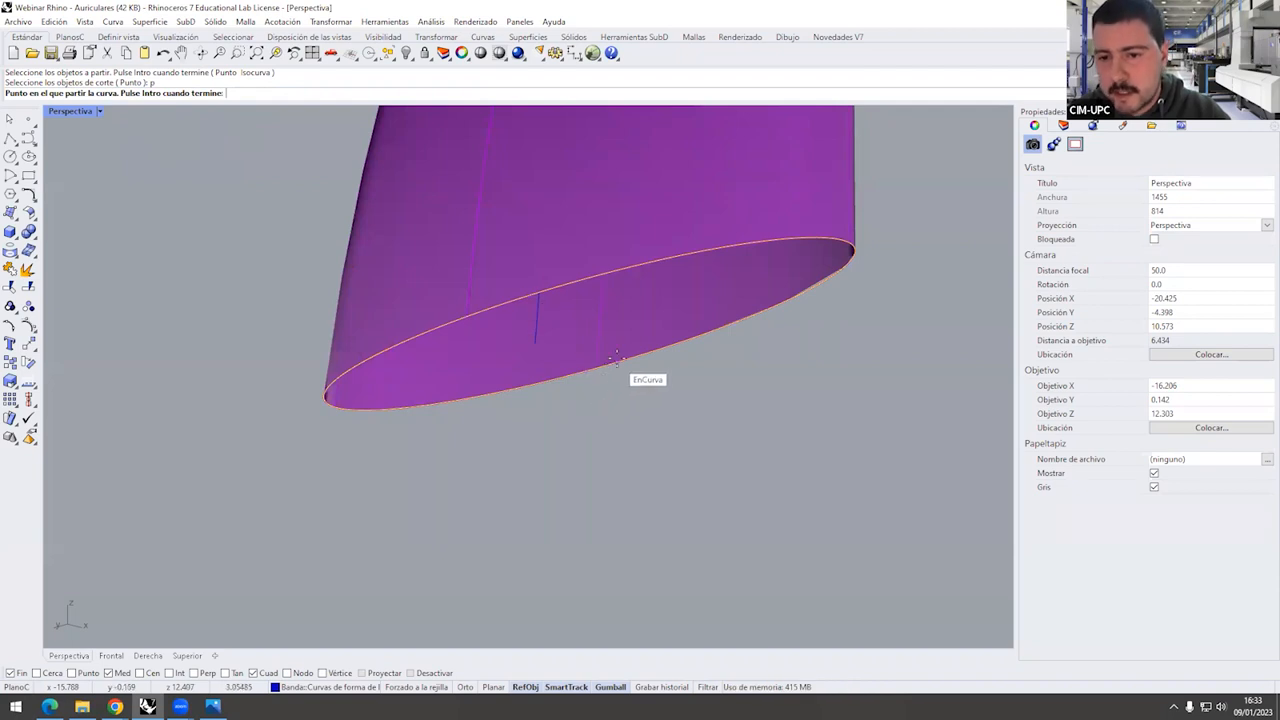
click(467, 318)
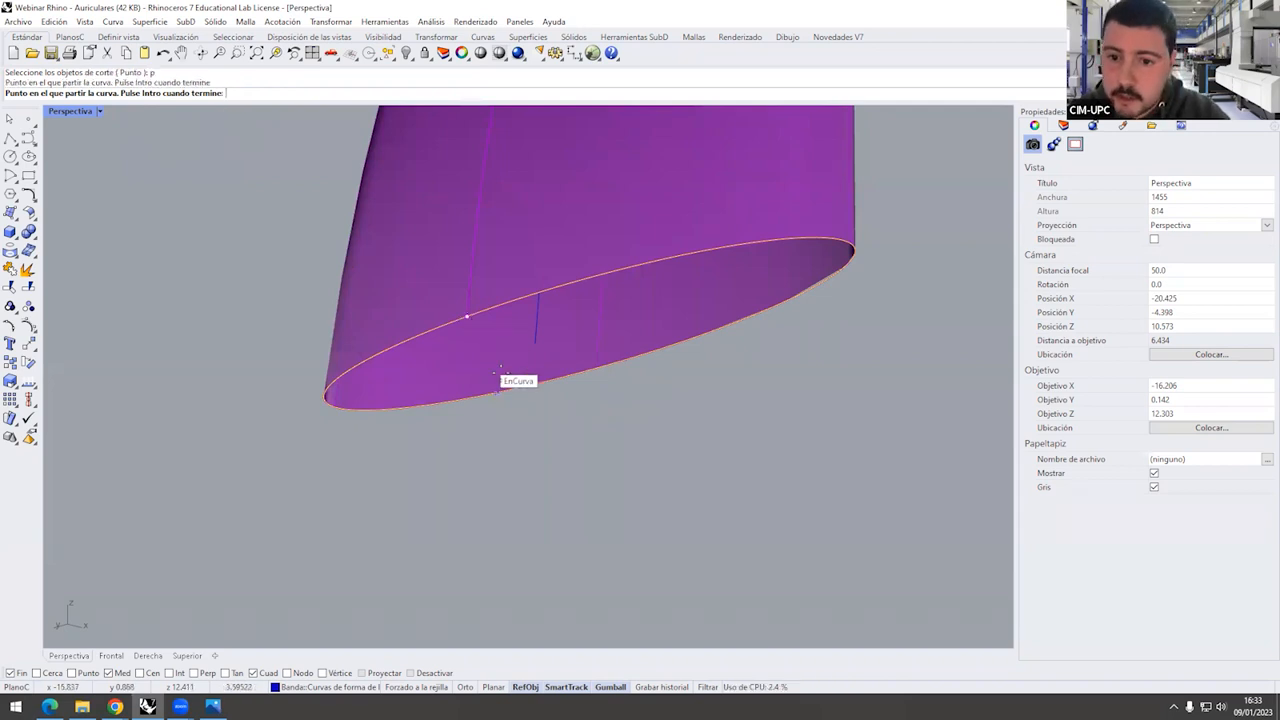
click(607, 358)
key(Return)
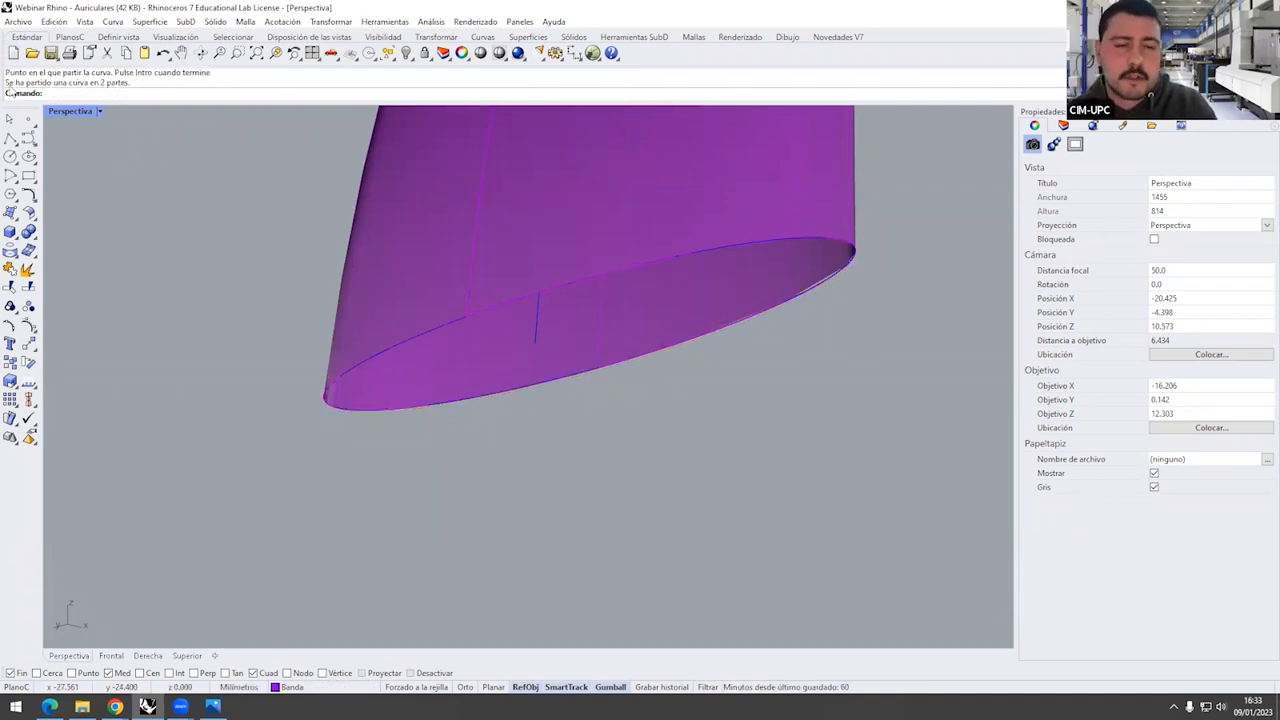
Revolve one half-ellipse about the axis between its endpoints, from its tip to the opposite tip, capping the open headband end
click(467, 316)
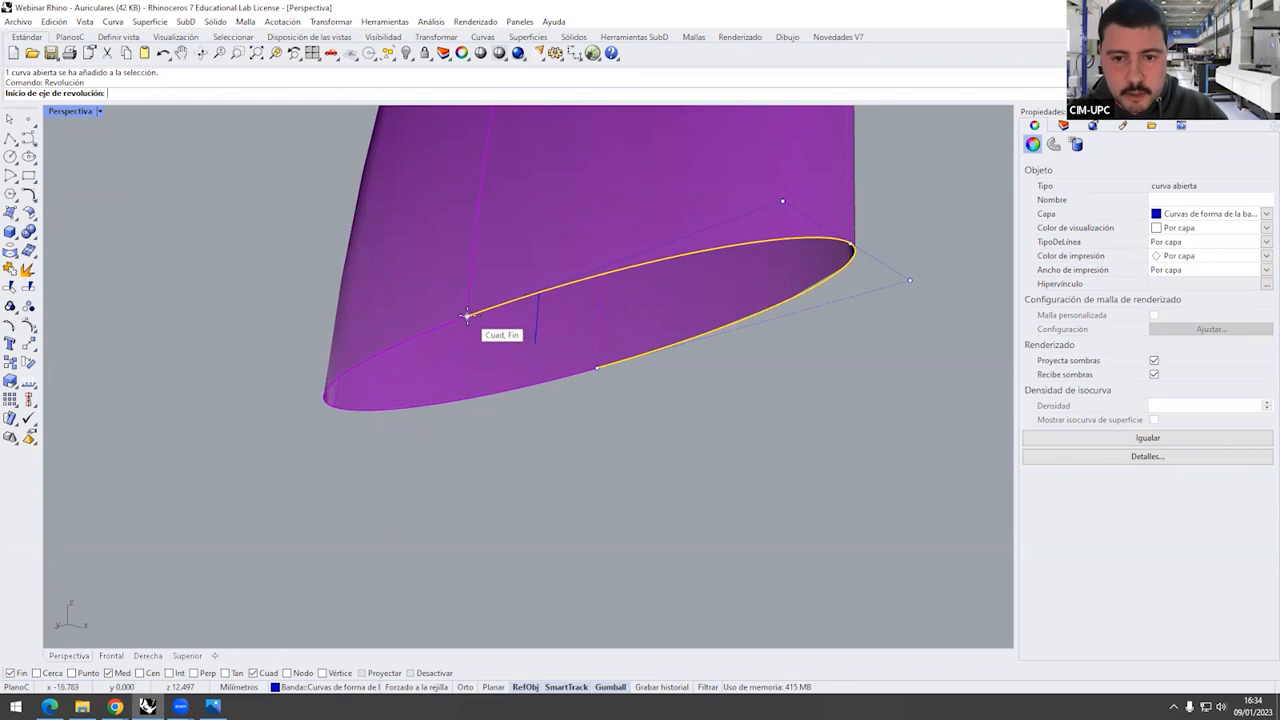
click(597, 368)
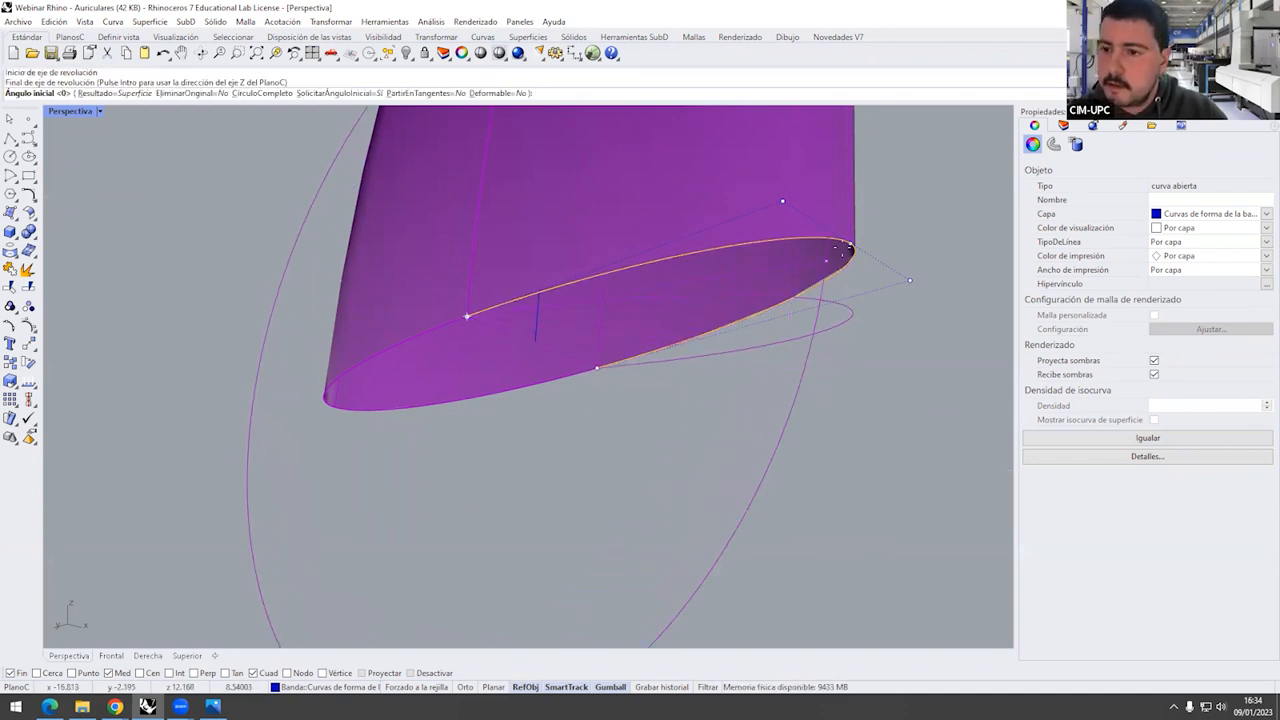
click(850, 245)
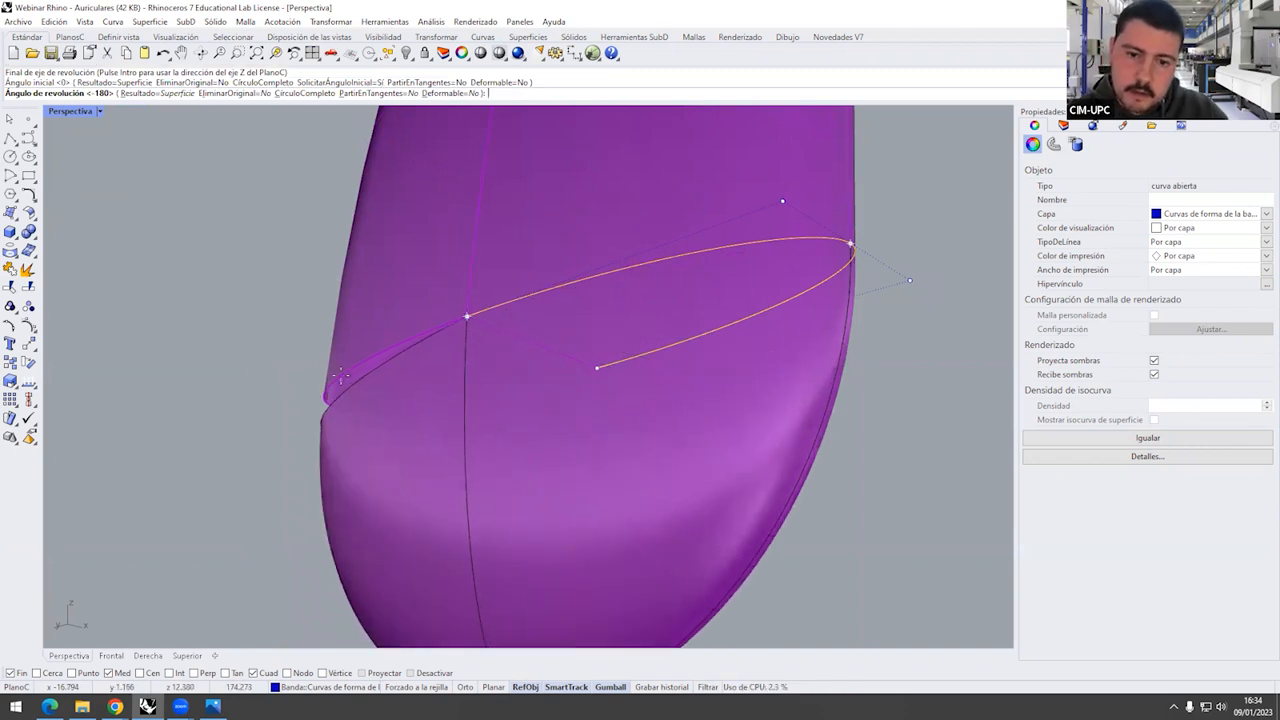
right_drag(347, 407, 482, 426)
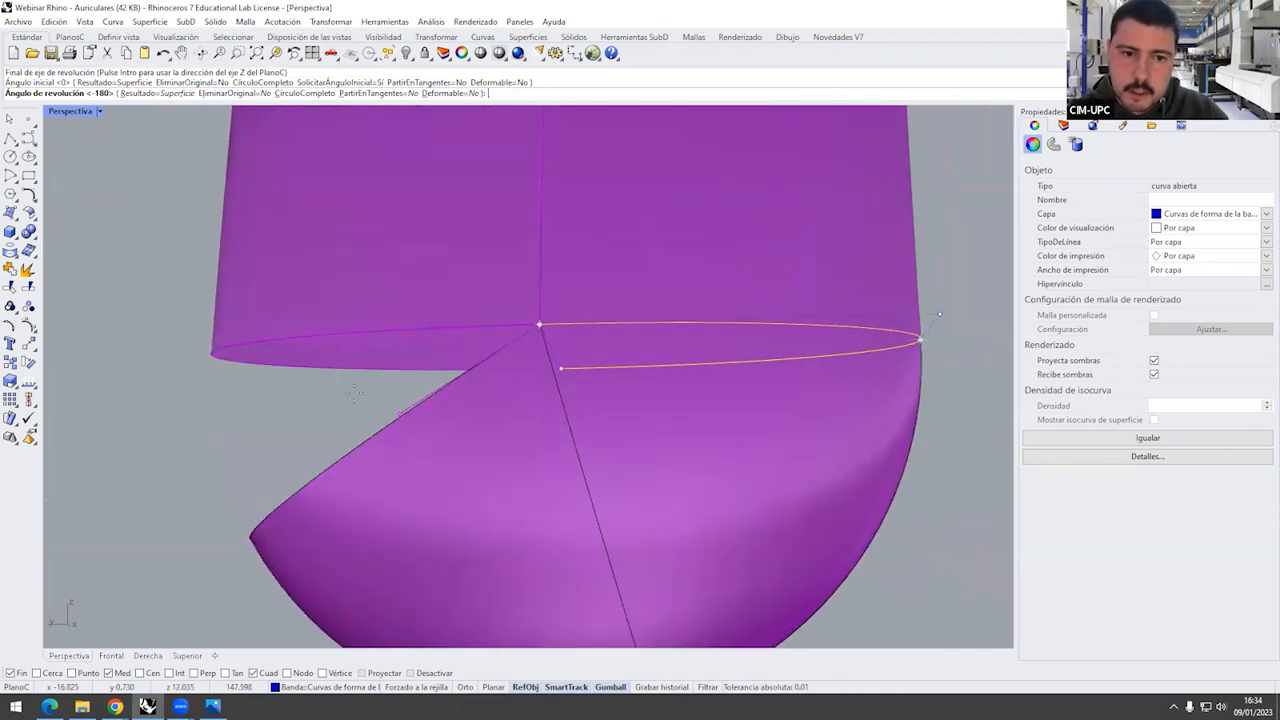
click(213, 354)
scroll(252, 380, down, 10)
scroll(280, 400, up, 6)
click(778, 392)
Join the headband surface and both rounded end caps into one solid
right_drag(803, 374, 614, 386)
scroll(614, 386, down, 14)
scroll(813, 380, up, 4)
scroll(813, 380, down, 12)
scroll(957, 353, up, 8)
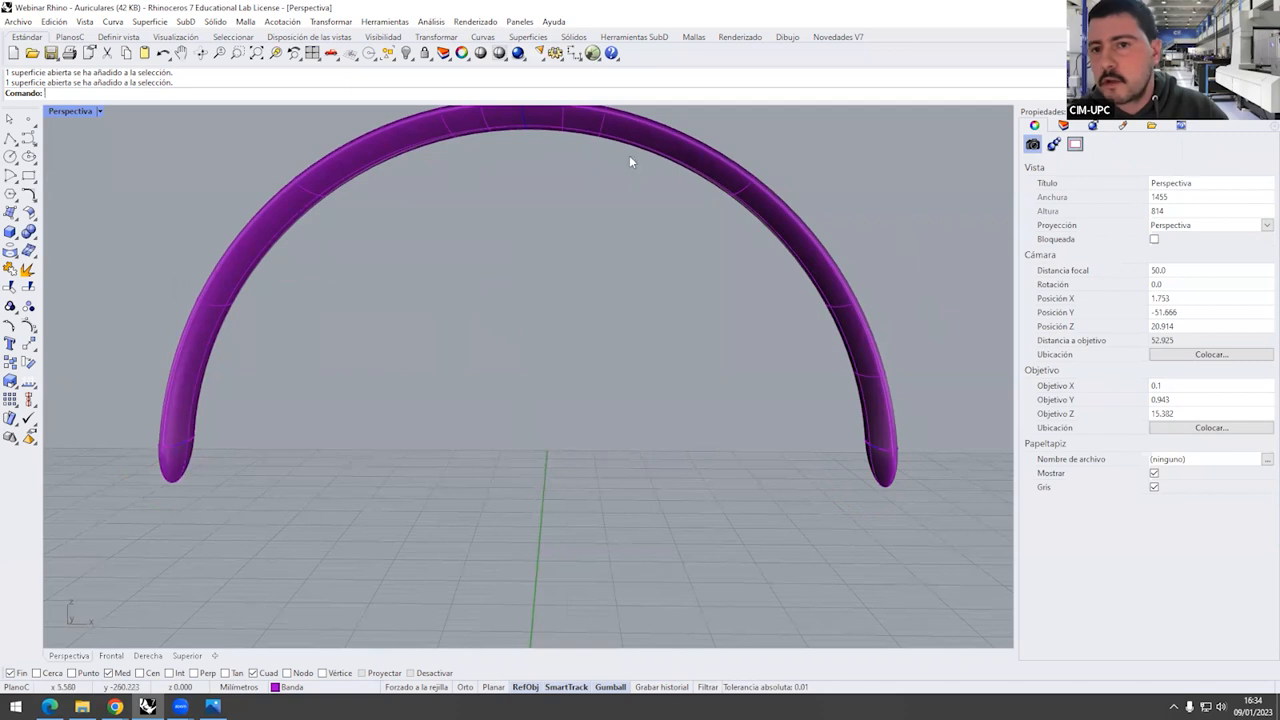
click(889, 474)
shift+click(878, 410)
shift+click(170, 460)
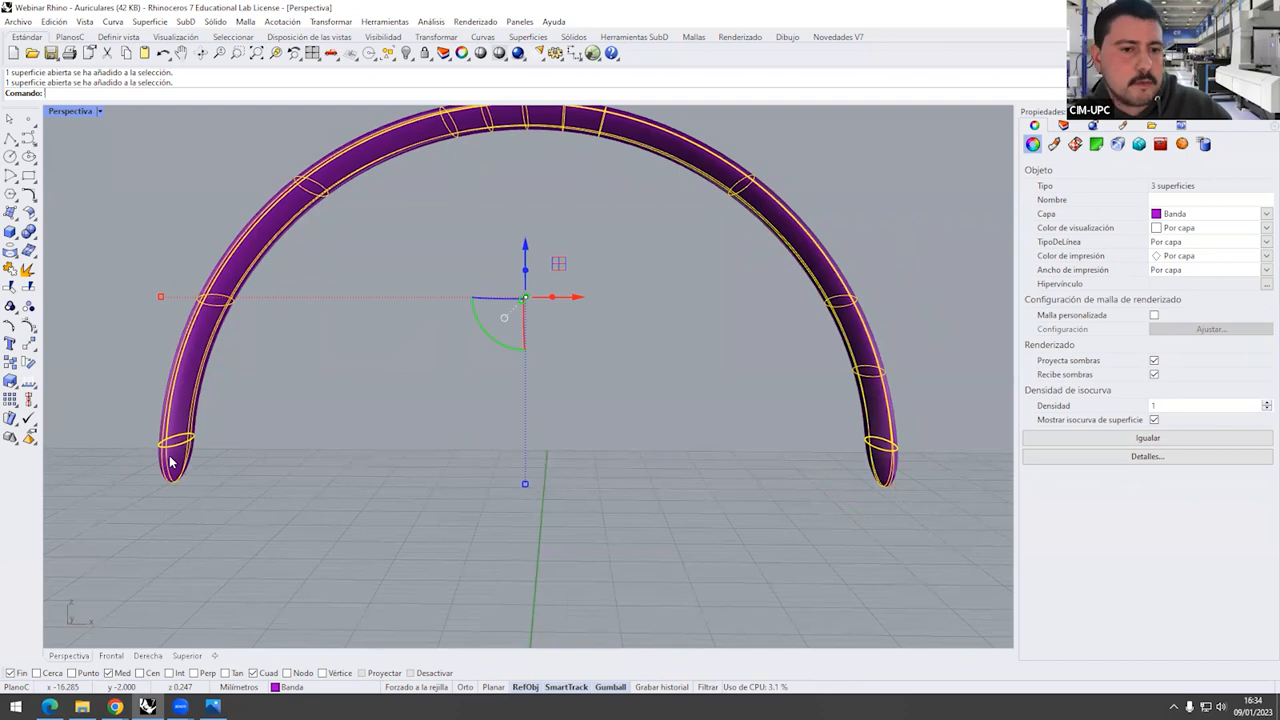
click(13, 273)
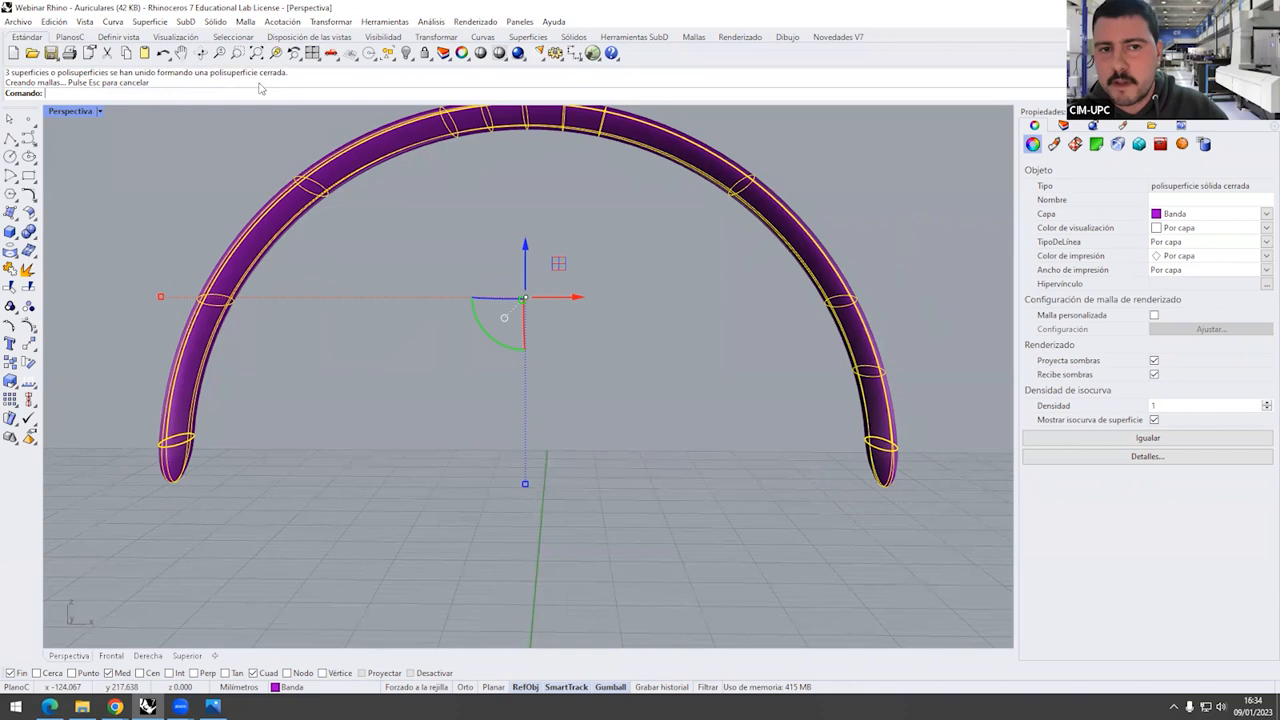
Inspect the joined headband and its rounded ends from several angles
click(896, 214)
click(820, 261)
click(900, 250)
scroll(890, 250, down, 4)
right_drag(890, 250, 797, 290)
right_drag(904, 382, 901, 450)
scroll(846, 382, up, 4)
scroll(846, 382, down, 2)
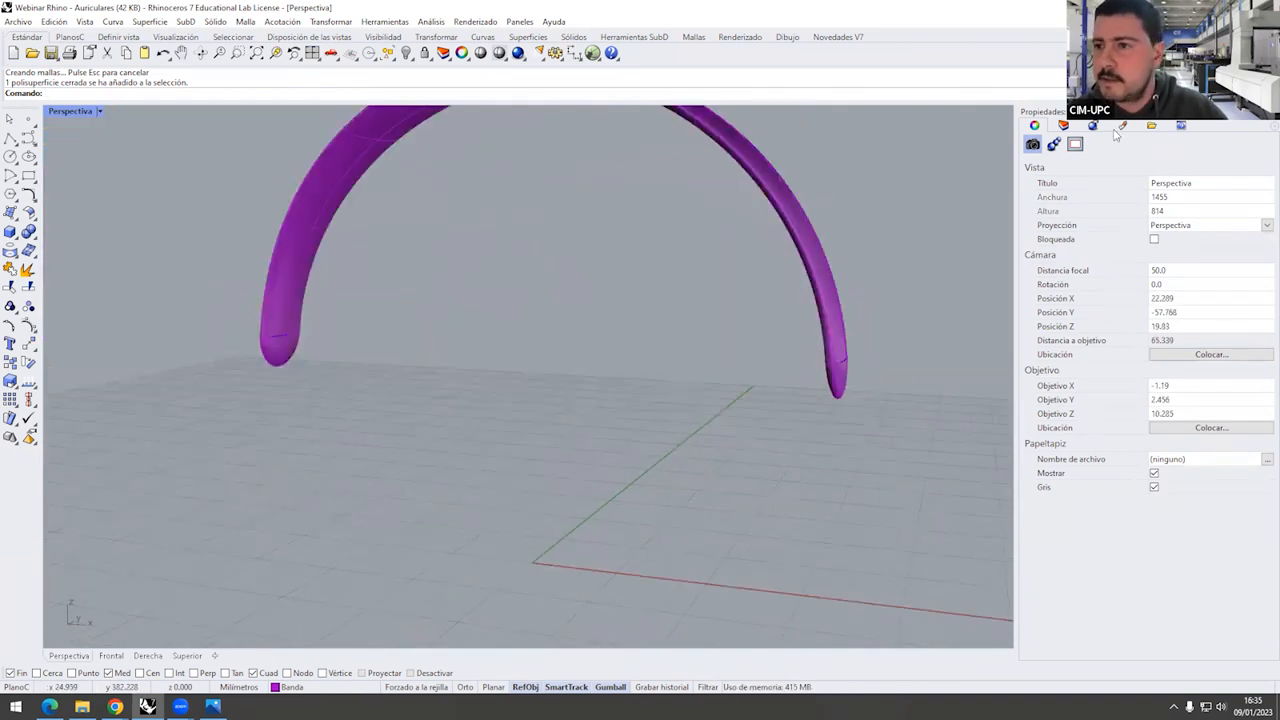
Show the Cable layer, make it current, and check the coiled cable in the reference image
click(1063, 126)
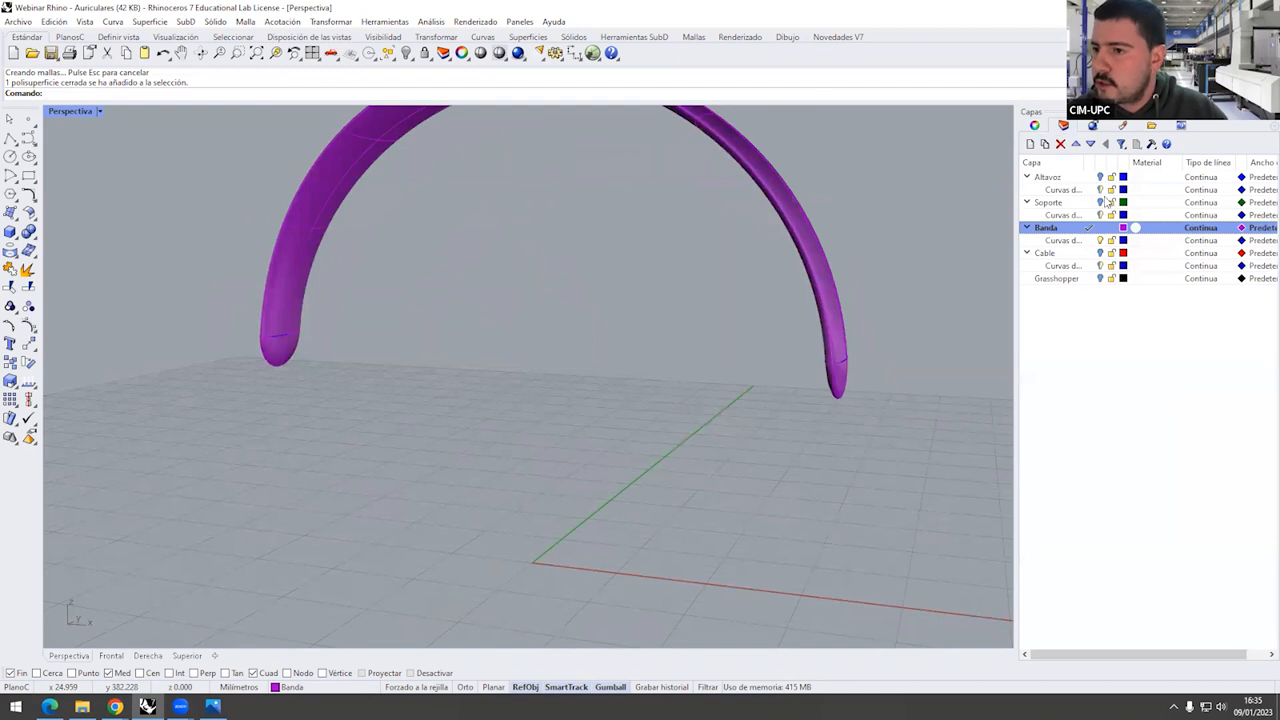
click(1100, 202)
click(1100, 177)
click(1100, 177)
right_drag(760, 277, 691, 400)
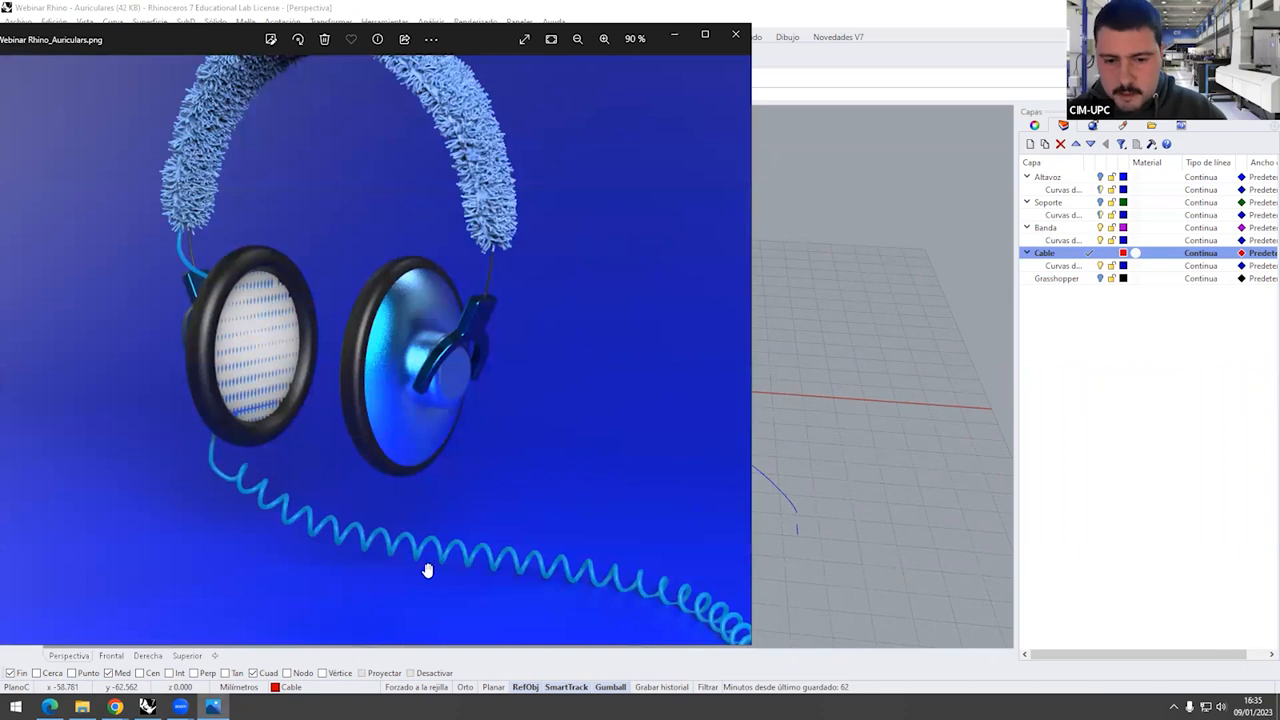
key(ctrl)
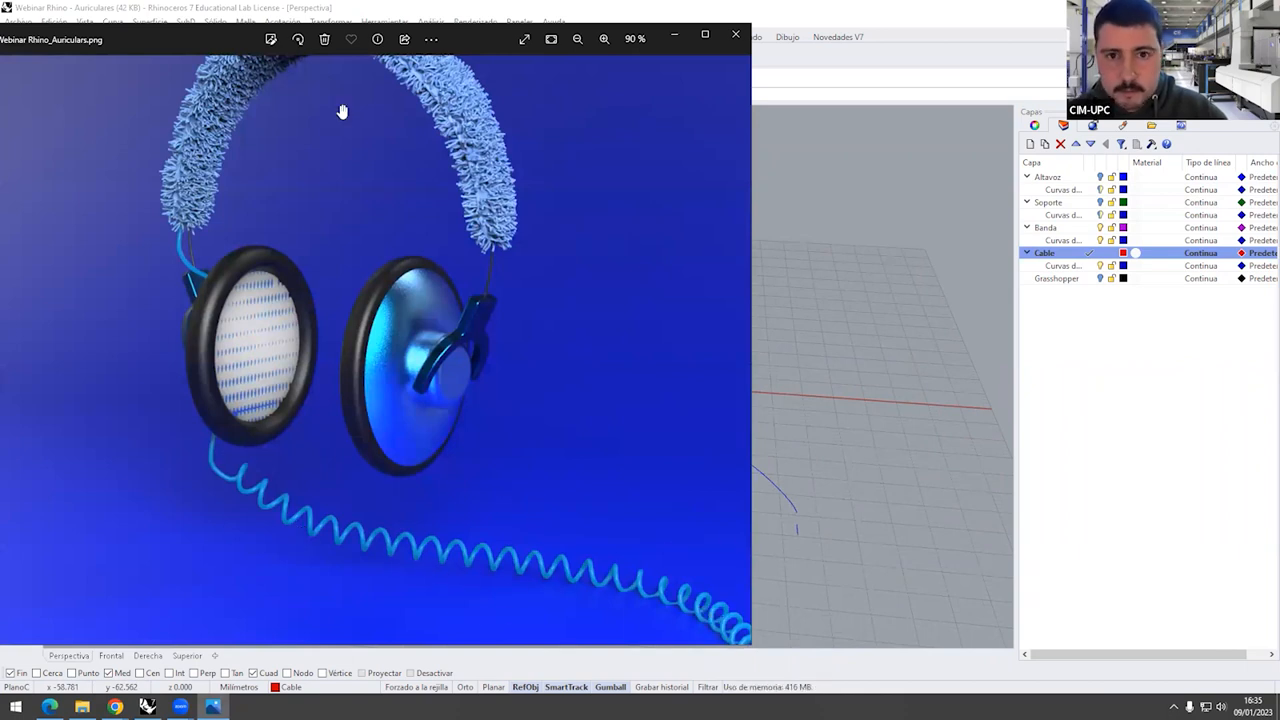
drag(461, 48, 0, 60)
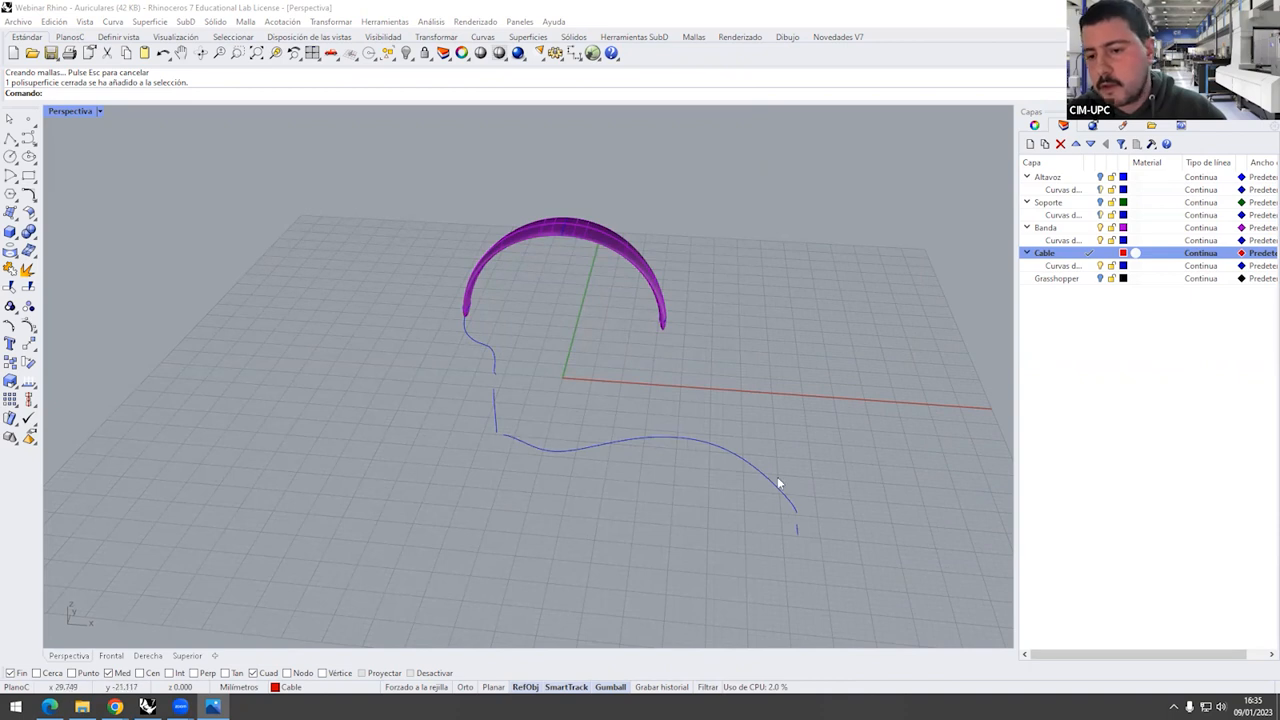
Set up a Helix around a curve, using the long wavy cable curve as its axis
right_drag(537, 486, 650, 430)
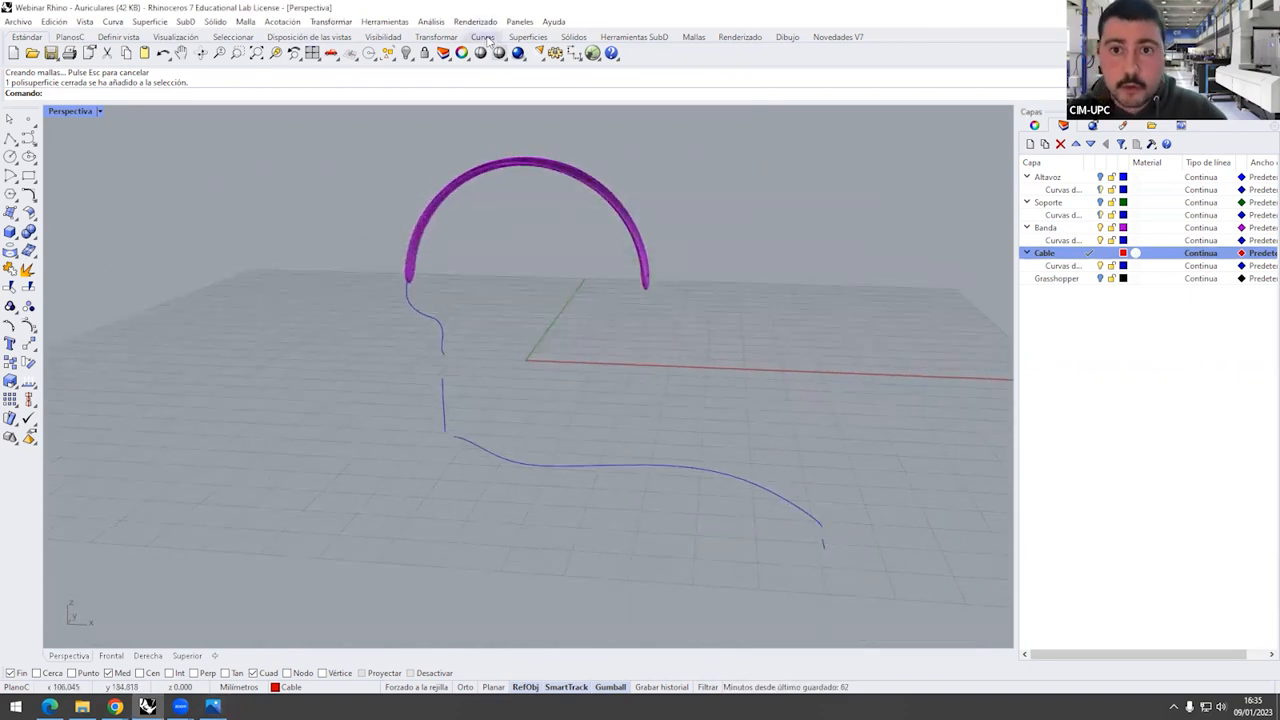
click(483, 37)
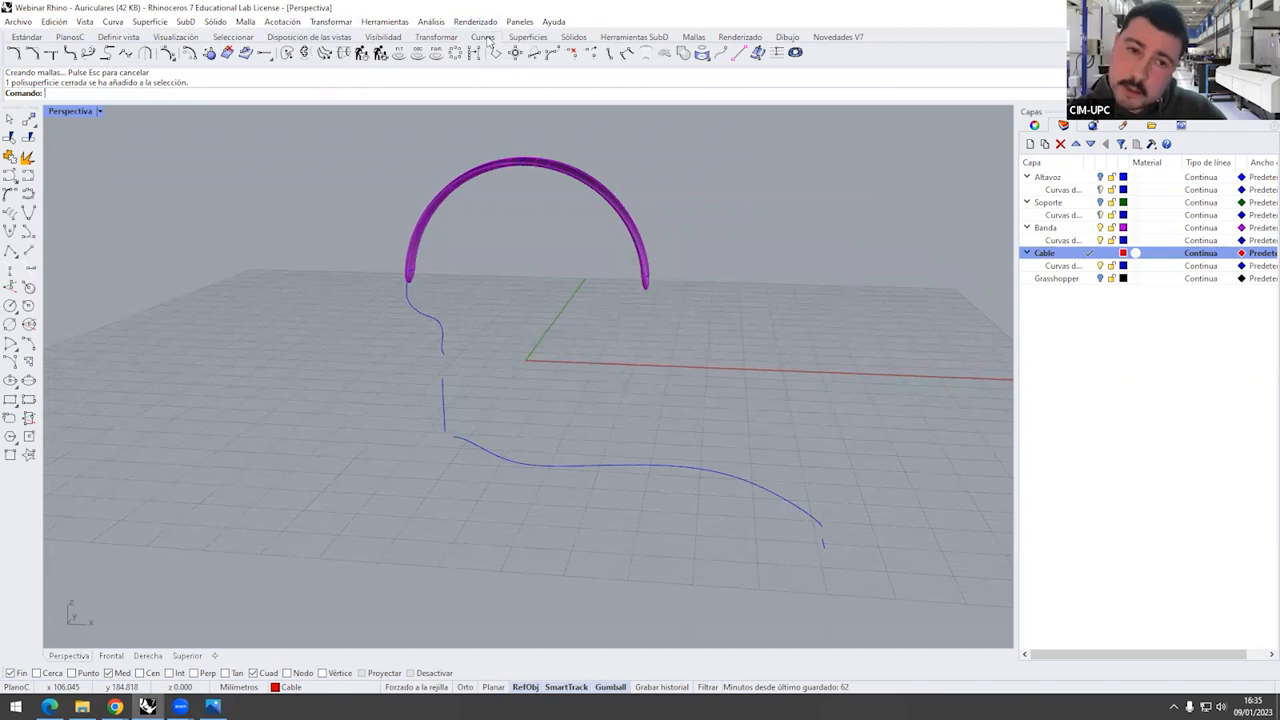
click(13, 219)
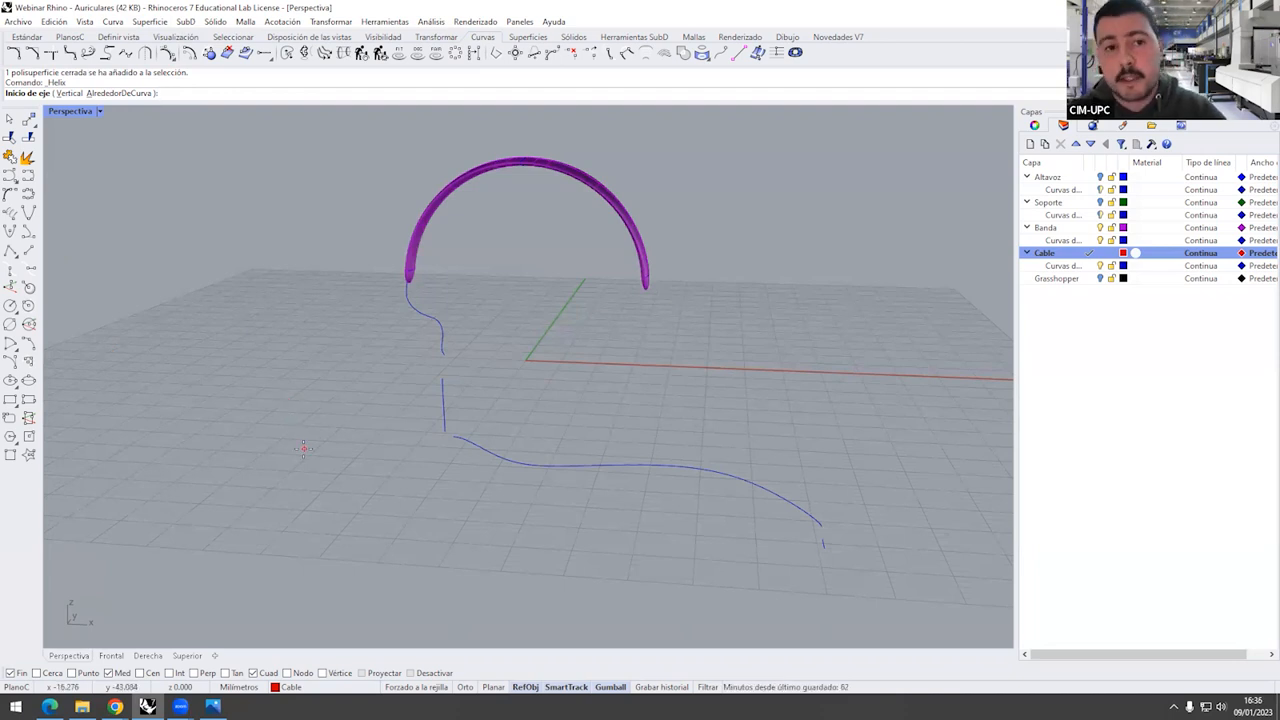
click(120, 93)
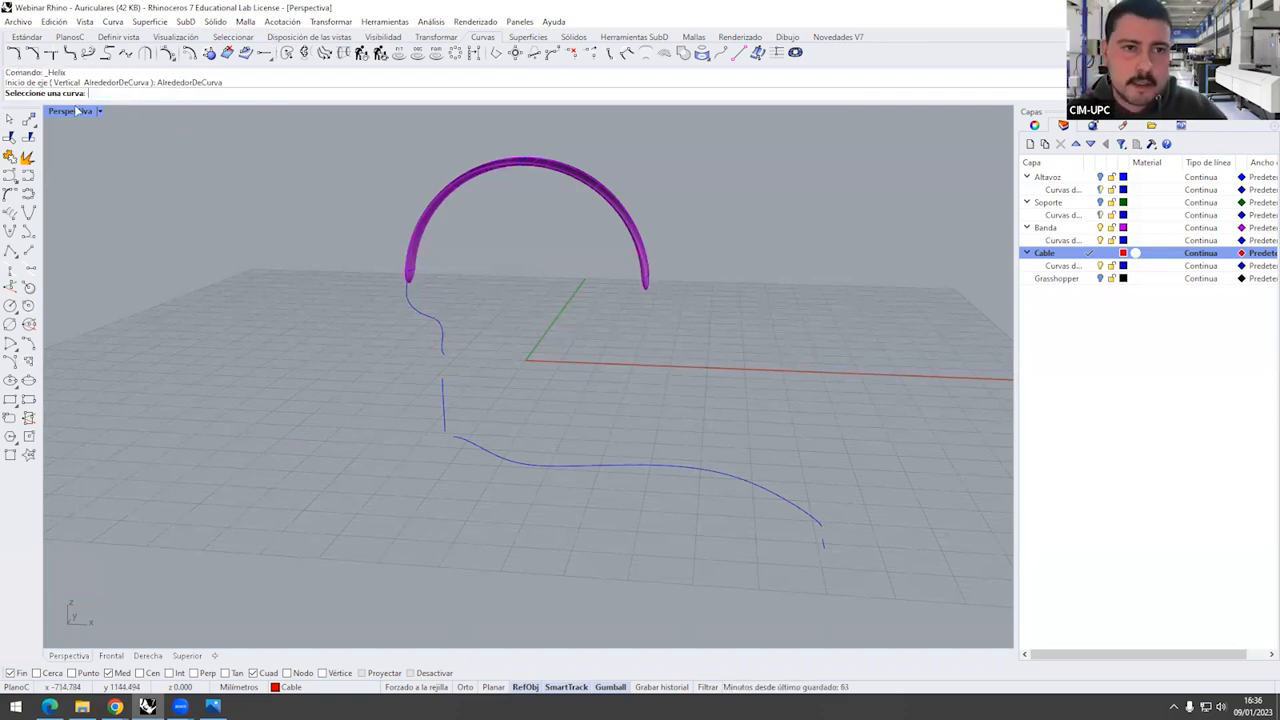
click(757, 482)
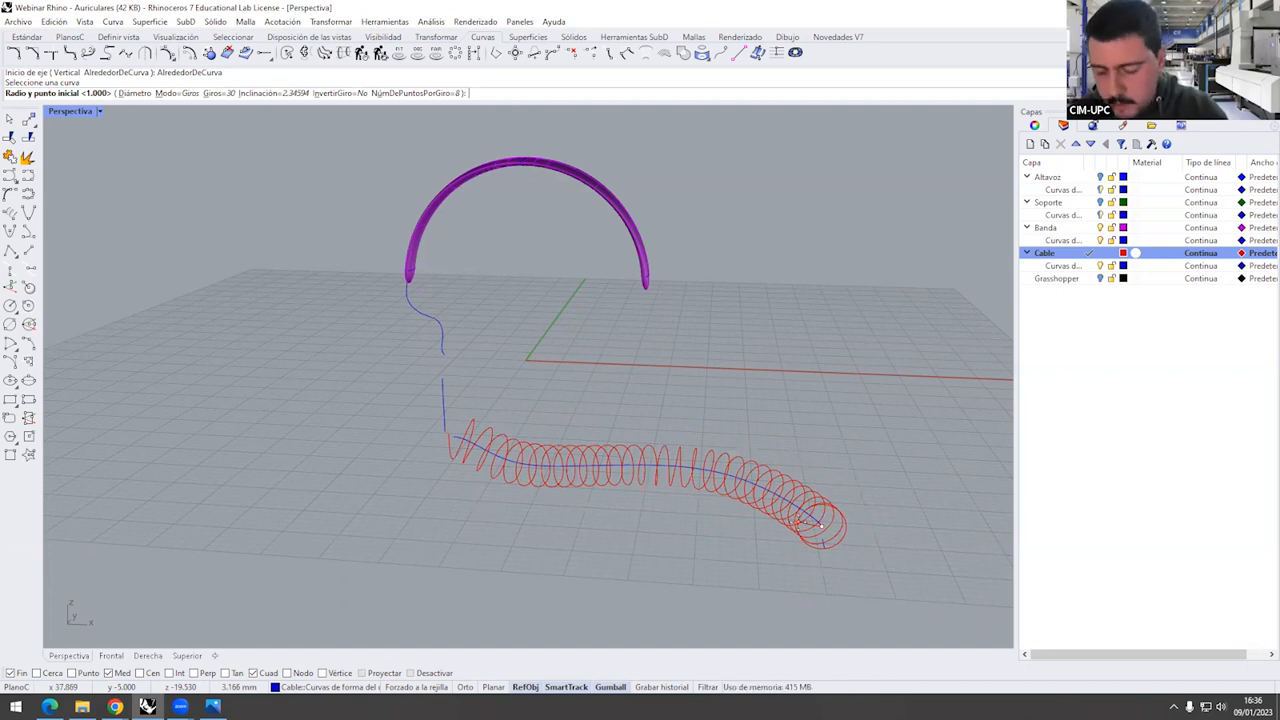
Create the helix around the cable curve with a radius of 1 mm and 35 turns
key(Return)
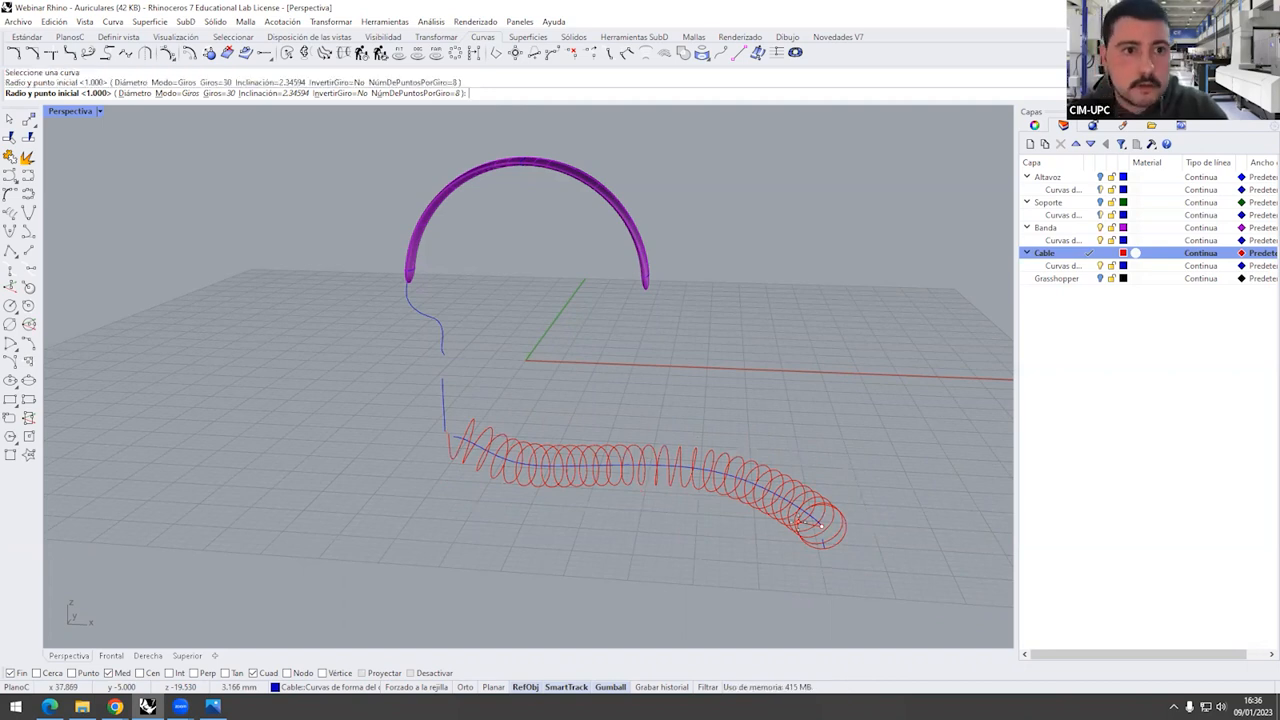
text(1)
key(Return)
click(218, 93)
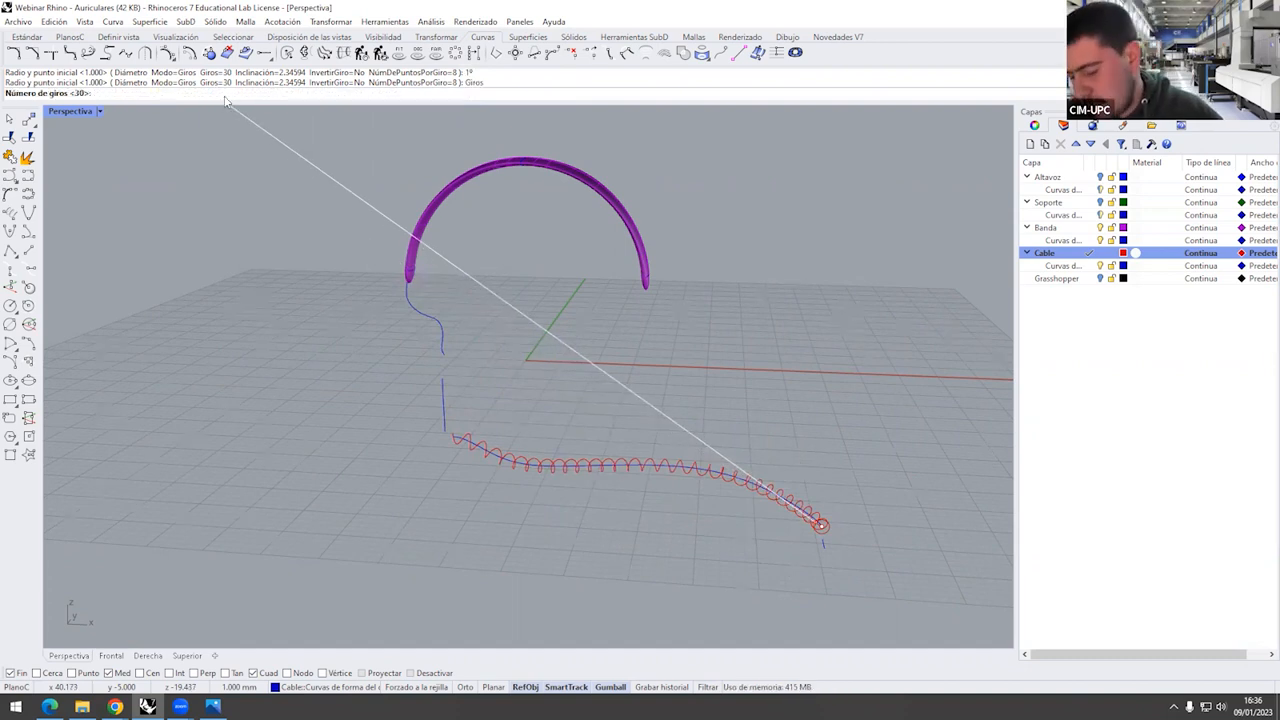
text(35)
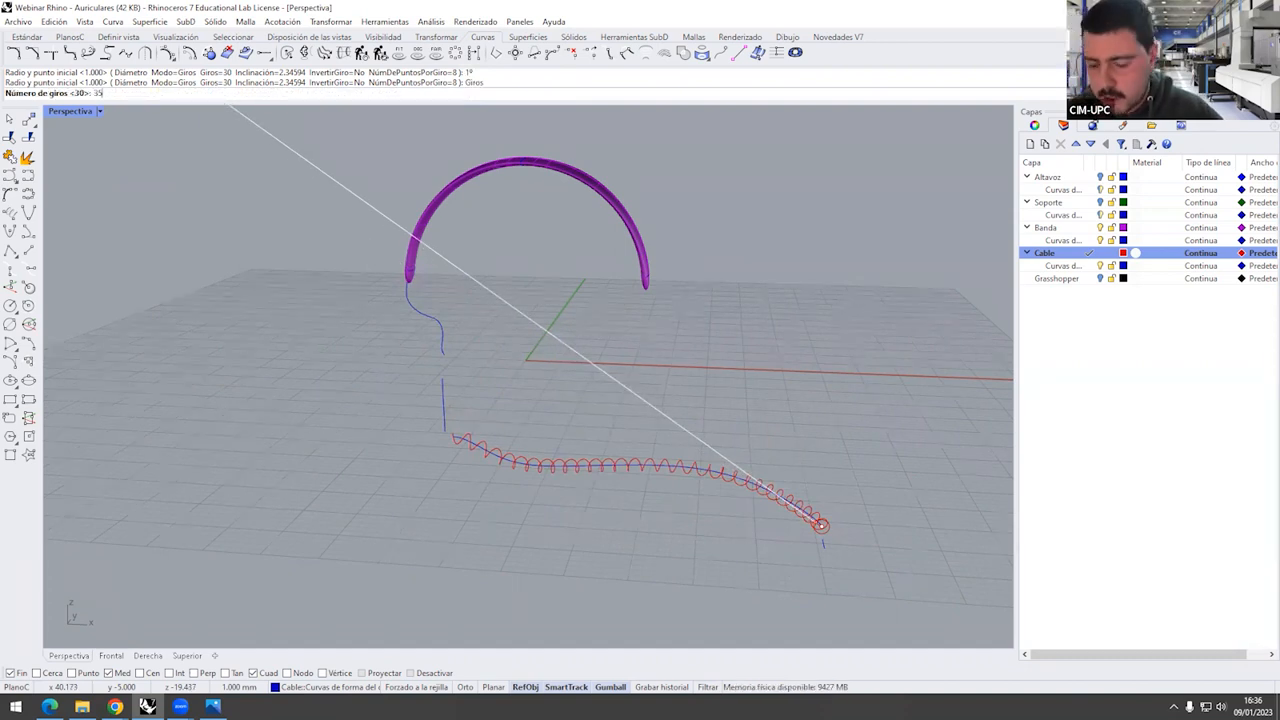
key(Return)
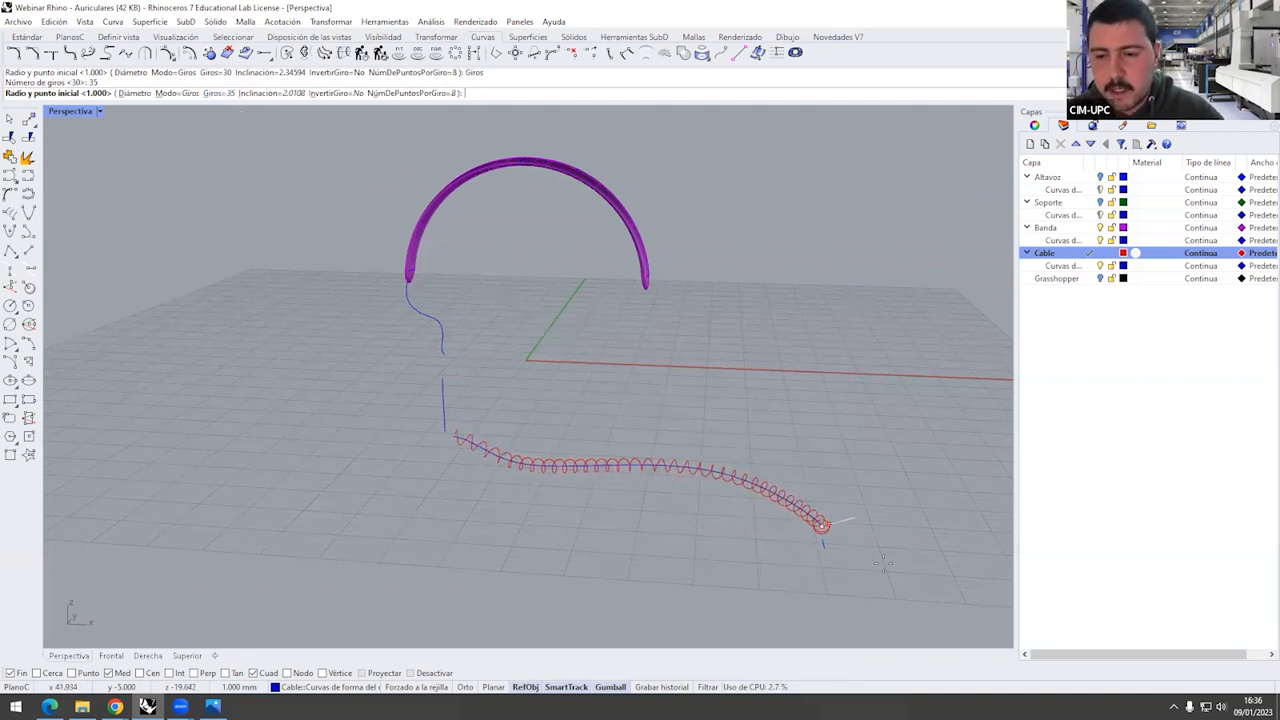
click(773, 535)
scroll(758, 518, down, 3)
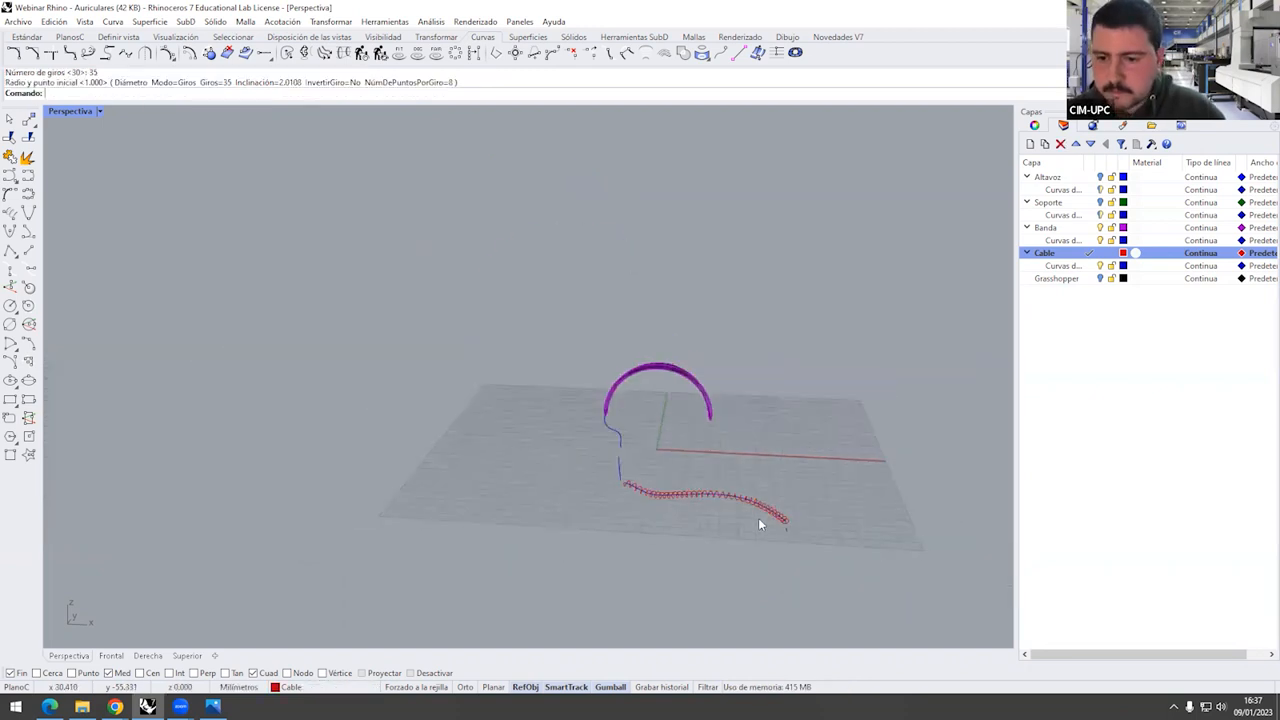
right_drag(758, 518, 682, 468)
scroll(682, 468, up, 1)
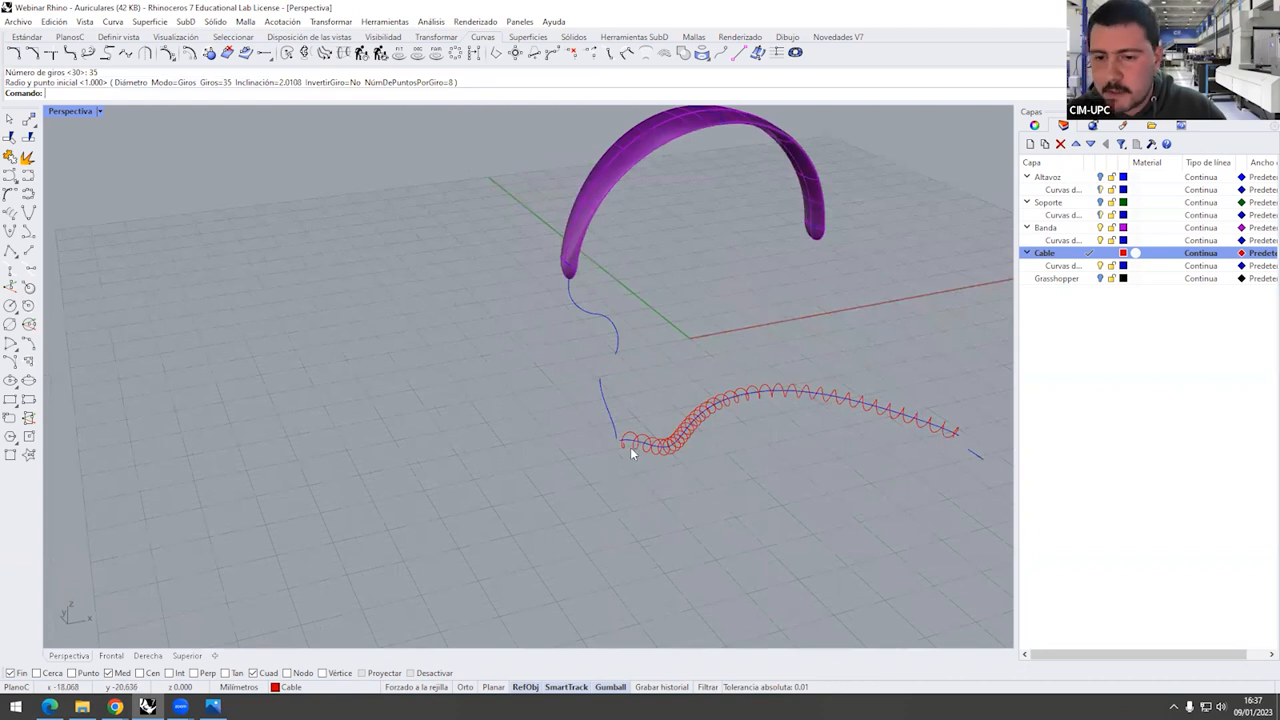
Examine the gap between the start of the helix and the upright straight cable segment
scroll(646, 474, down, 2)
scroll(645, 540, up, 5)
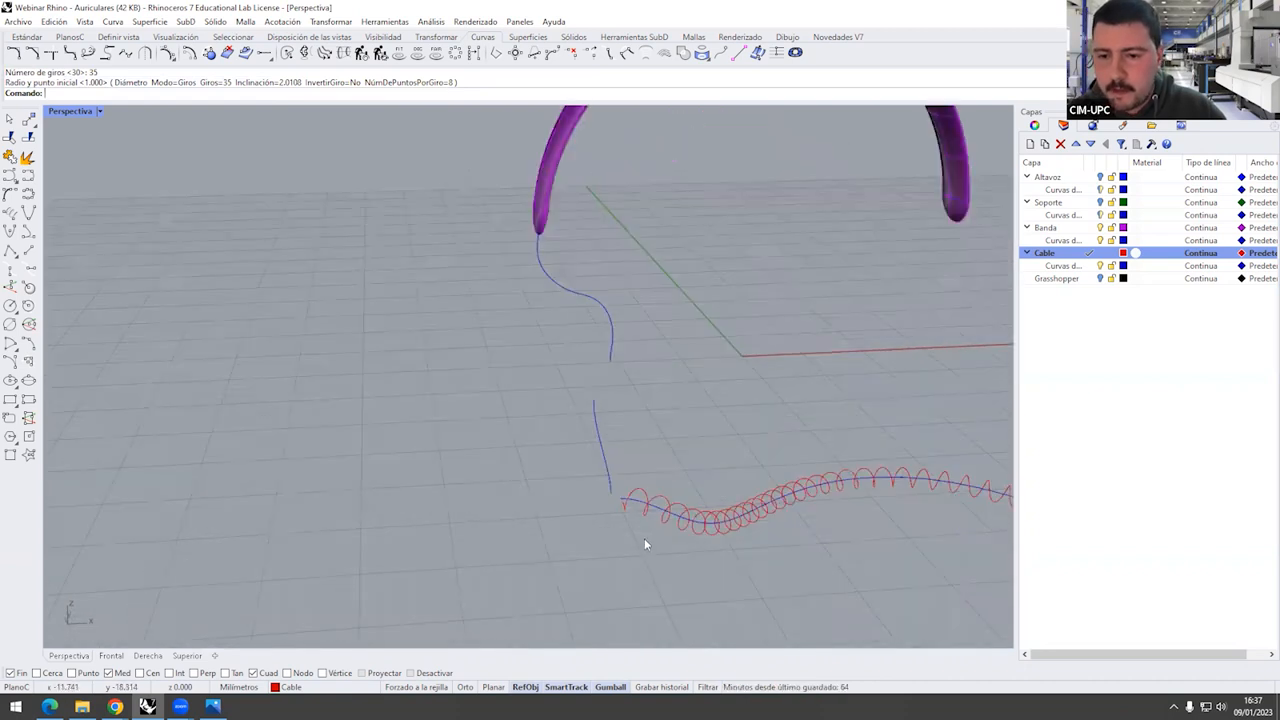
scroll(643, 545, down, 2)
right_drag(714, 443, 722, 523)
click(722, 518)
click(686, 406)
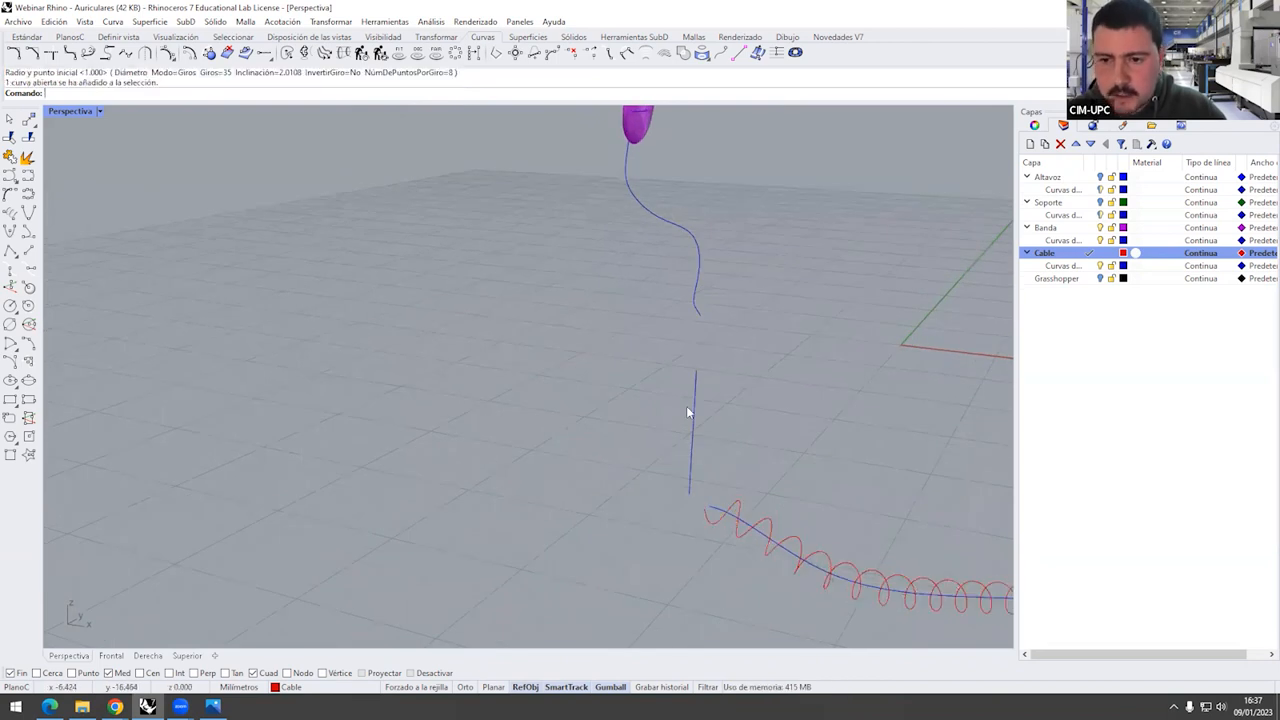
click(692, 408)
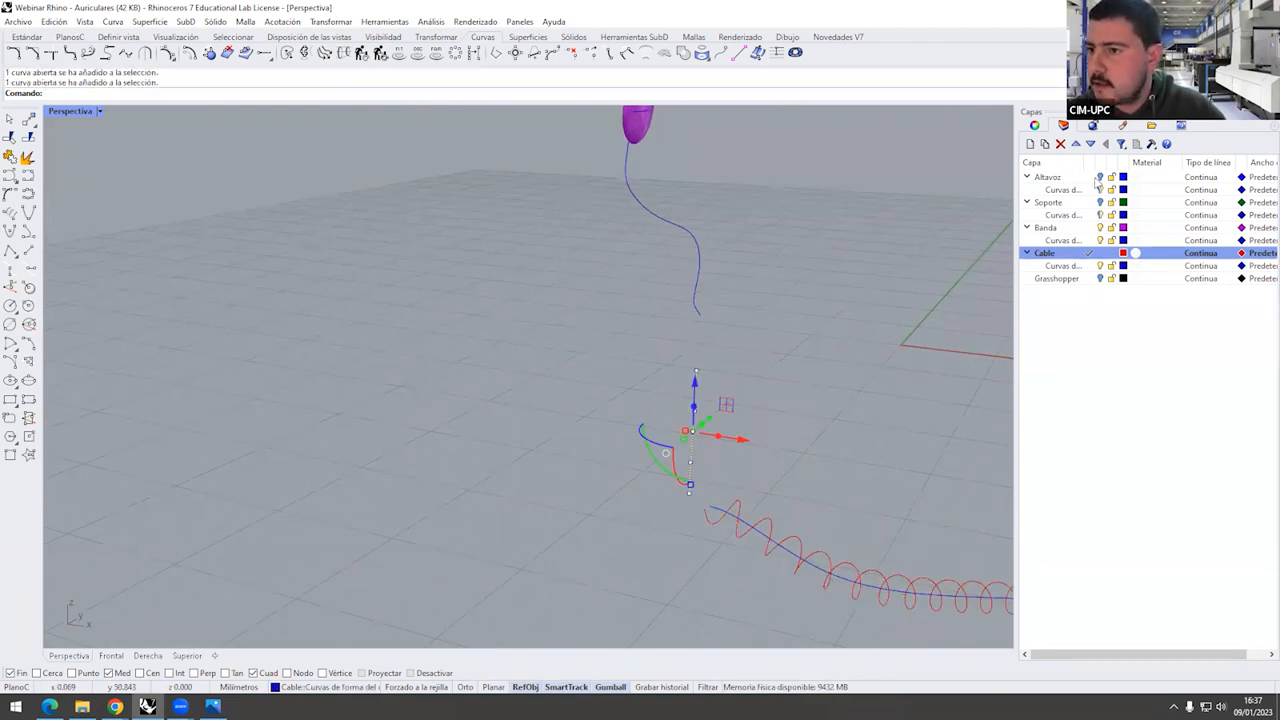
click(1100, 177)
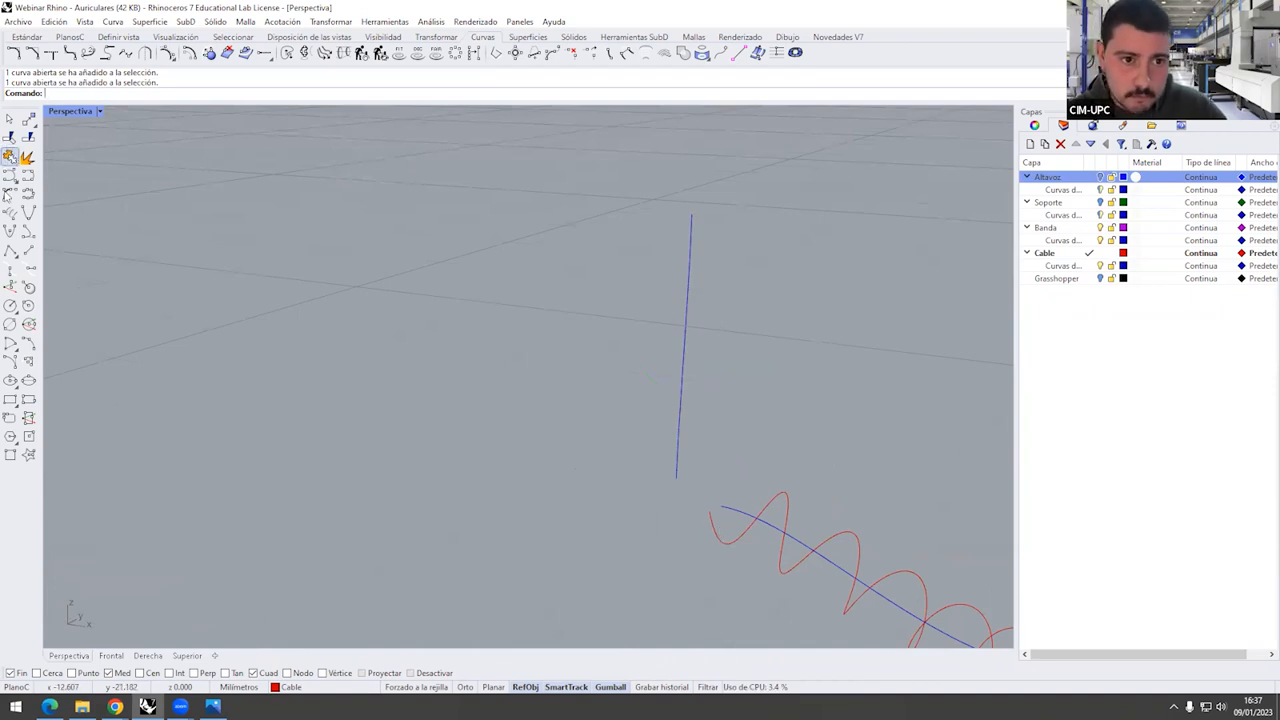
Set up a curve Match from the helix's start to the lower end of the upright straight cable segment
click(8, 176)
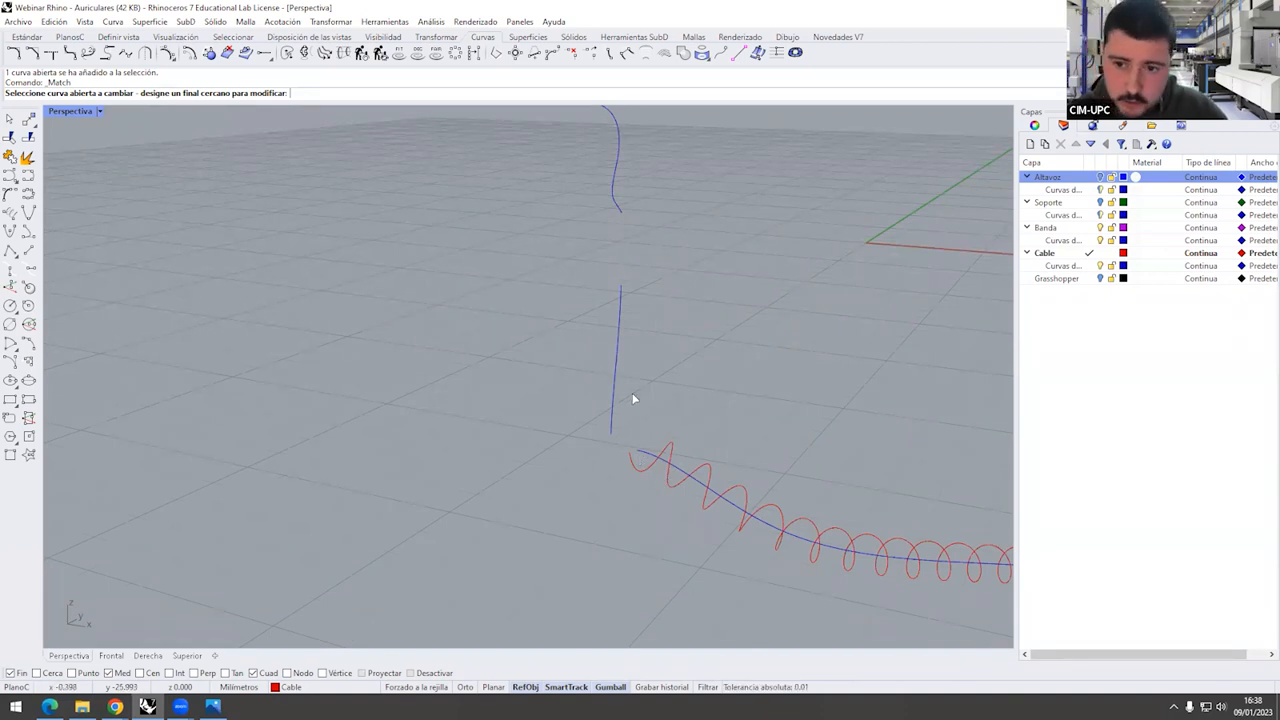
right_drag(634, 449, 234, 197)
scroll(729, 455, down, 14)
scroll(978, 557, down, 2)
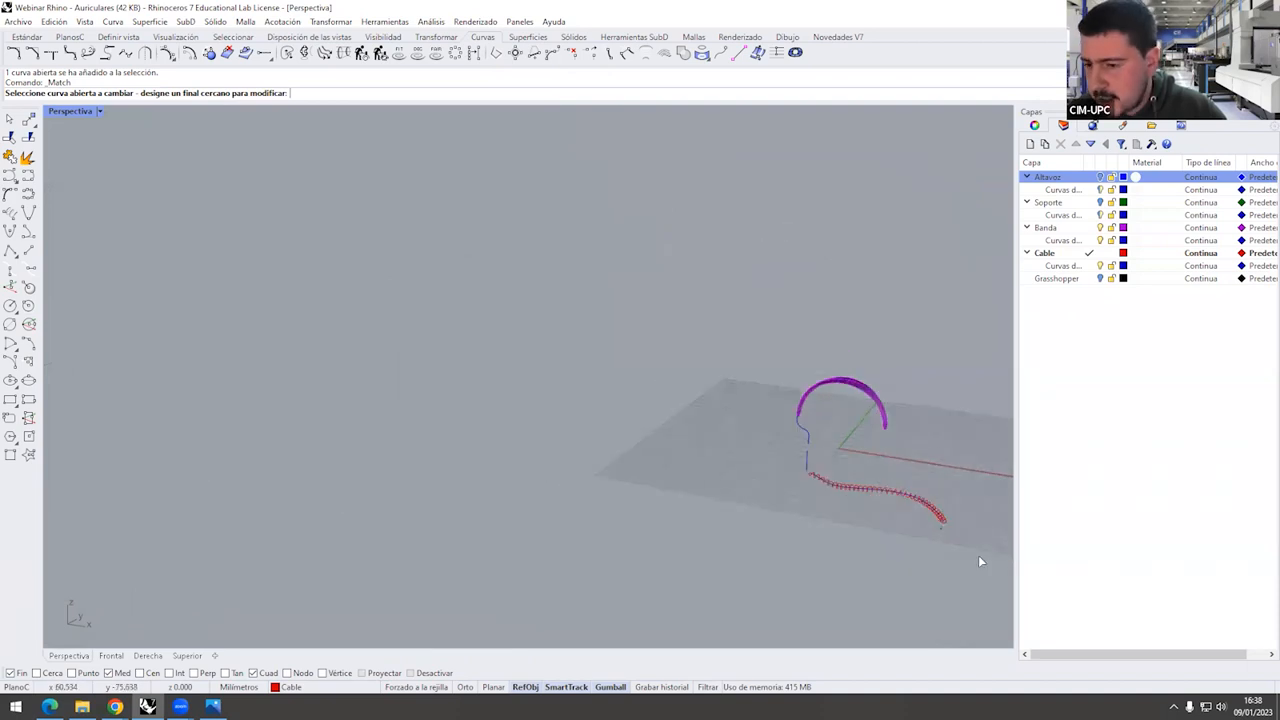
scroll(874, 520, up, 2)
scroll(737, 449, up, 5)
scroll(715, 480, up, 3)
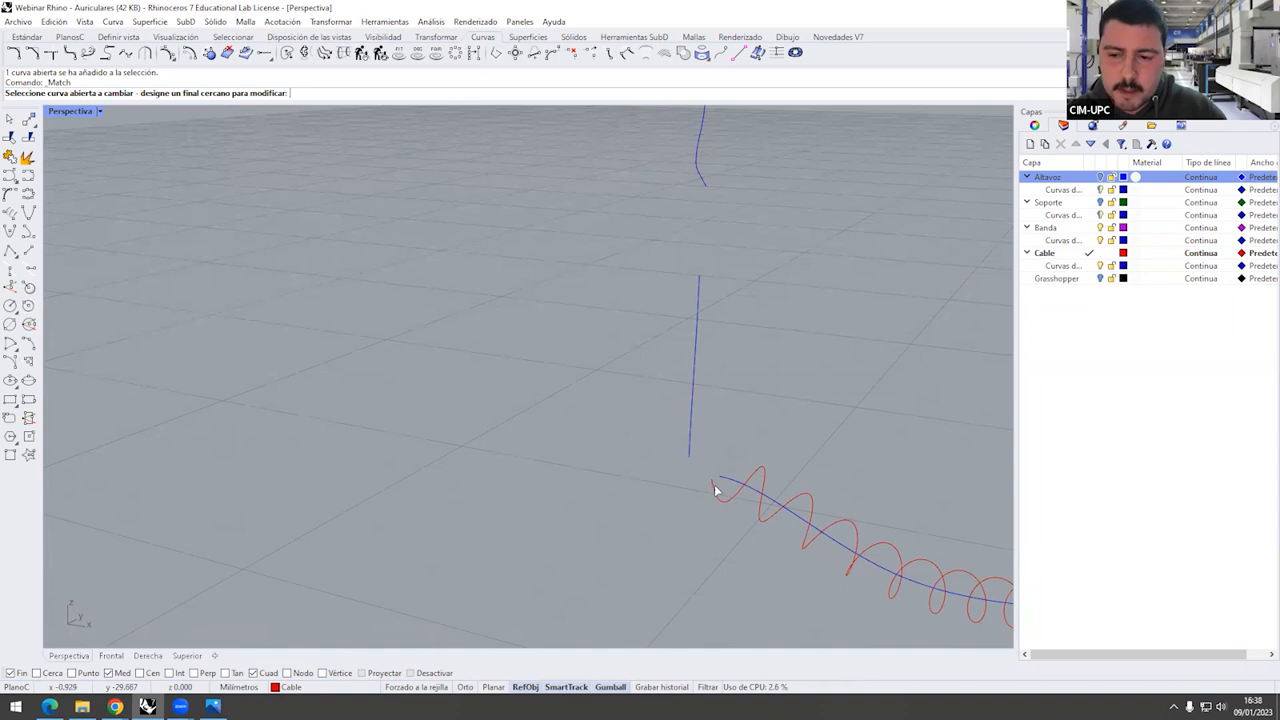
click(716, 496)
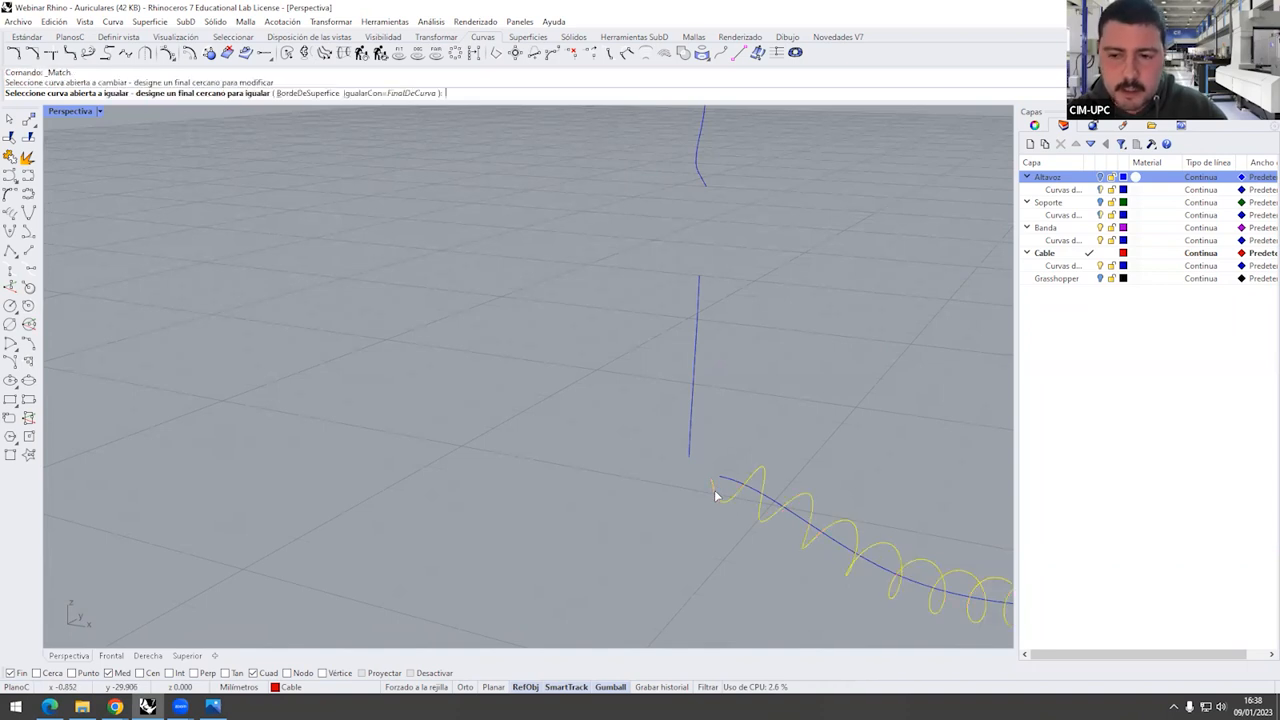
click(688, 446)
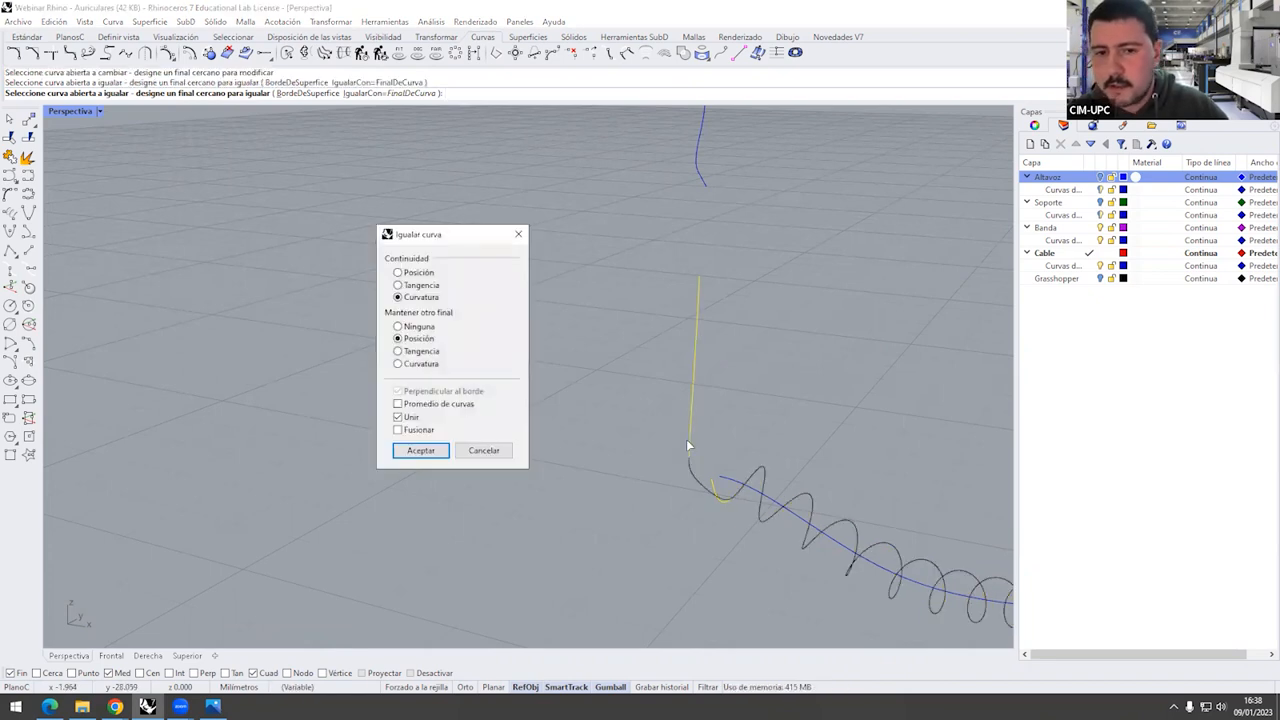
Compare position and tangency continuity, then match with Curvature, preserving the other end's position and joining the curves
click(420, 285)
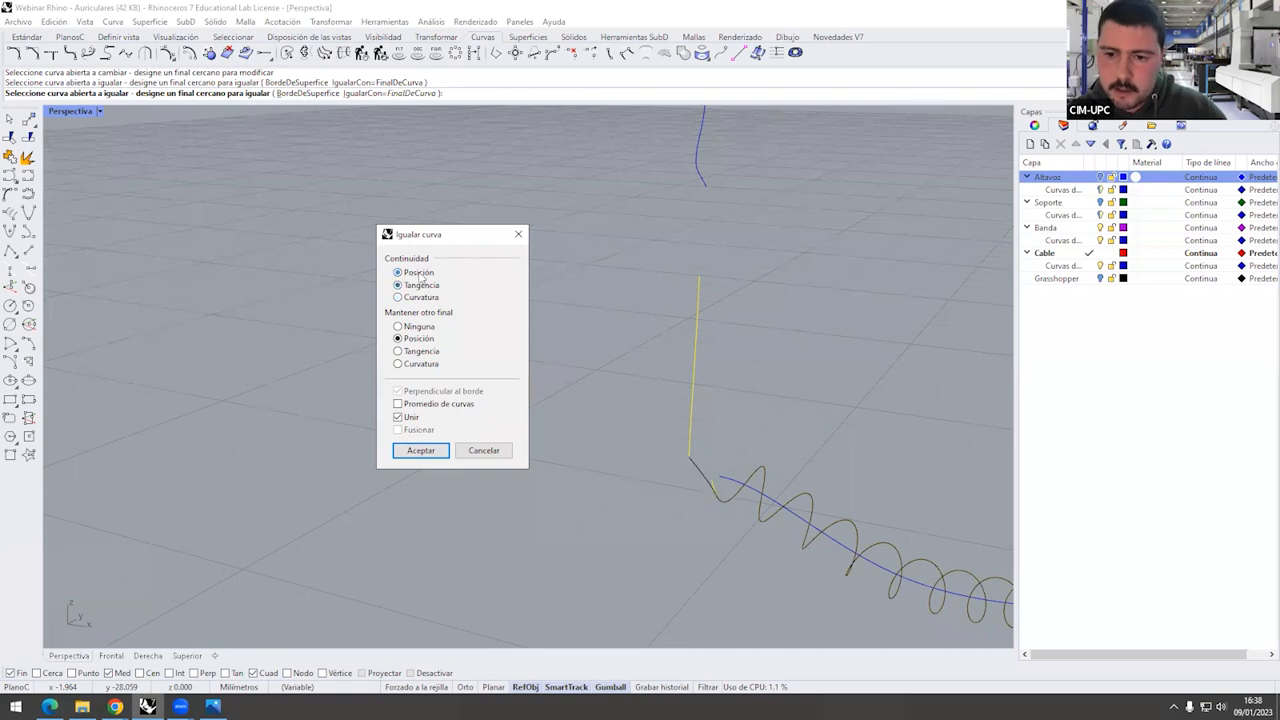
click(412, 273)
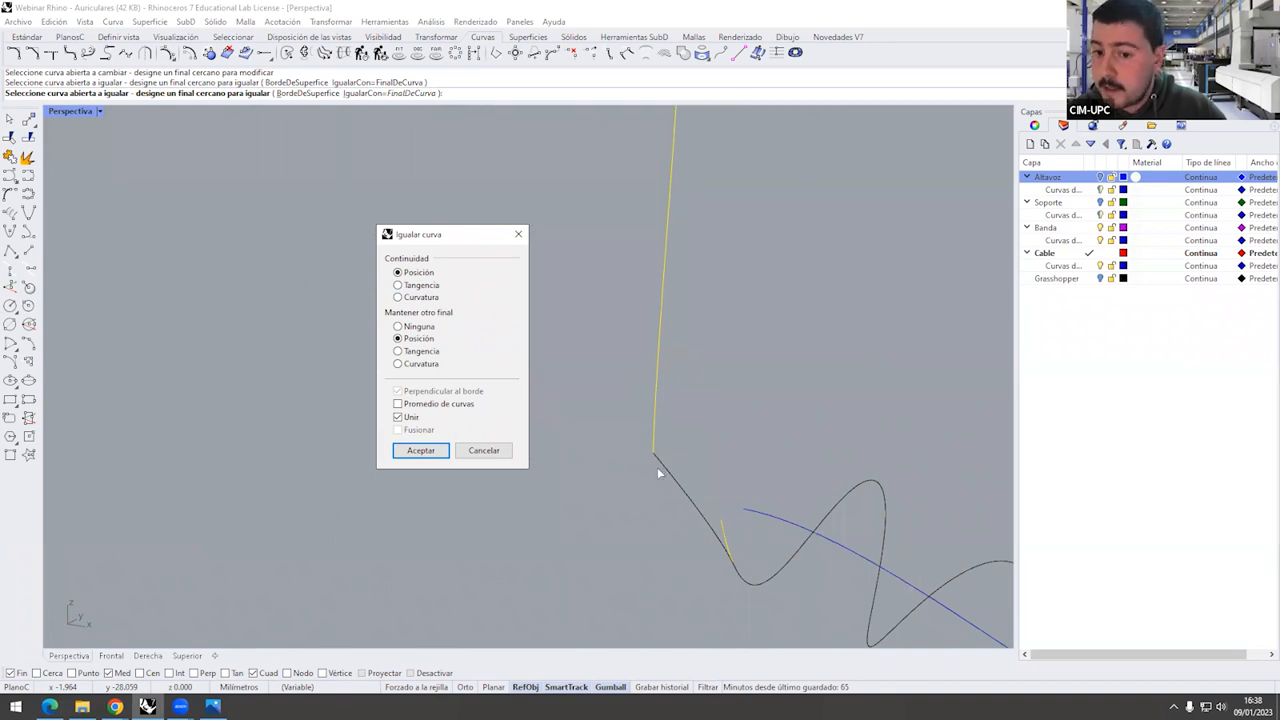
scroll(651, 461, up, 2)
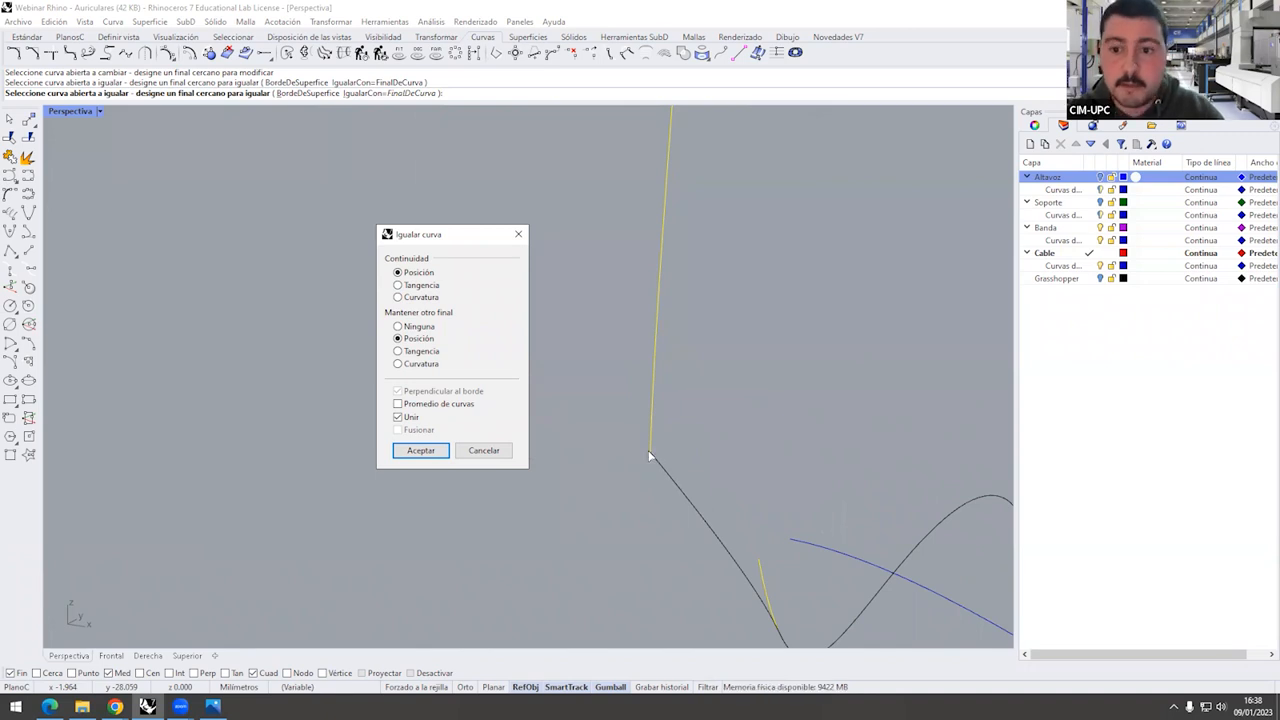
click(421, 286)
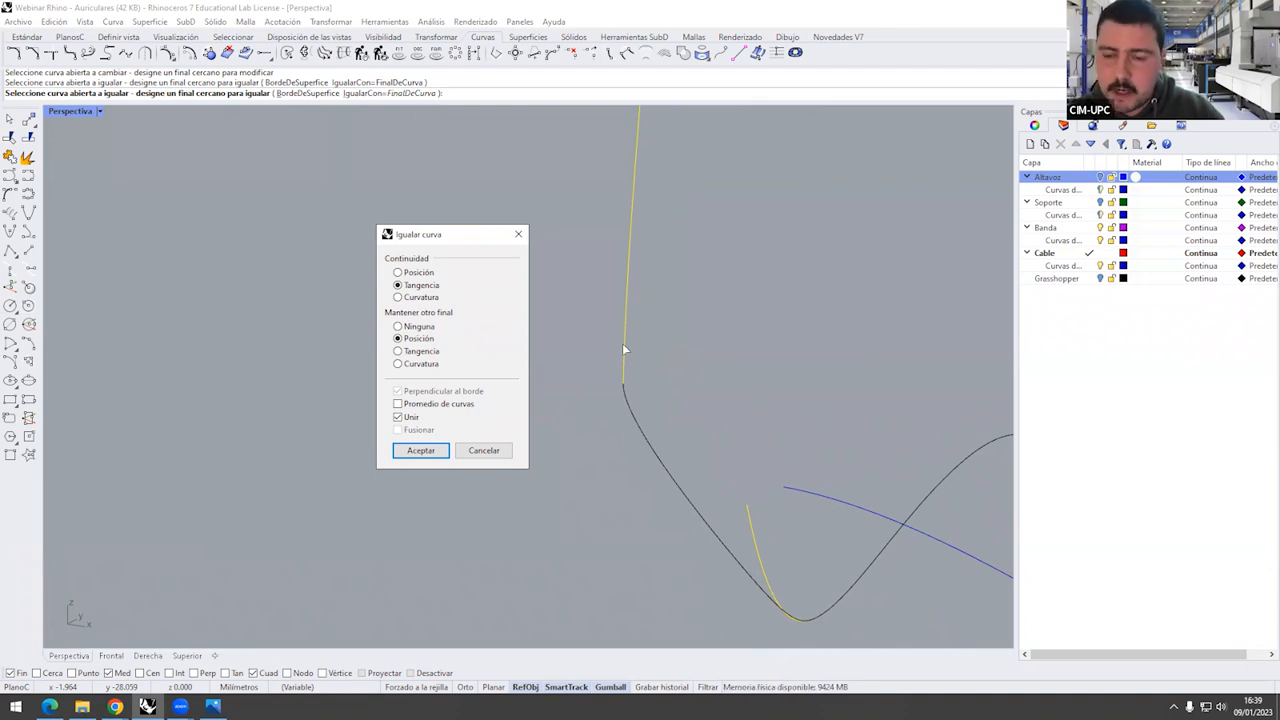
click(406, 300)
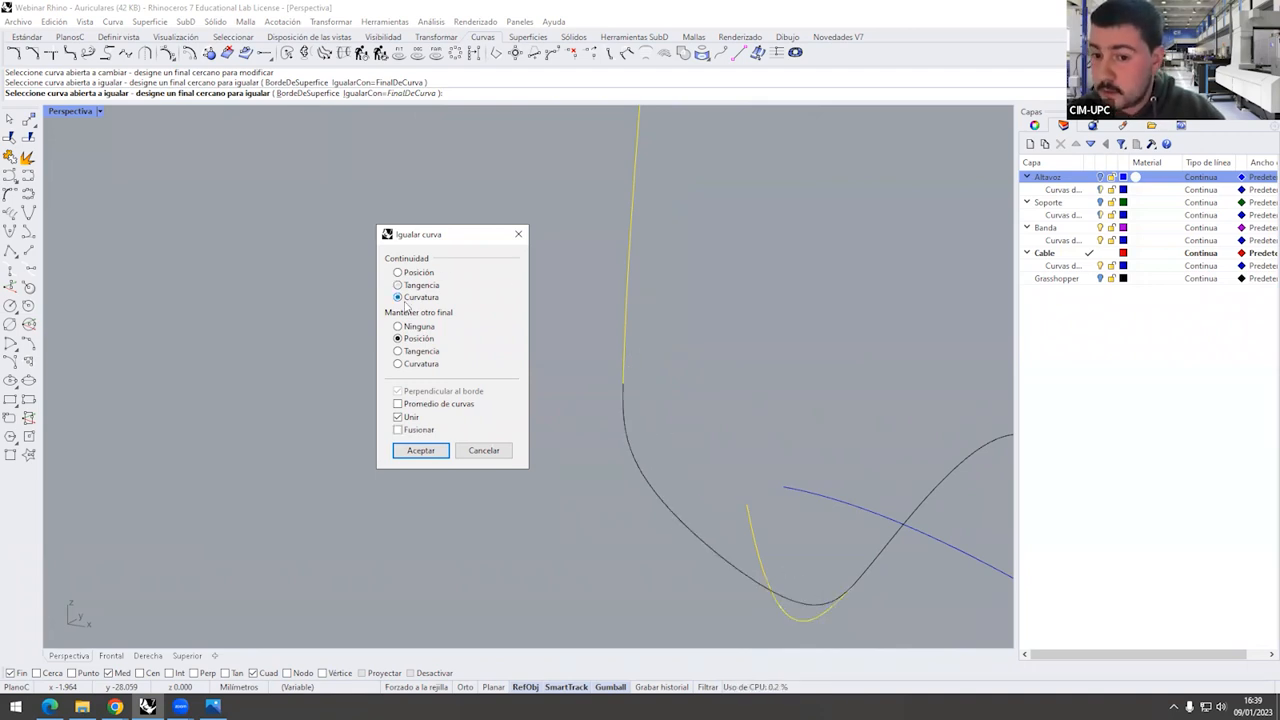
click(398, 418)
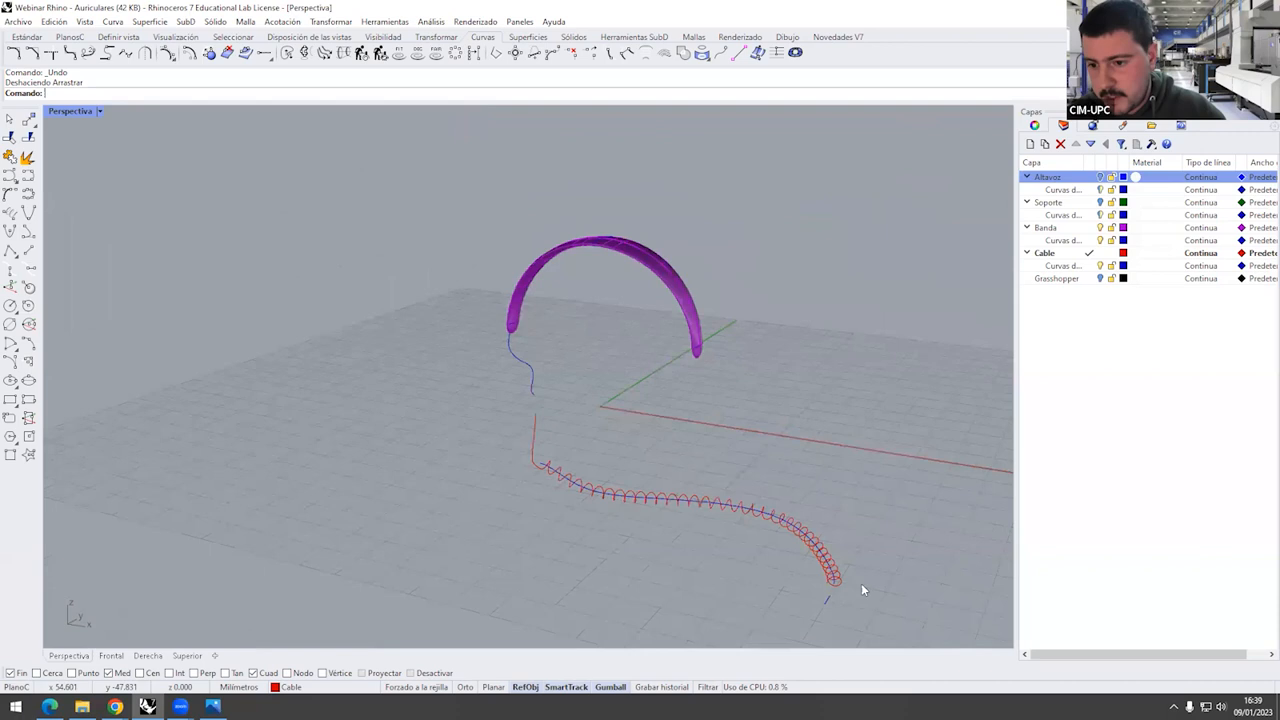
Set up a curve Match from the helix's free far end to the near end of the short straight cable segment
right_drag(826, 583, 699, 563)
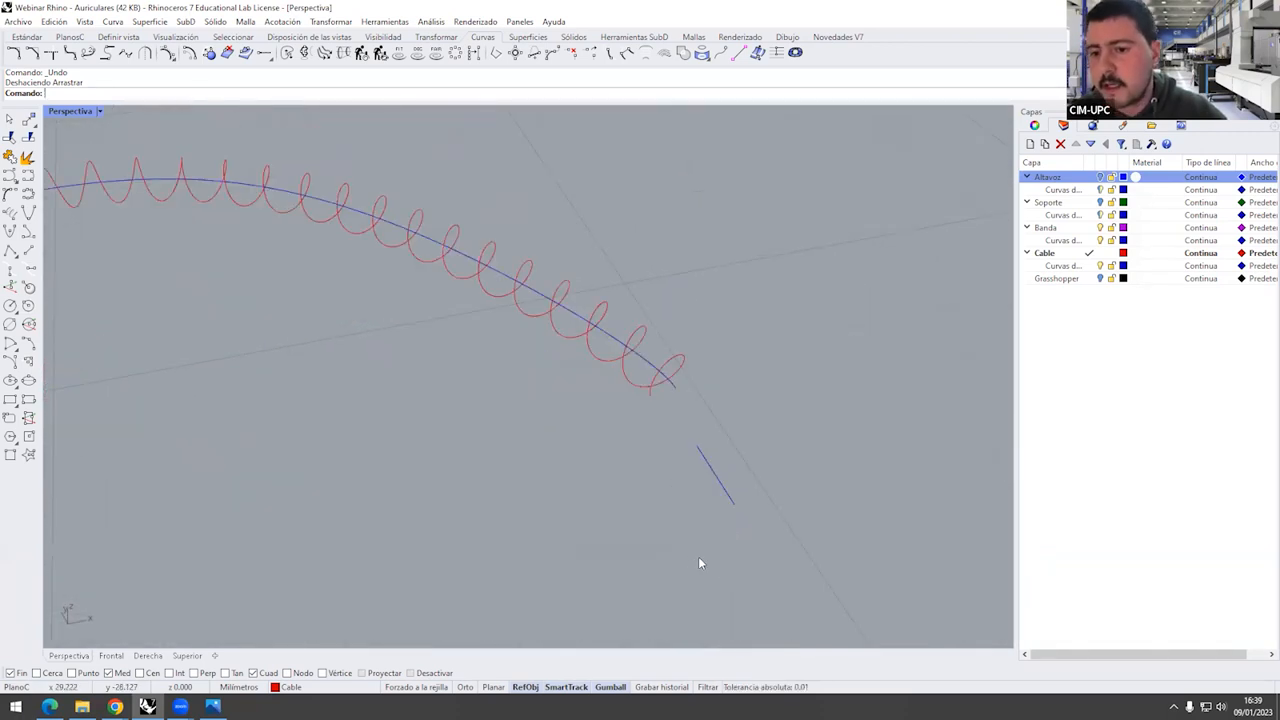
right_drag(643, 434, 737, 427)
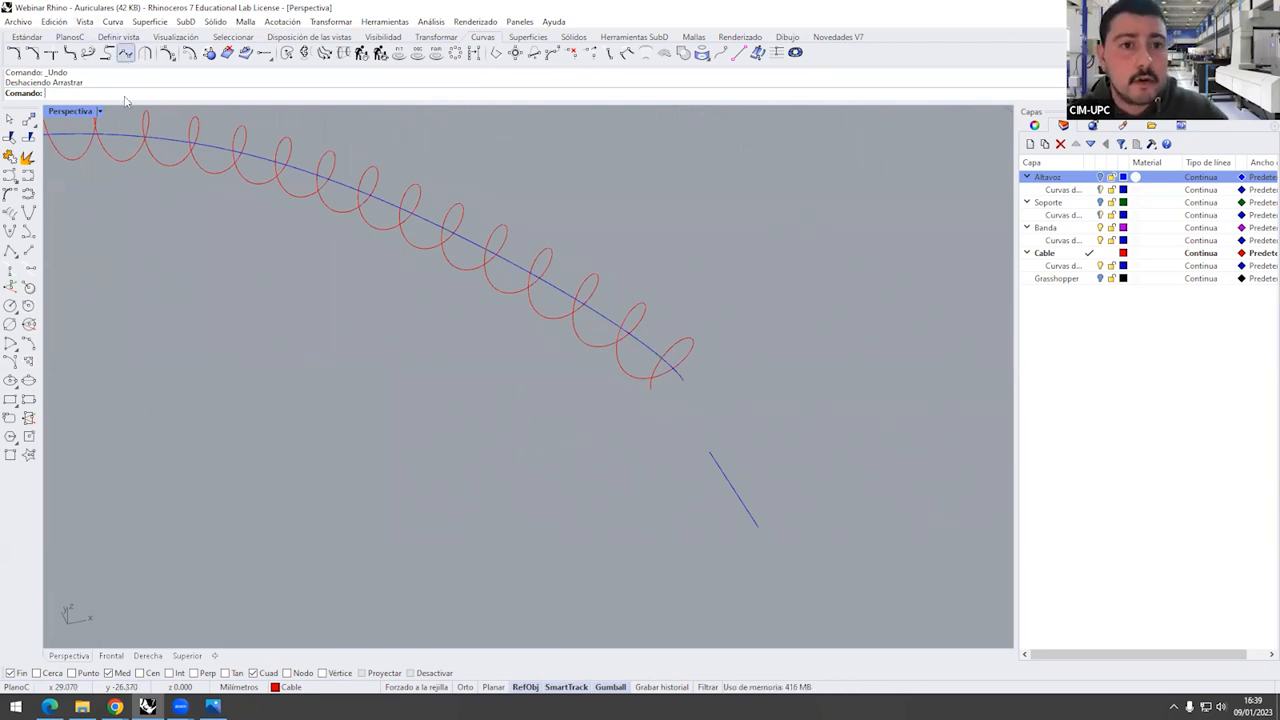
click(125, 53)
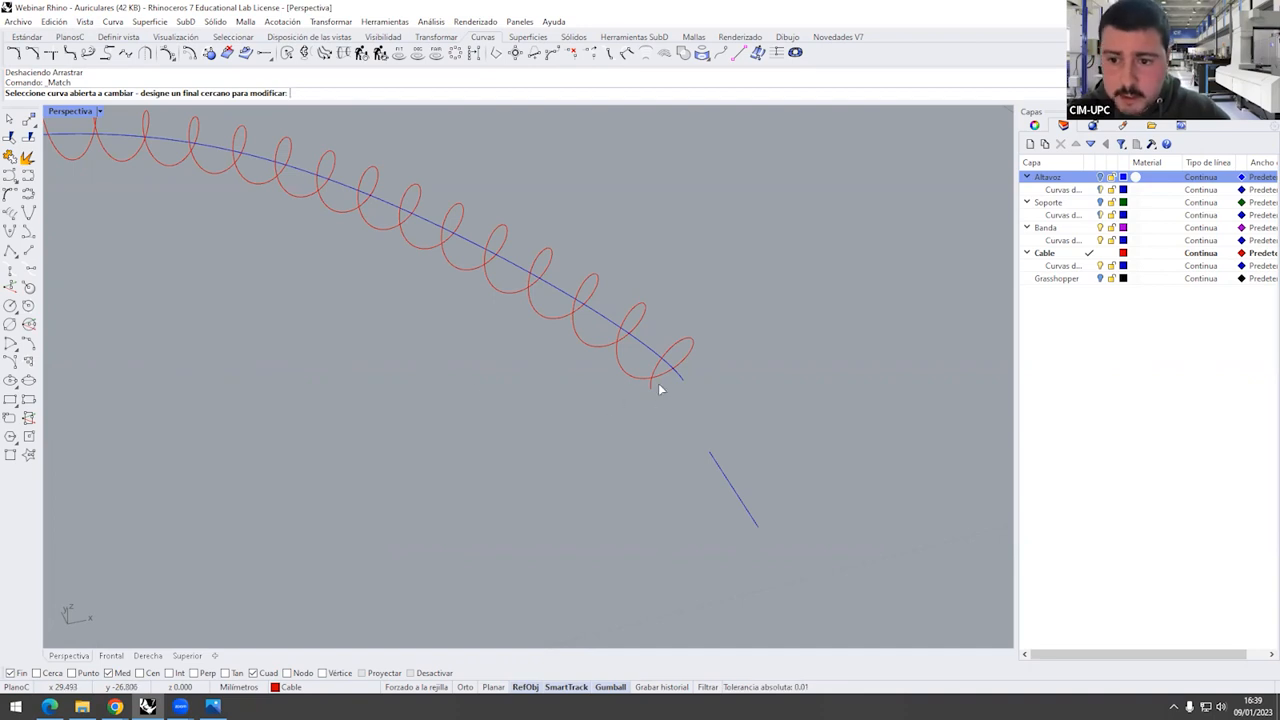
right_drag(677, 400, 662, 362)
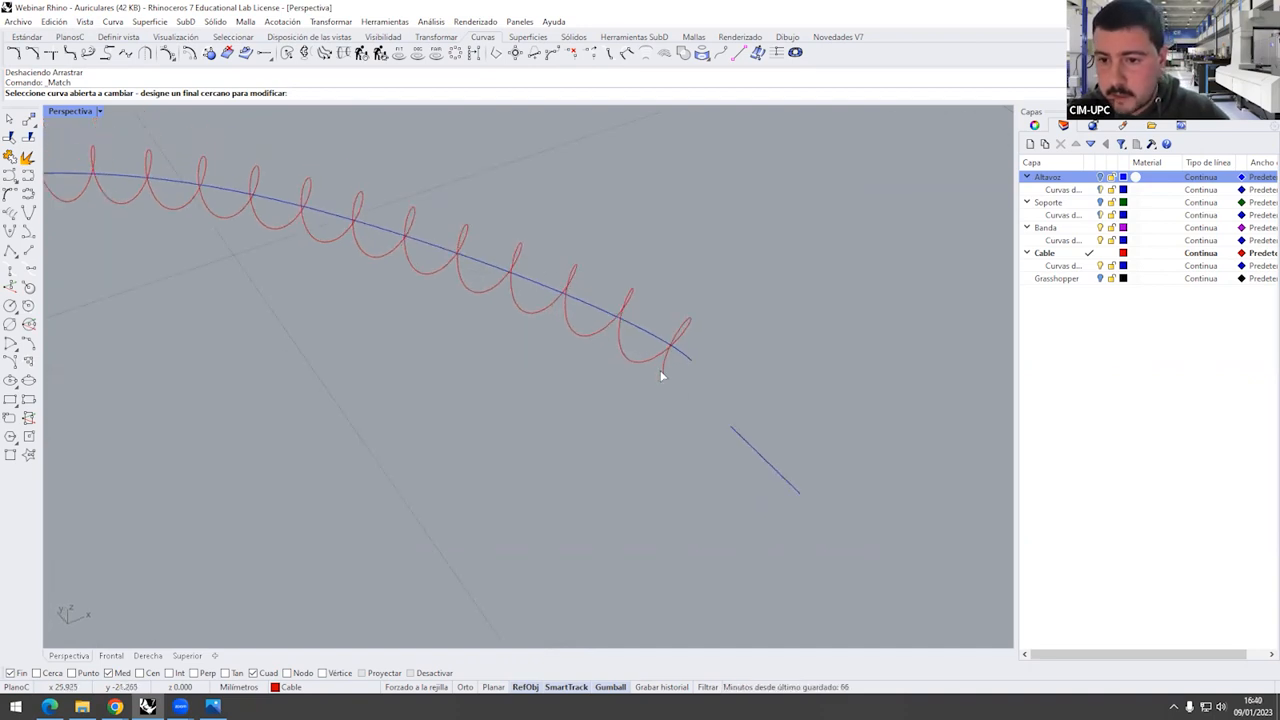
click(662, 366)
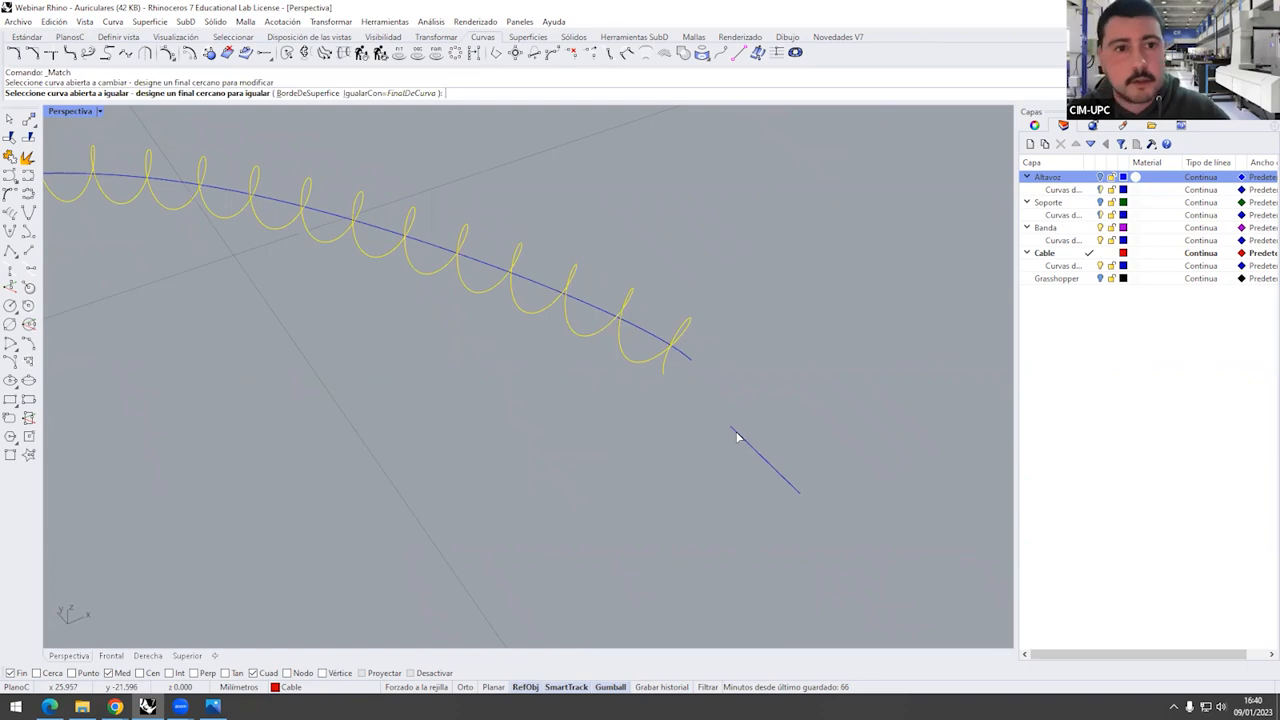
click(737, 437)
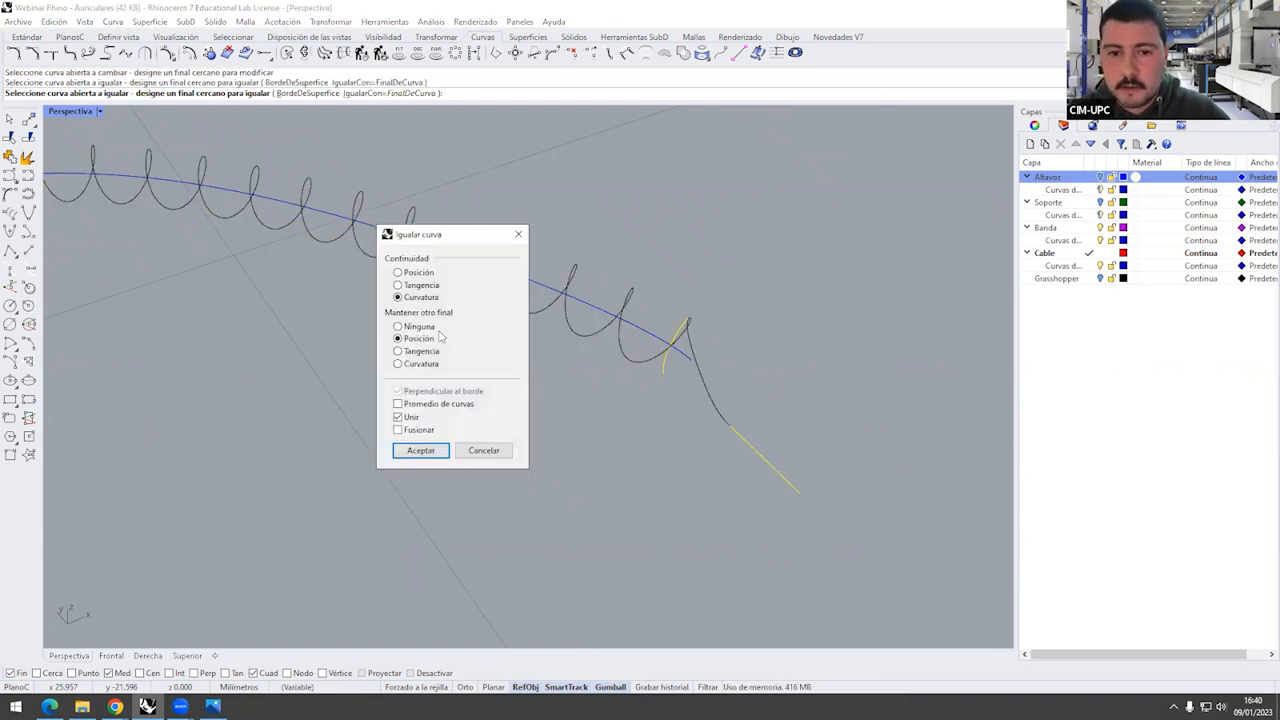
Preview the continuity options for the far-end match, then apply Curvature with the other end's position preserved and the curves joined
click(425, 286)
click(424, 274)
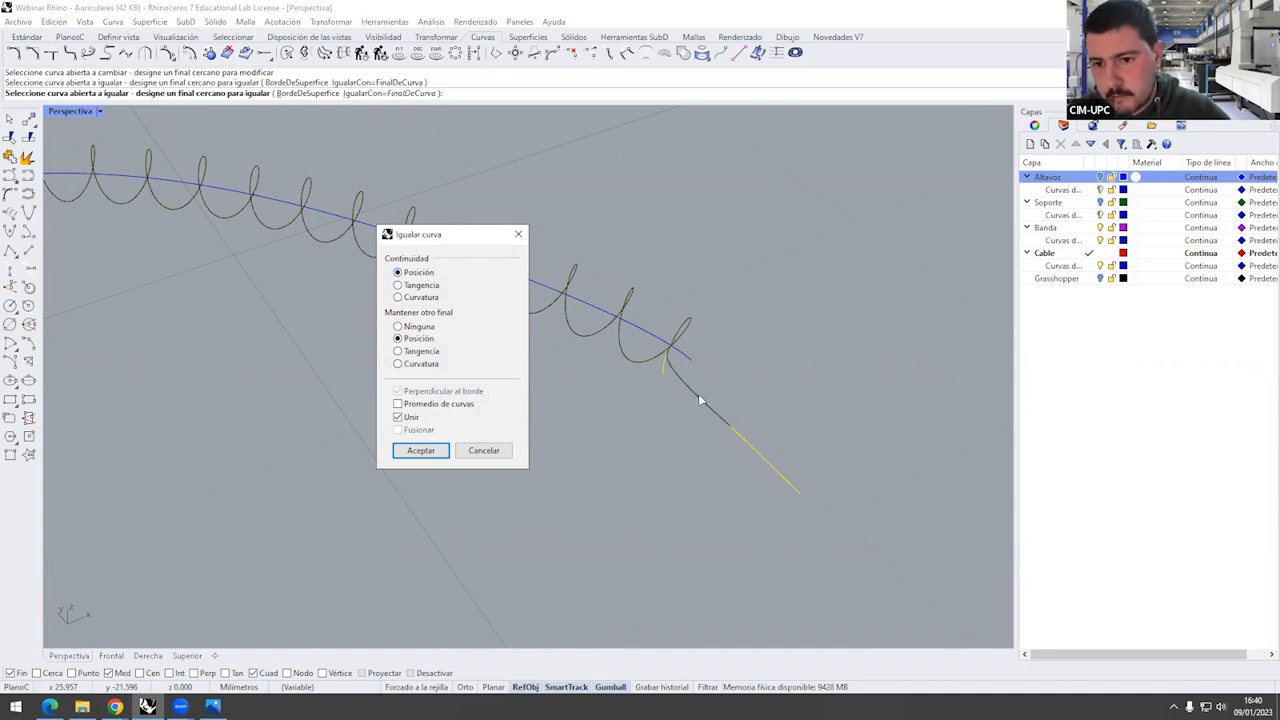
click(414, 289)
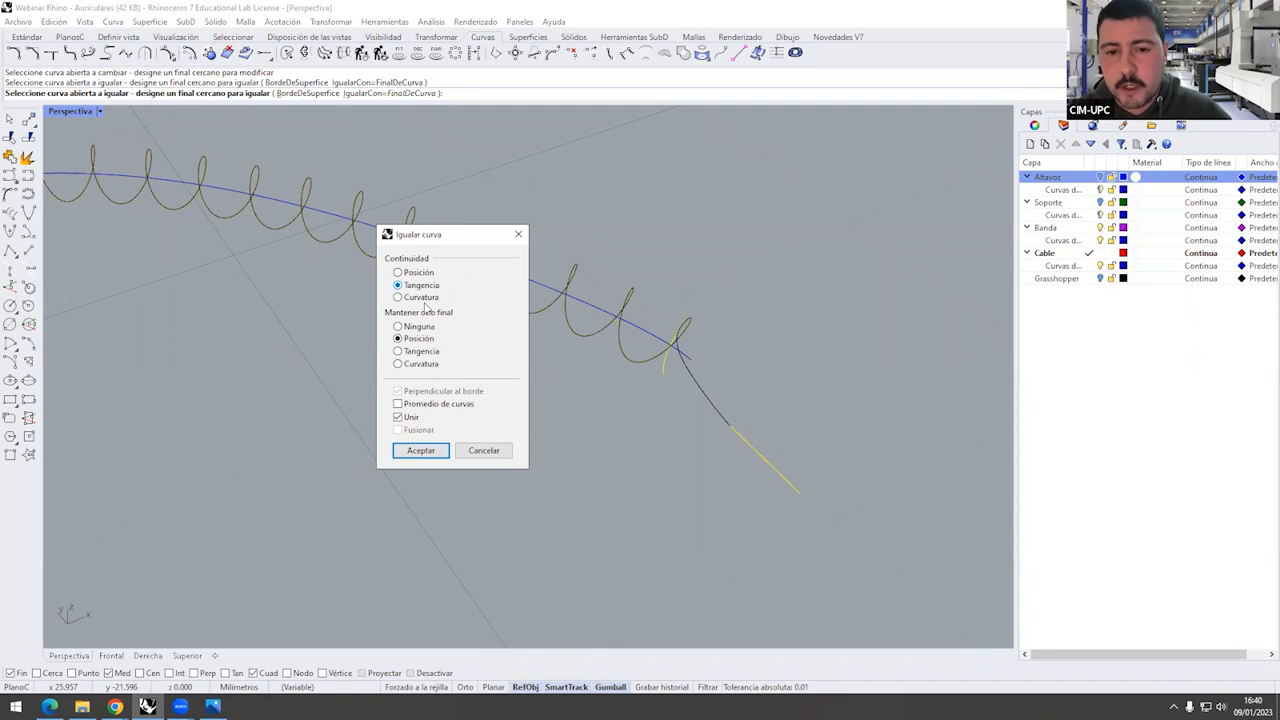
click(421, 299)
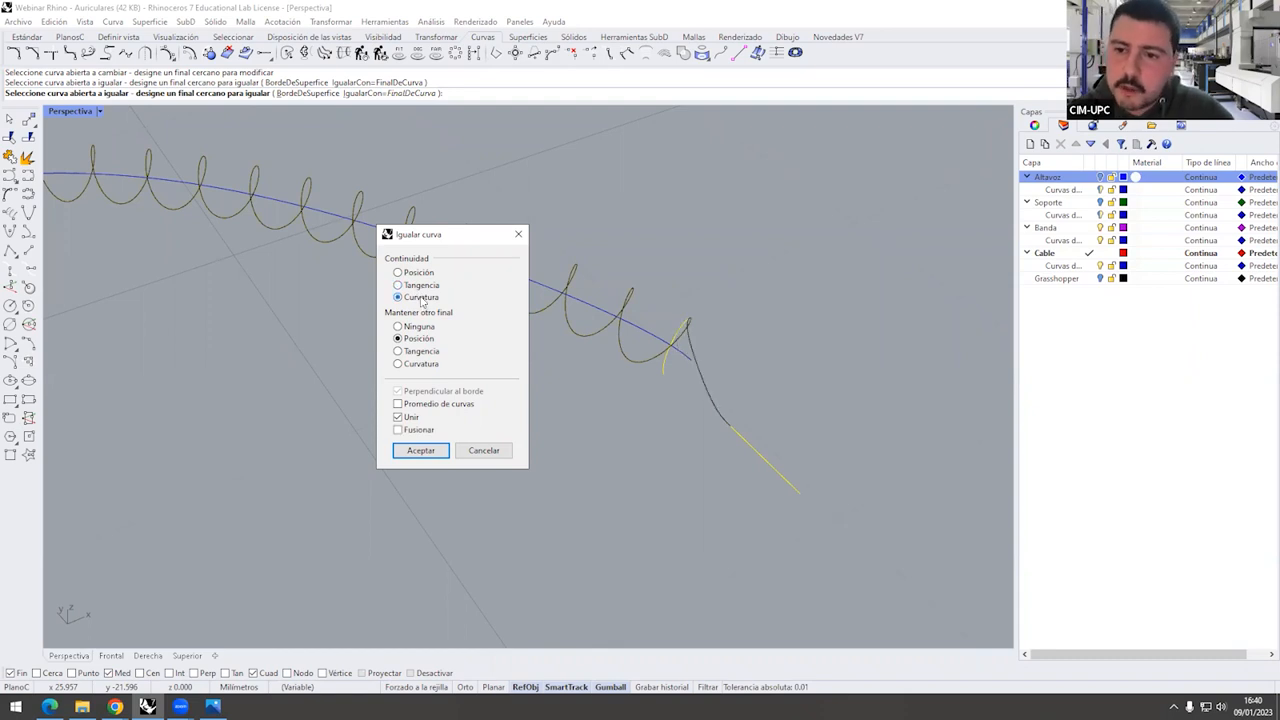
click(421, 450)
Select the coiled cable curve to check that it forms one piece with both straight segments
right_drag(427, 451, 314, 443)
click(613, 451)
key(Escape)
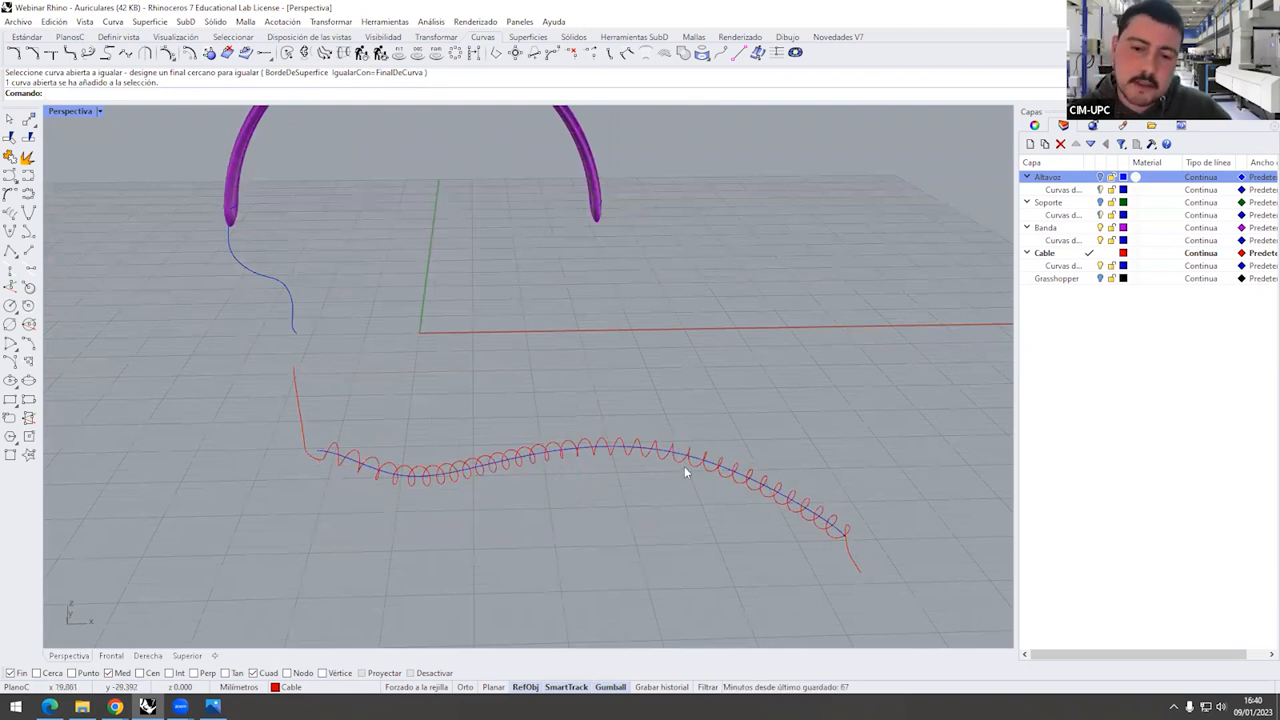
click(853, 557)
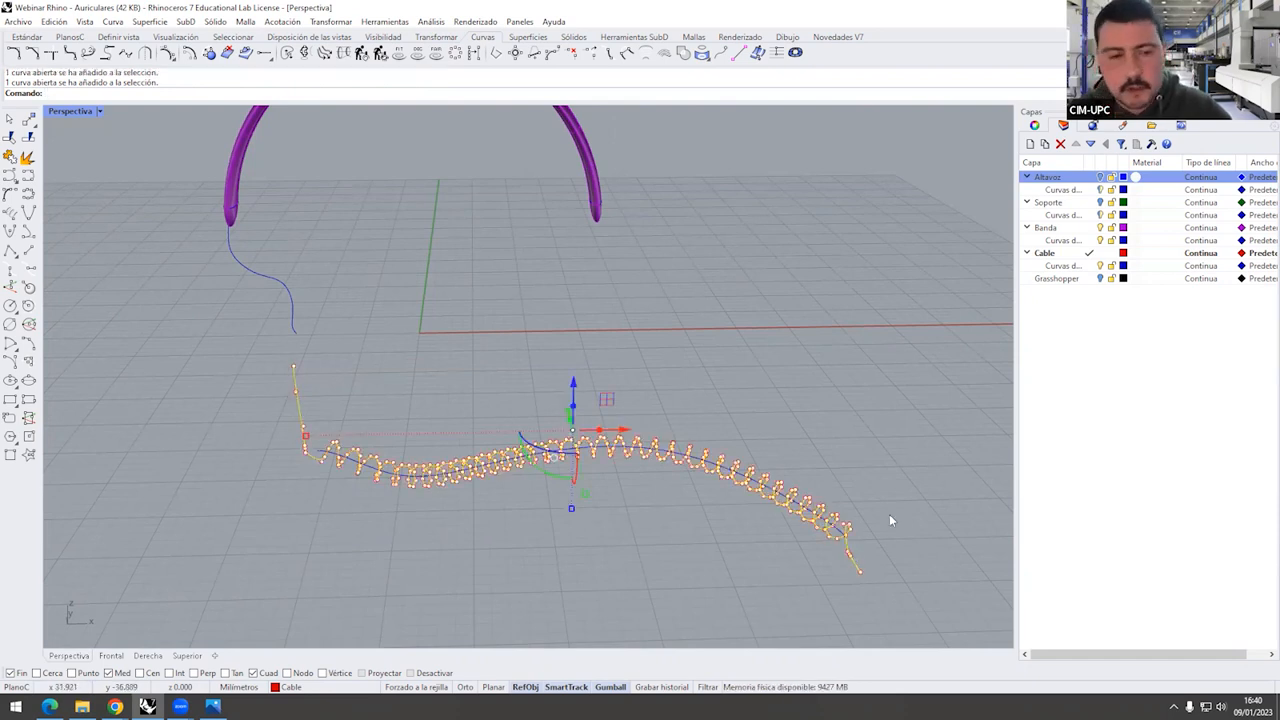
click(474, 240)
Create a flat-capped pipe along the joined coiled cable curve with a 0.2 mm radius at both ends
click(573, 37)
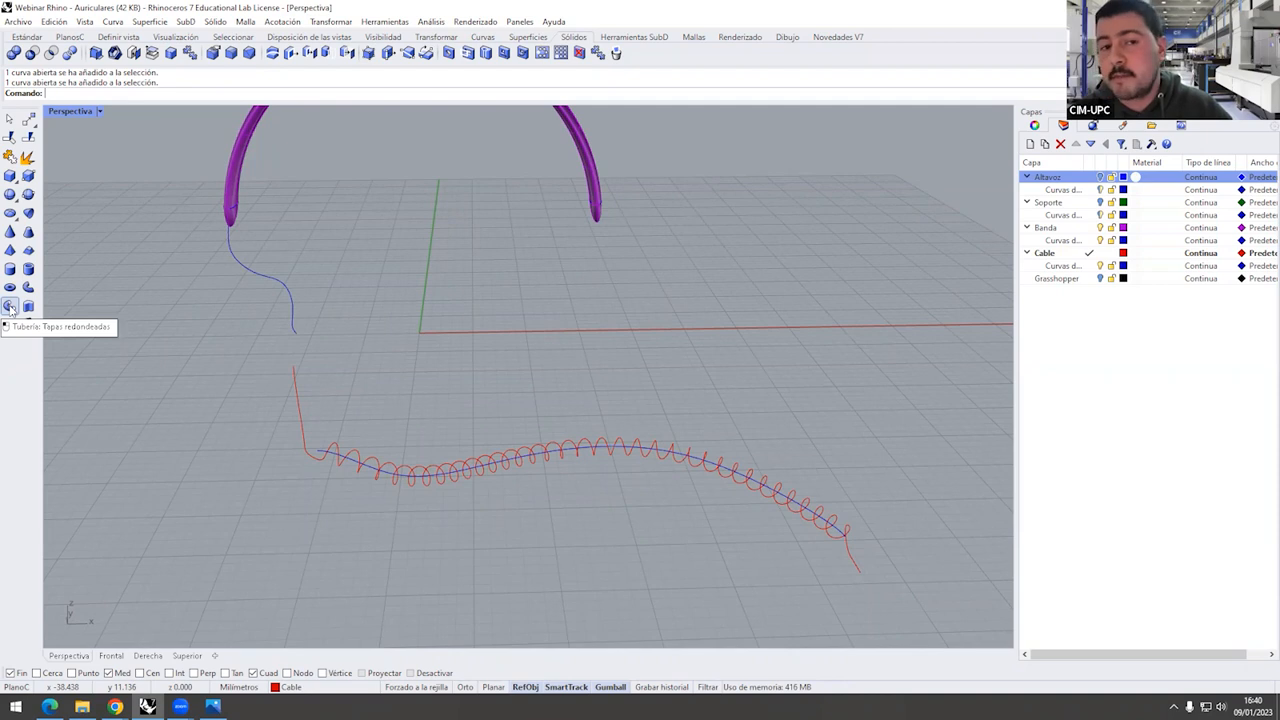
scroll(574, 204, up, 6)
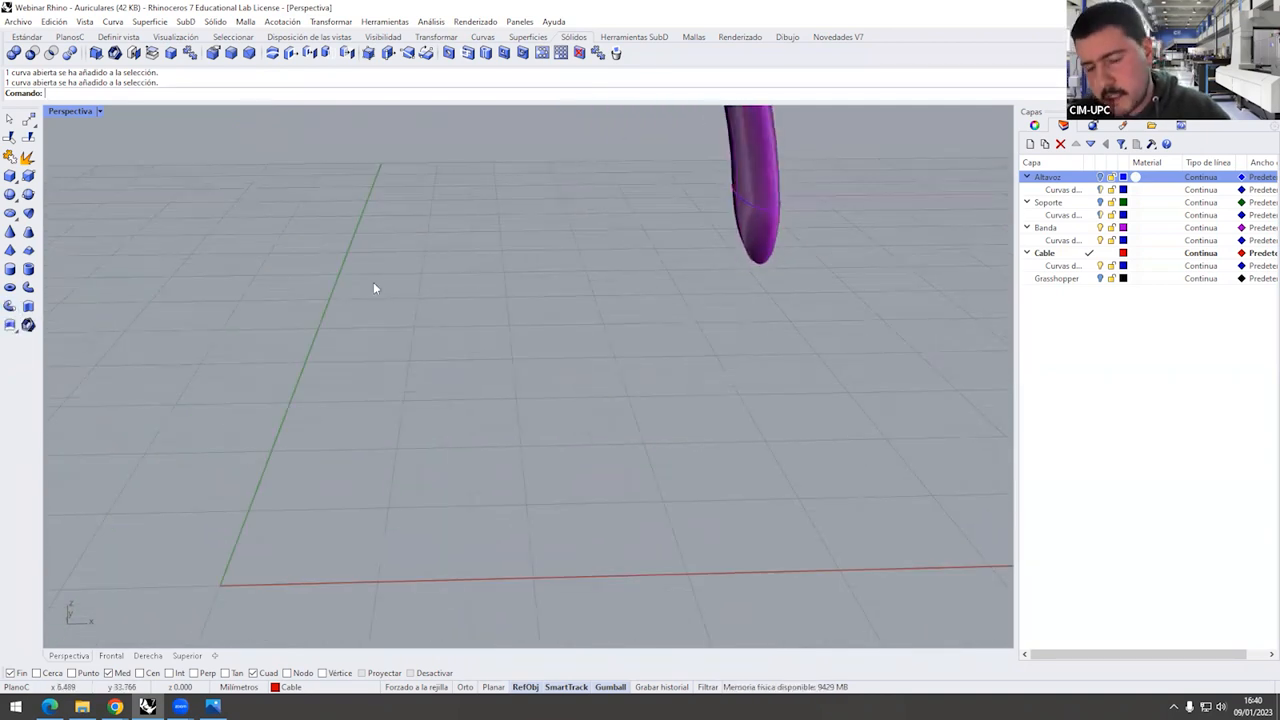
scroll(373, 288, down, 5)
scroll(665, 502, up, 5)
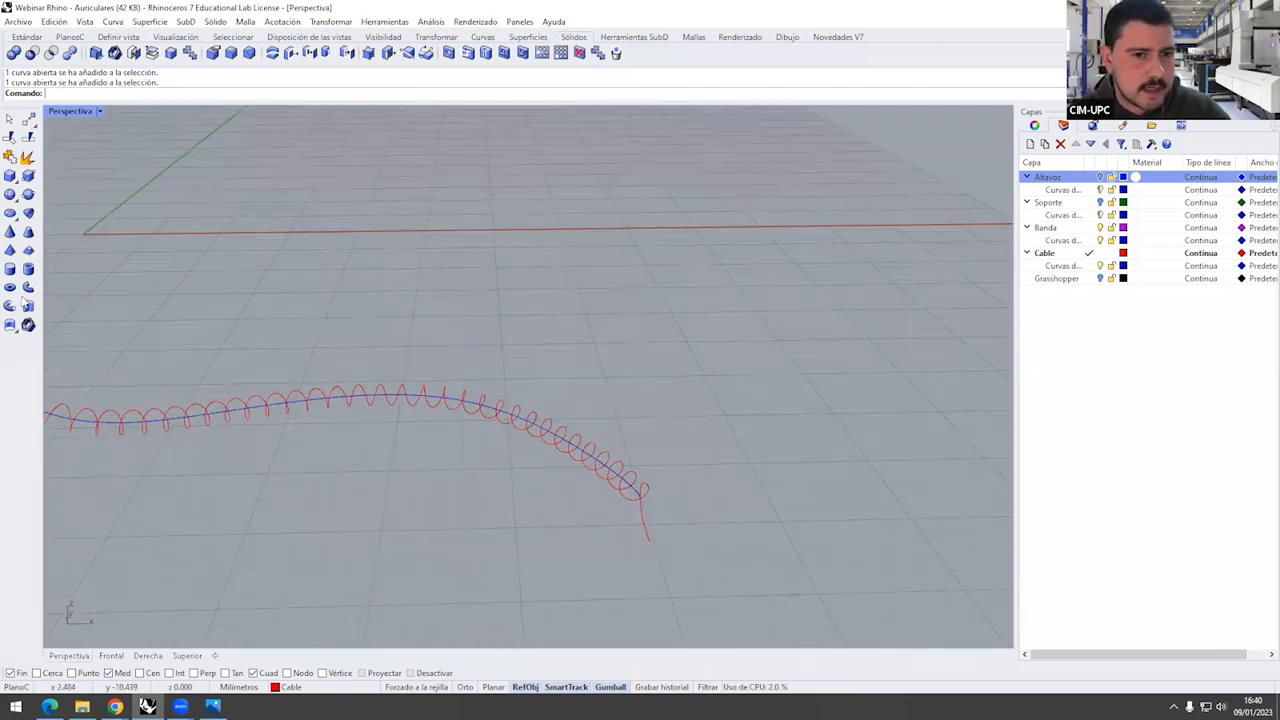
click(24, 290)
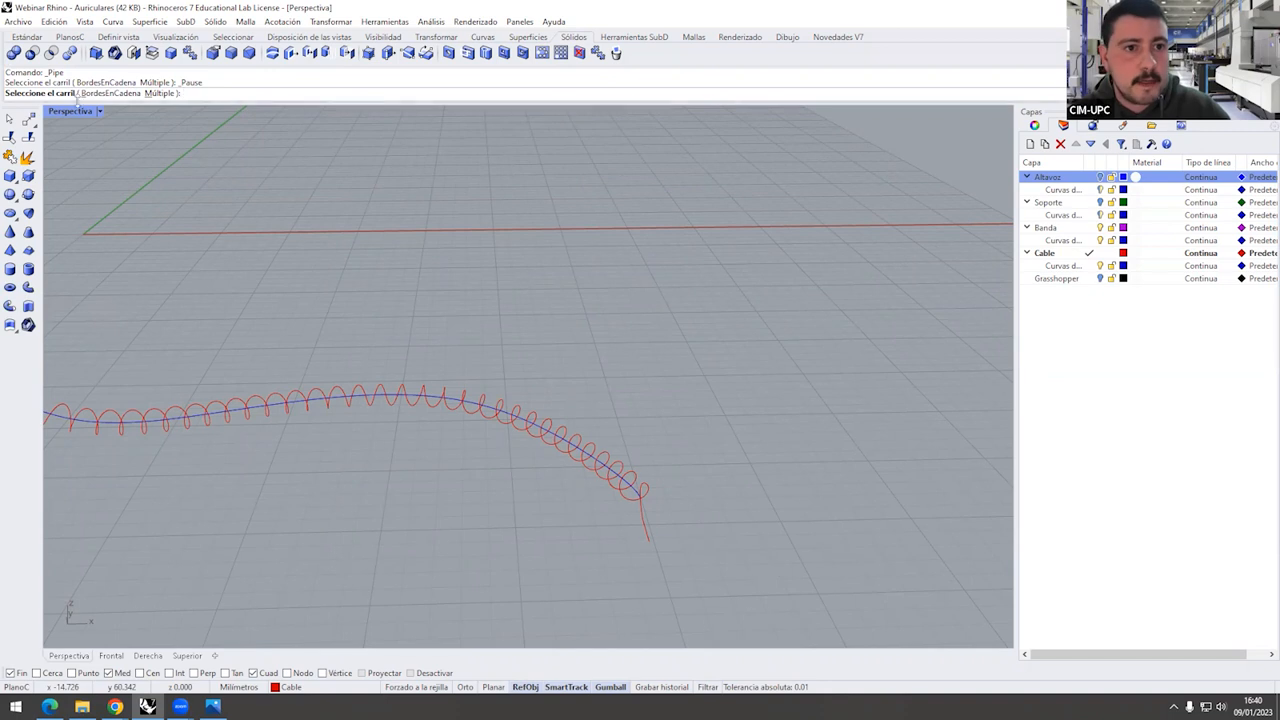
click(639, 508)
scroll(638, 507, down, 5)
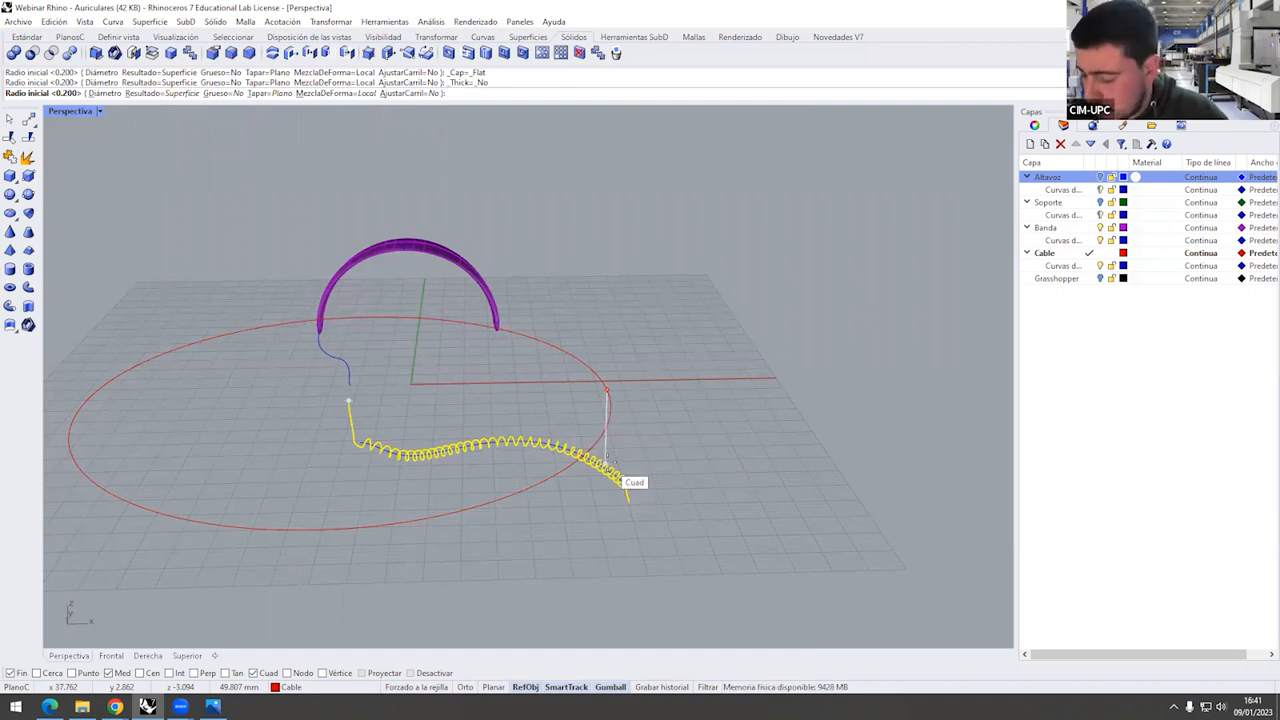
key(Return)
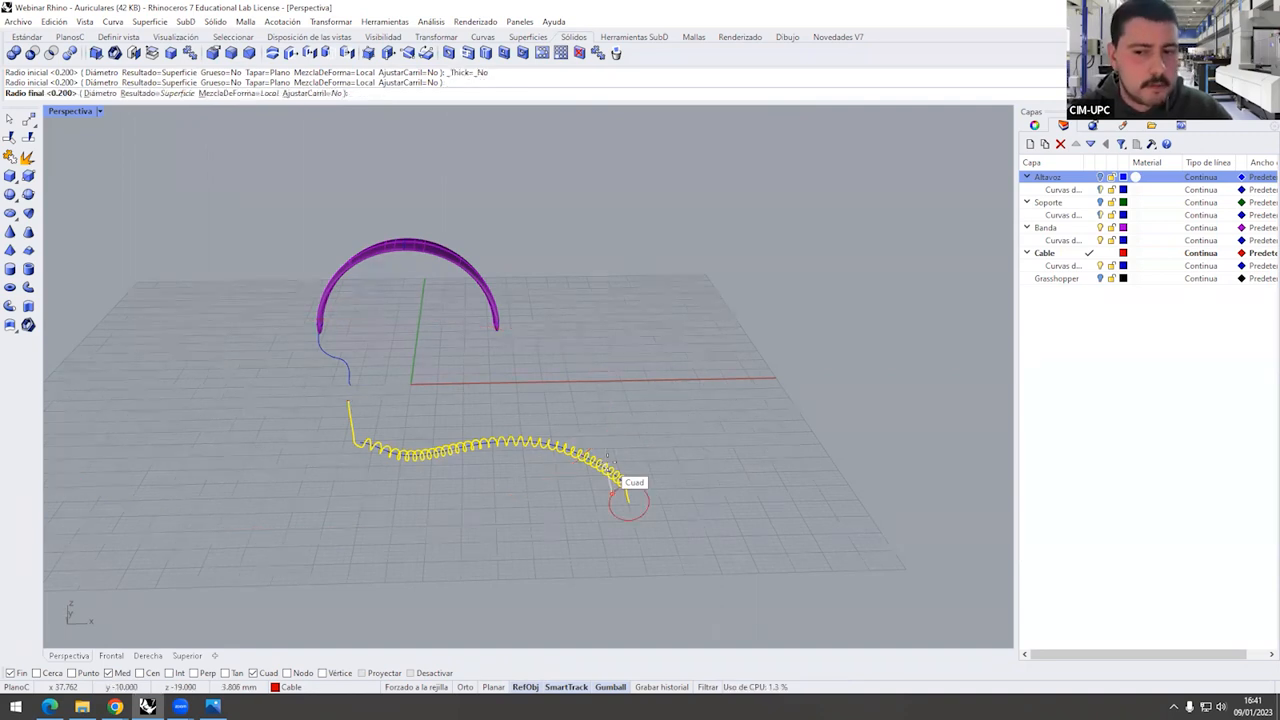
key(Return)
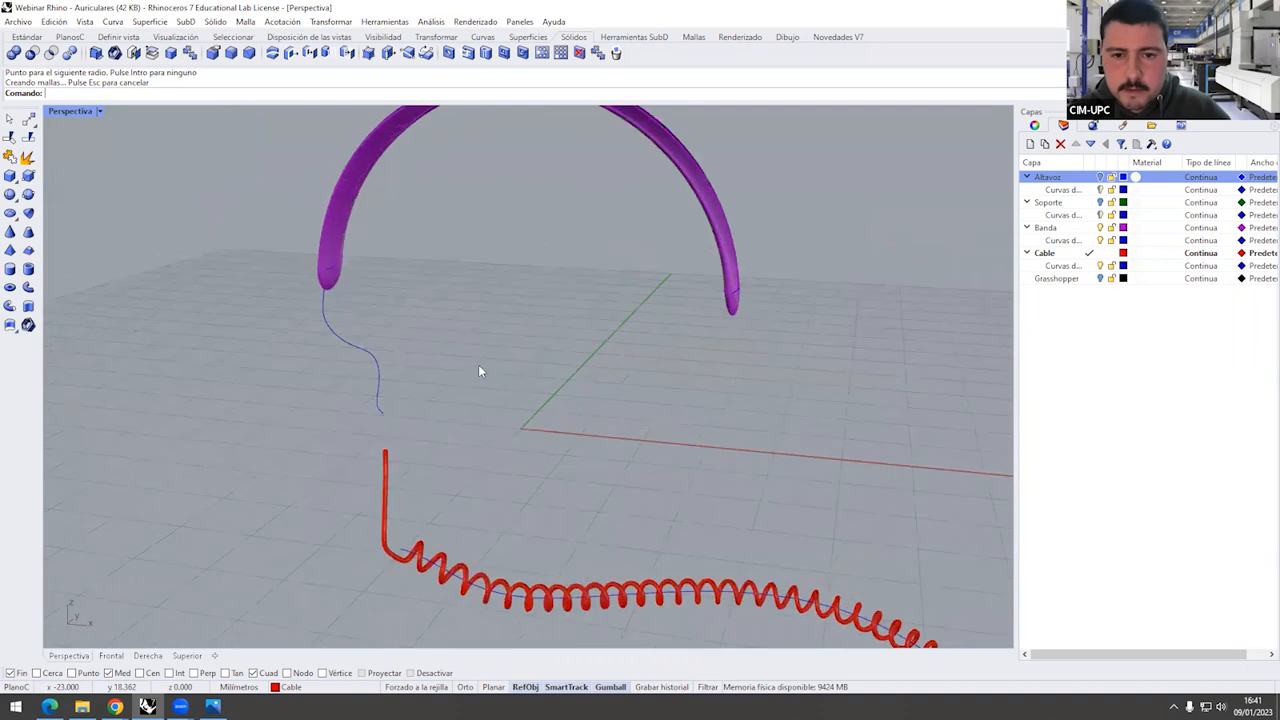
Create a pipe along the short curved cable segment hanging from the end of the headband
scroll(357, 343, up, 4)
click(354, 342)
click(478, 386)
drag(472, 383, 334, 332)
click(446, 376)
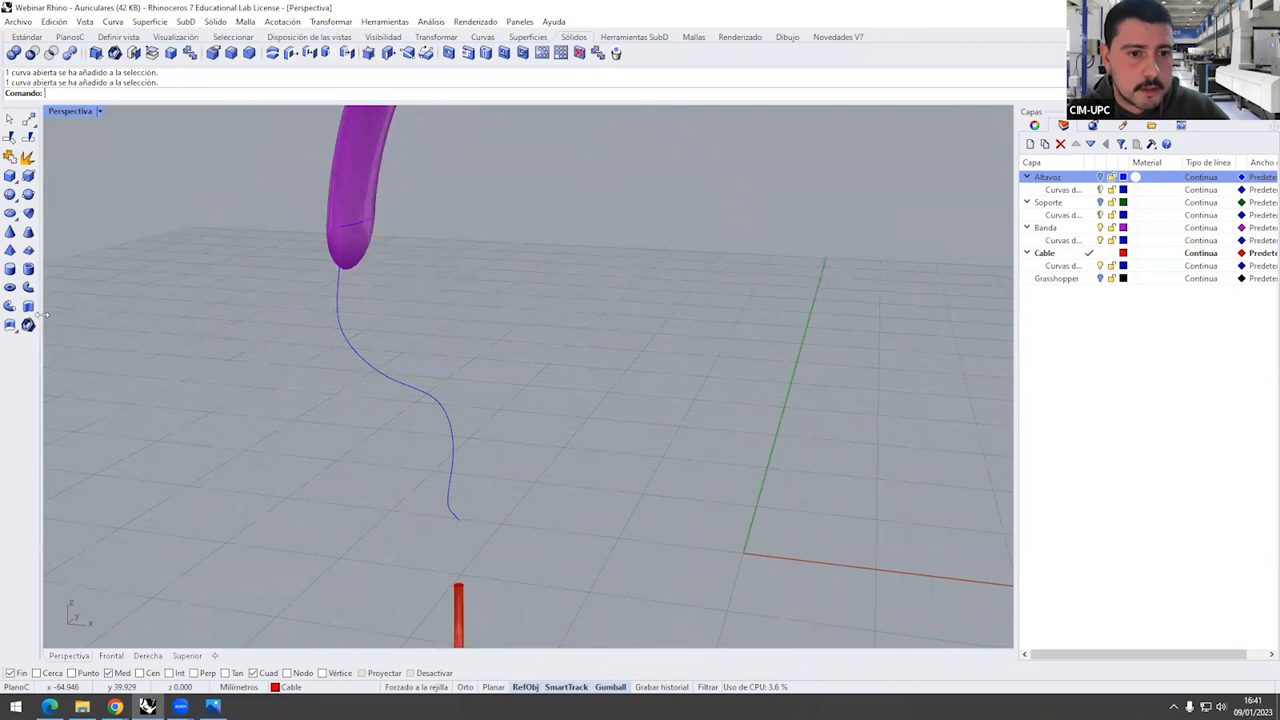
text(Tubería)
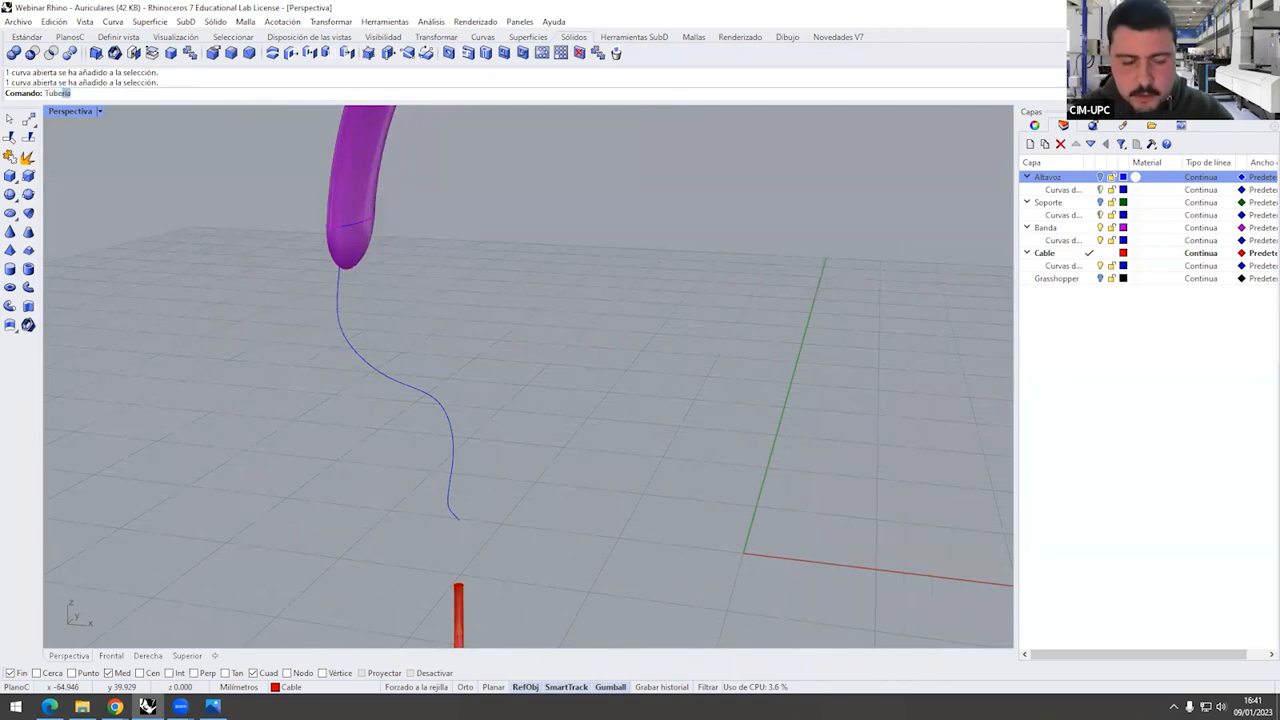
key(Return)
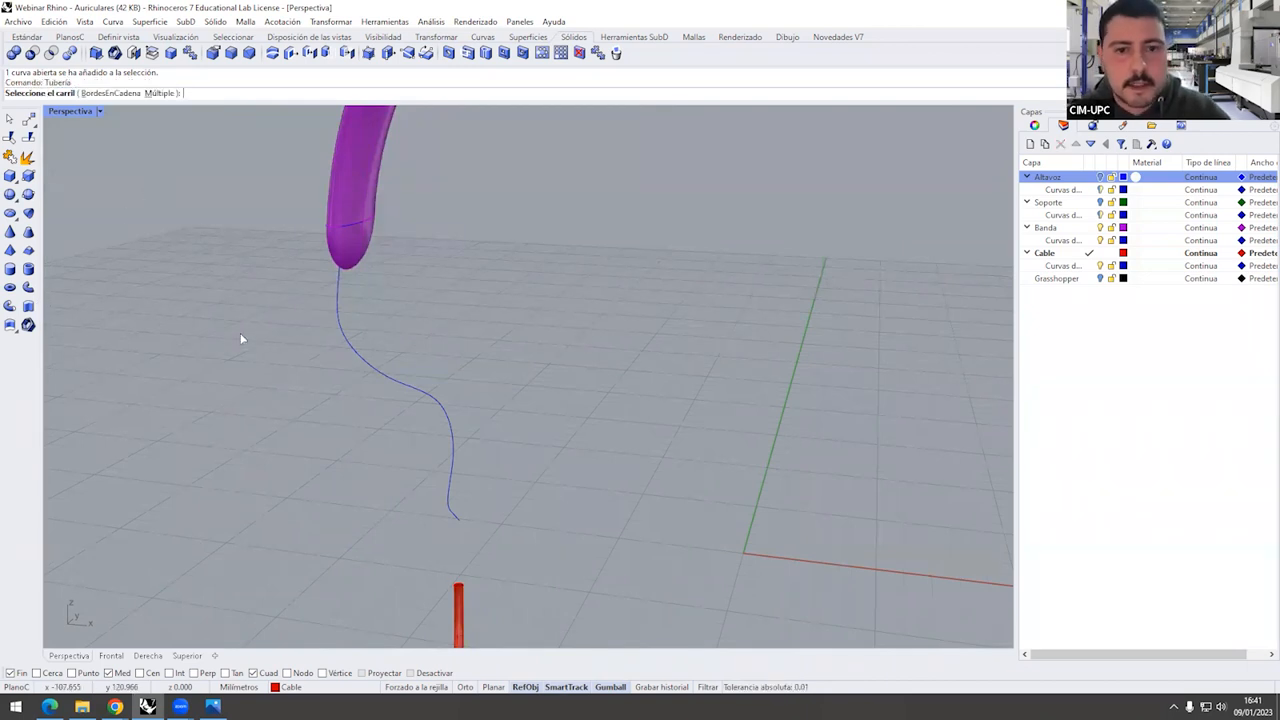
click(354, 379)
click(328, 271)
key(Return)
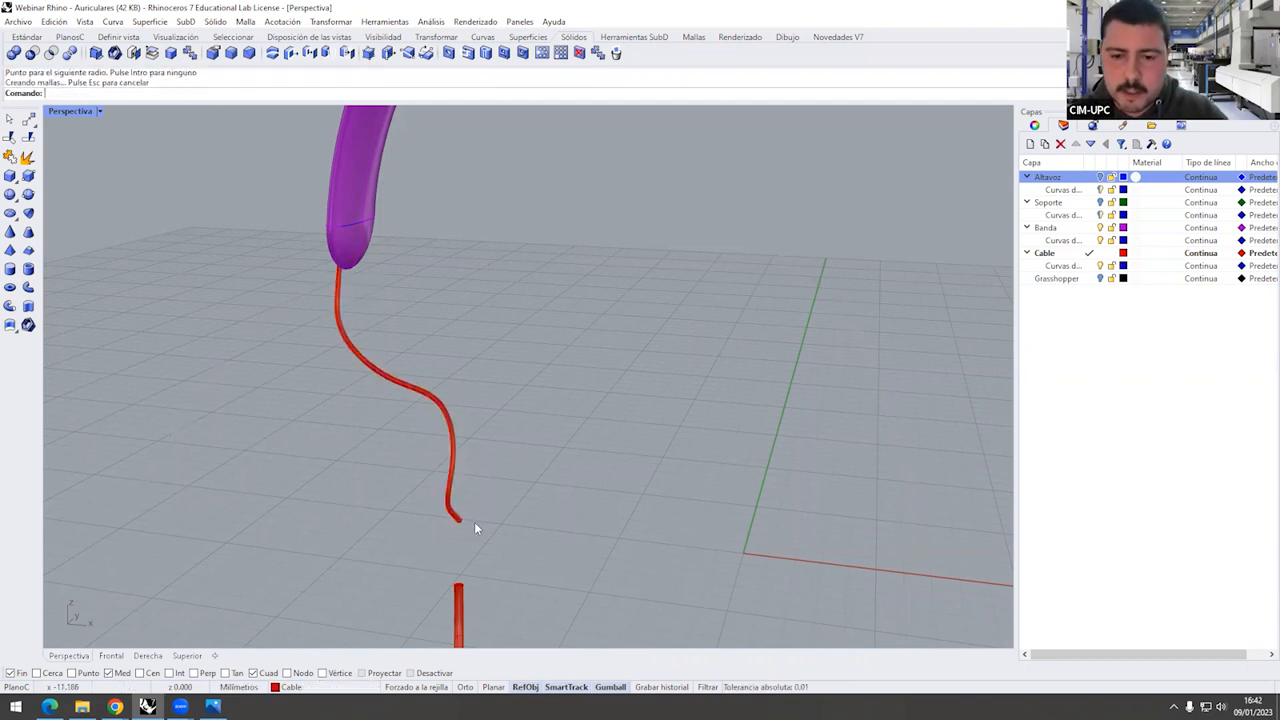
Show the Altavoz and Soporte layers so the speaker and its support appear with the headband and cable
scroll(450, 490, down, 10)
right_drag(450, 490, 470, 440)
click(1100, 177)
click(1100, 202)
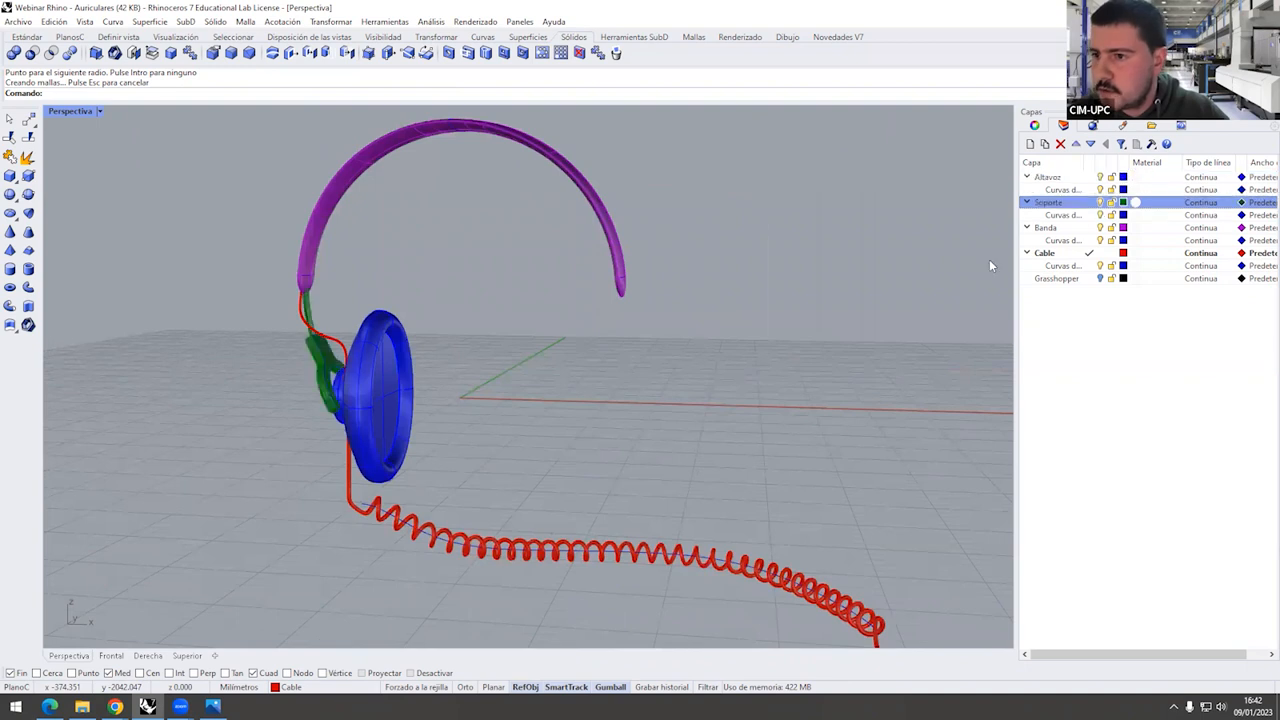
right_drag(554, 377, 383, 364)
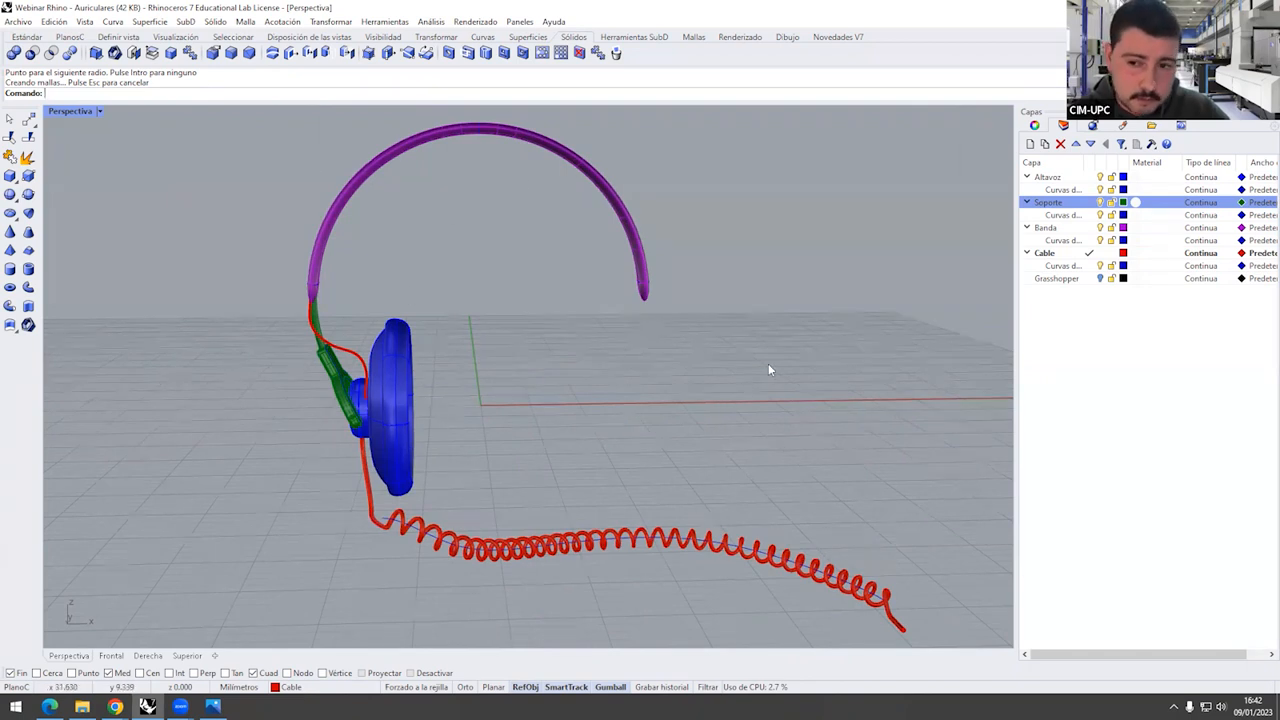
drag(697, 301, 736, 401)
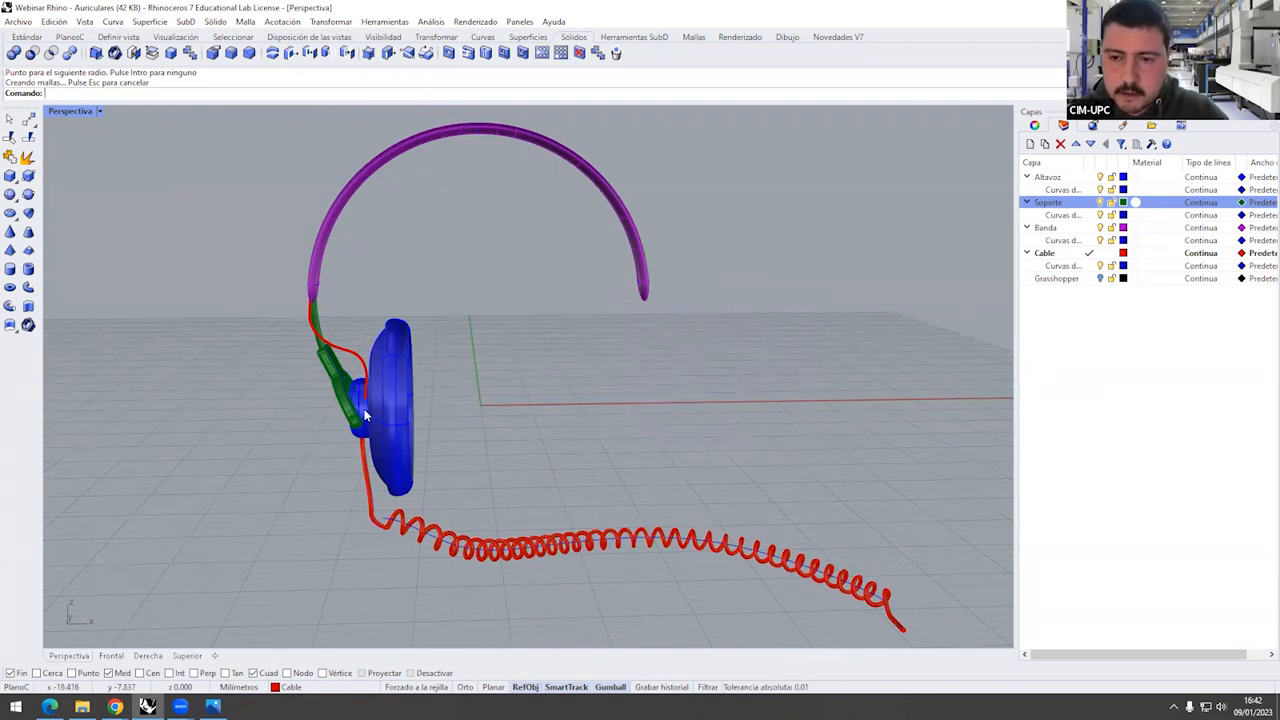
Group the separate surfaces and polysurfaces that make up the speaker
right_drag(497, 451, 373, 366)
scroll(374, 368, up, 6)
click(381, 439)
right_drag(428, 470, 381, 406)
scroll(381, 404, up, 4)
shift+click(382, 327)
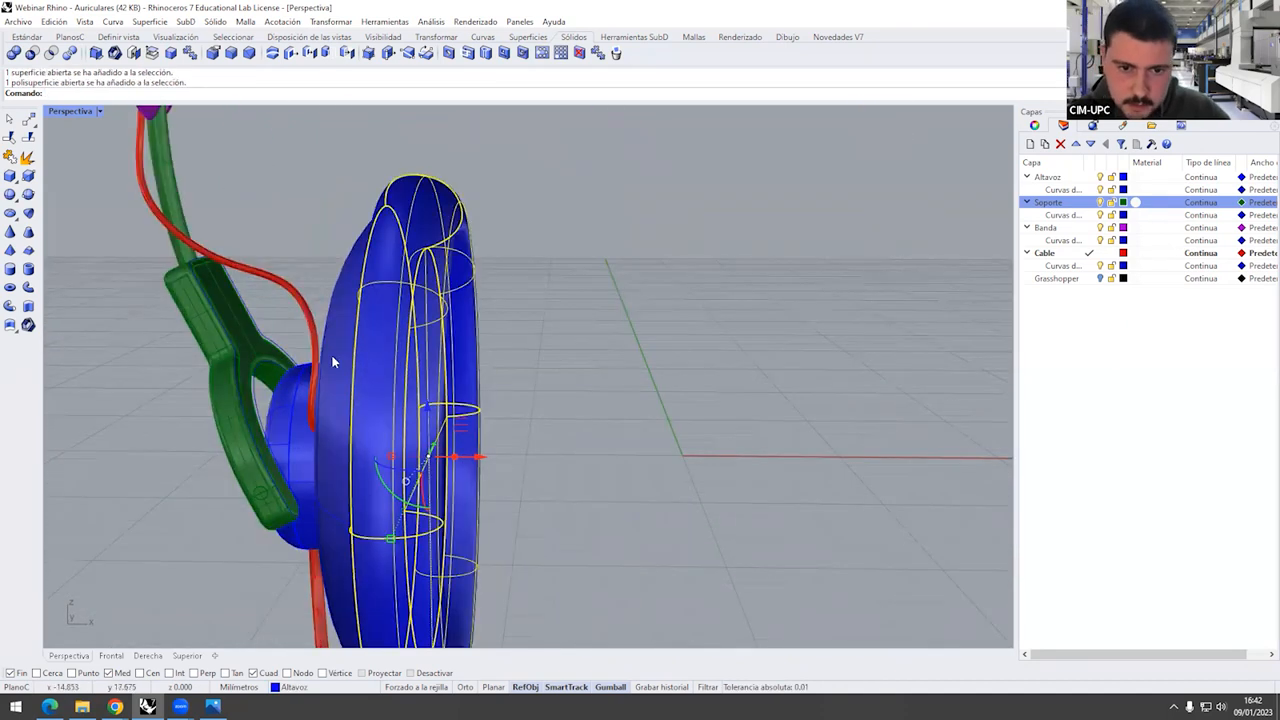
shift+click(334, 364)
click(27, 37)
click(10, 306)
click(560, 372)
Mirror a copy of the speaker group, its support and the upper cable pipe across the vertical axis through the headband's top midpoint
scroll(440, 374, down, 2)
right_drag(440, 374, 366, 372)
click(366, 372)
click(238, 366)
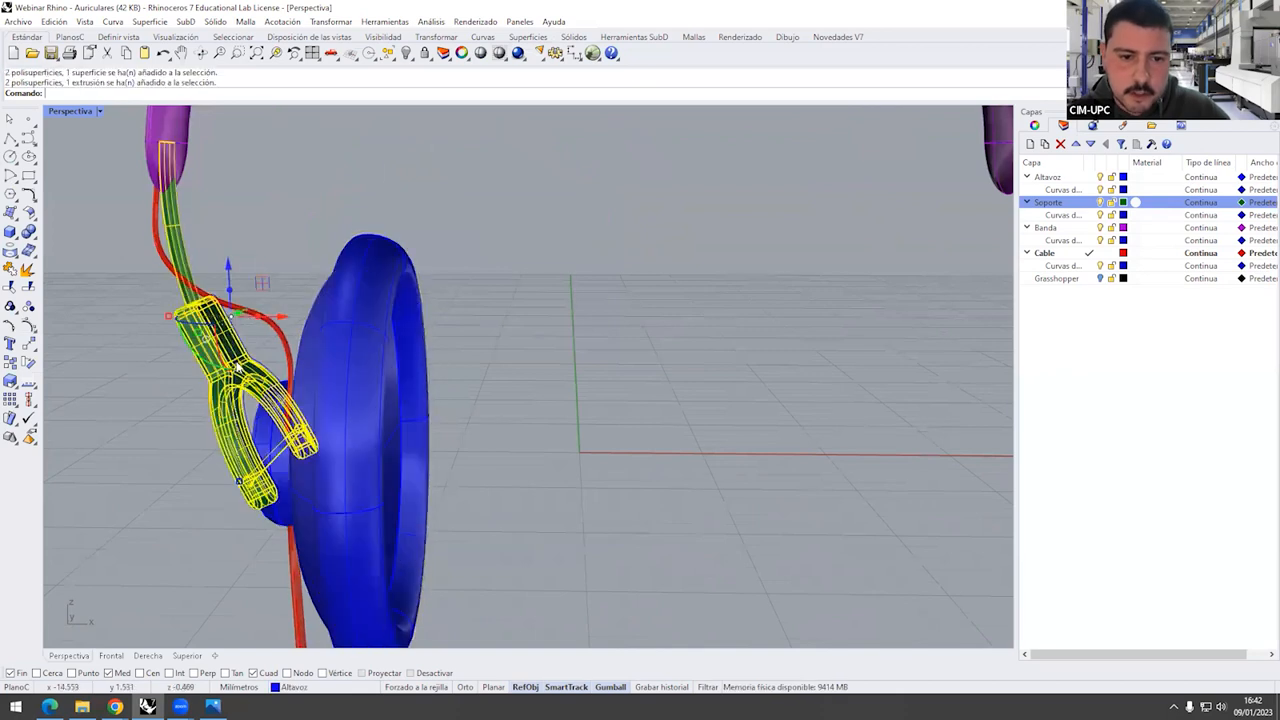
click(289, 352)
scroll(289, 352, down, 5)
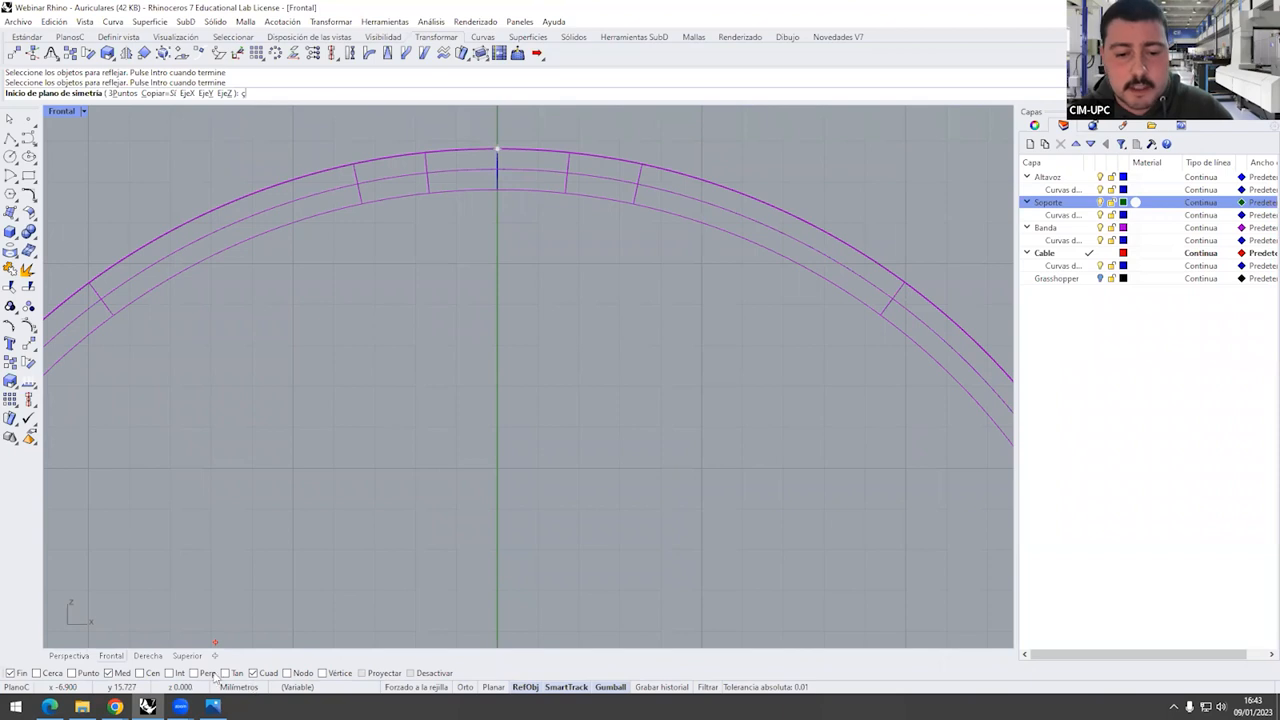
scroll(357, 503, down, 4)
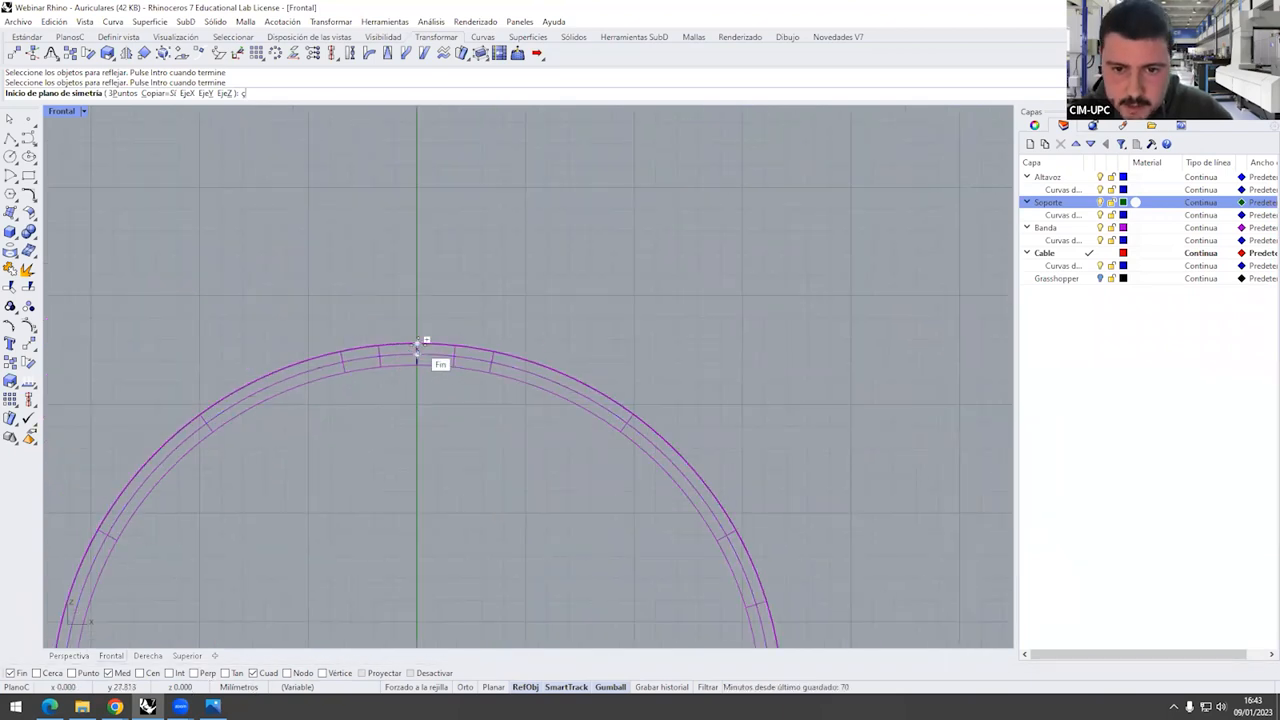
click(418, 349)
scroll(383, 473, down, 1)
scroll(396, 474, down, 5)
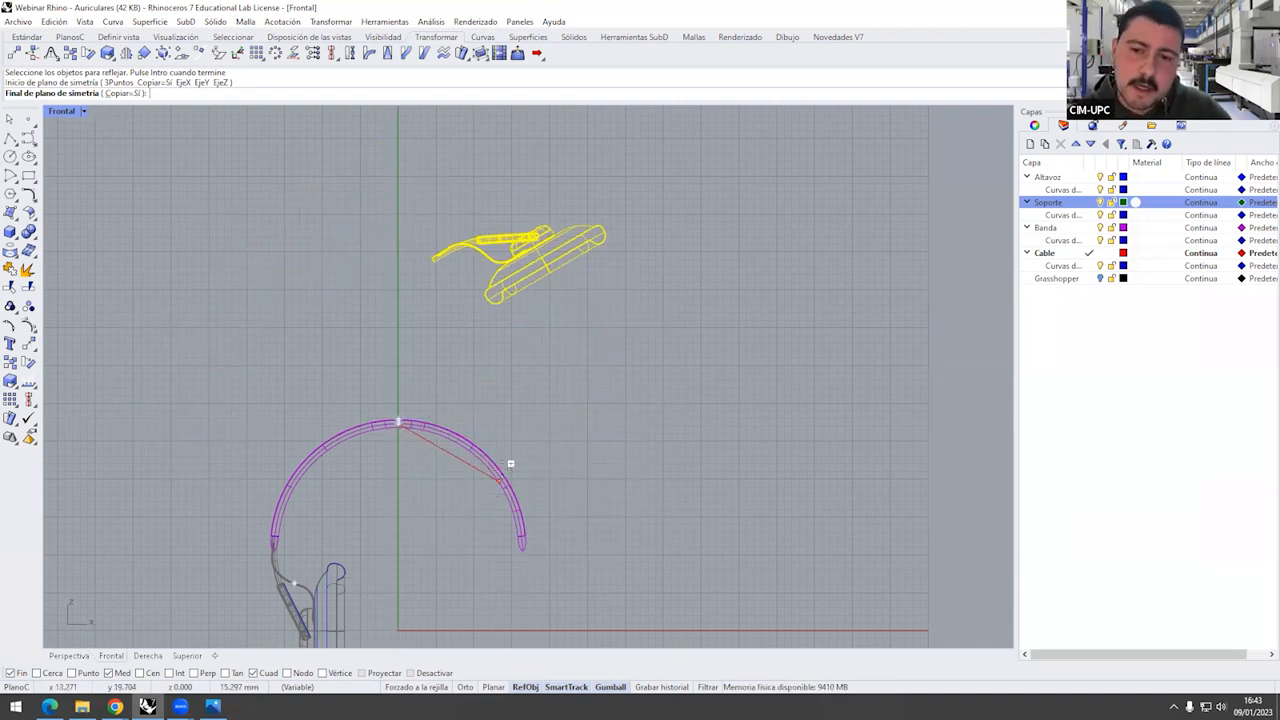
right_drag(412, 592, 411, 557)
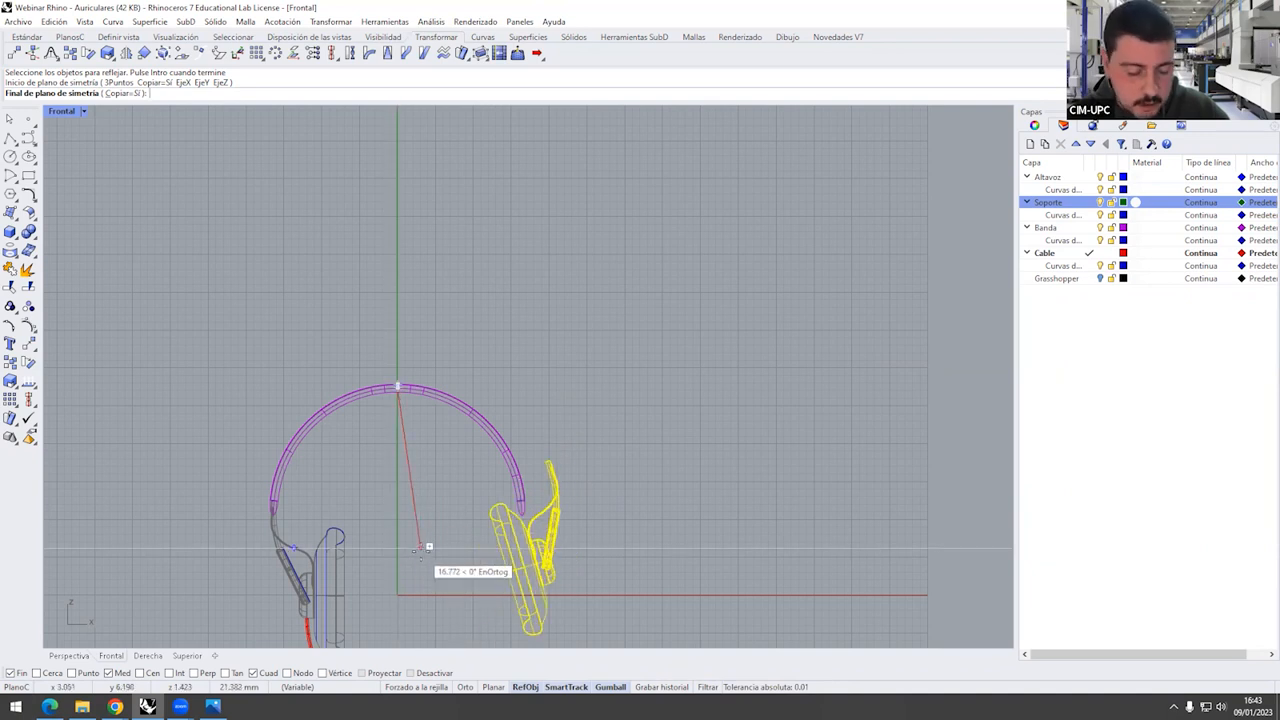
key(F8)
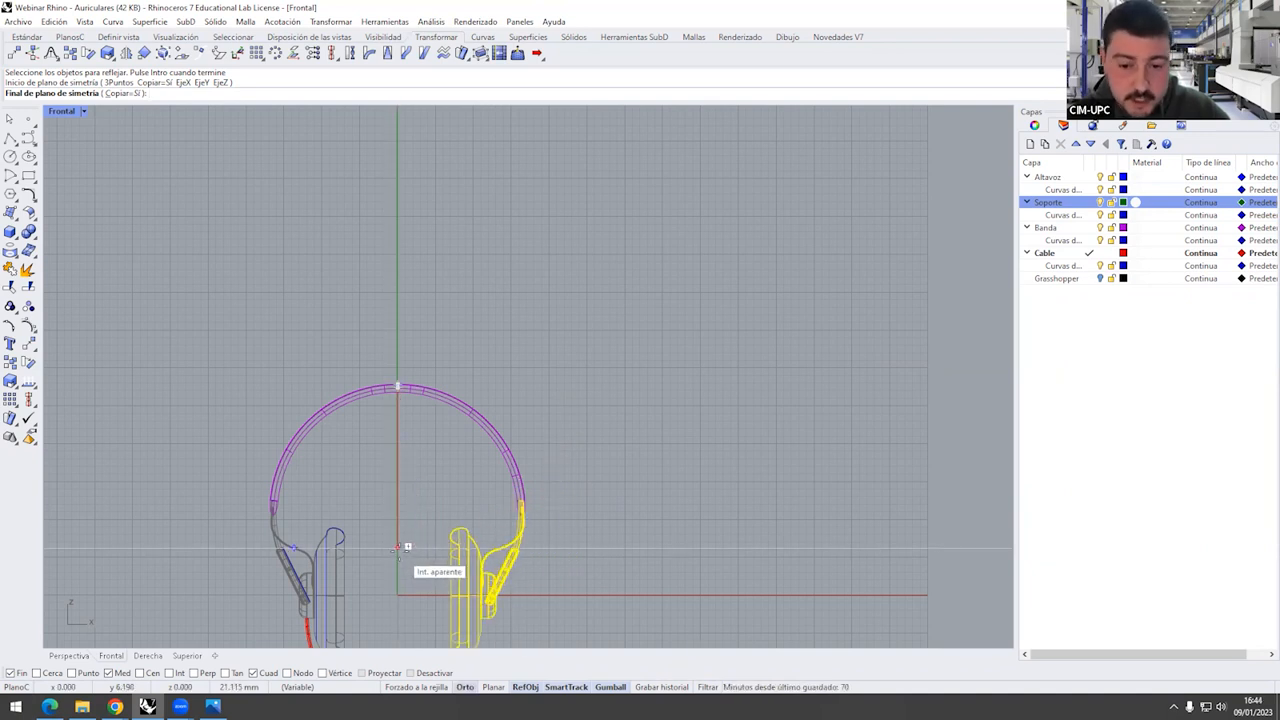
key(F8)
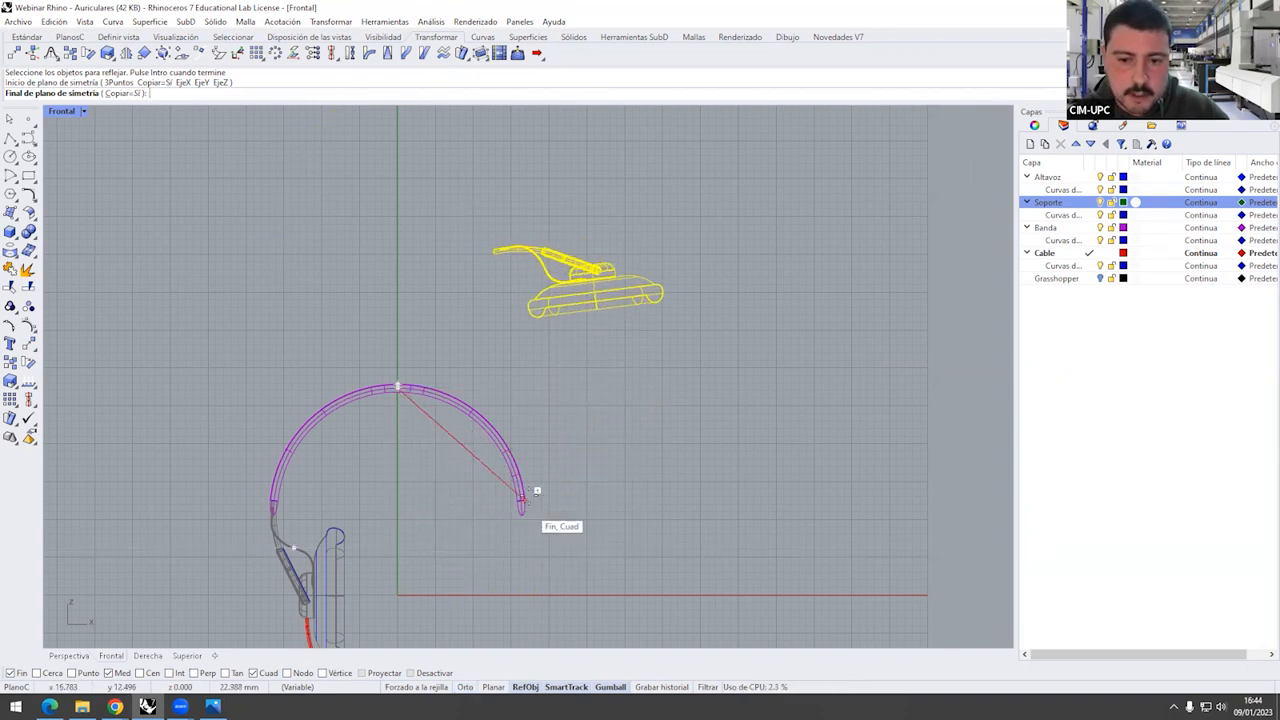
key(F8)
click(403, 558)
Examine the complete headphones in the perspective view, checking both speakers, their supports and the coiled cable
double_click(61, 110)
scroll(558, 152, up, 3)
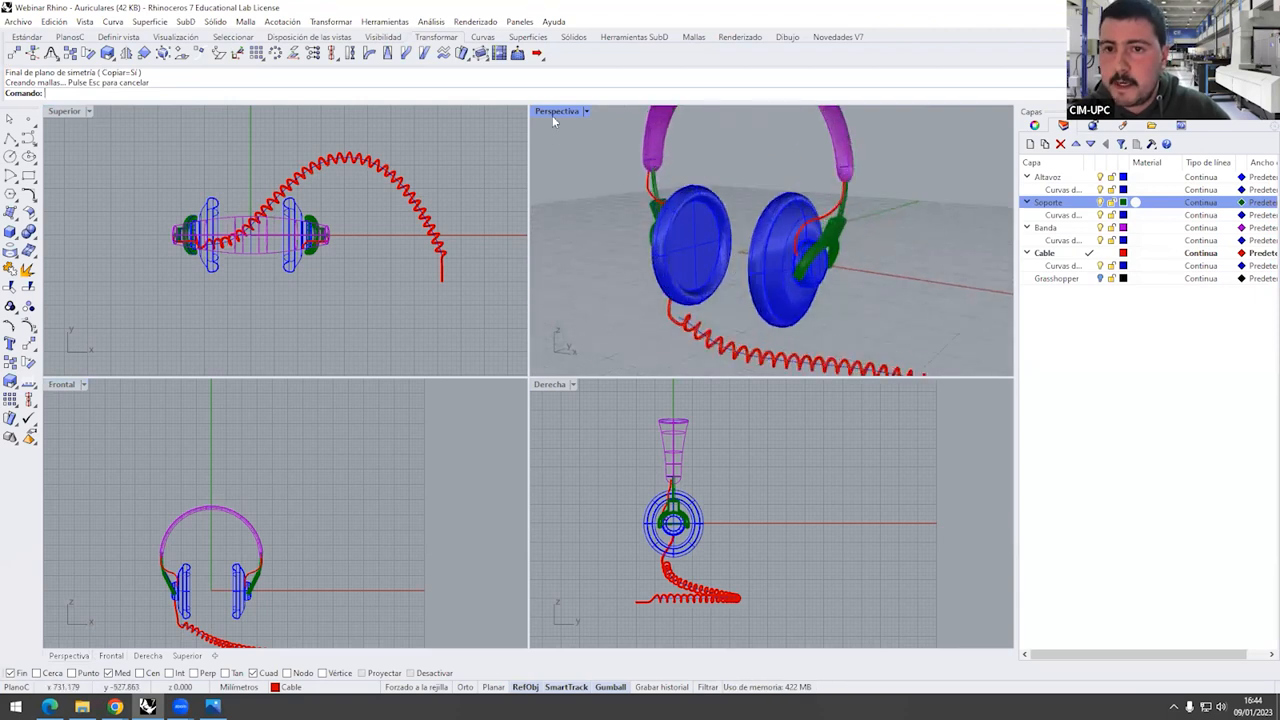
double_click(552, 115)
scroll(617, 318, down, 3)
right_drag(640, 377, 880, 196)
scroll(880, 196, down, 2)
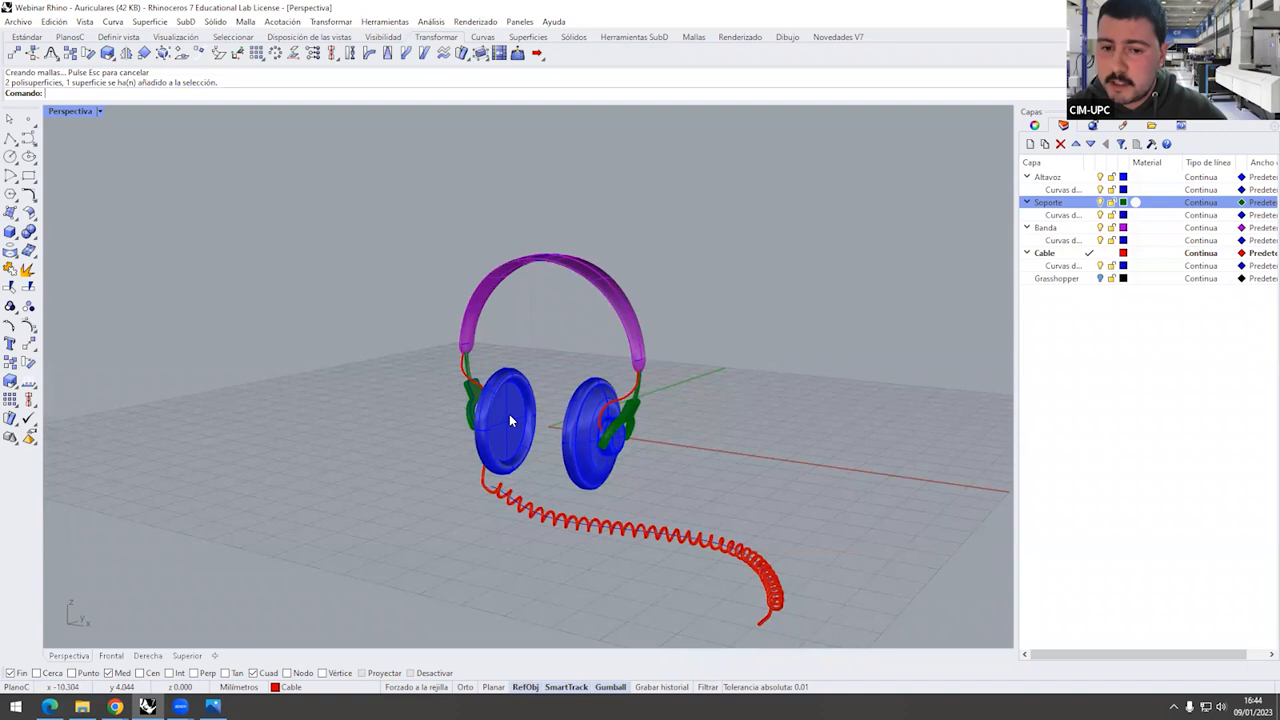
scroll(614, 488, up, 2)
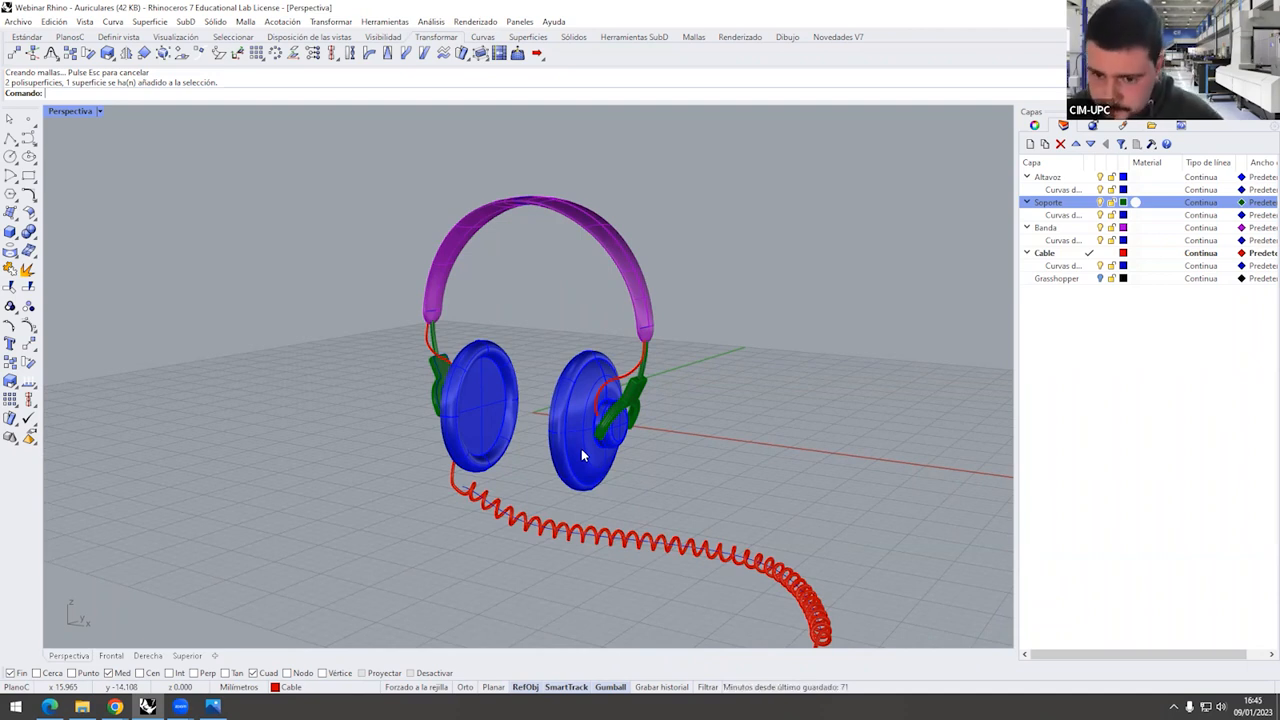
scroll(581, 448, down, 3)
scroll(520, 440, up, 5)
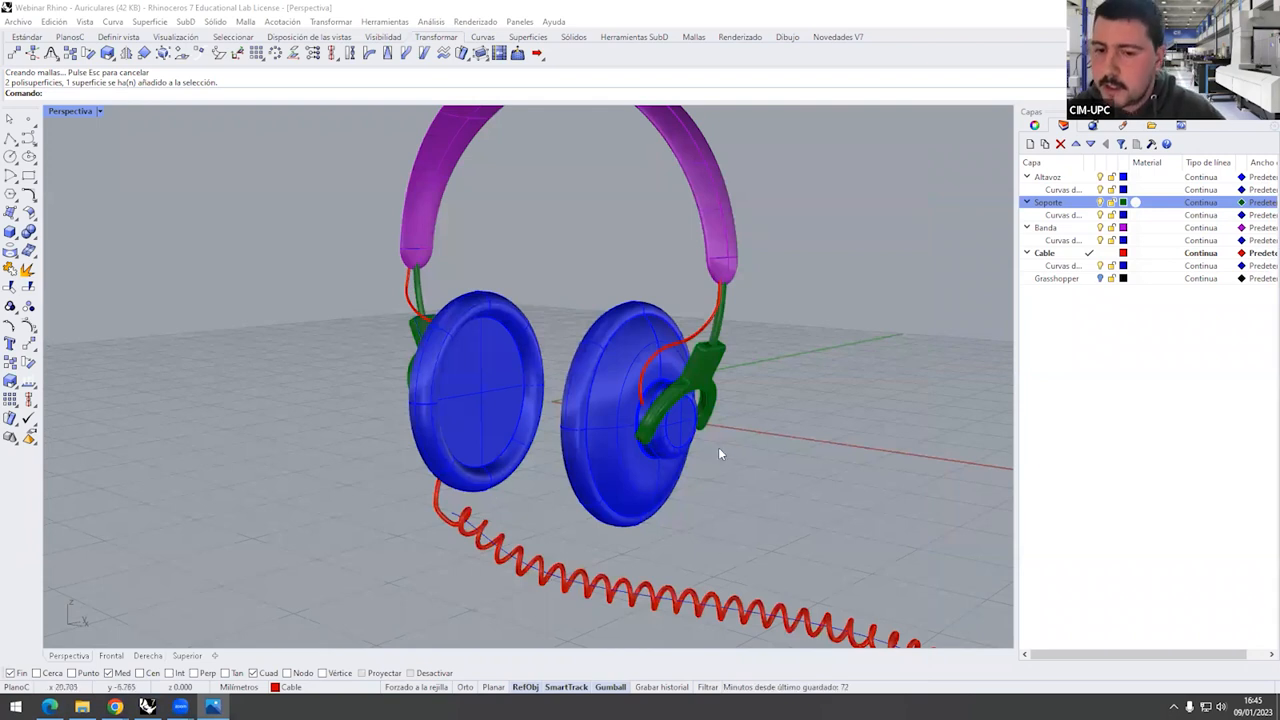
right_drag(718, 447, 609, 463)
click(546, 391)
key(Escape)
scroll(574, 495, down, 5)
scroll(574, 495, up, 3)
scroll(590, 510, down, 3)
Show the Grasshopper layer and launch the Grasshopper editor, dismissing its getting-started window
click(1056, 278)
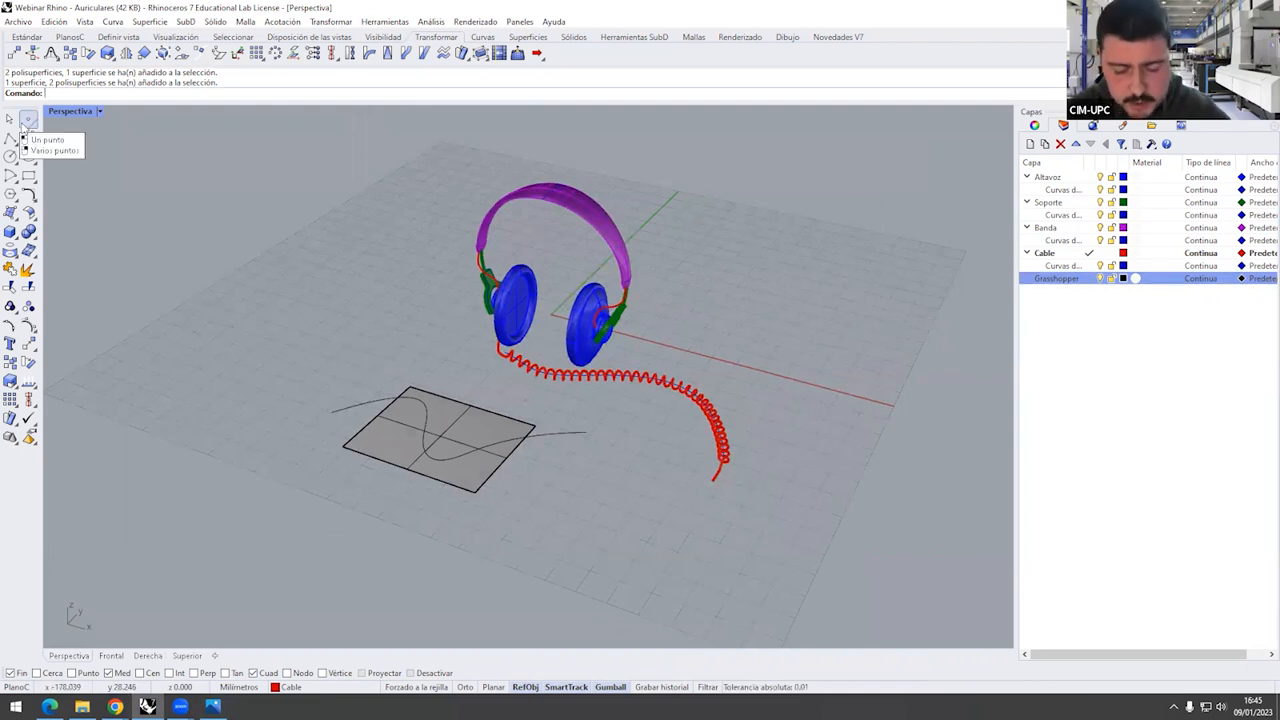
text(Grasshopper)
key(Return)
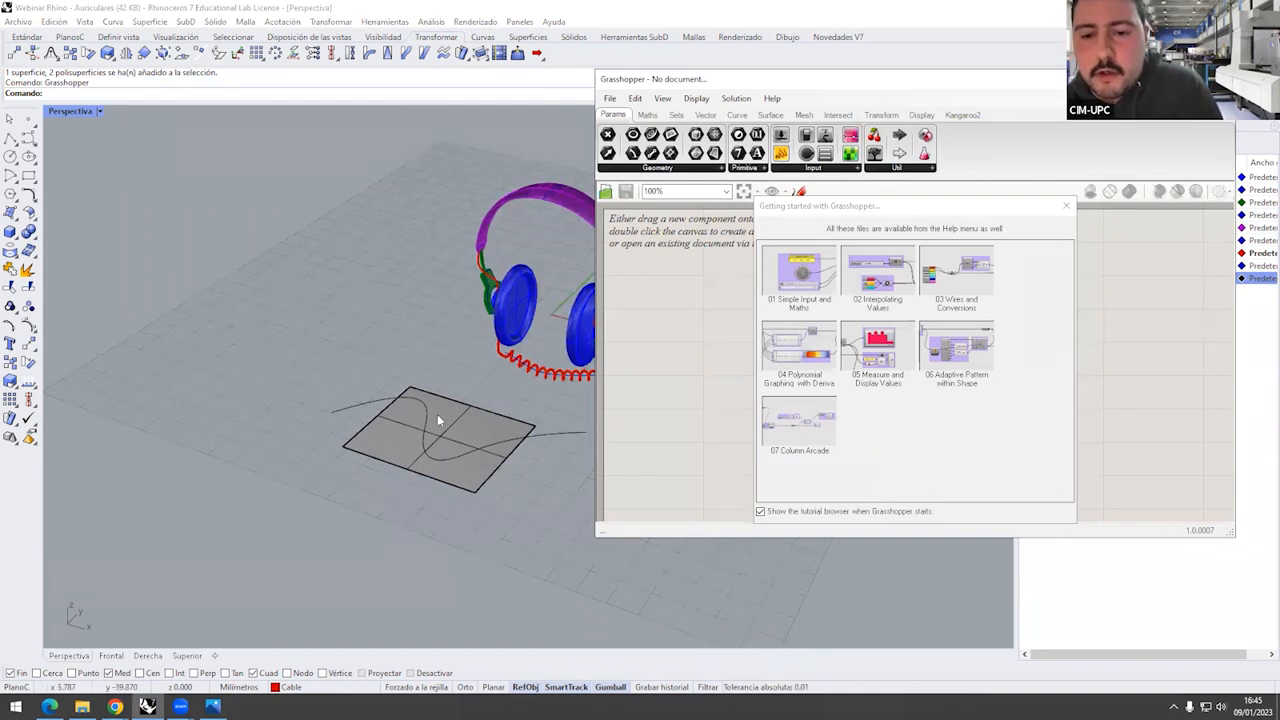
click(1068, 206)
Open the Grasshopper definition "Rejilla auriculars" from the Webinar folder
click(609, 98)
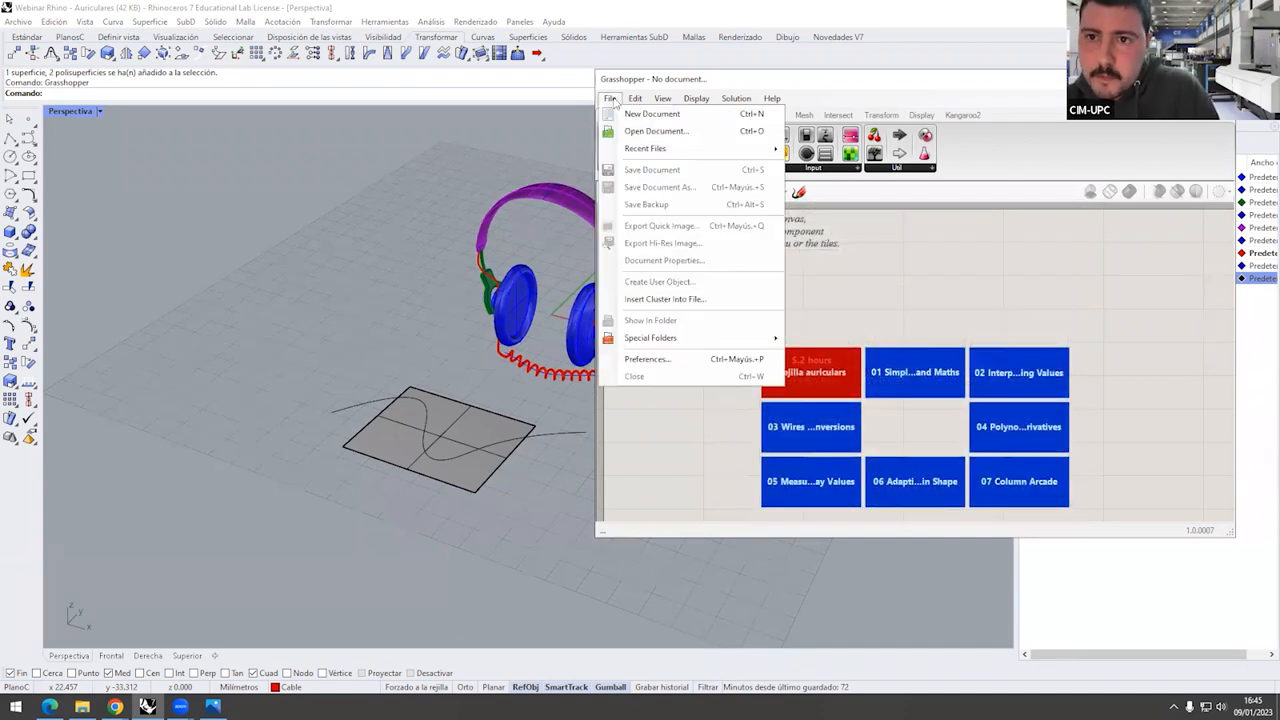
click(664, 132)
click(808, 233)
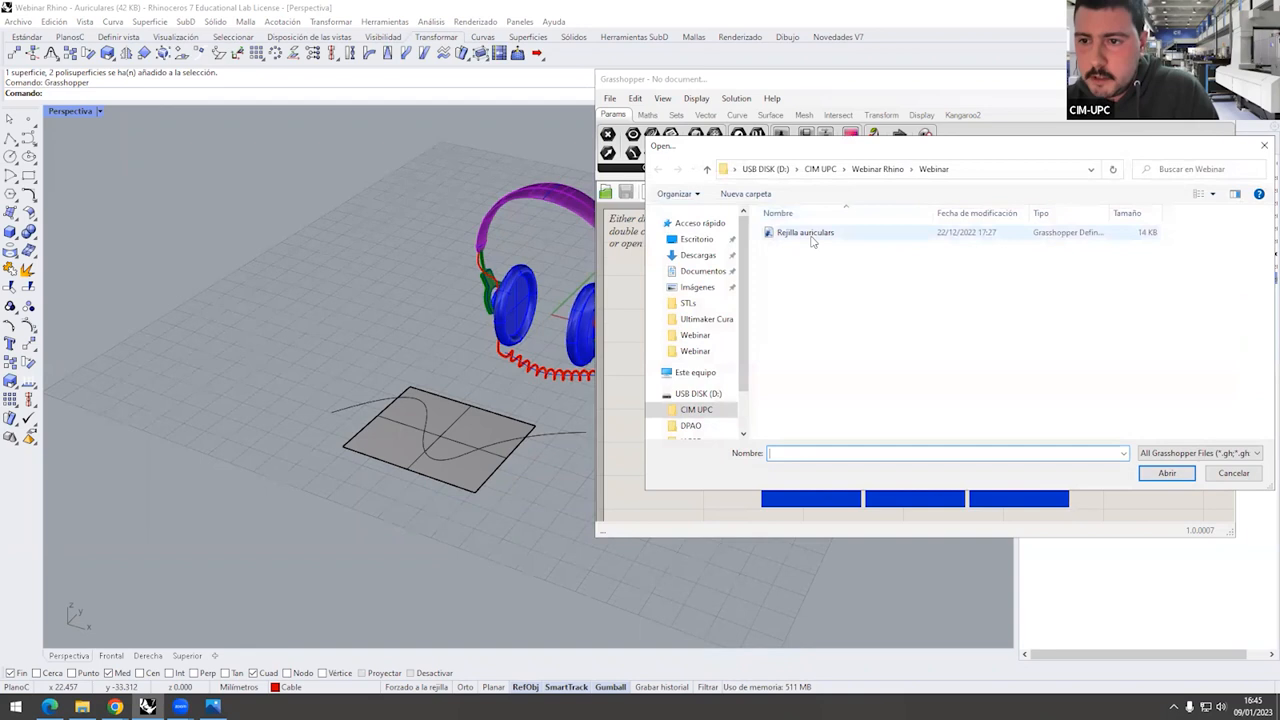
click(1166, 473)
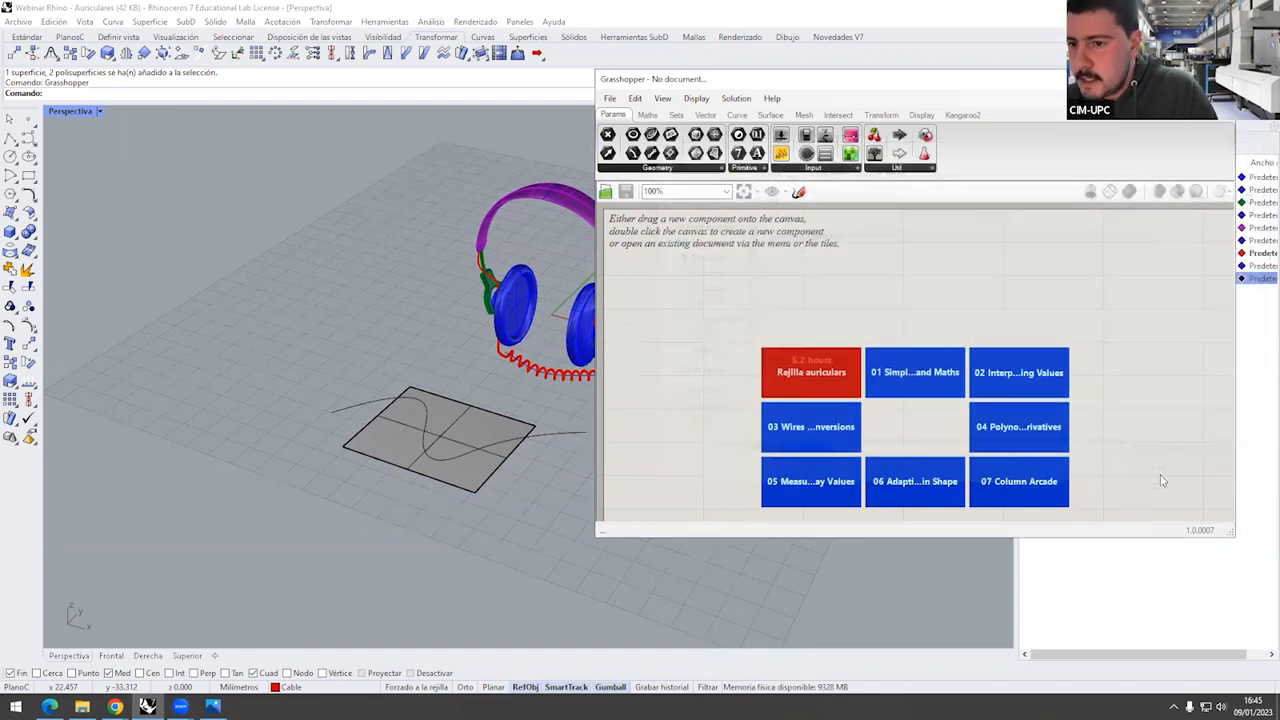
Examine the grille definition from the surface division and polygon components through the remapping branch to the final extrusion
scroll(891, 309, down, 6)
right_drag(1054, 376, 975, 446)
scroll(1003, 406, up, 5)
scroll(1060, 420, down, 2)
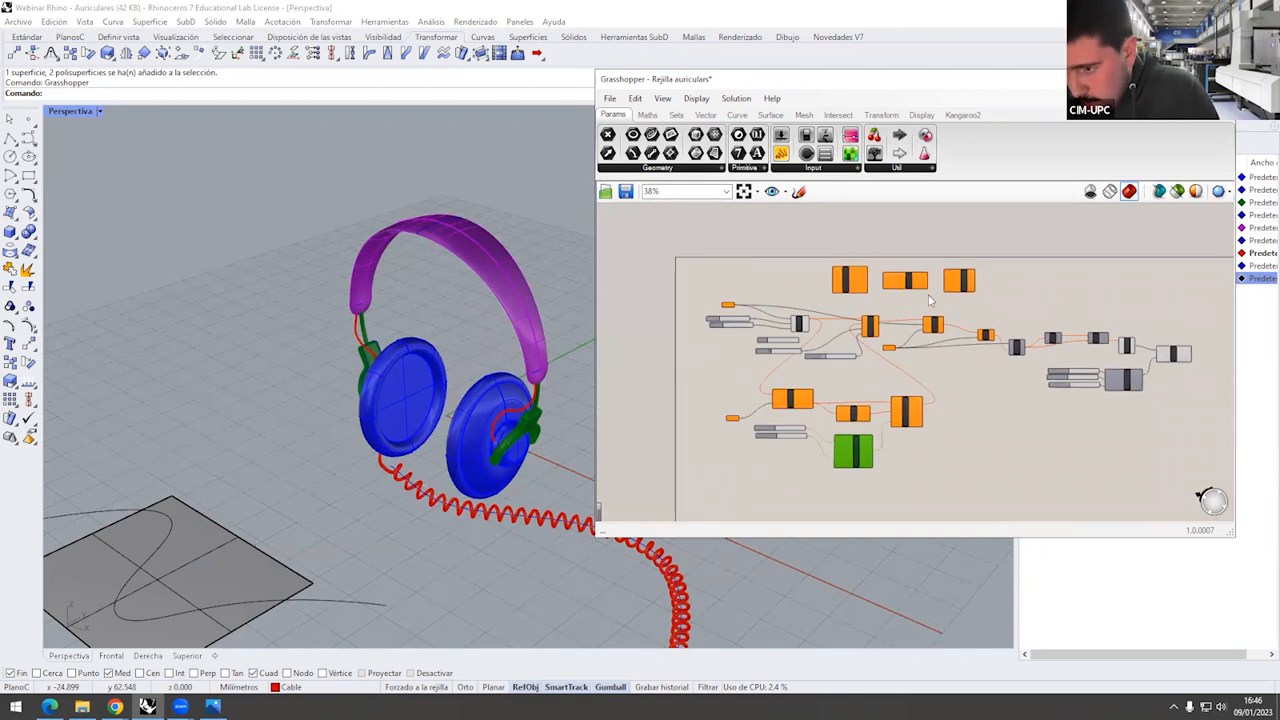
scroll(880, 378, up, 4)
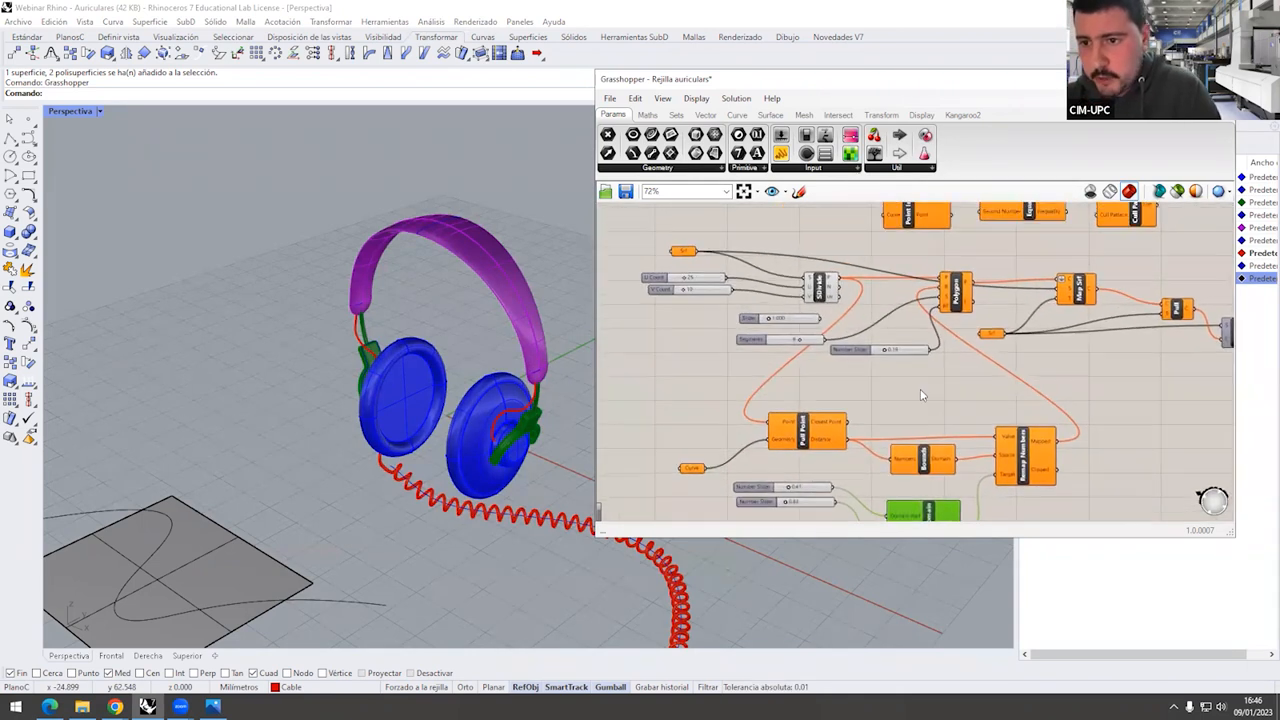
scroll(922, 395, down, 2)
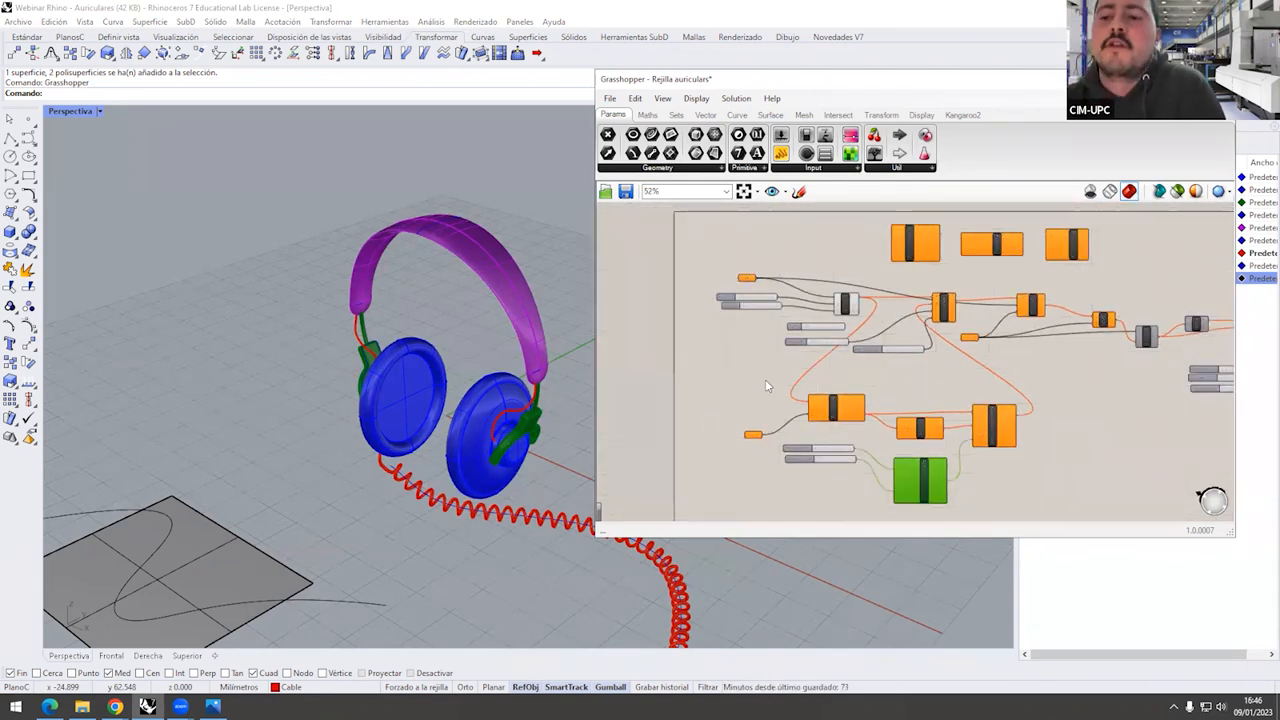
scroll(765, 385, up, 3)
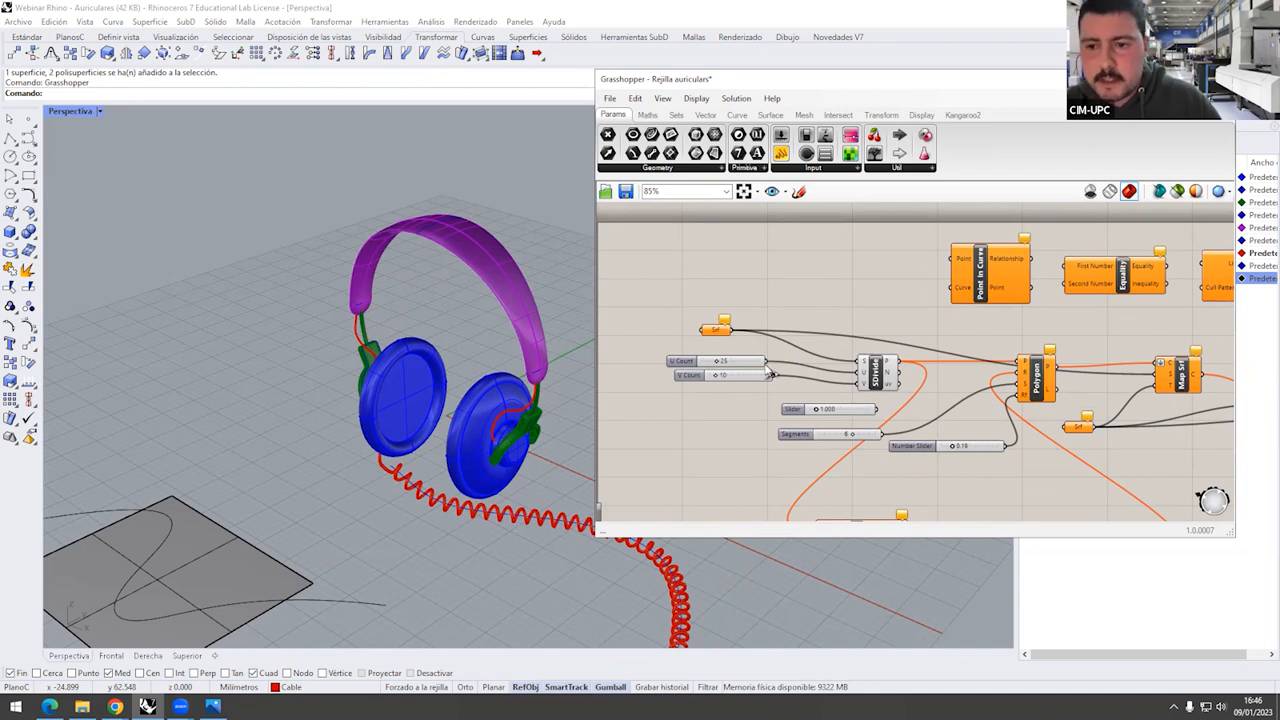
right_drag(887, 398, 811, 347)
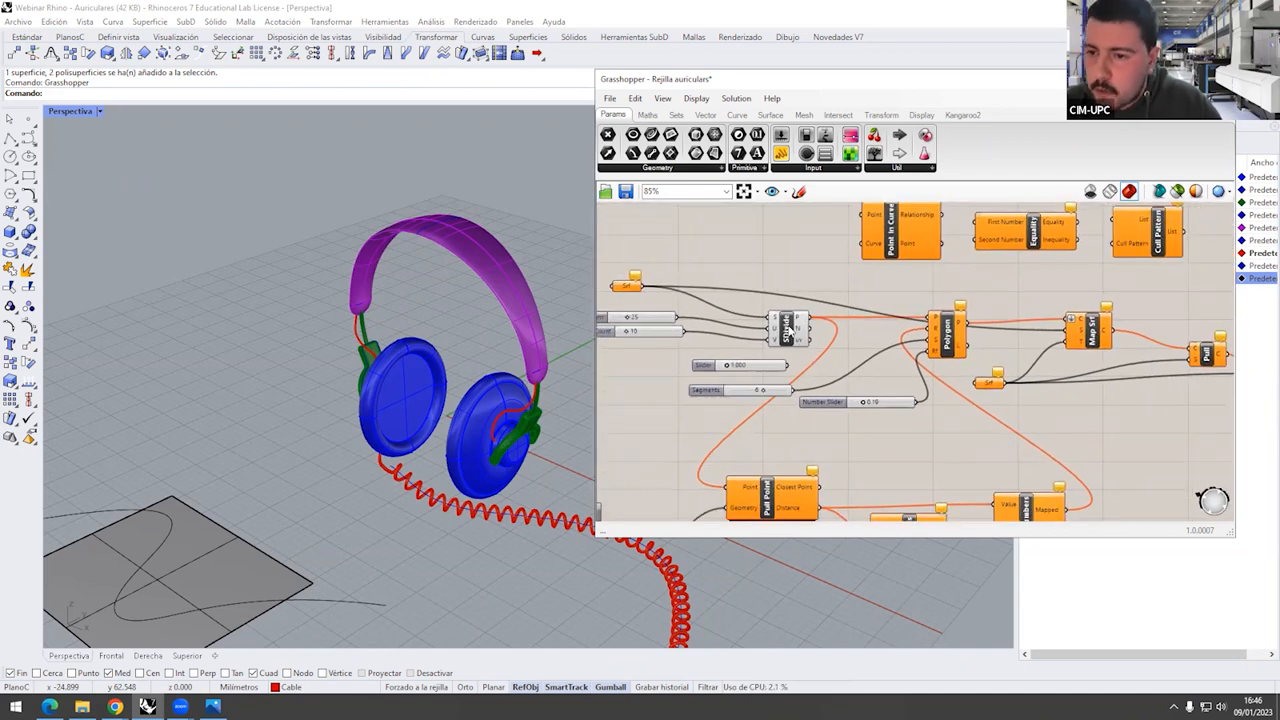
right_drag(1190, 398, 934, 311)
right_drag(1191, 337, 856, 339)
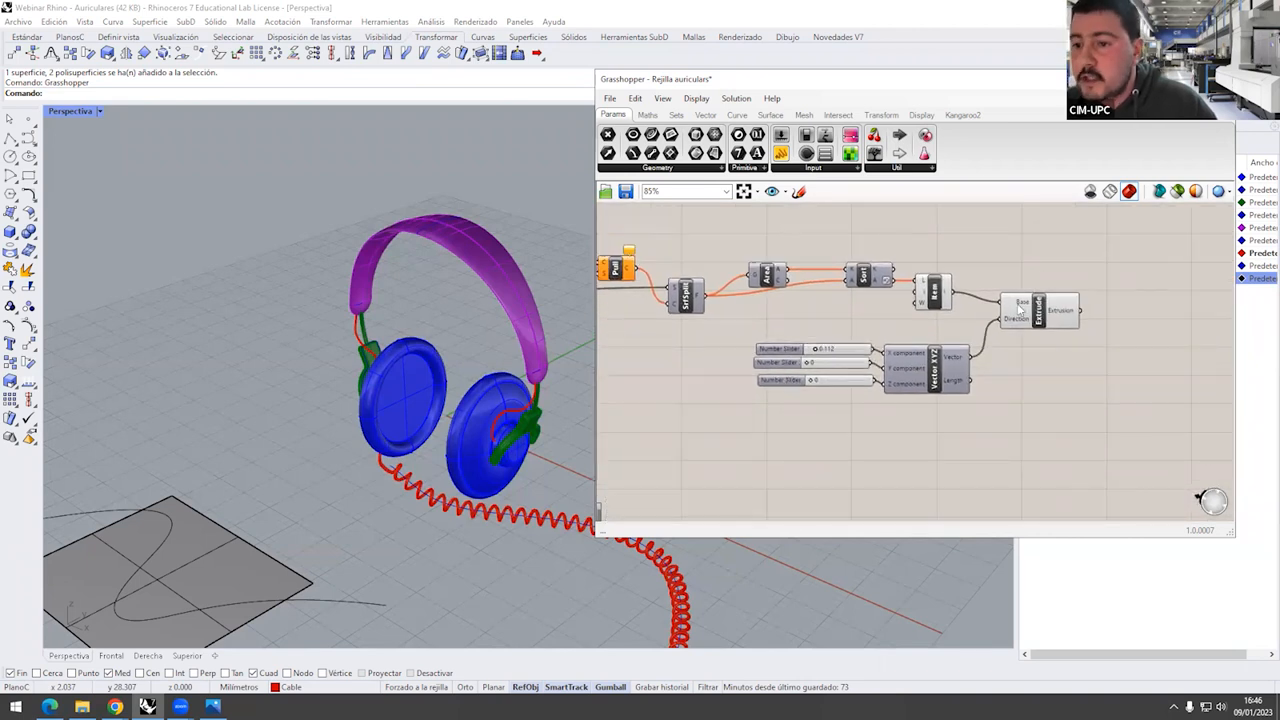
right_drag(648, 465, 1178, 444)
scroll(765, 381, down, 1)
right_drag(782, 387, 830, 383)
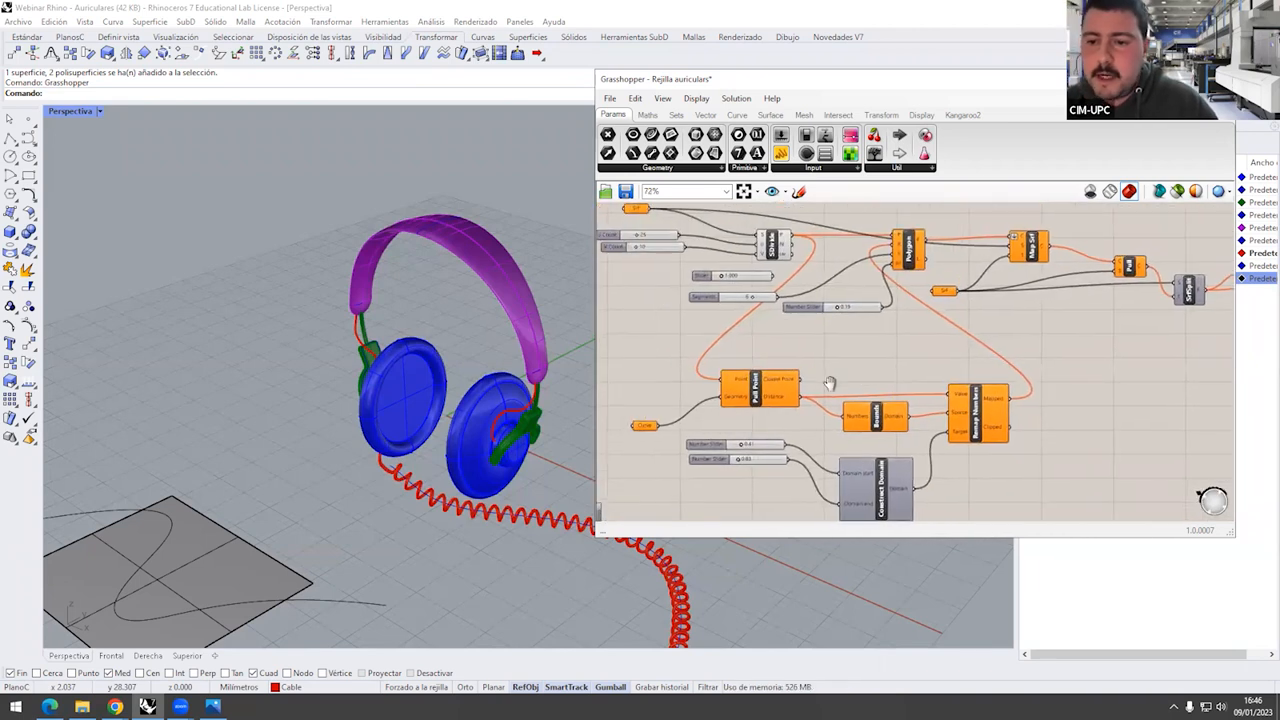
Set the unconnected Slider above the Segments slider to 1.249
scroll(715, 284, up, 5)
drag(747, 262, 719, 262)
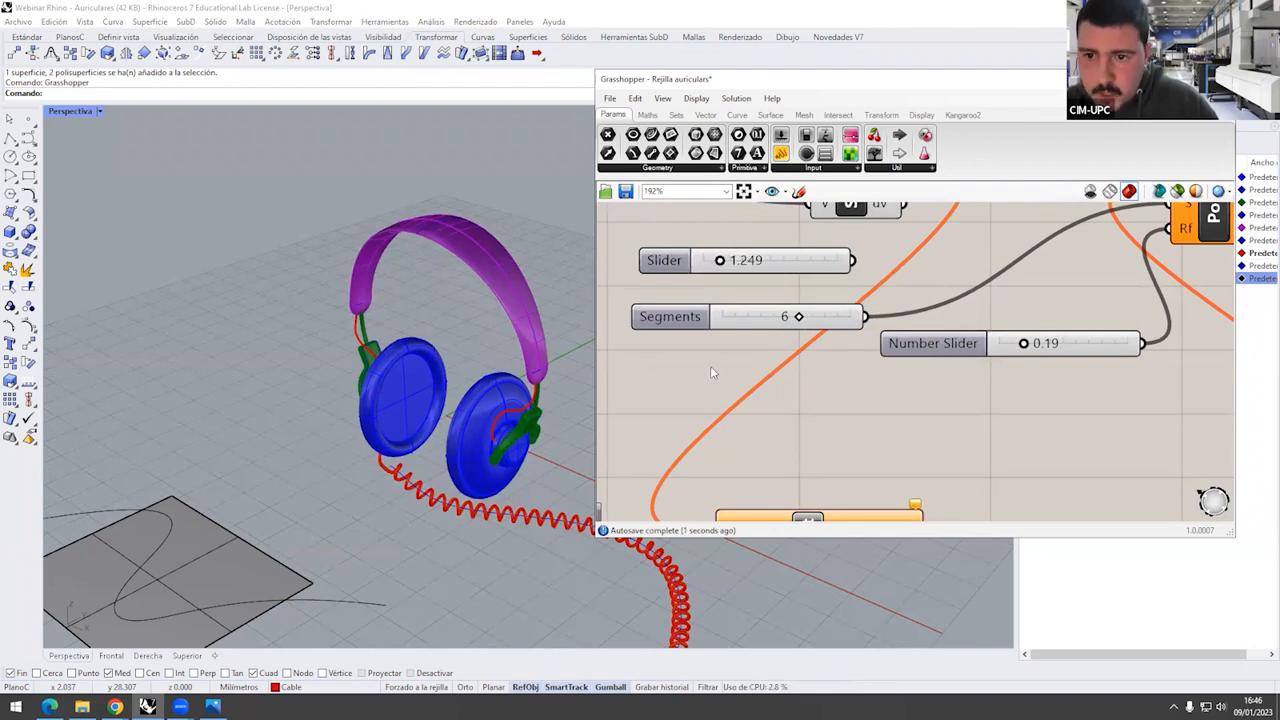
Reference the flat rectangular surface from the Rhino model in the Srf parameter that feeds SDivide
scroll(840, 420, down, 3)
right_drag(240, 540, 350, 538)
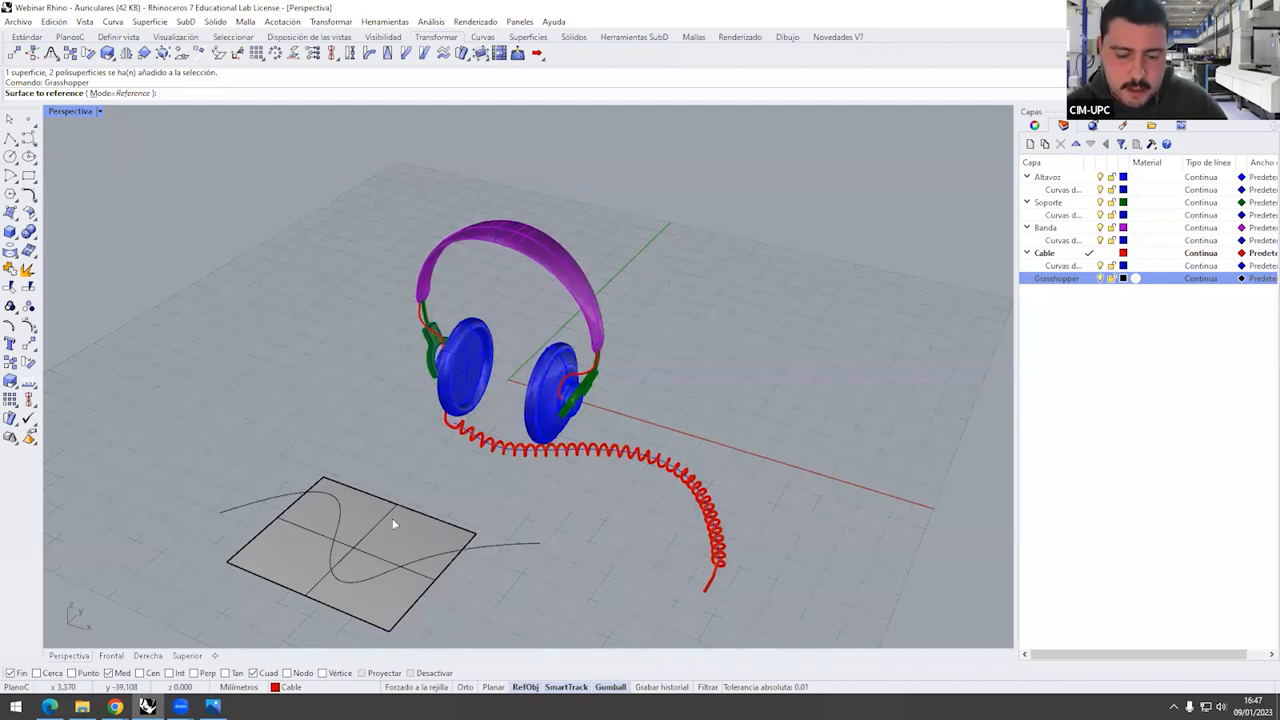
click(392, 522)
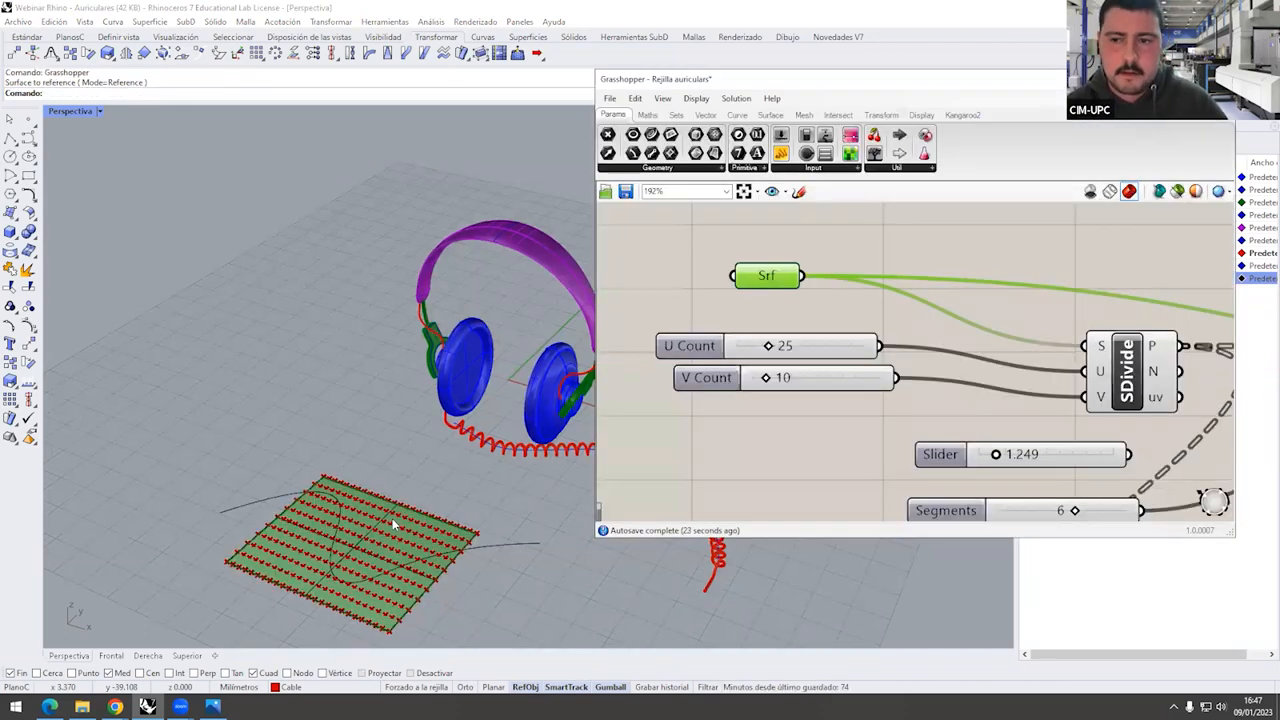